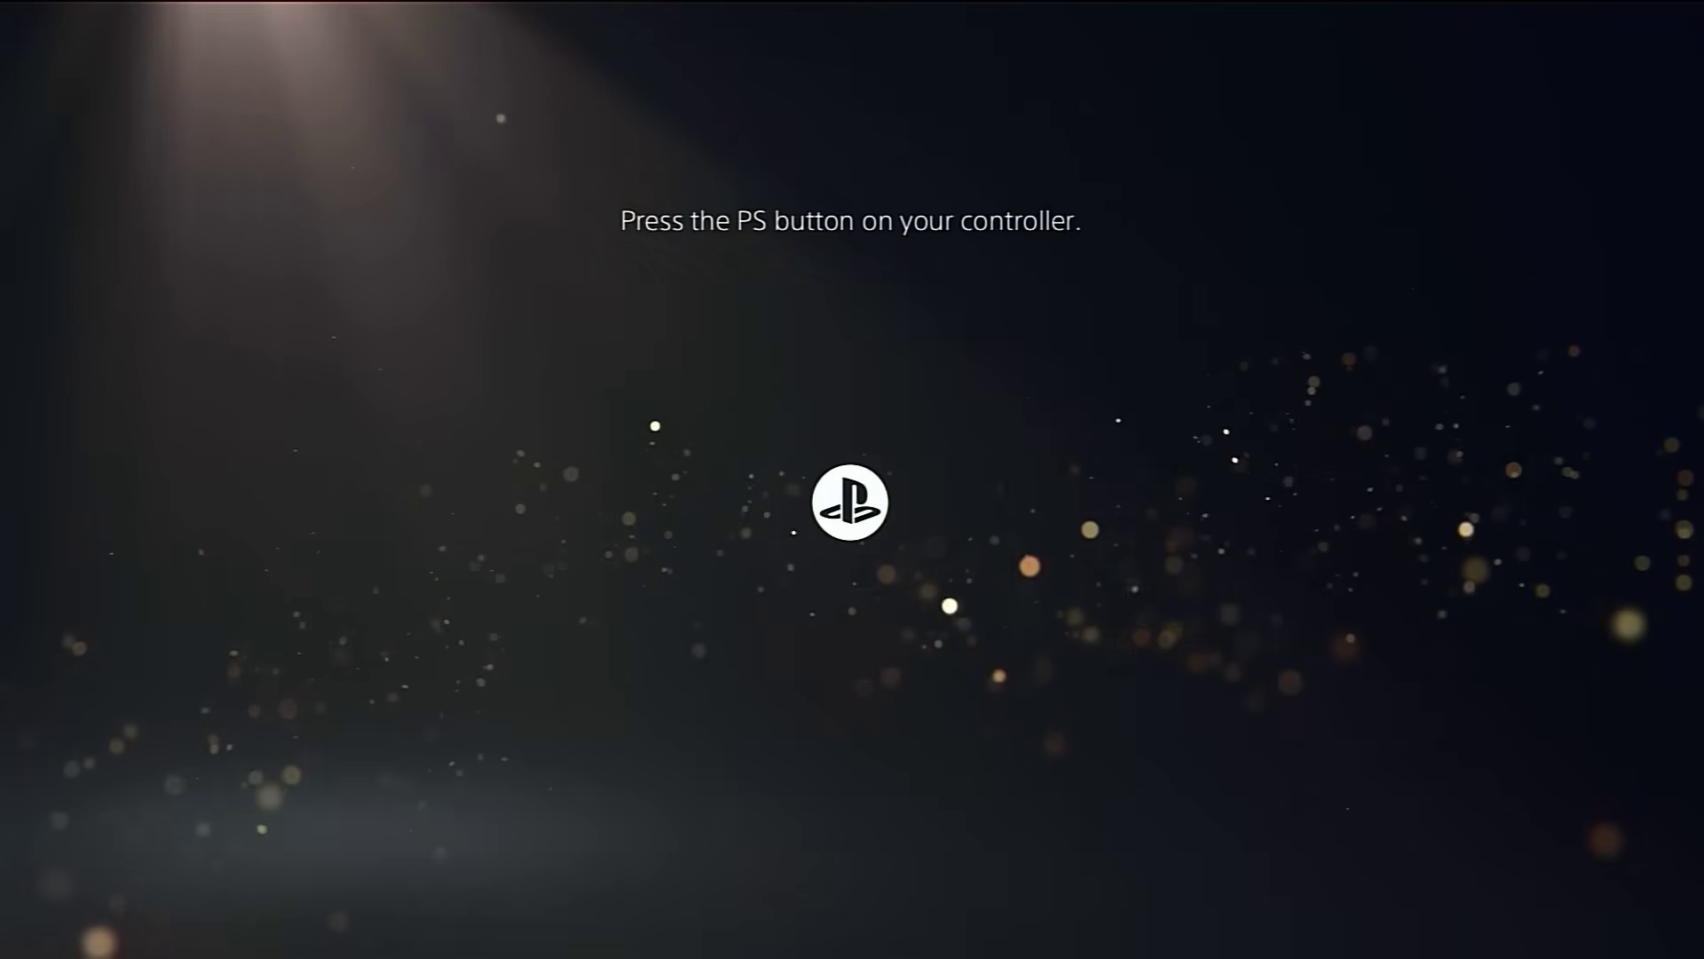
# Step: Start the console session with the existing user profile and accept the display area adjustment
pyautogui.press('Escape')
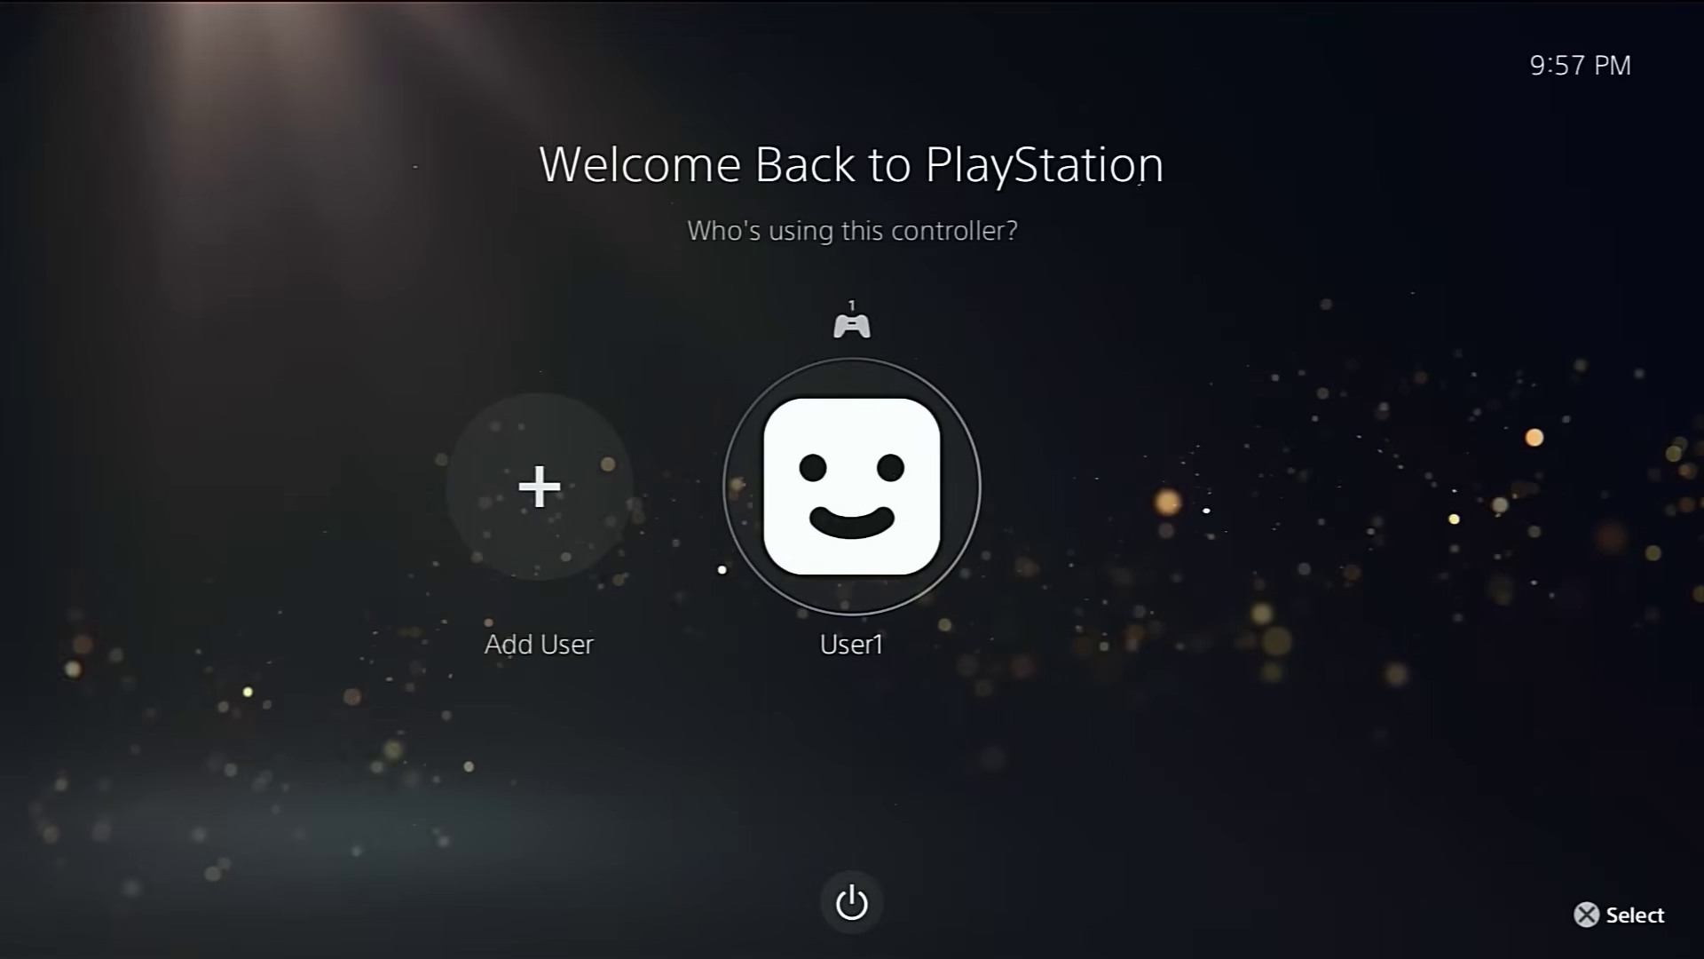
pyautogui.press('Return')
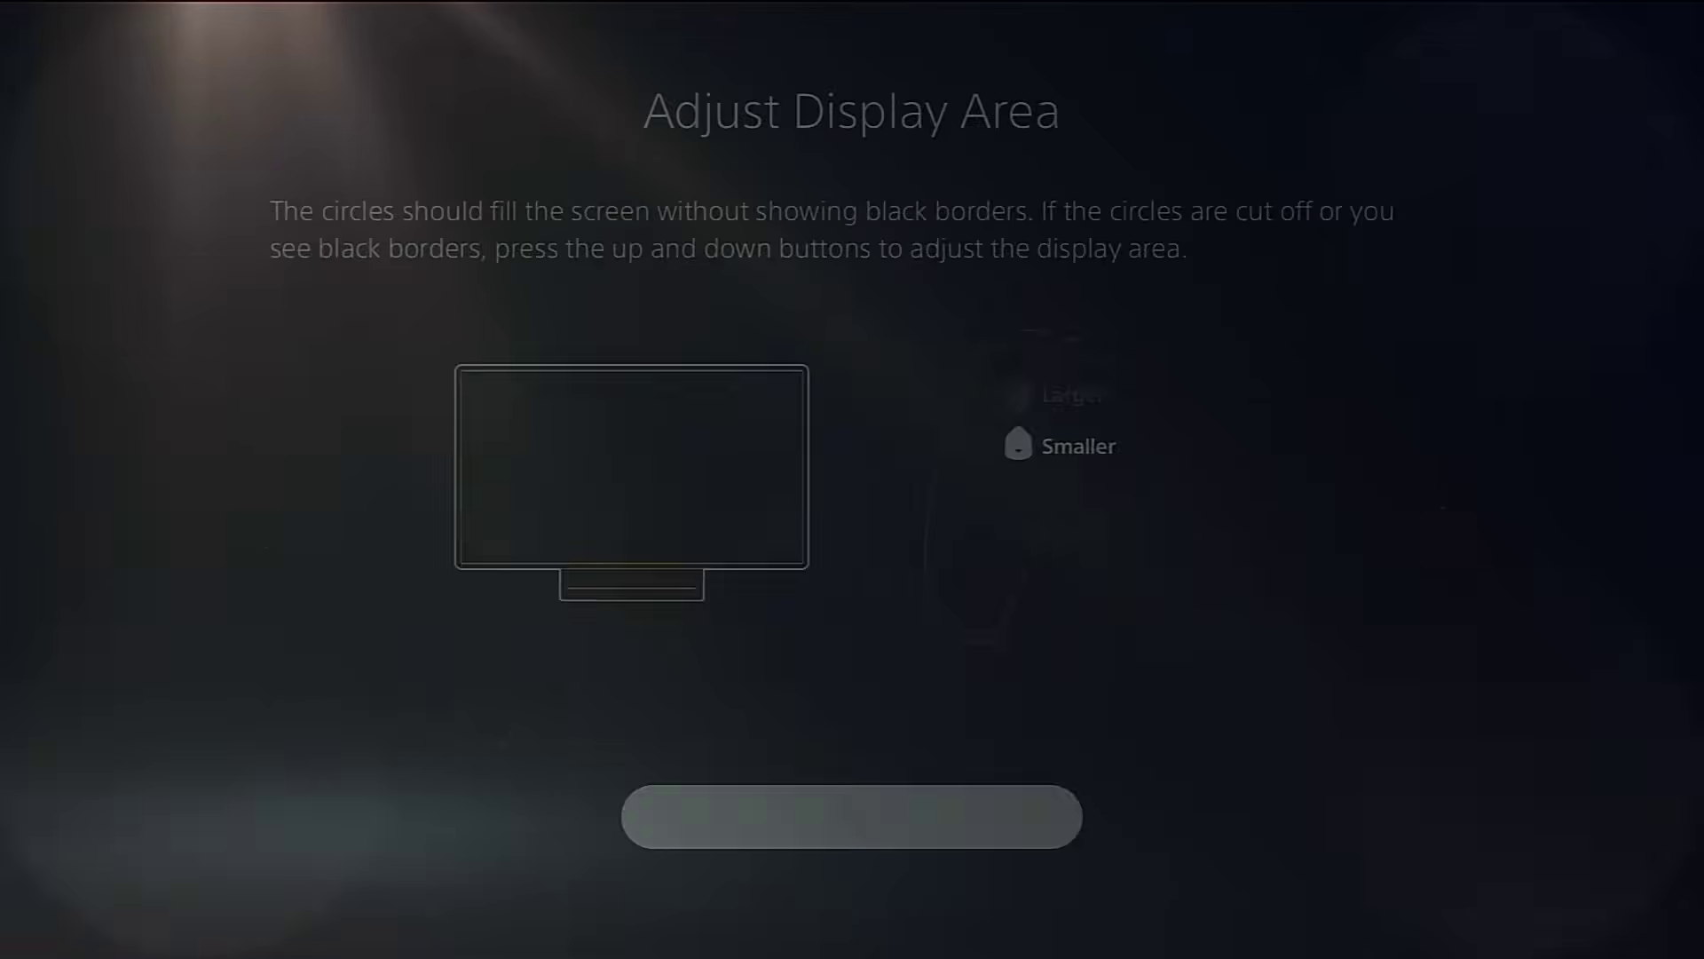
pyautogui.press('Return')
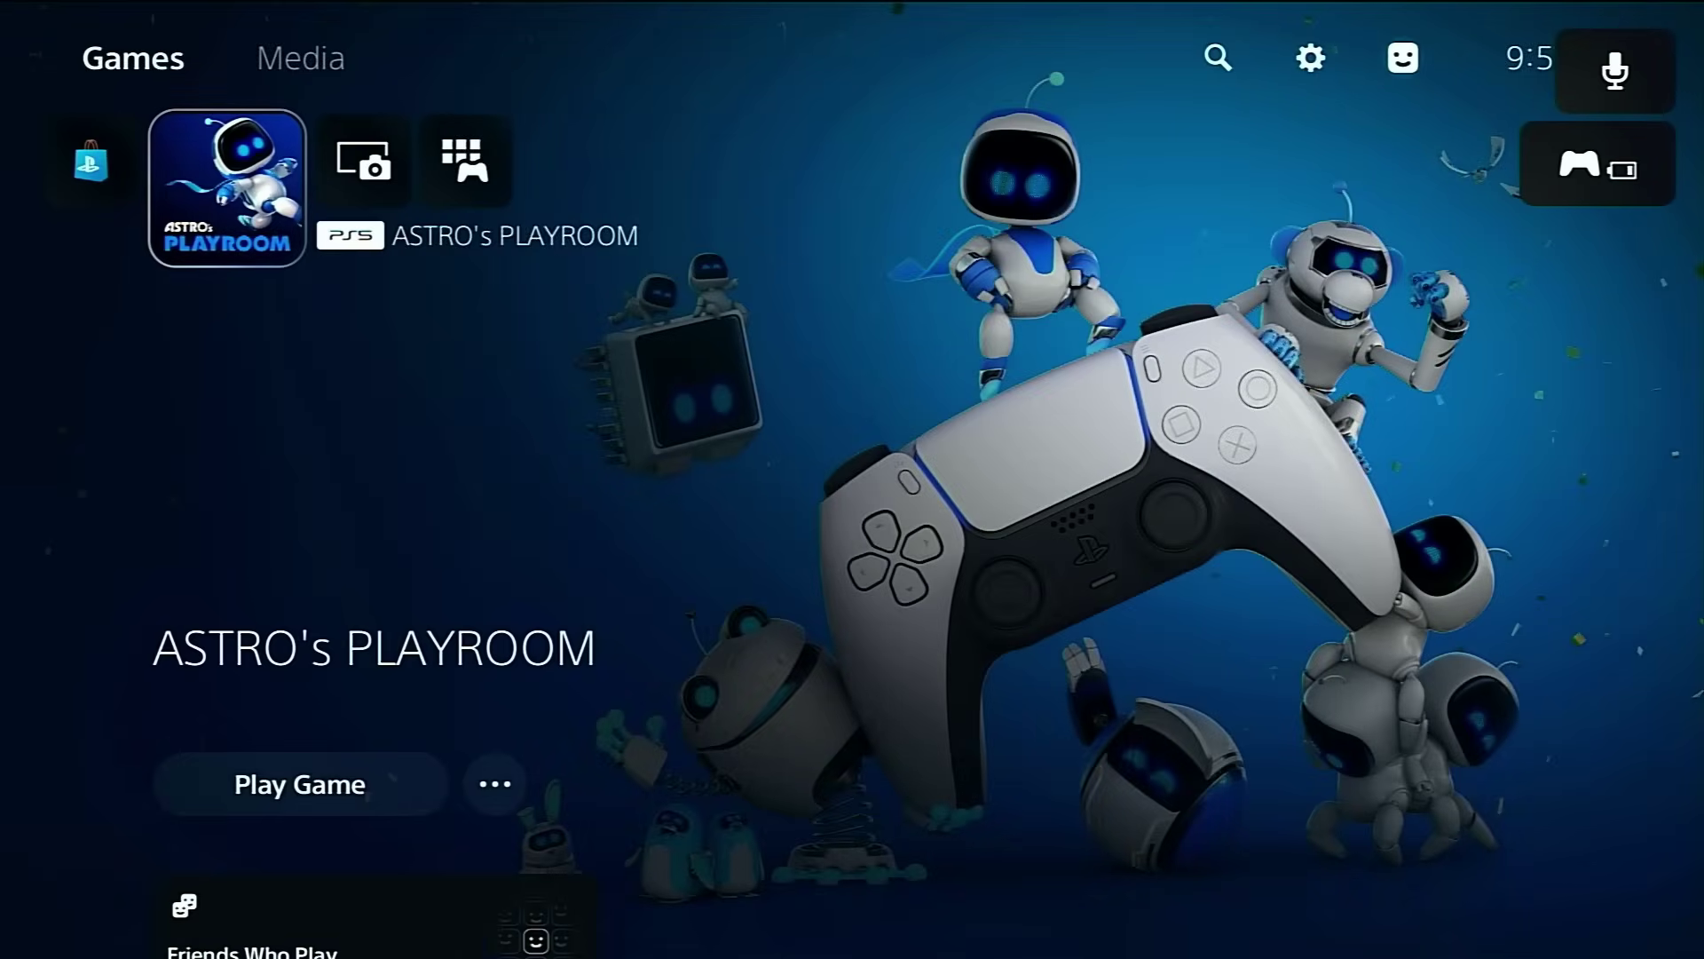
# Step: Open the console's System settings and go to System Software Update and Settings
pyautogui.press('Up')
pyautogui.press('Right')
pyautogui.press('Right')
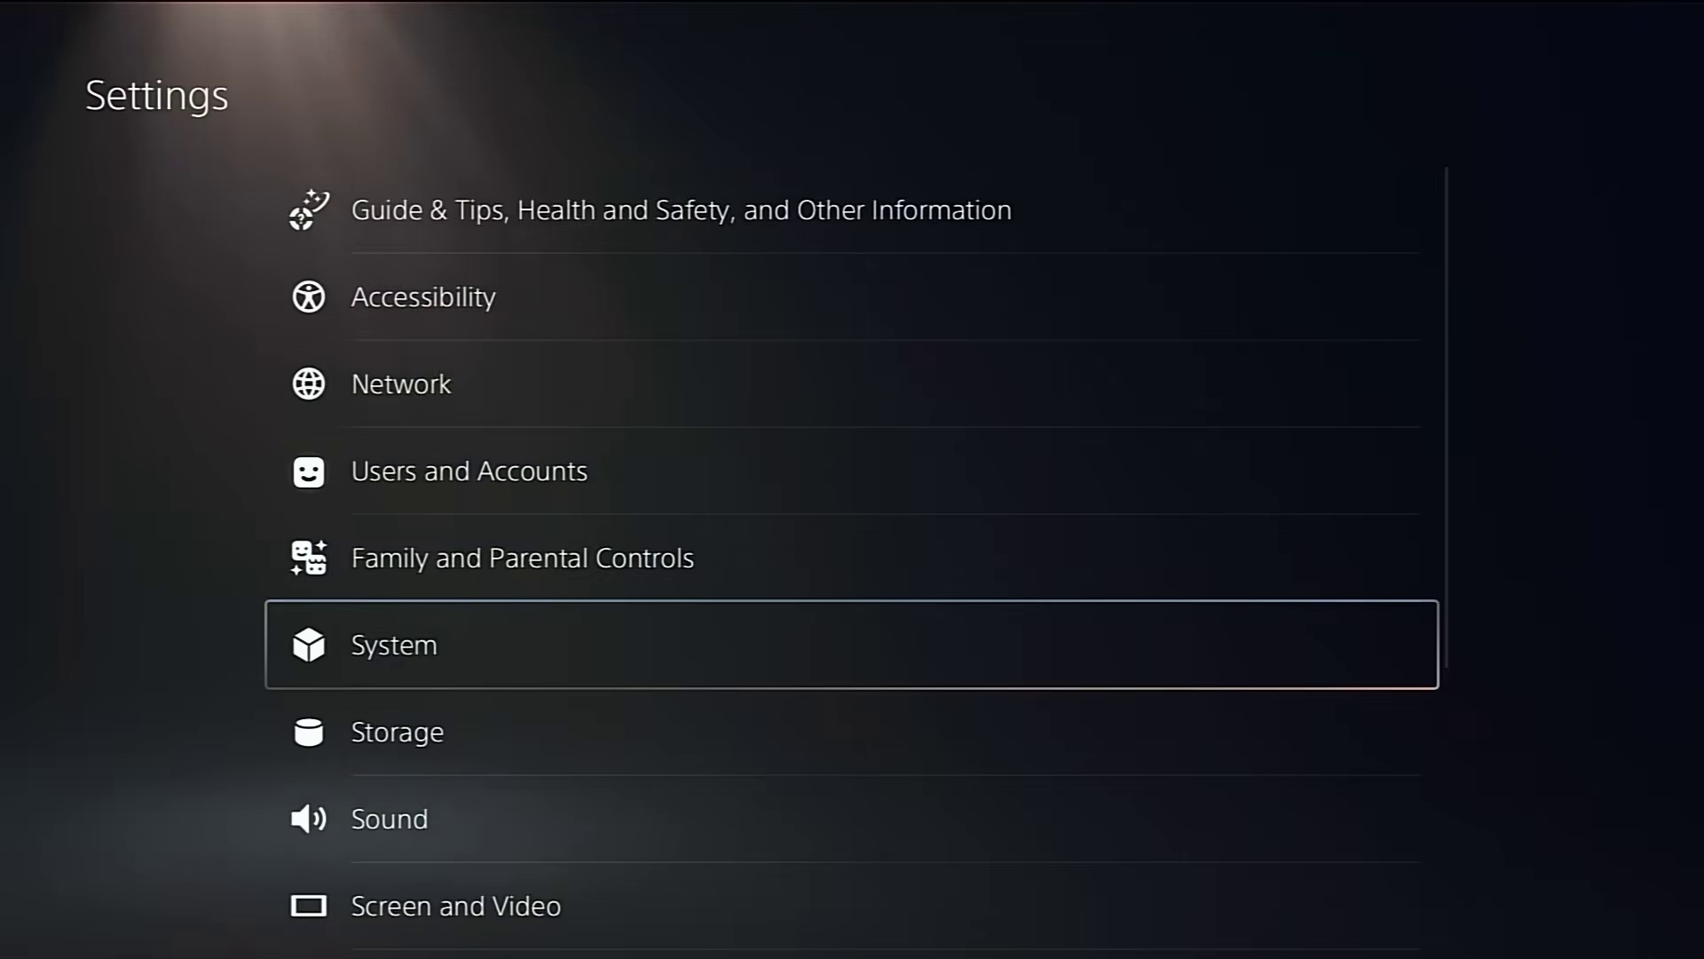
pyautogui.press('Return')
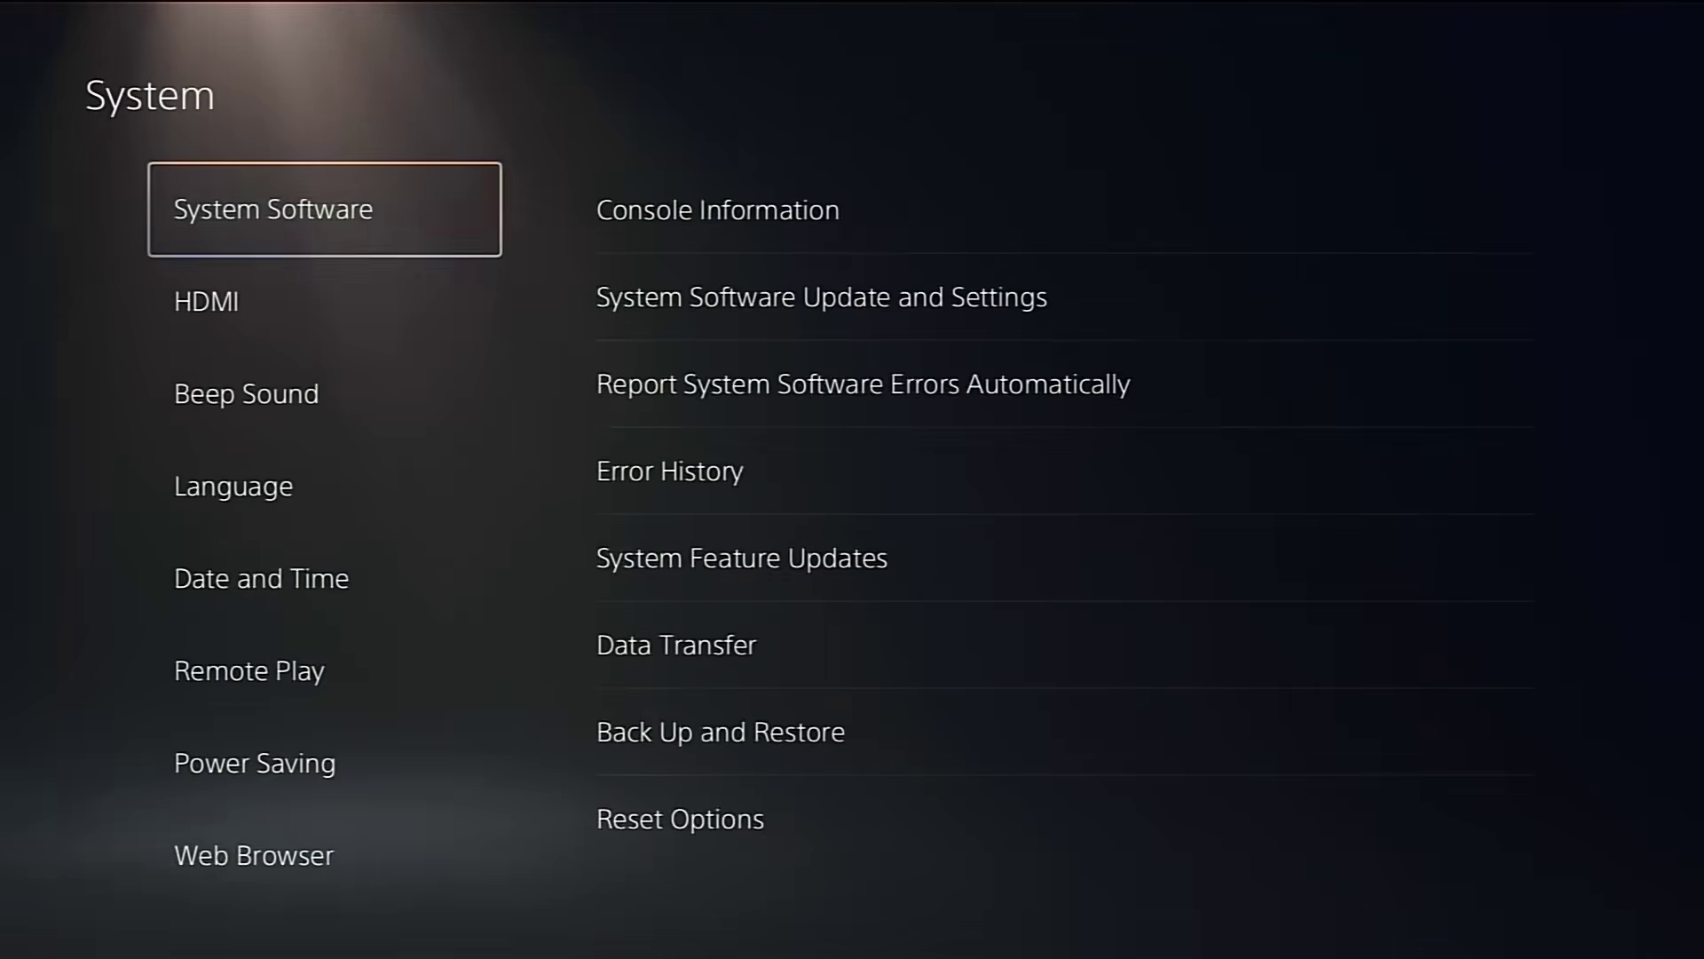
pyautogui.press('Right')
pyautogui.press('Down')
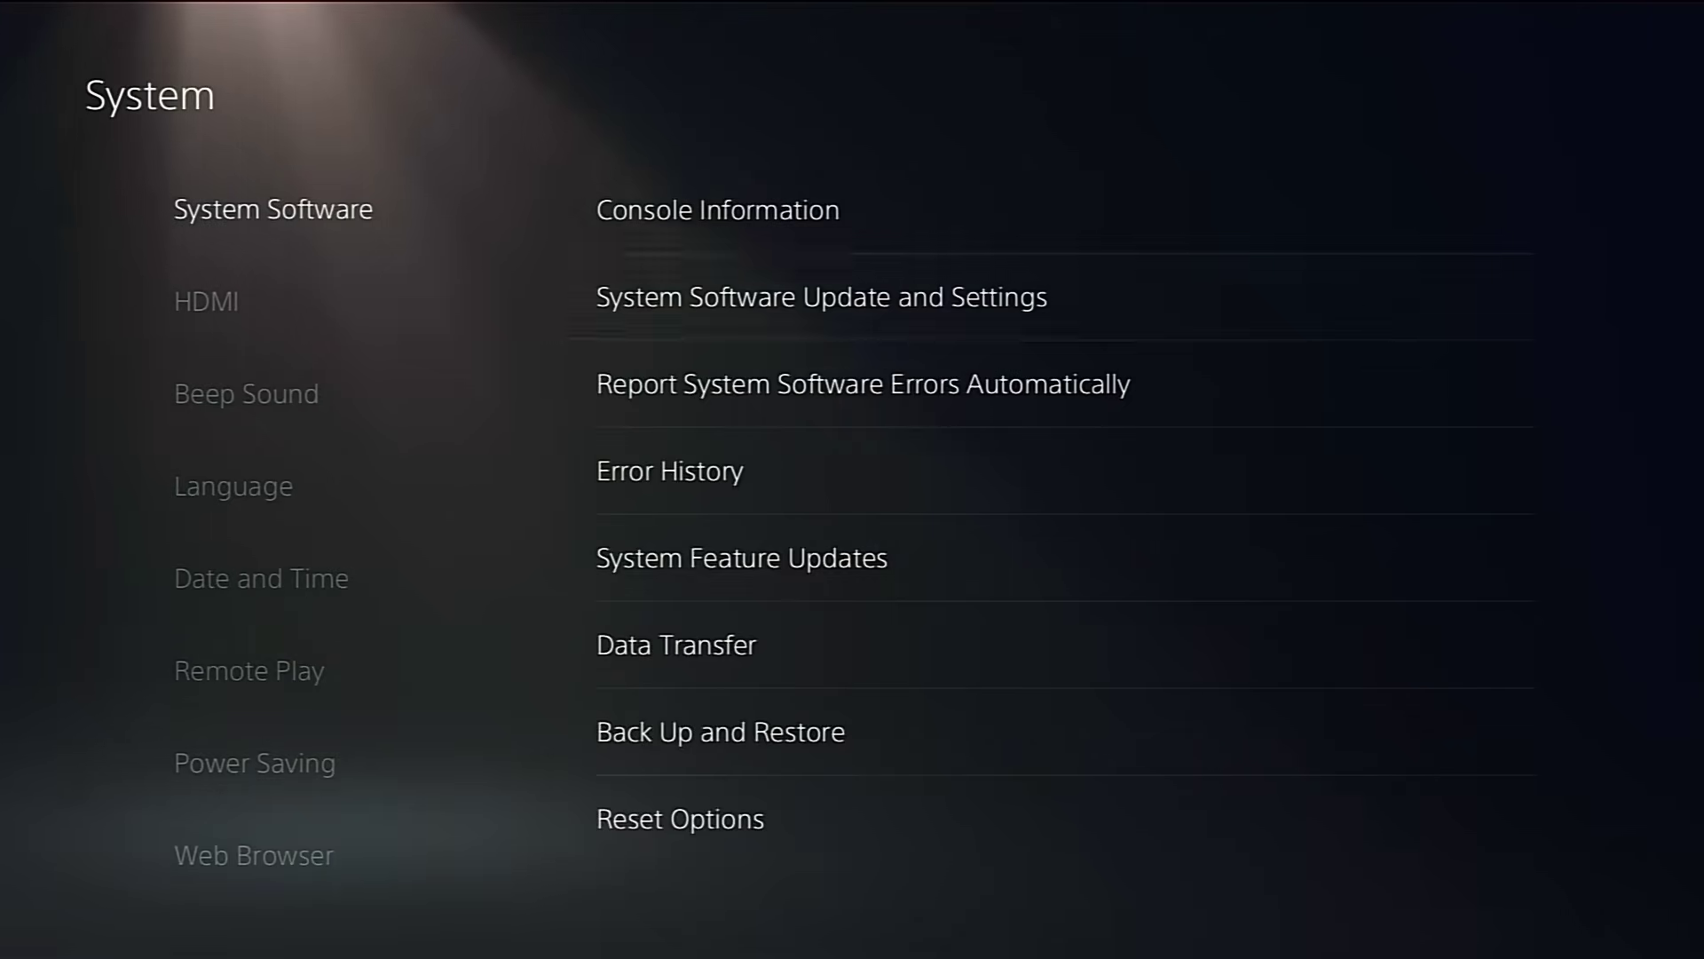
# Step: Turn off automatic downloading and automatic installation of system update files
pyautogui.press('Return')
pyautogui.press('Down')
pyautogui.press('Return')
pyautogui.press('Down')
pyautogui.press('Return')
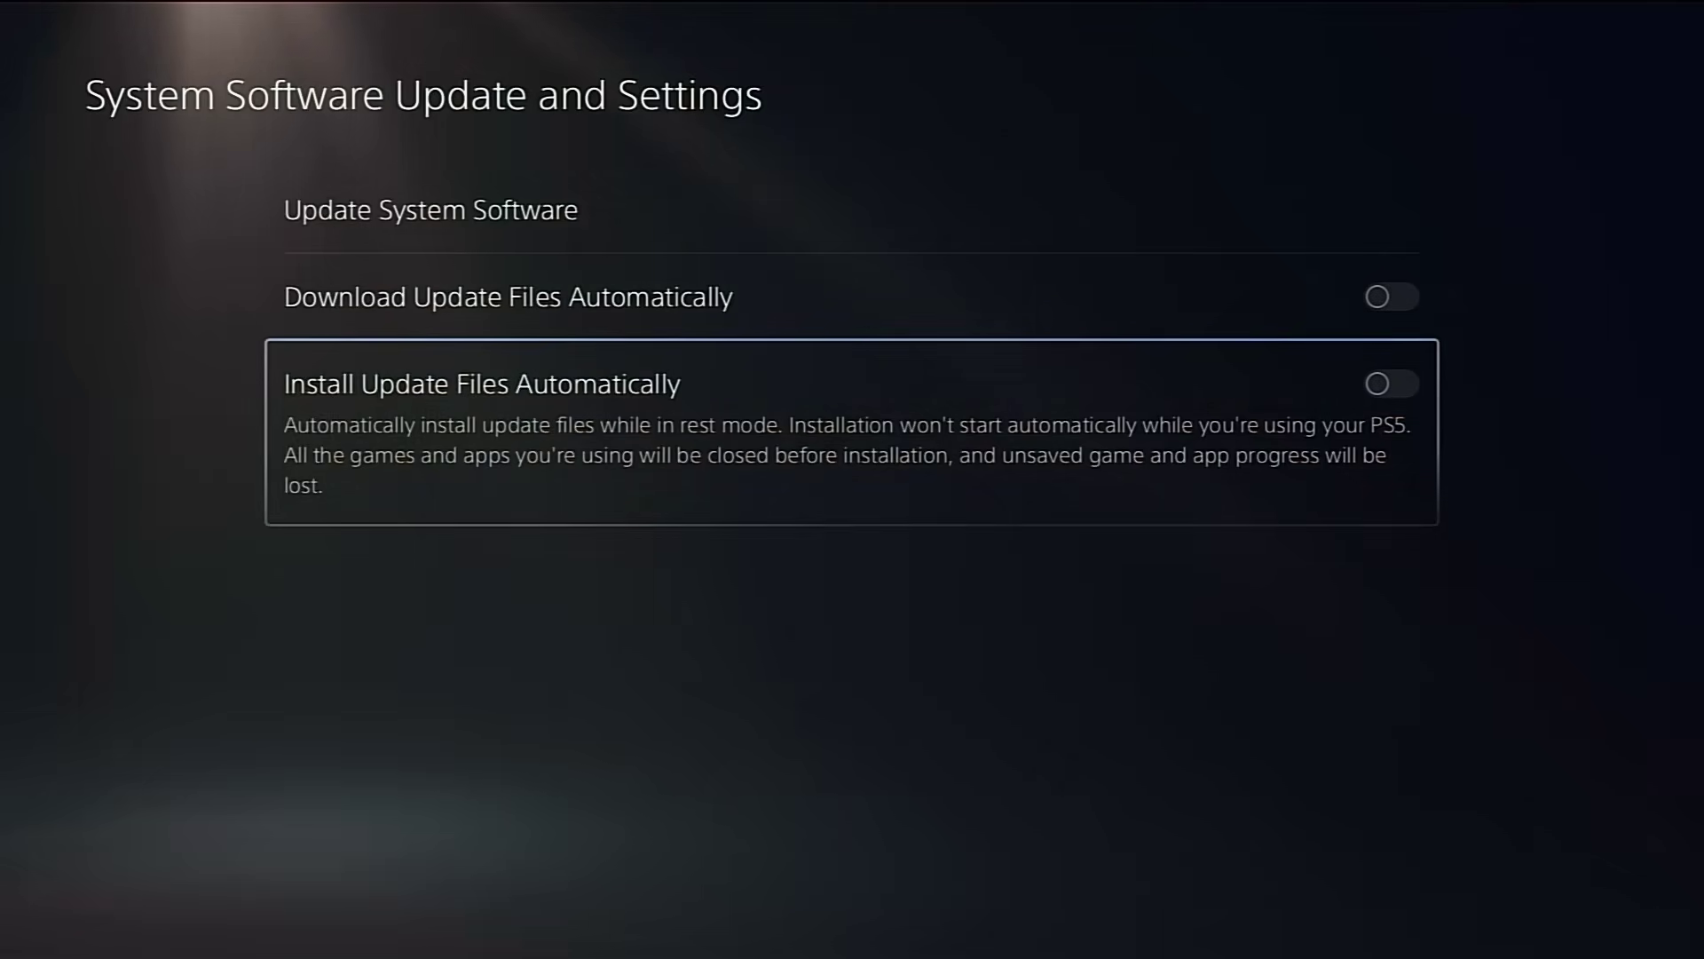
# Step: Check the Console Information page in the System Software settings
pyautogui.press('Escape')
pyautogui.press('Up')
pyautogui.press('Return')
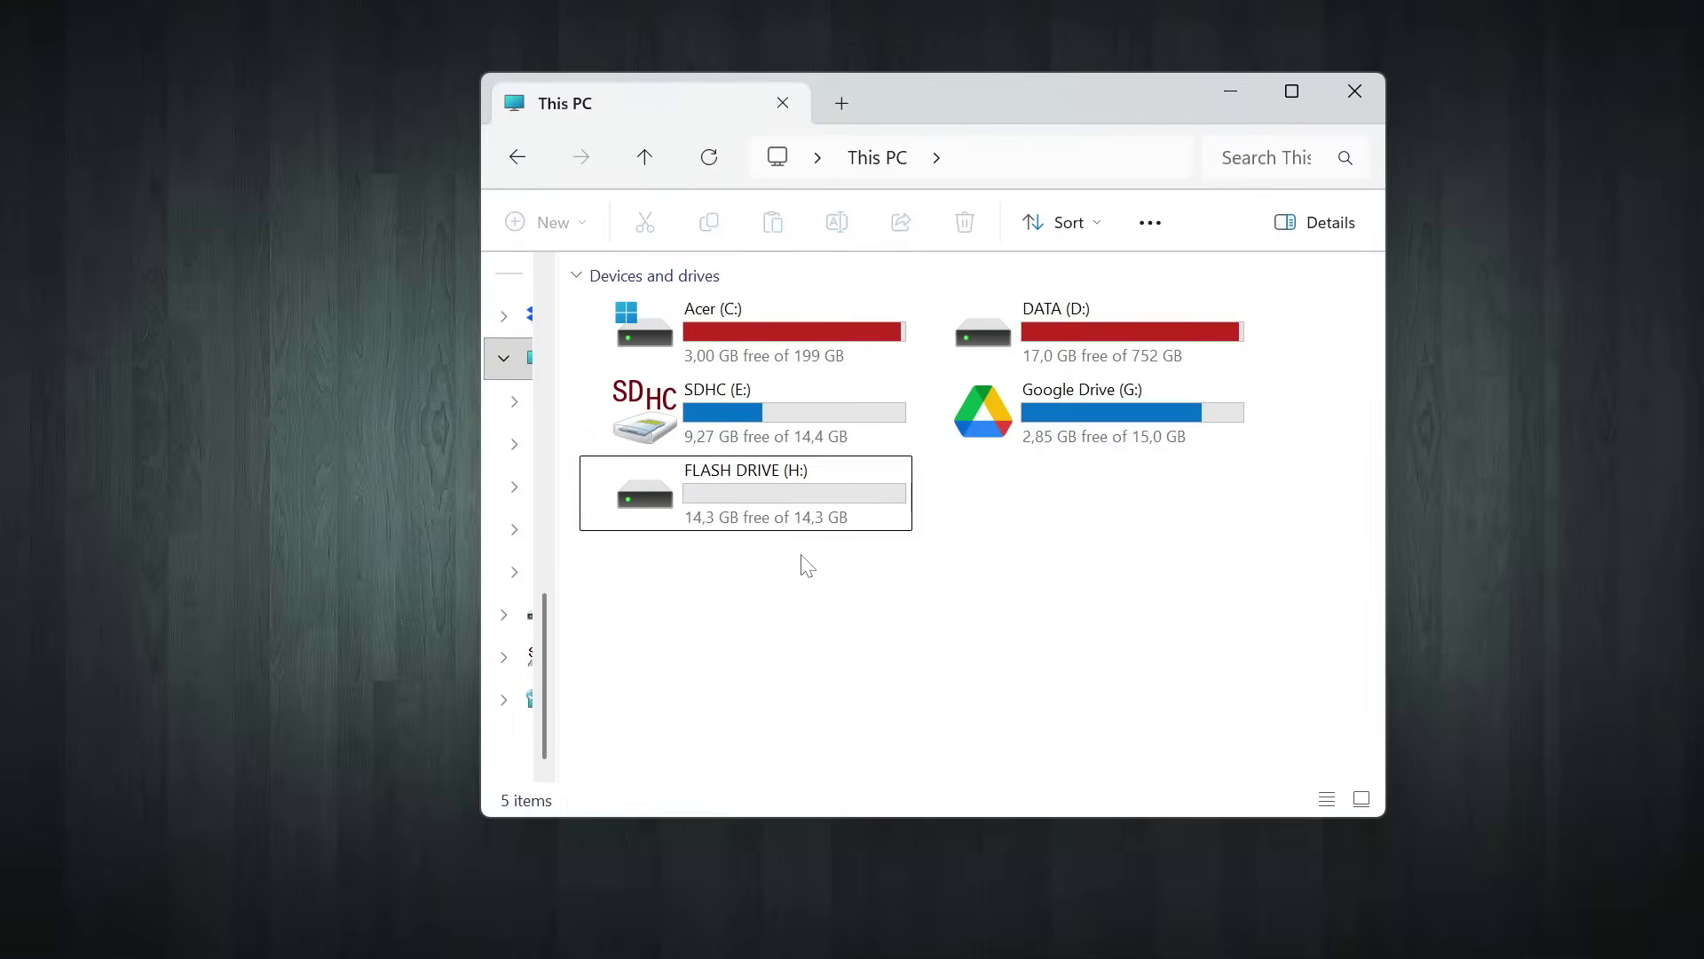
# Step: On the PC, check the file system of FLASH DRIVE (H:) in its properties
pyautogui.rightClick(833, 513)
pyautogui.click(932, 427)
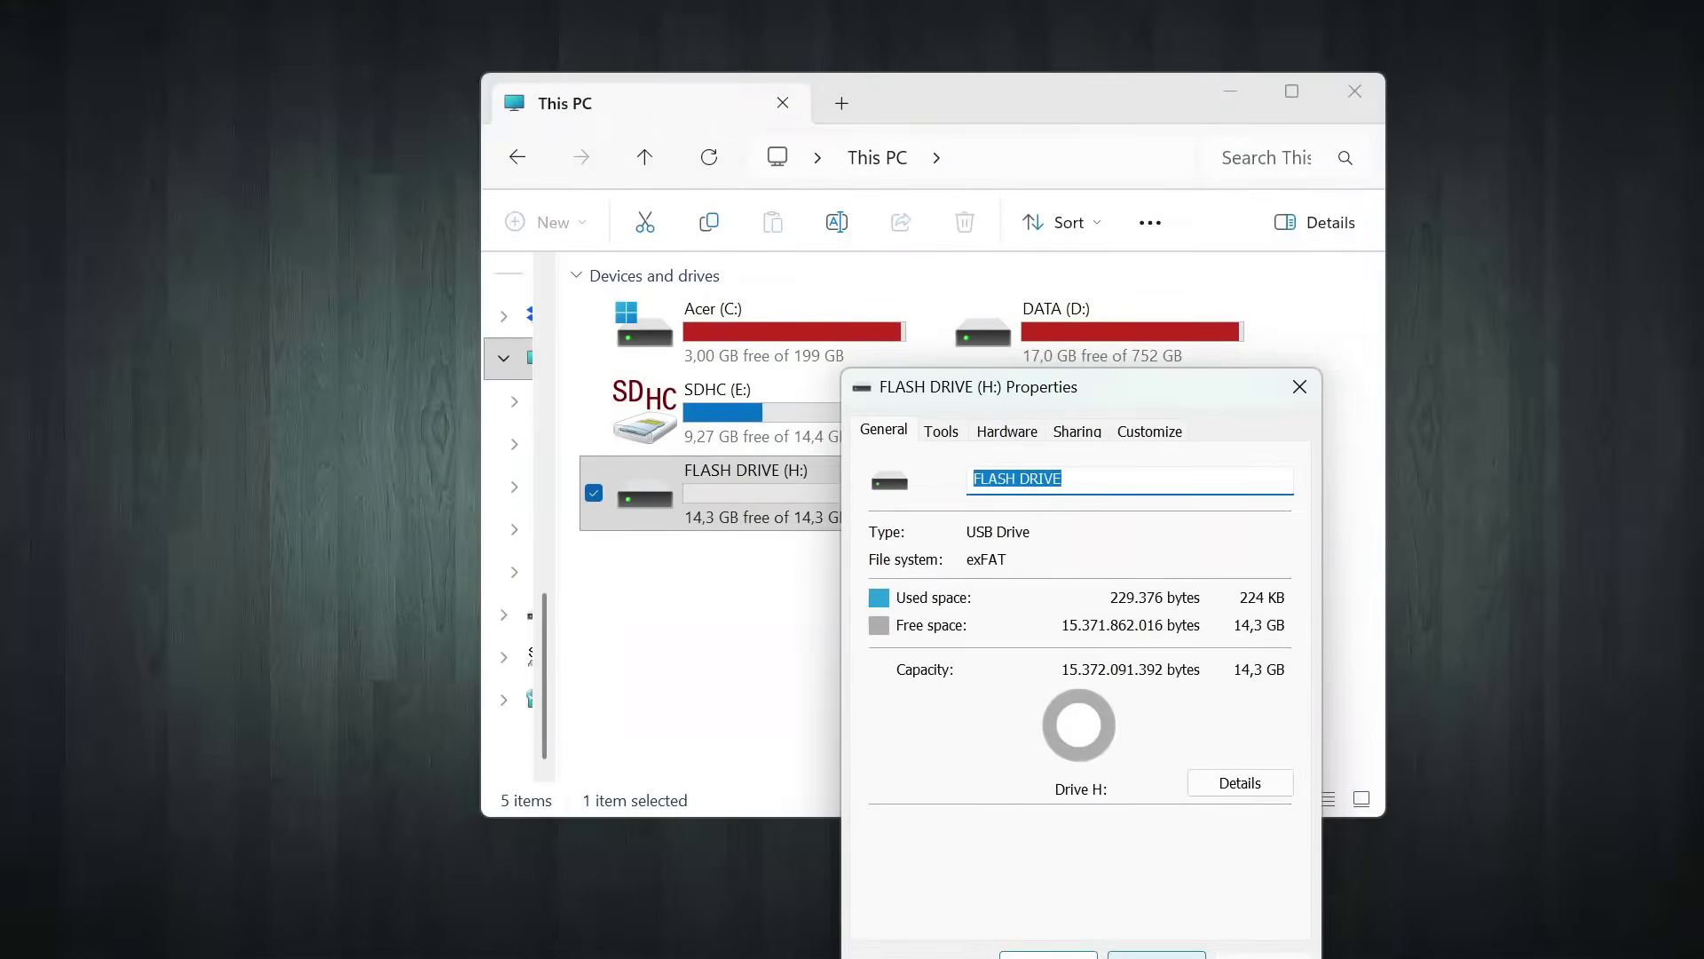
pyautogui.click(1136, 951)
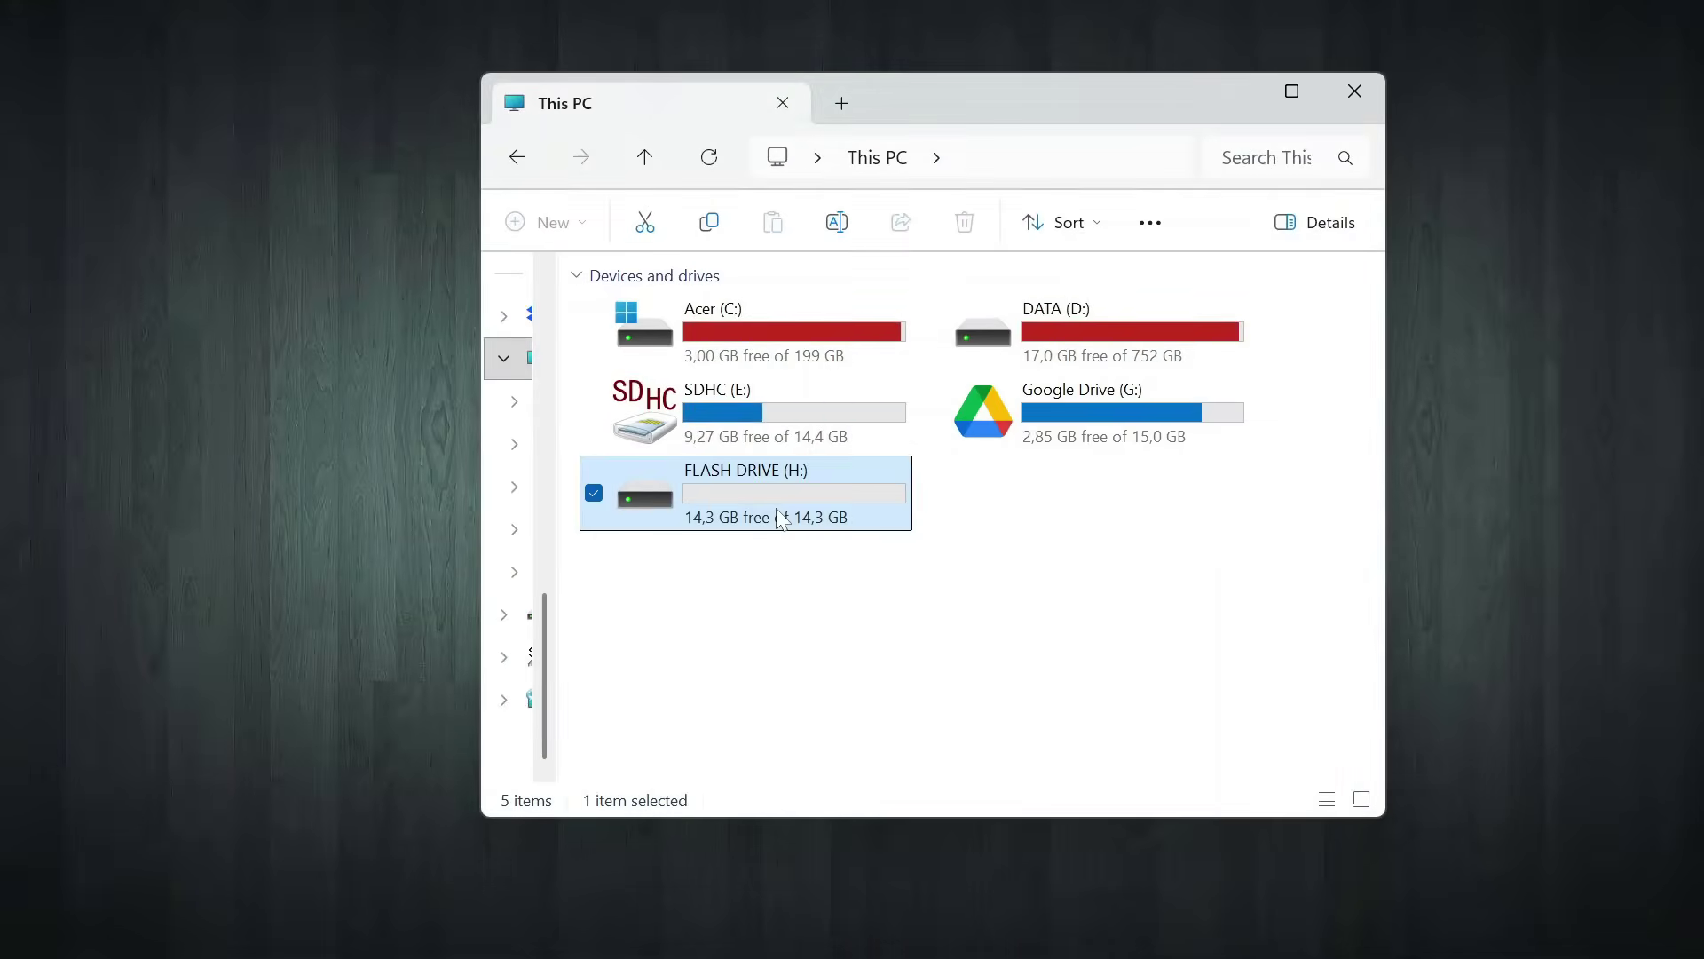
# Step: Choose exFAT as the file system in the format options for FLASH DRIVE (H:), and close them without formatting
pyautogui.rightClick(776, 508)
pyautogui.click(885, 260)
pyautogui.click(696, 554)
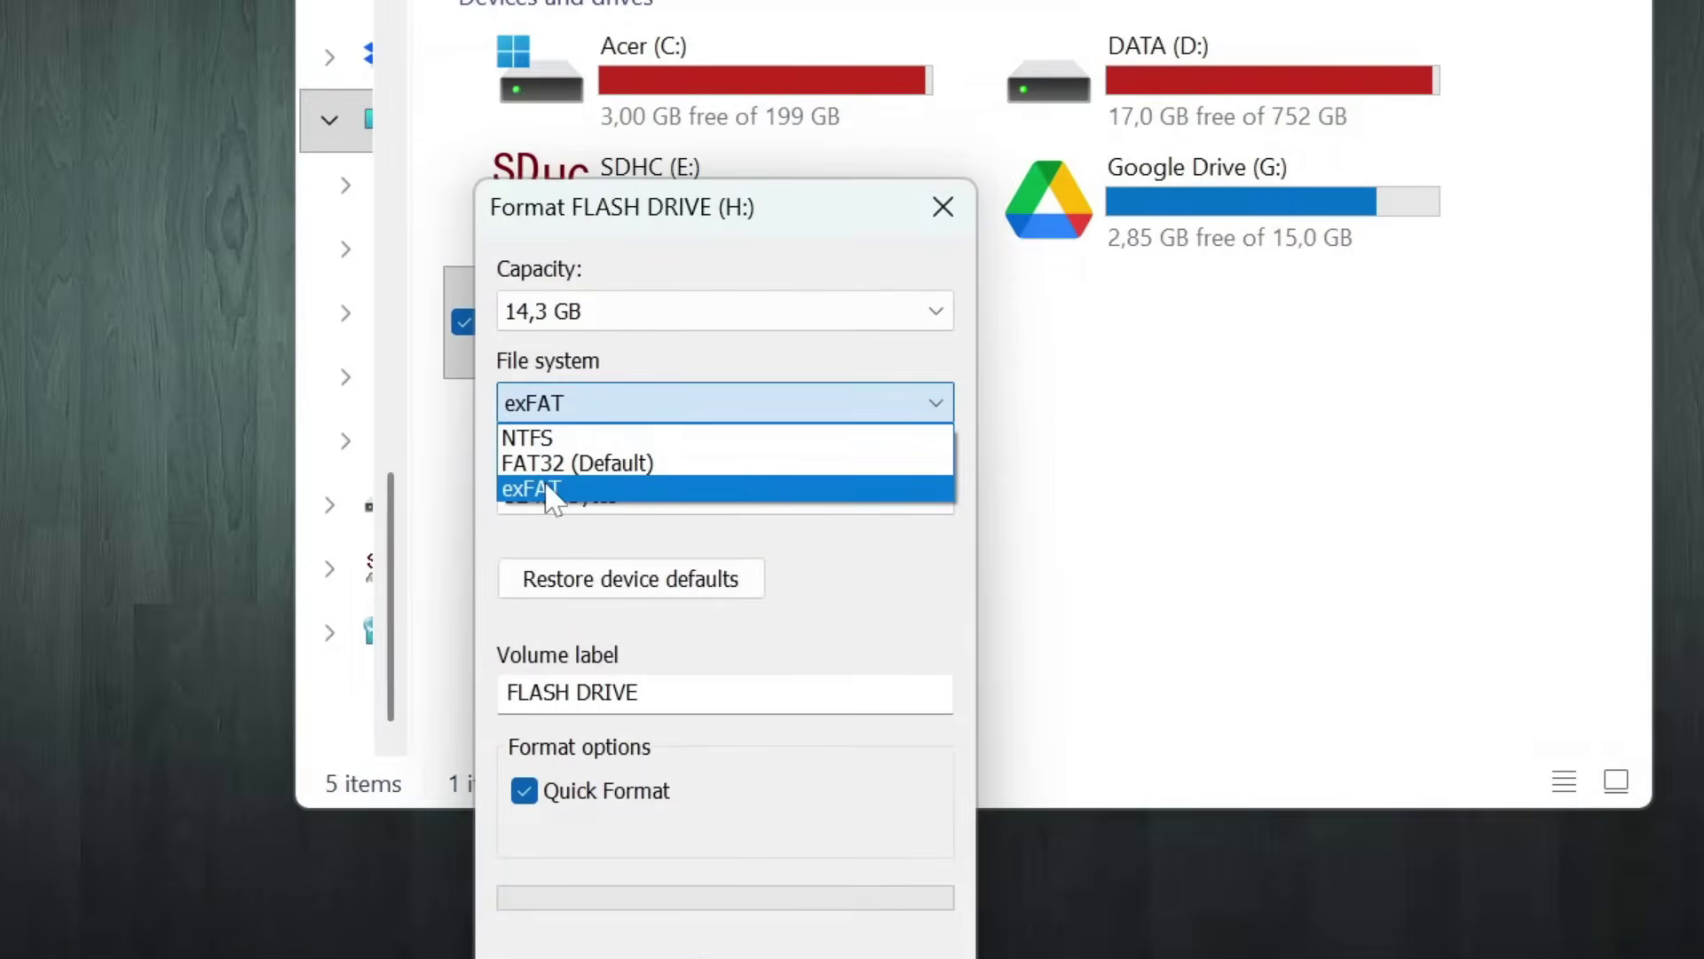
pyautogui.click(543, 489)
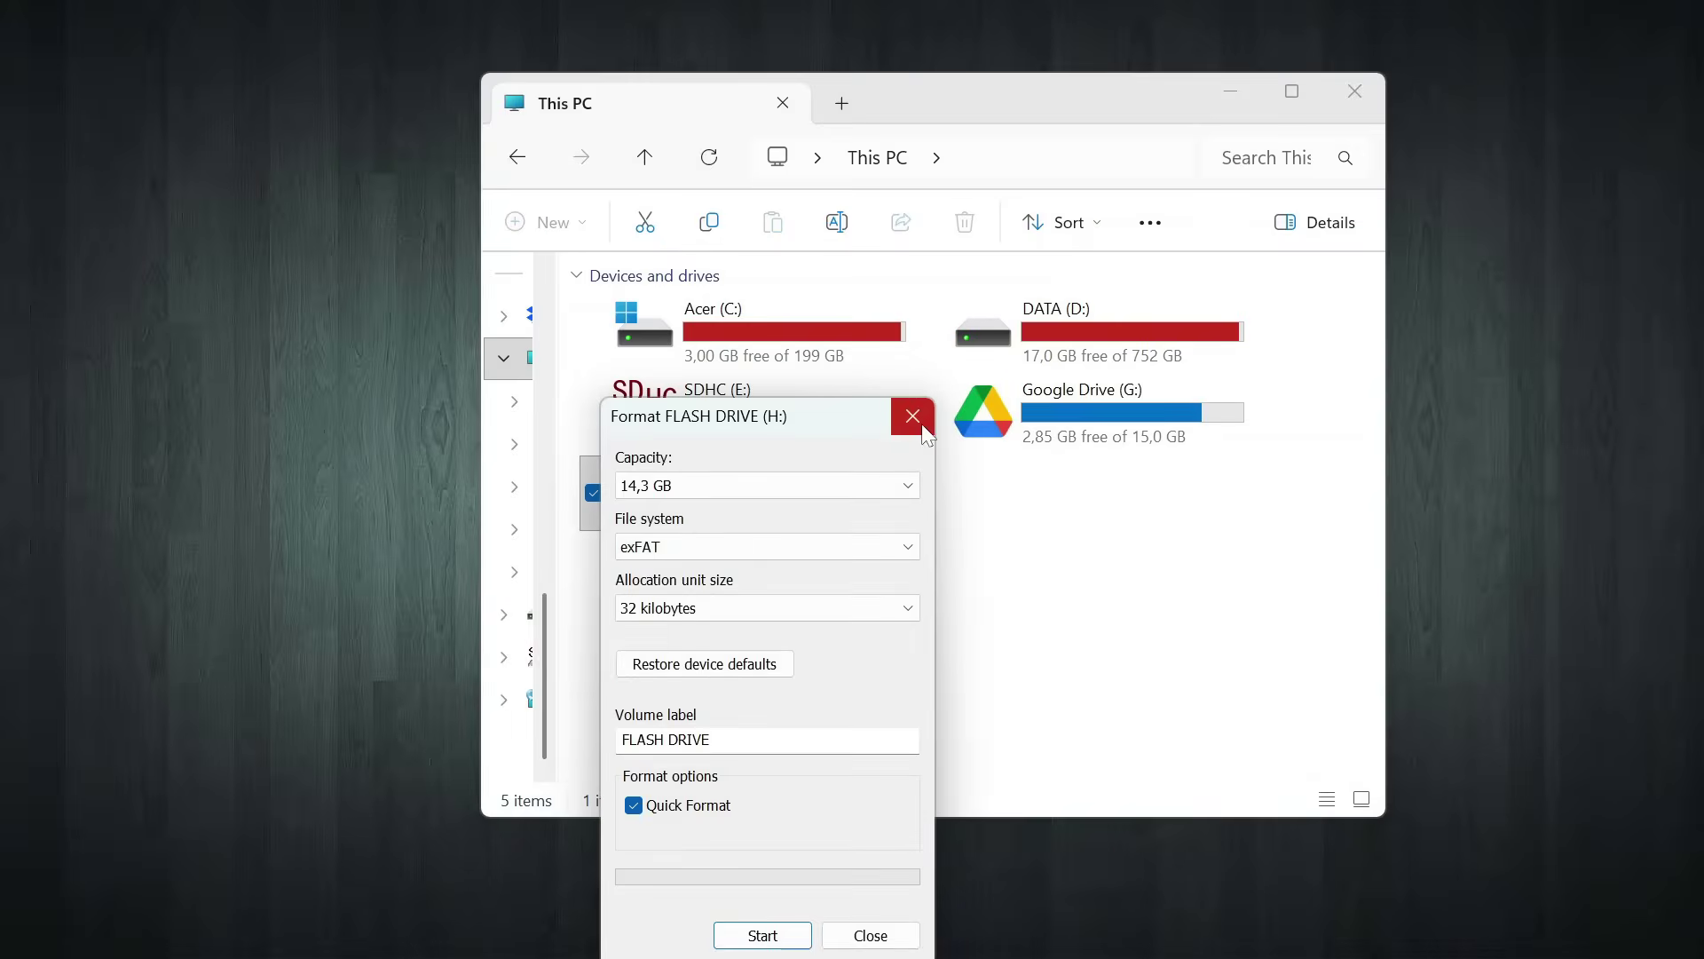
pyautogui.click(943, 207)
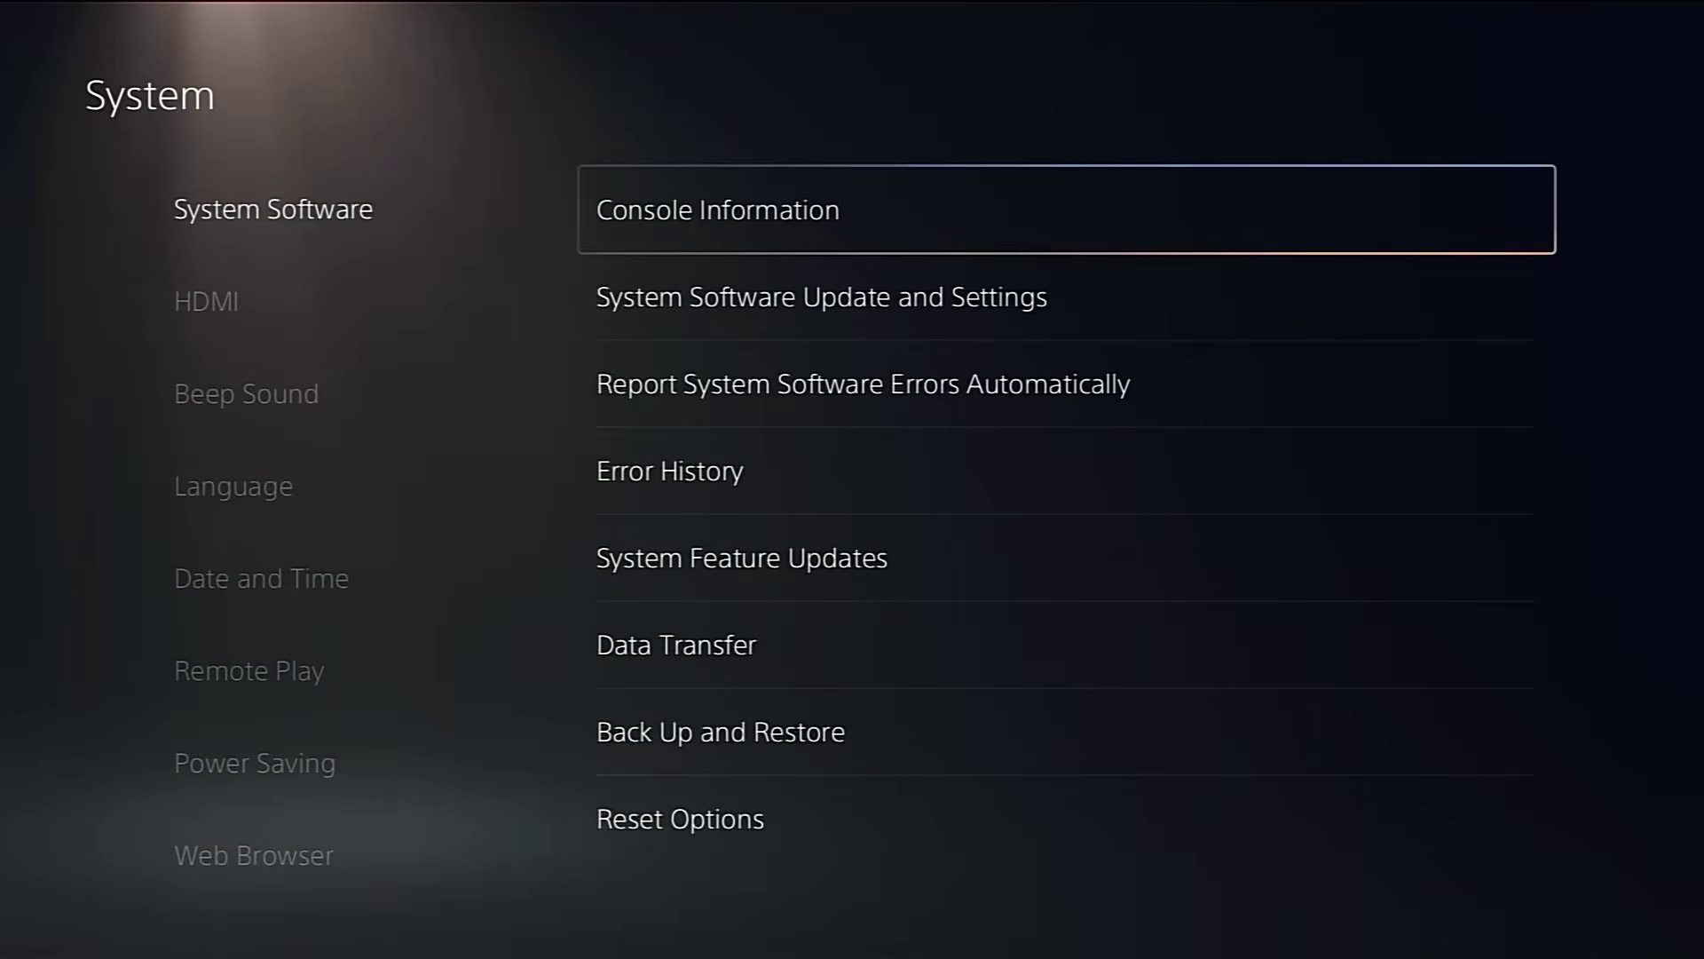
# Step: On the console, open the Back Up Your PS5 option under Back Up and Restore
pyautogui.press('Down')
pyautogui.press('Down')
pyautogui.press('Down')
pyautogui.press('Down')
pyautogui.press('Down')
pyautogui.press('Down')
pyautogui.press('Down')
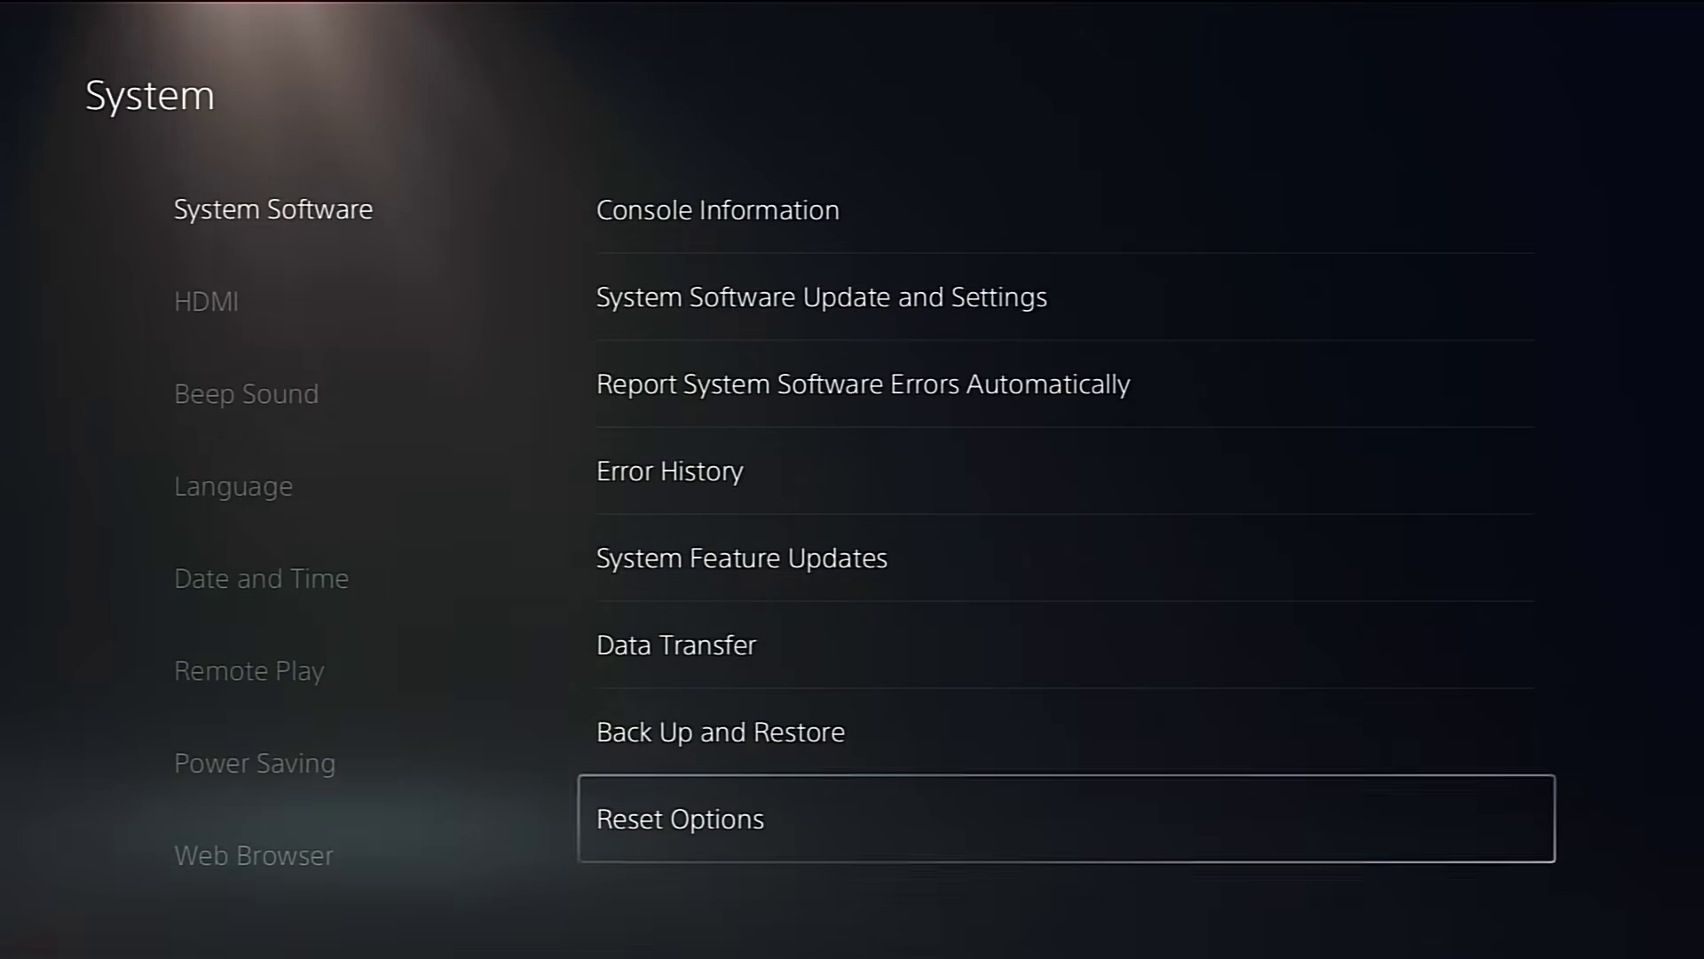
pyautogui.press('Up')
pyautogui.press('Return')
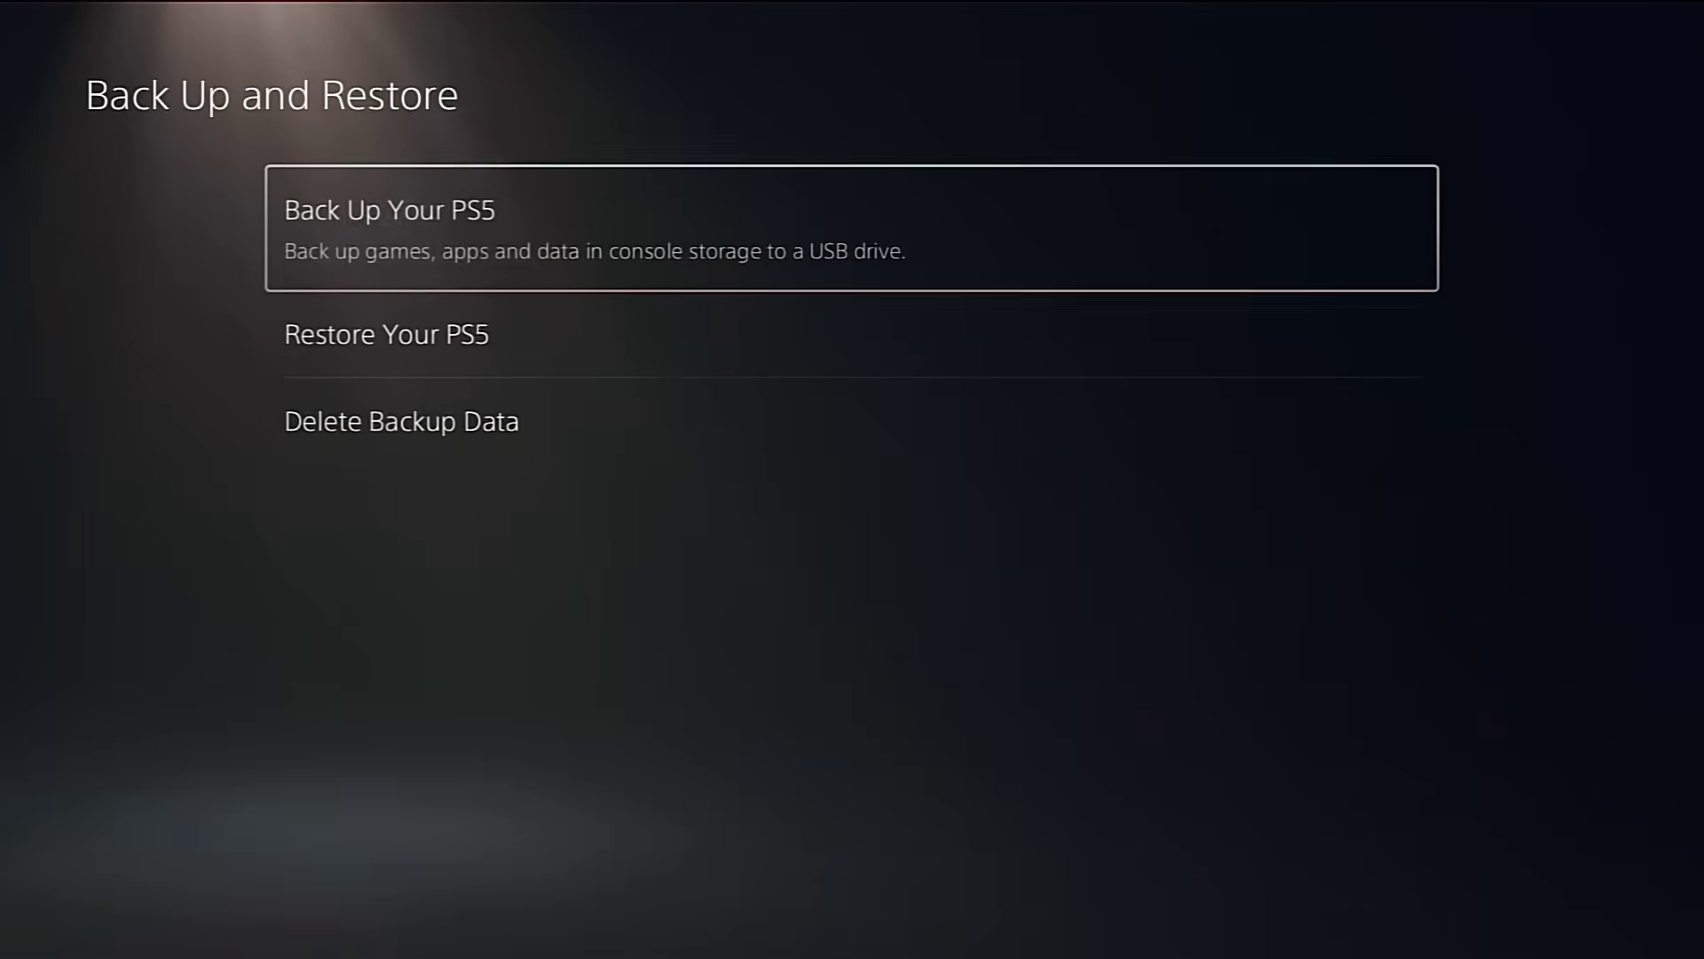
pyautogui.press('Return')
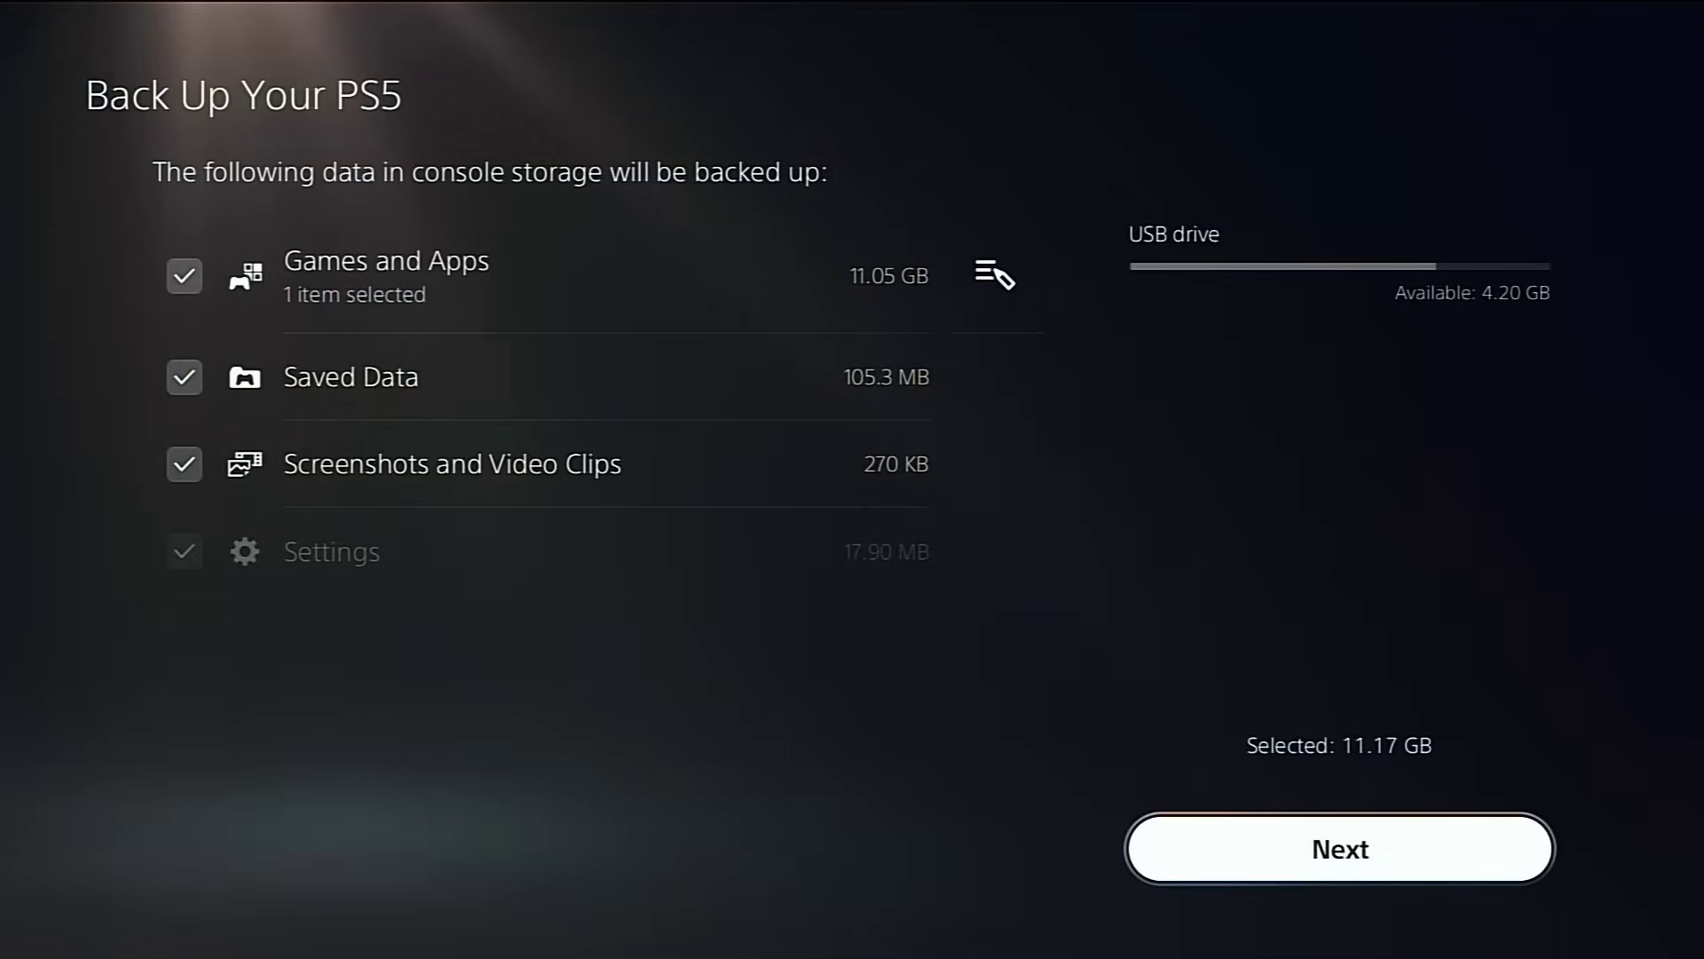
# Step: Exclude Games and Apps from the backup and start backing up the remaining data to the USB drive
pyautogui.click(548, 275)
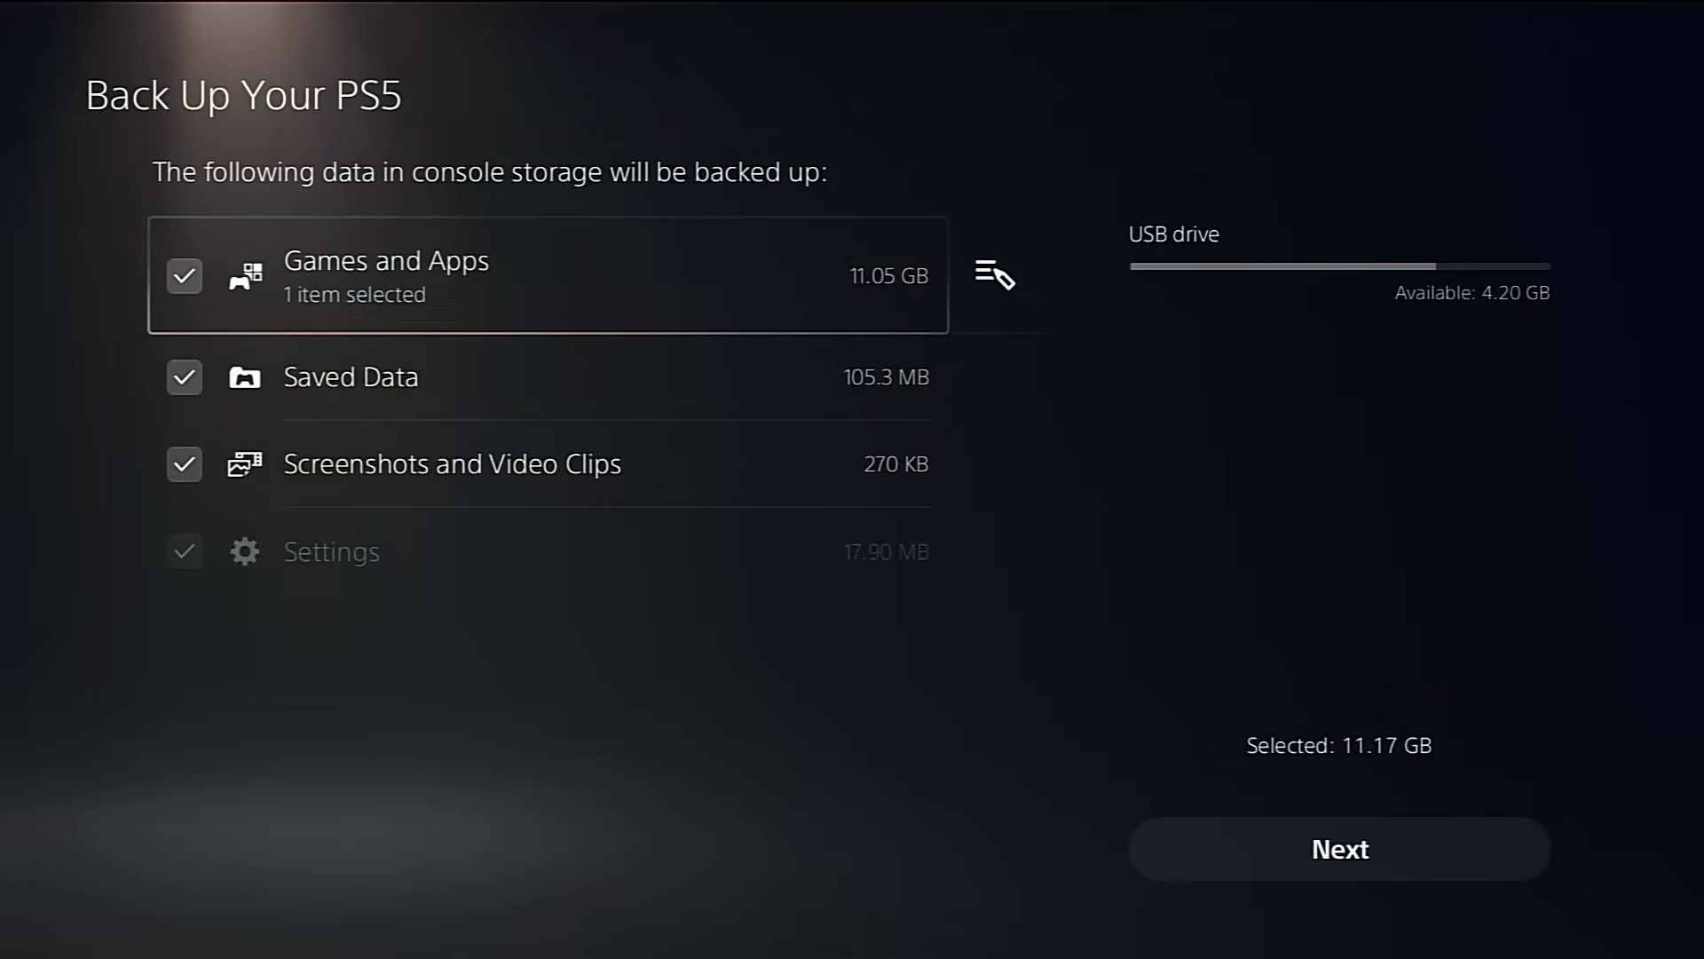
pyautogui.press('Return')
pyautogui.click(547, 348)
pyautogui.click(547, 435)
pyautogui.click(547, 522)
pyautogui.click(1340, 848)
pyautogui.press('Return')
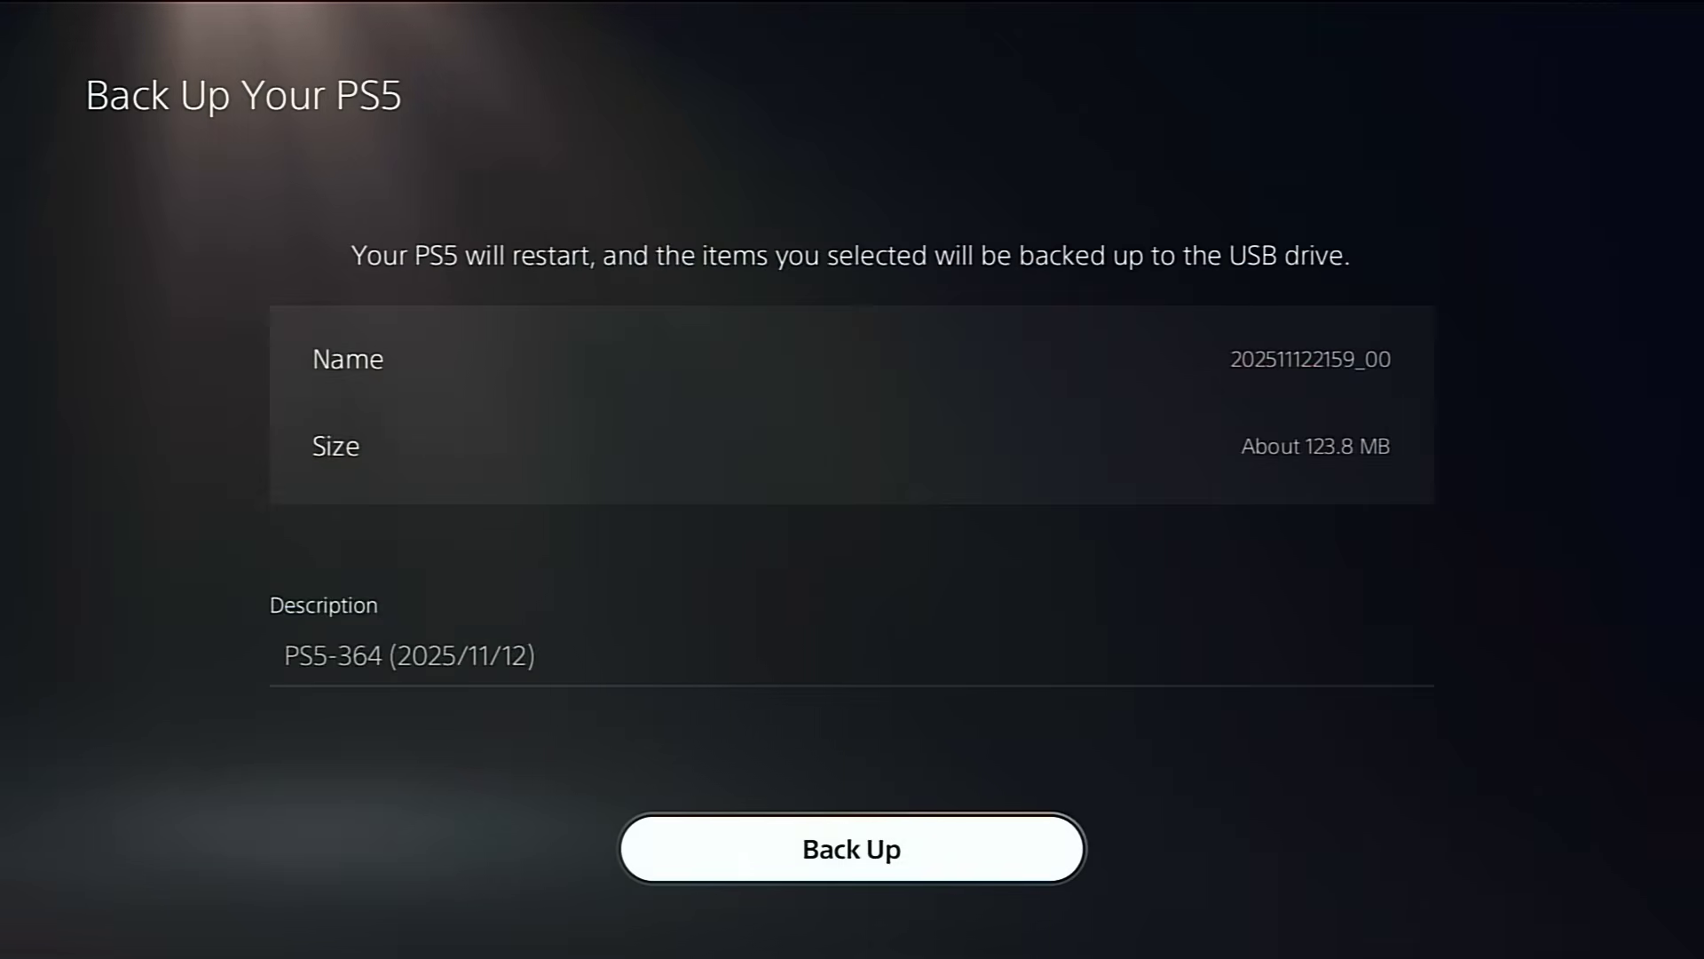
pyautogui.press('Return')
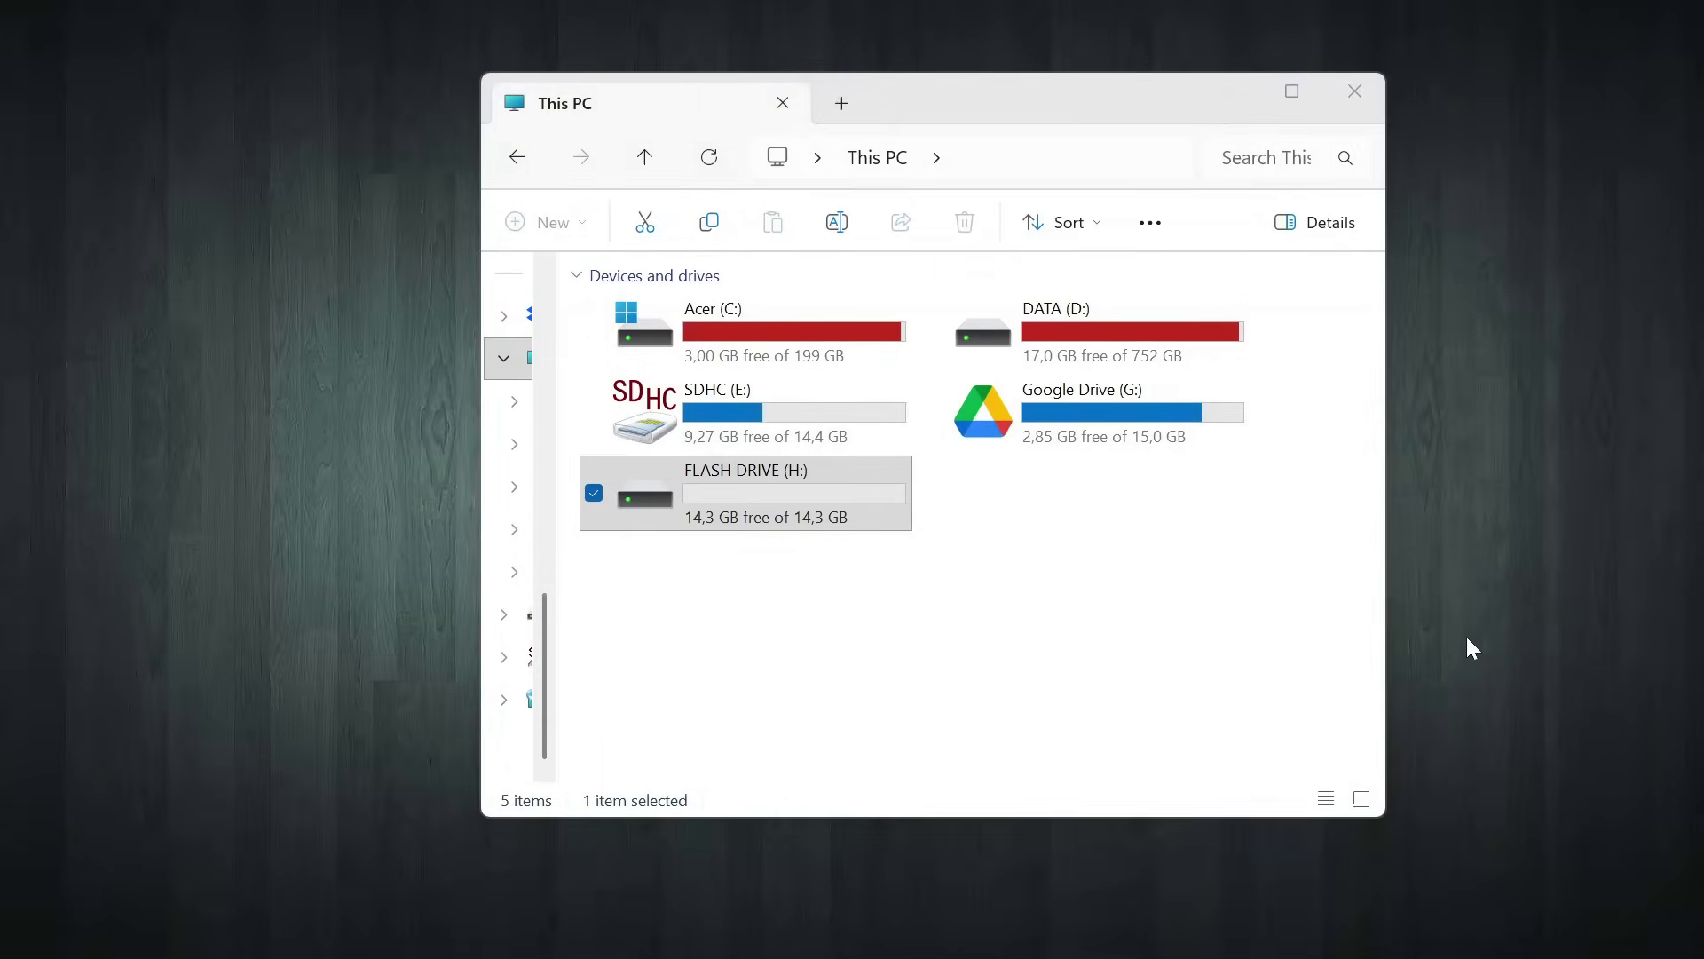
# Step: On the PC, open FLASH DRIVE (H:) and copy its PS5 backup folder to the desktop
pyautogui.click(1191, 661)
pyautogui.doubleClick(806, 493)
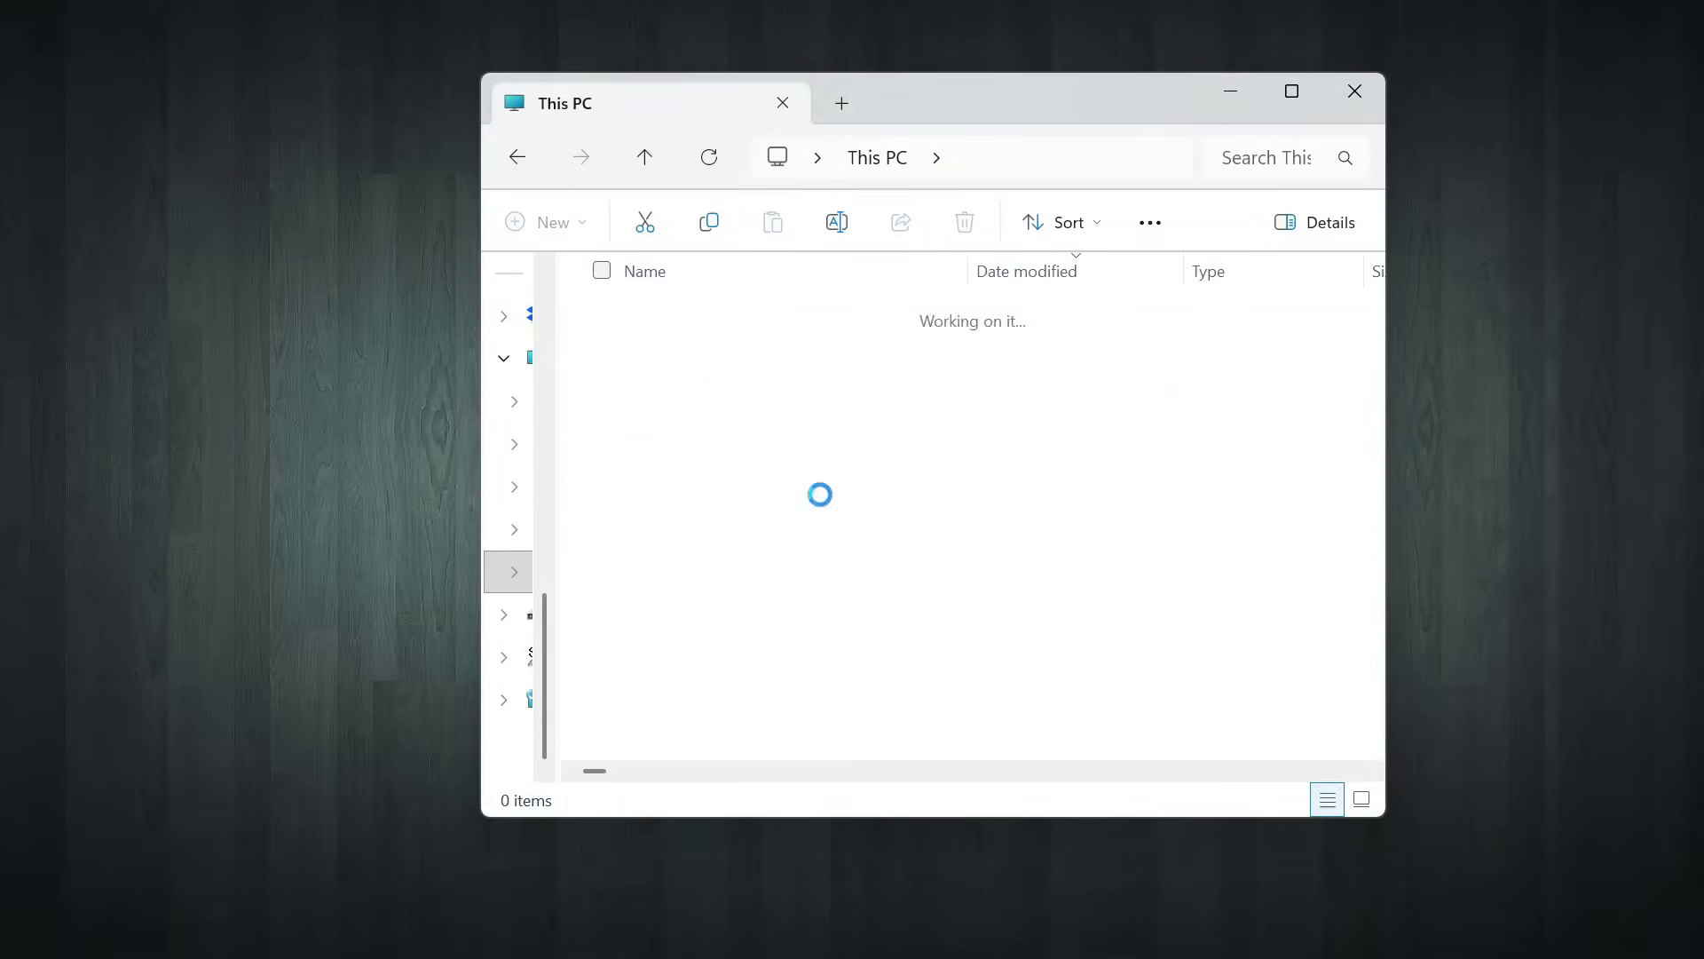
pyautogui.click(662, 332)
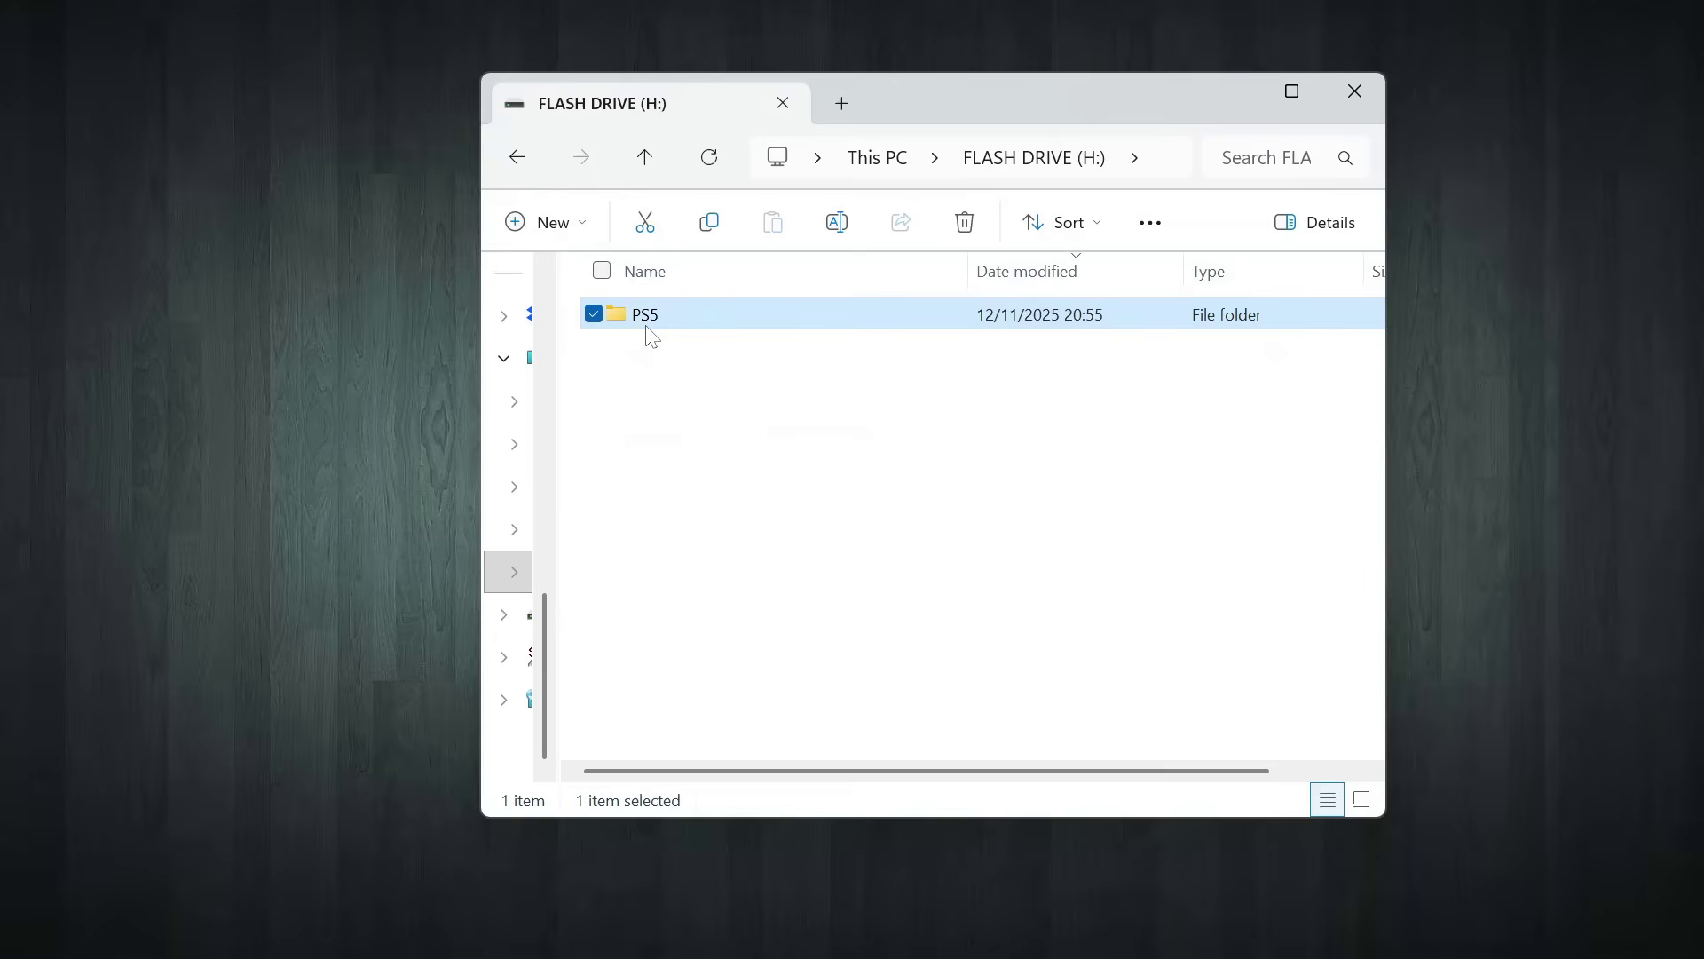
pyautogui.moveTo(650, 335); pyautogui.dragTo(252, 328)
pyautogui.click(257, 401)
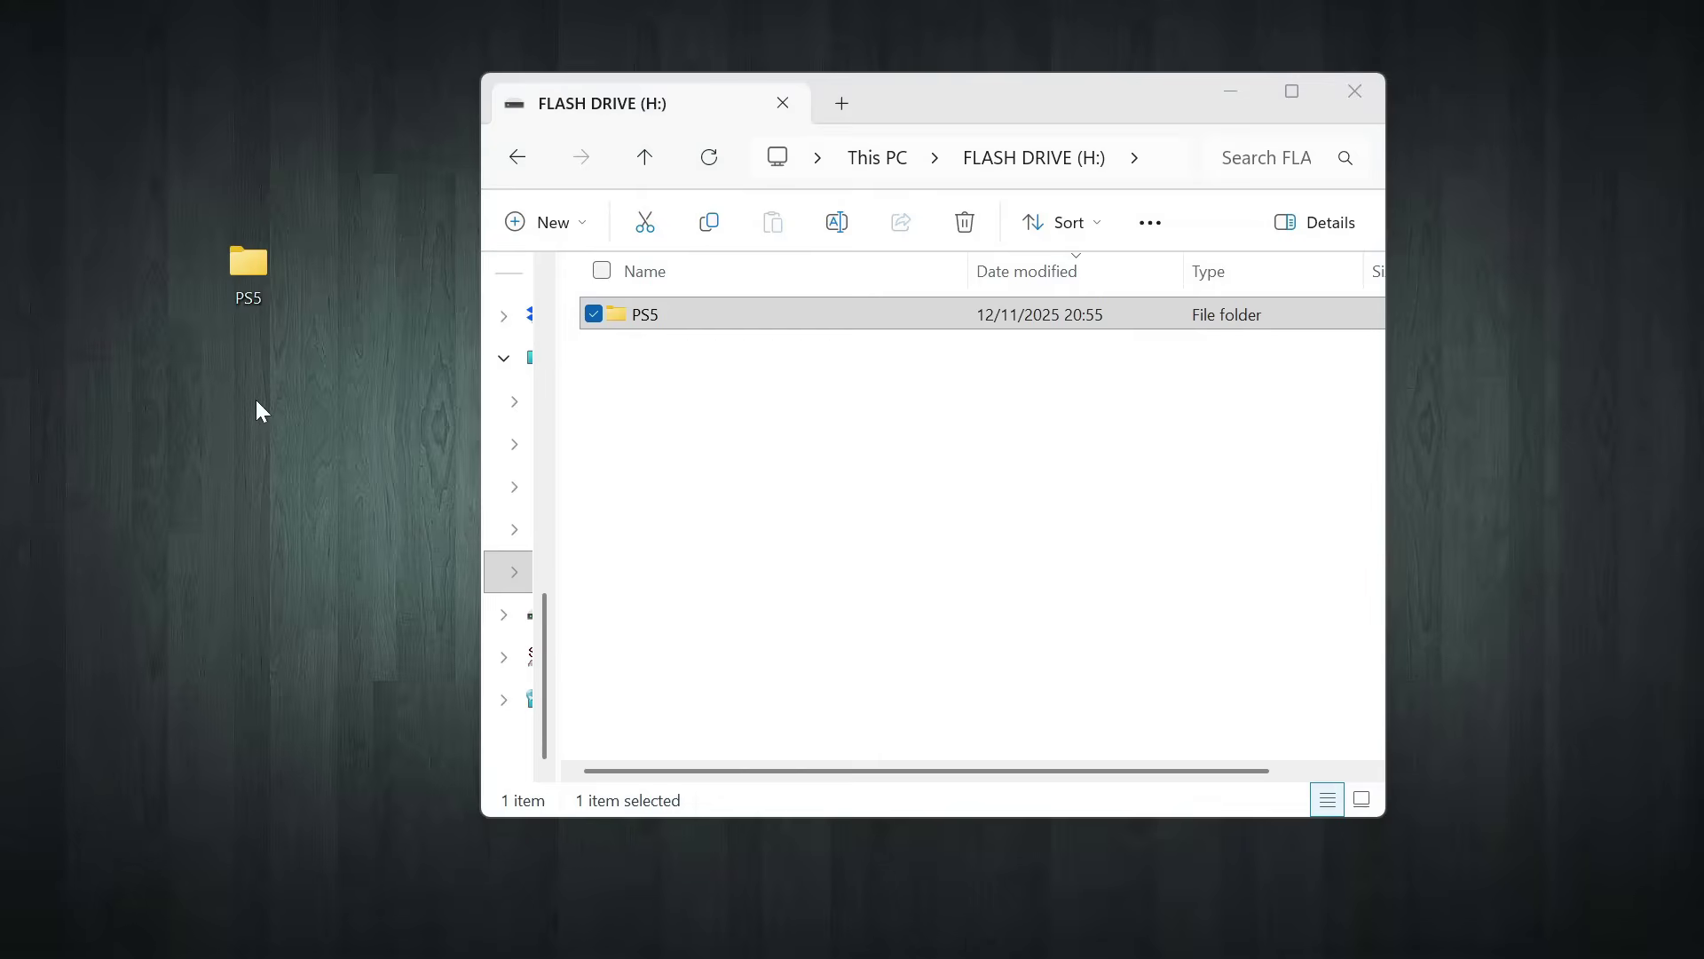
# Step: Permanently delete the PS5 folder from the flash drive
pyautogui.rightClick(641, 314)
pyautogui.click(945, 312)
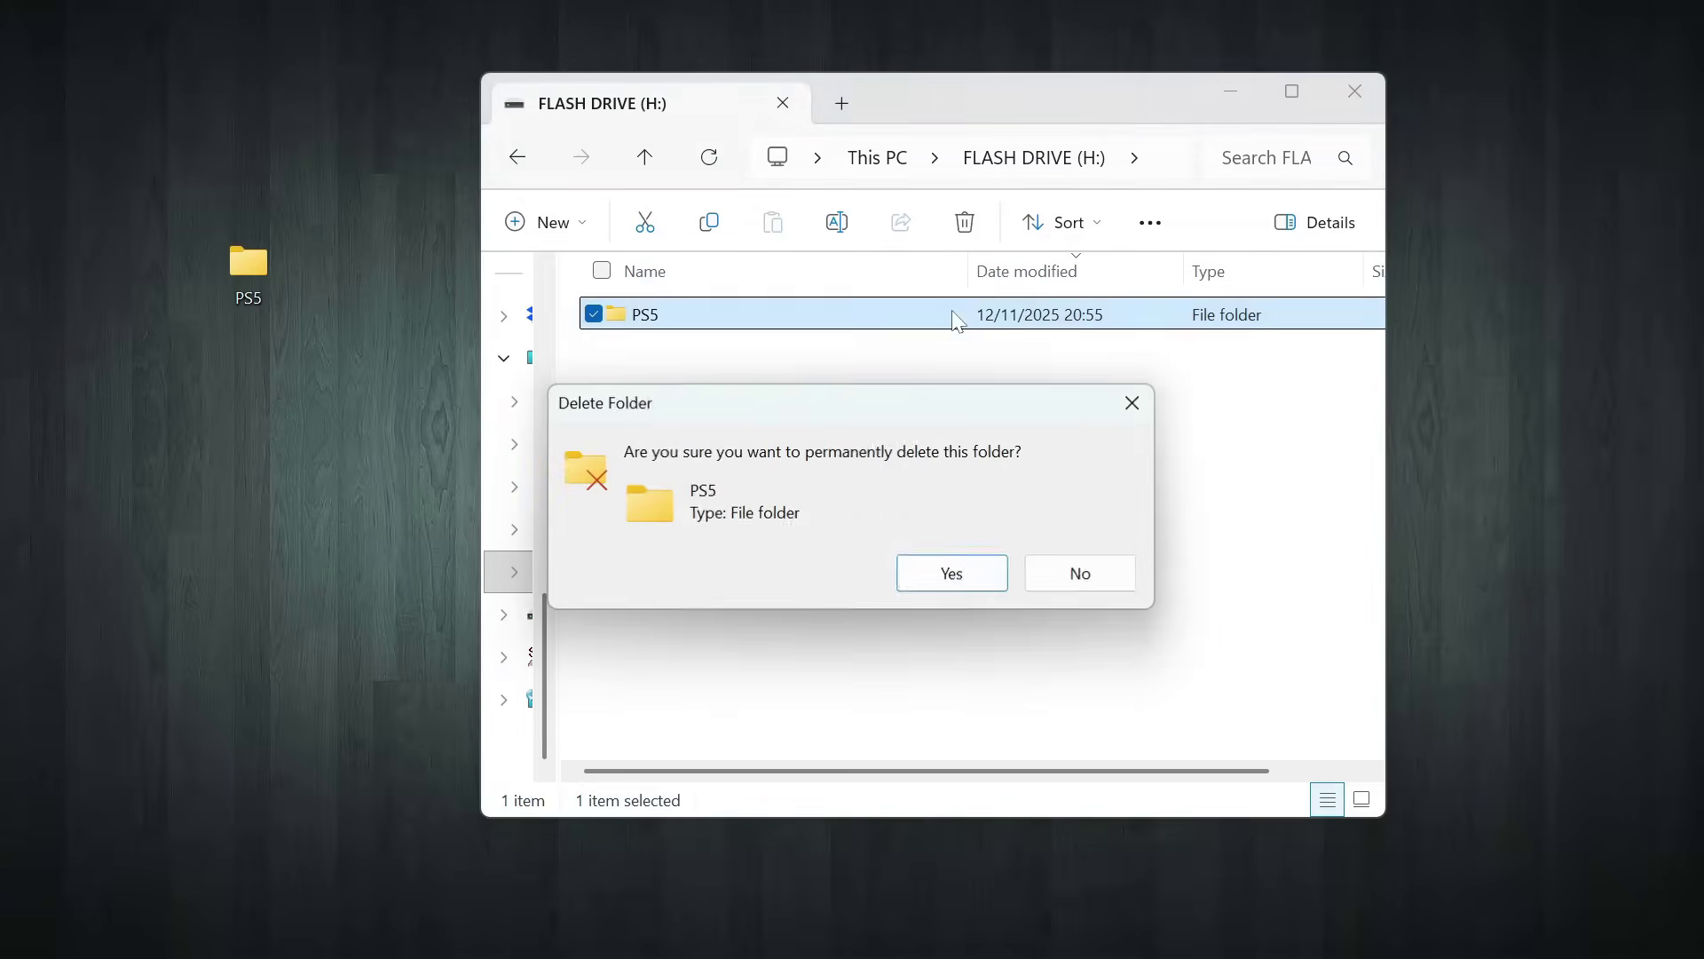
pyautogui.click(934, 575)
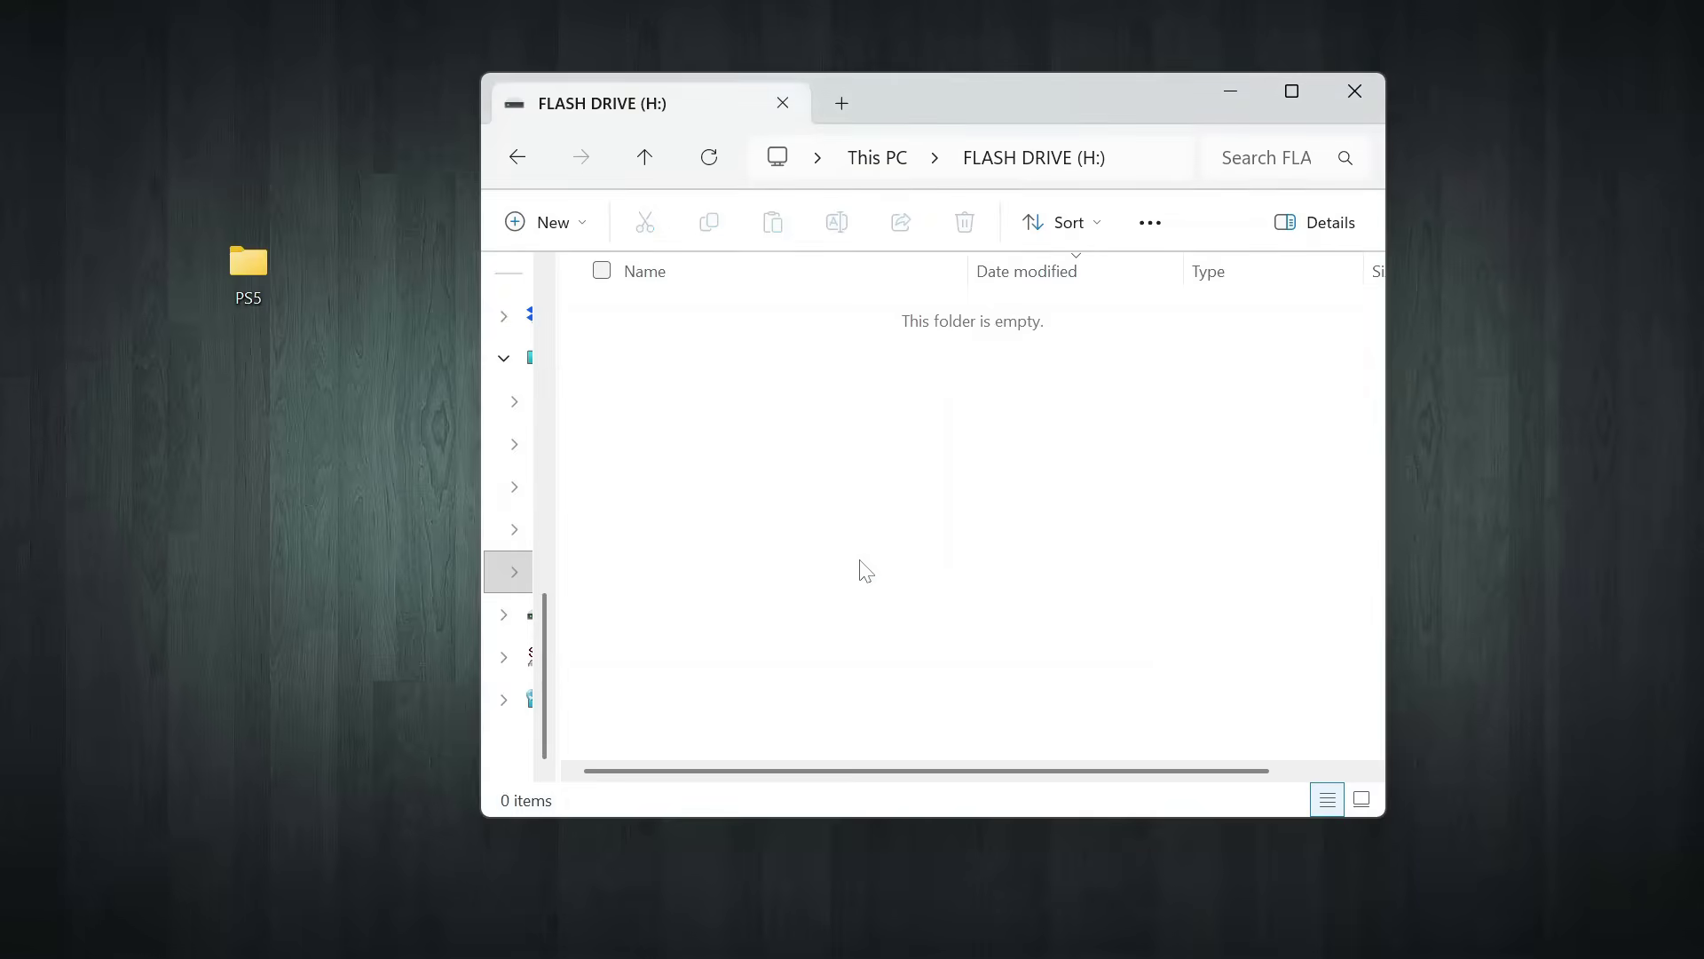
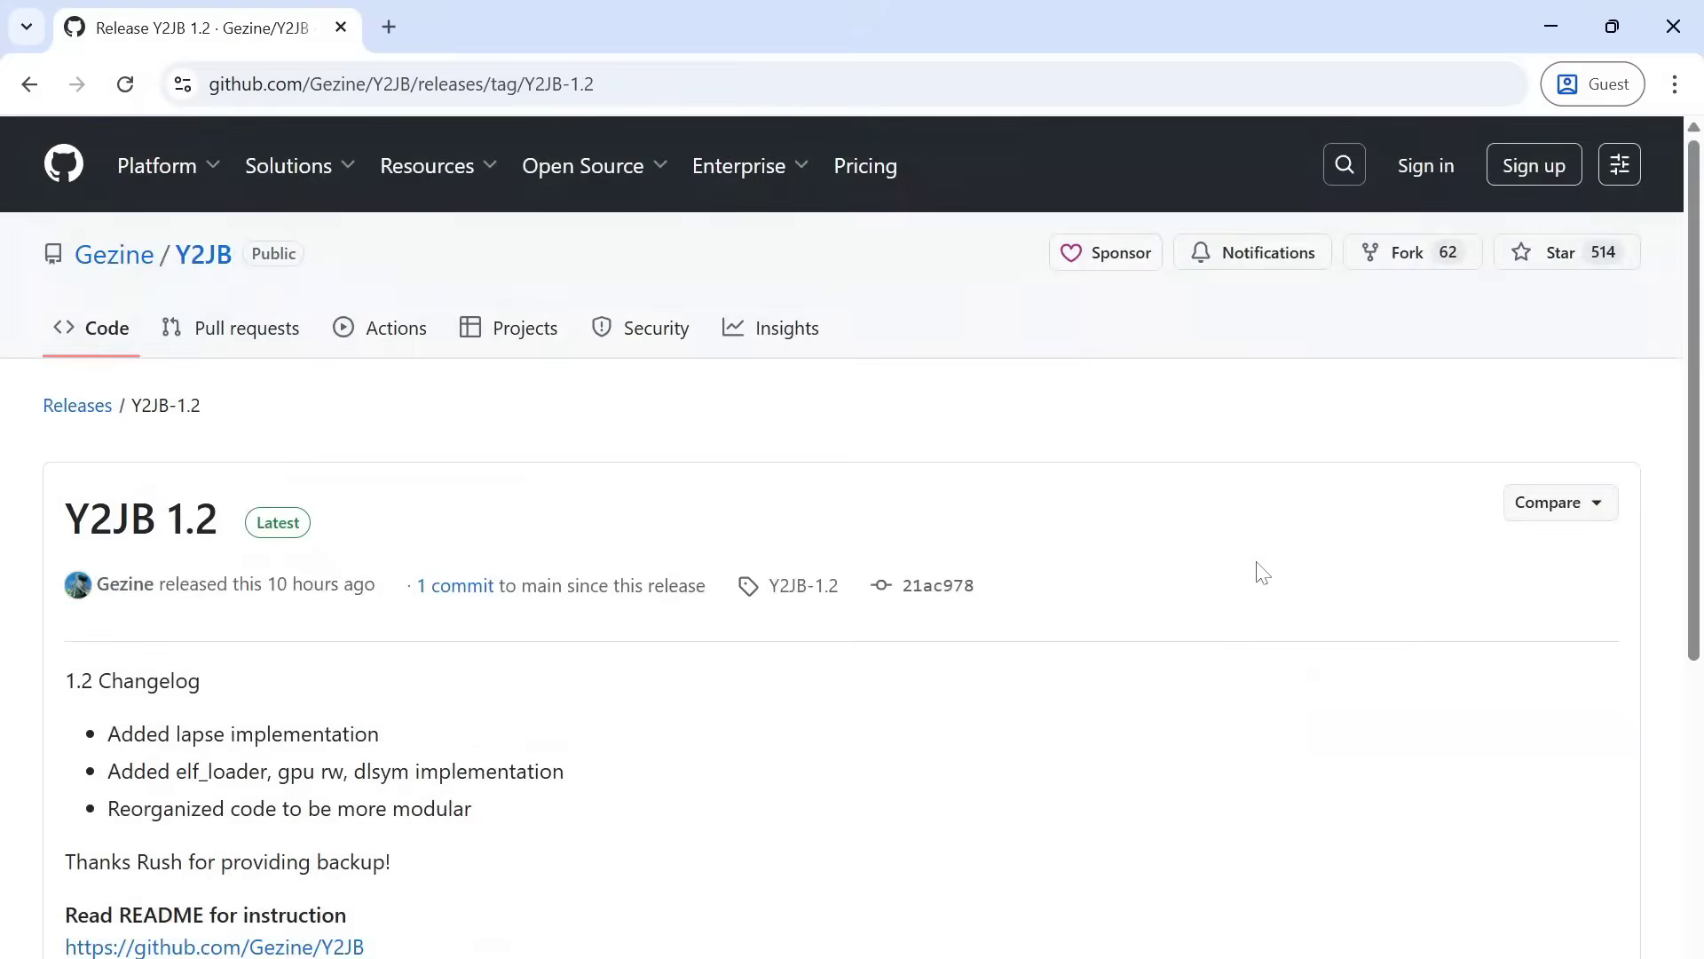
# Step: Get Y2JB_backup_1.2.zip from the Y2JB 1.2 release page and extract it into its own folder on the desktop
pyautogui.moveTo(1689, 480); pyautogui.dragTo(1689, 781)
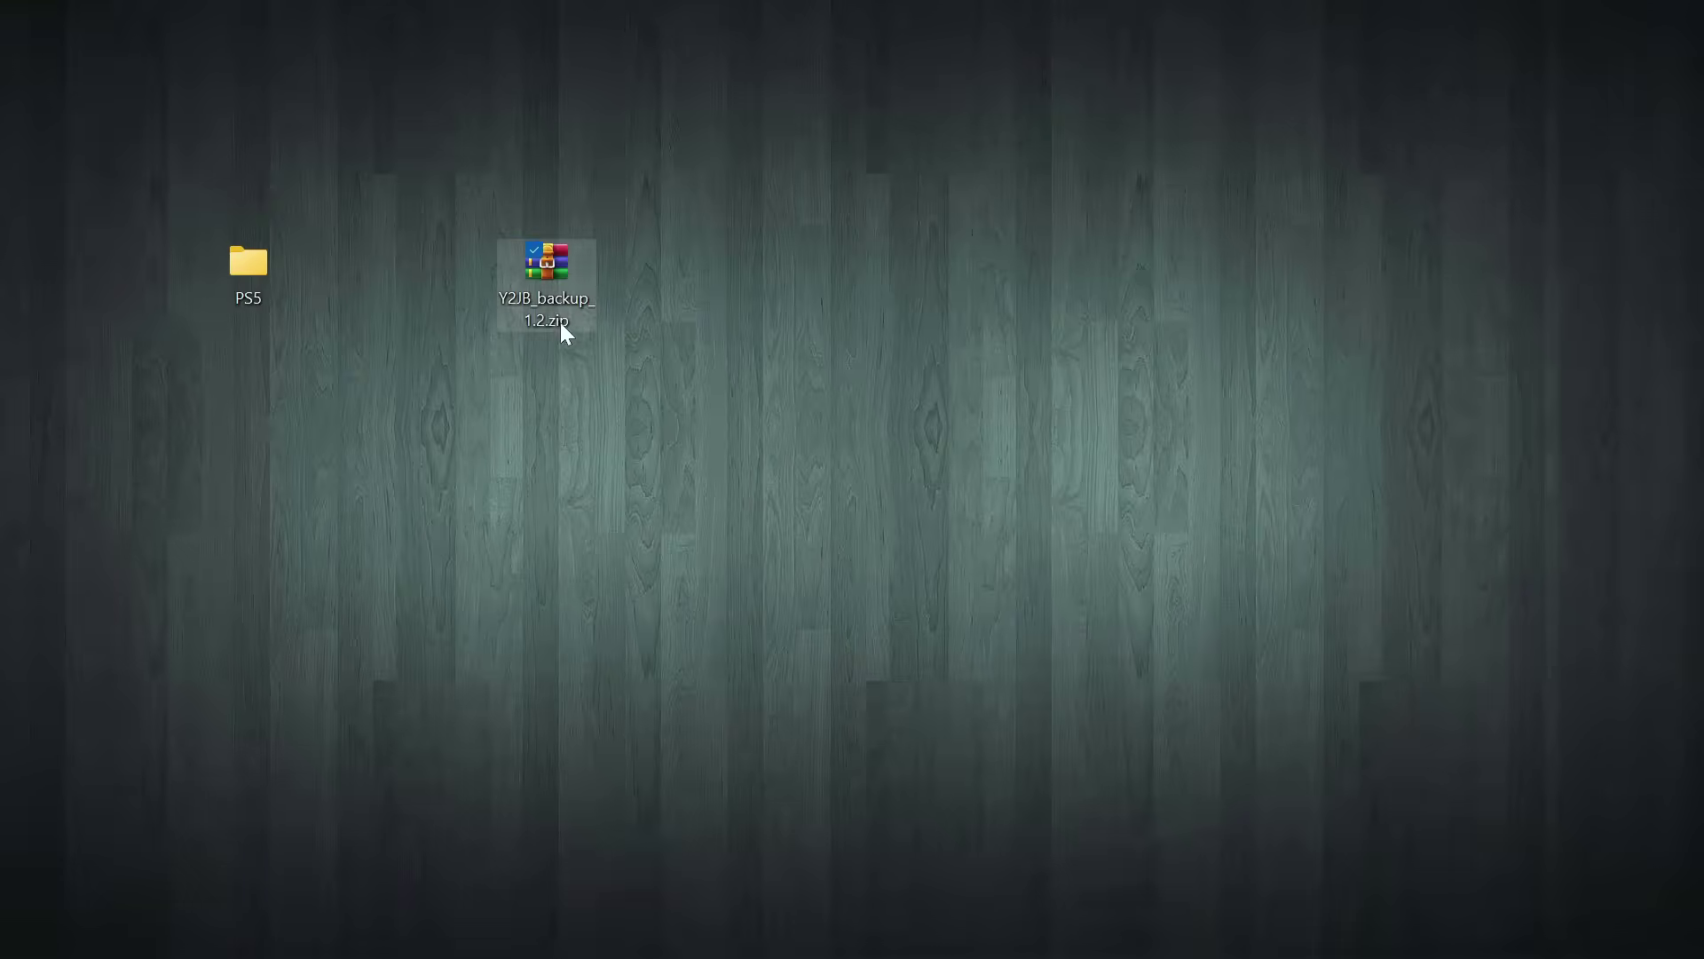
pyautogui.rightClick(530, 306)
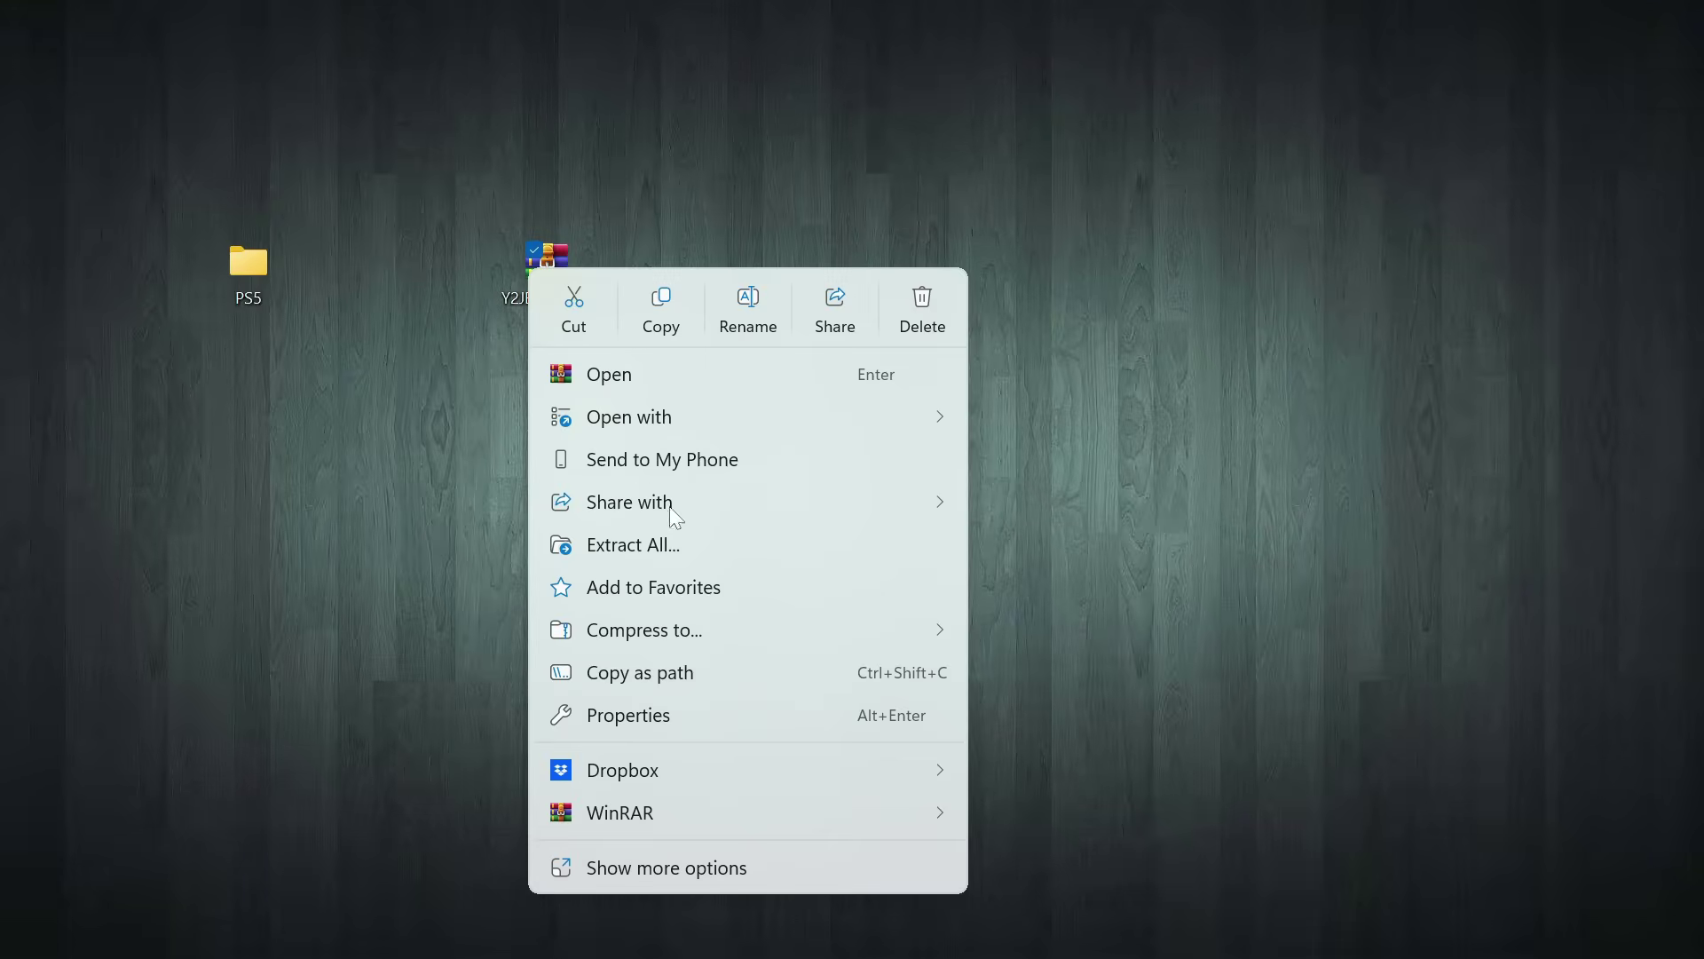
pyautogui.moveTo(913, 816)
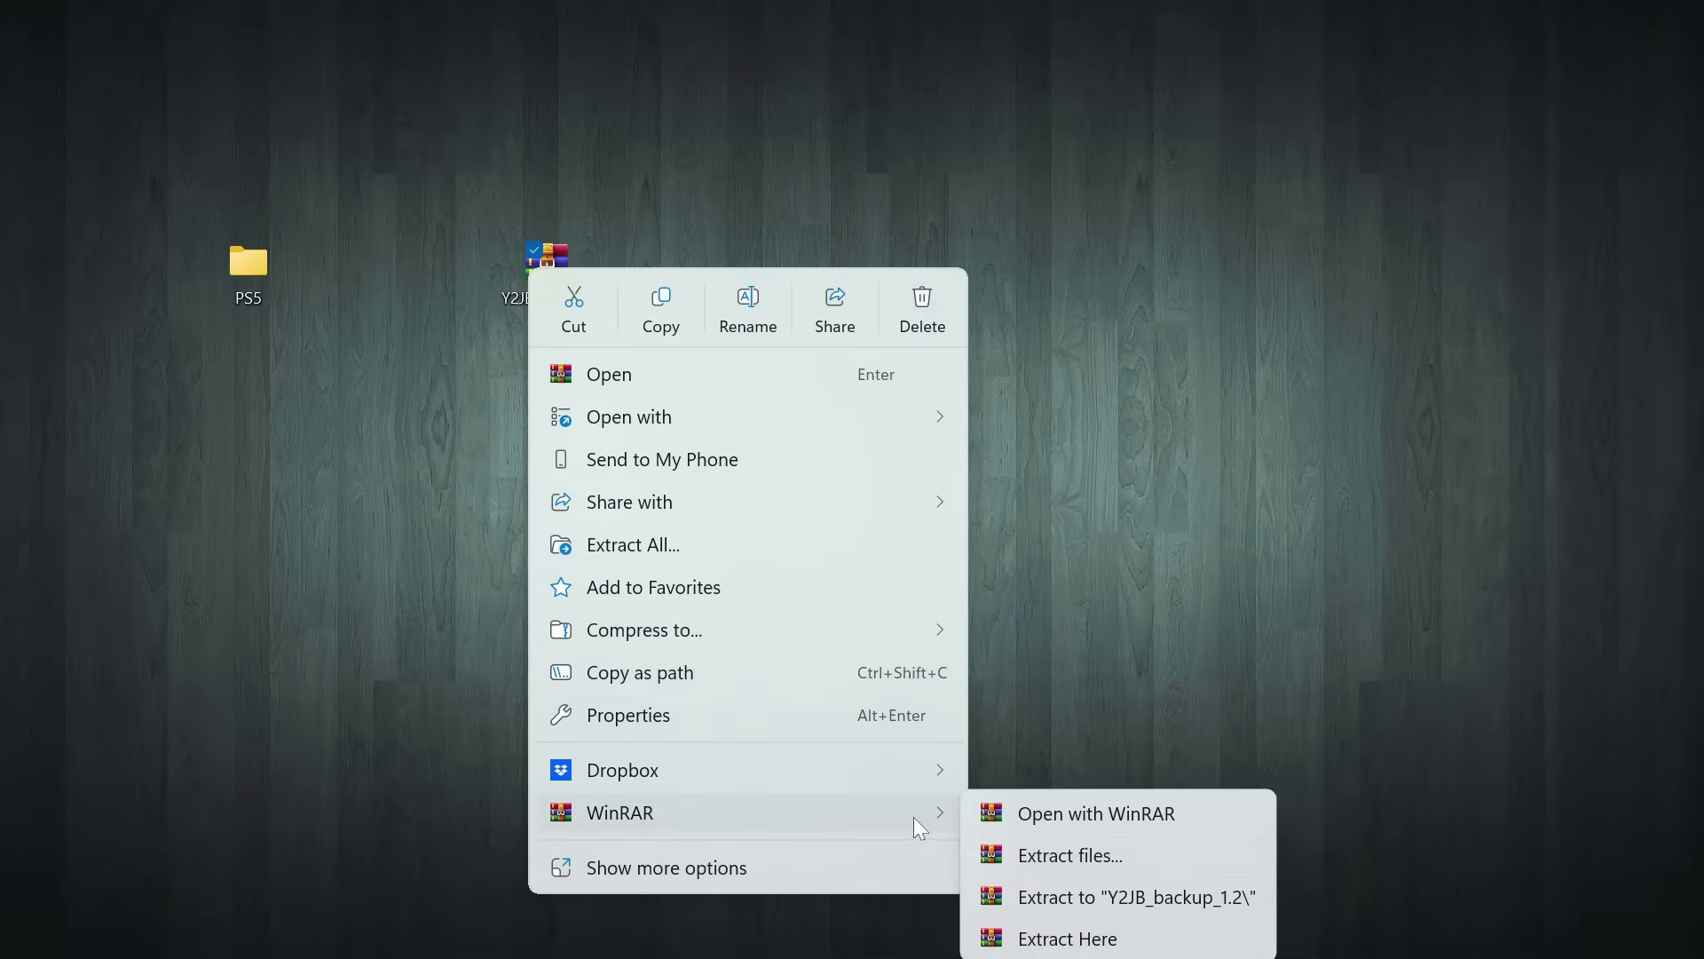
pyautogui.click(1052, 892)
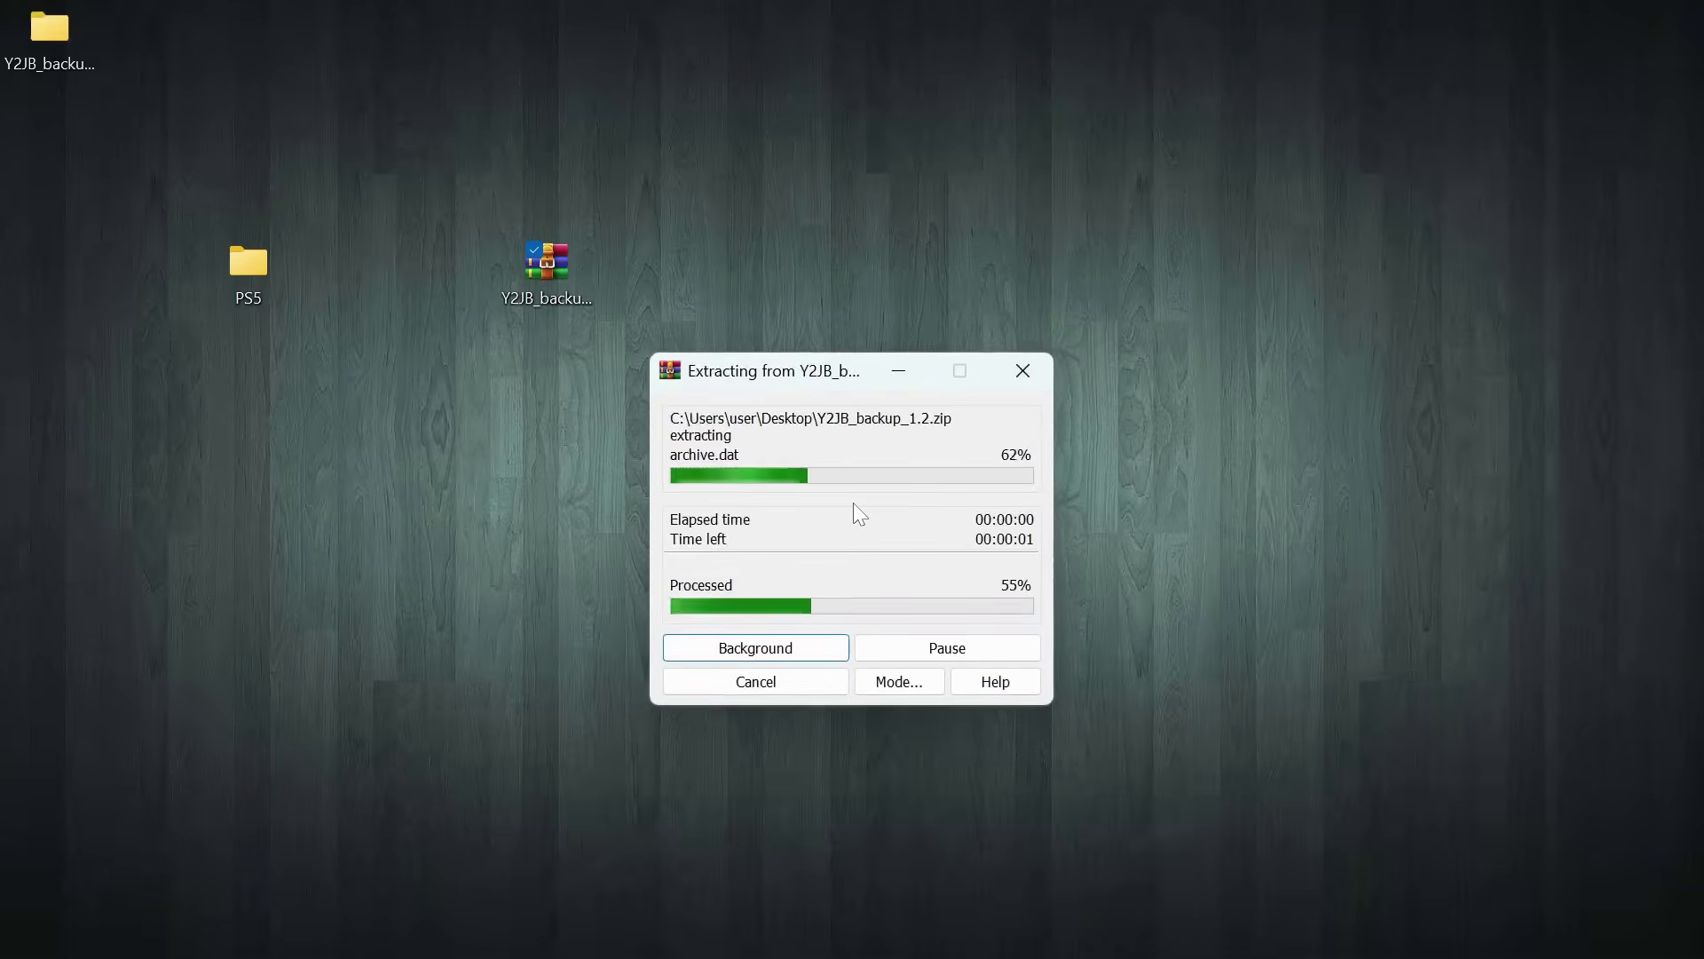
pyautogui.moveTo(73, 83); pyautogui.dragTo(168, 182)
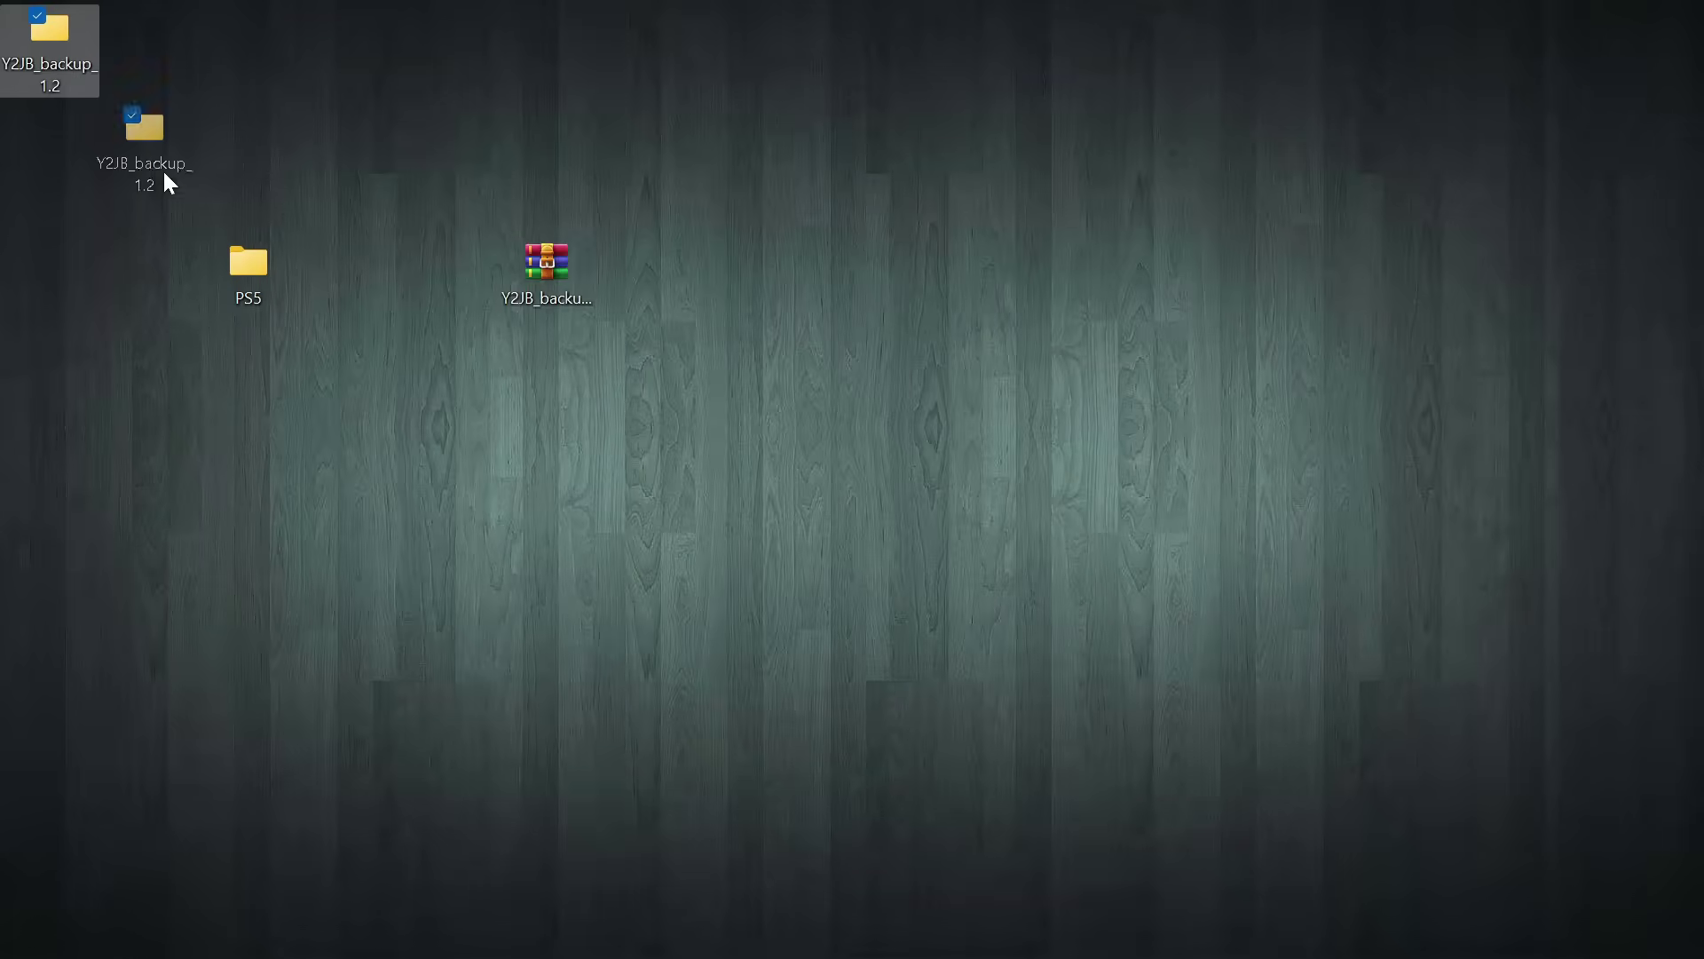
pyautogui.moveTo(433, 301); pyautogui.dragTo(444, 300)
# Step: Delete the Y2JB_backup_1.2.zip archive from the desktop
pyautogui.click(538, 280)
pyautogui.rightClick(538, 280)
pyautogui.click(931, 312)
pyautogui.press('Delete')
# Step: Copy the PS5 folder from the extracted Y2JB_backup_1.2 folder to FLASH DRIVE (H:)
pyautogui.doubleClick(423, 295)
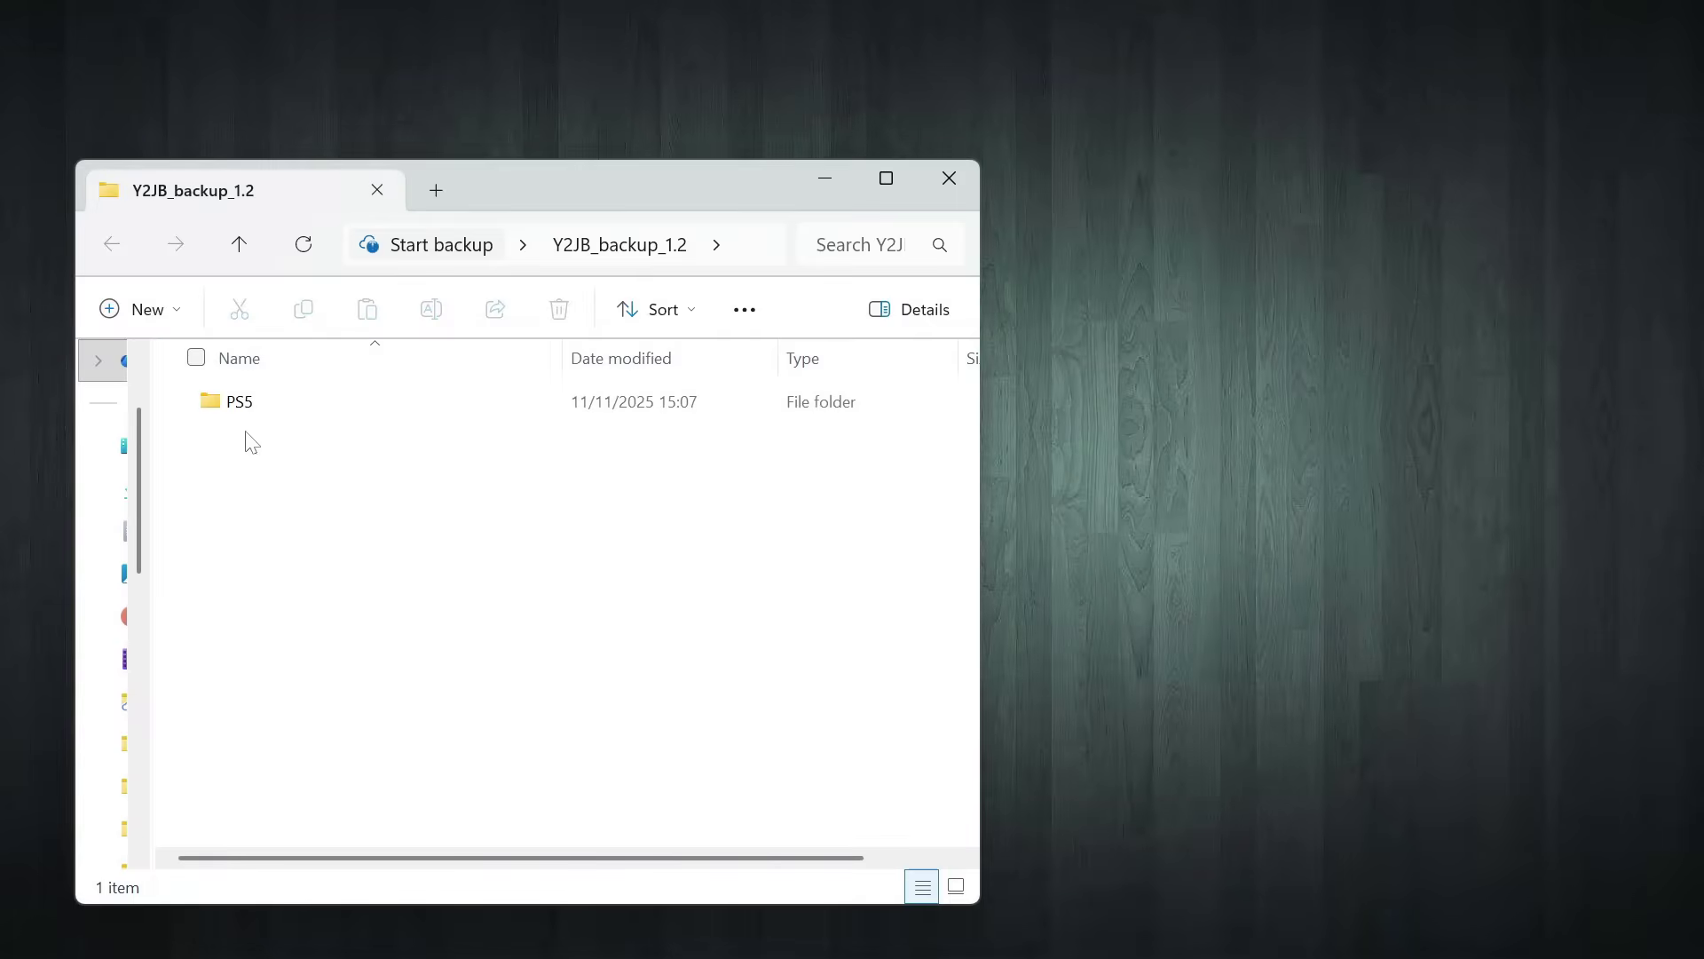
pyautogui.moveTo(983, 540); pyautogui.dragTo(558, 541)
pyautogui.click(251, 395)
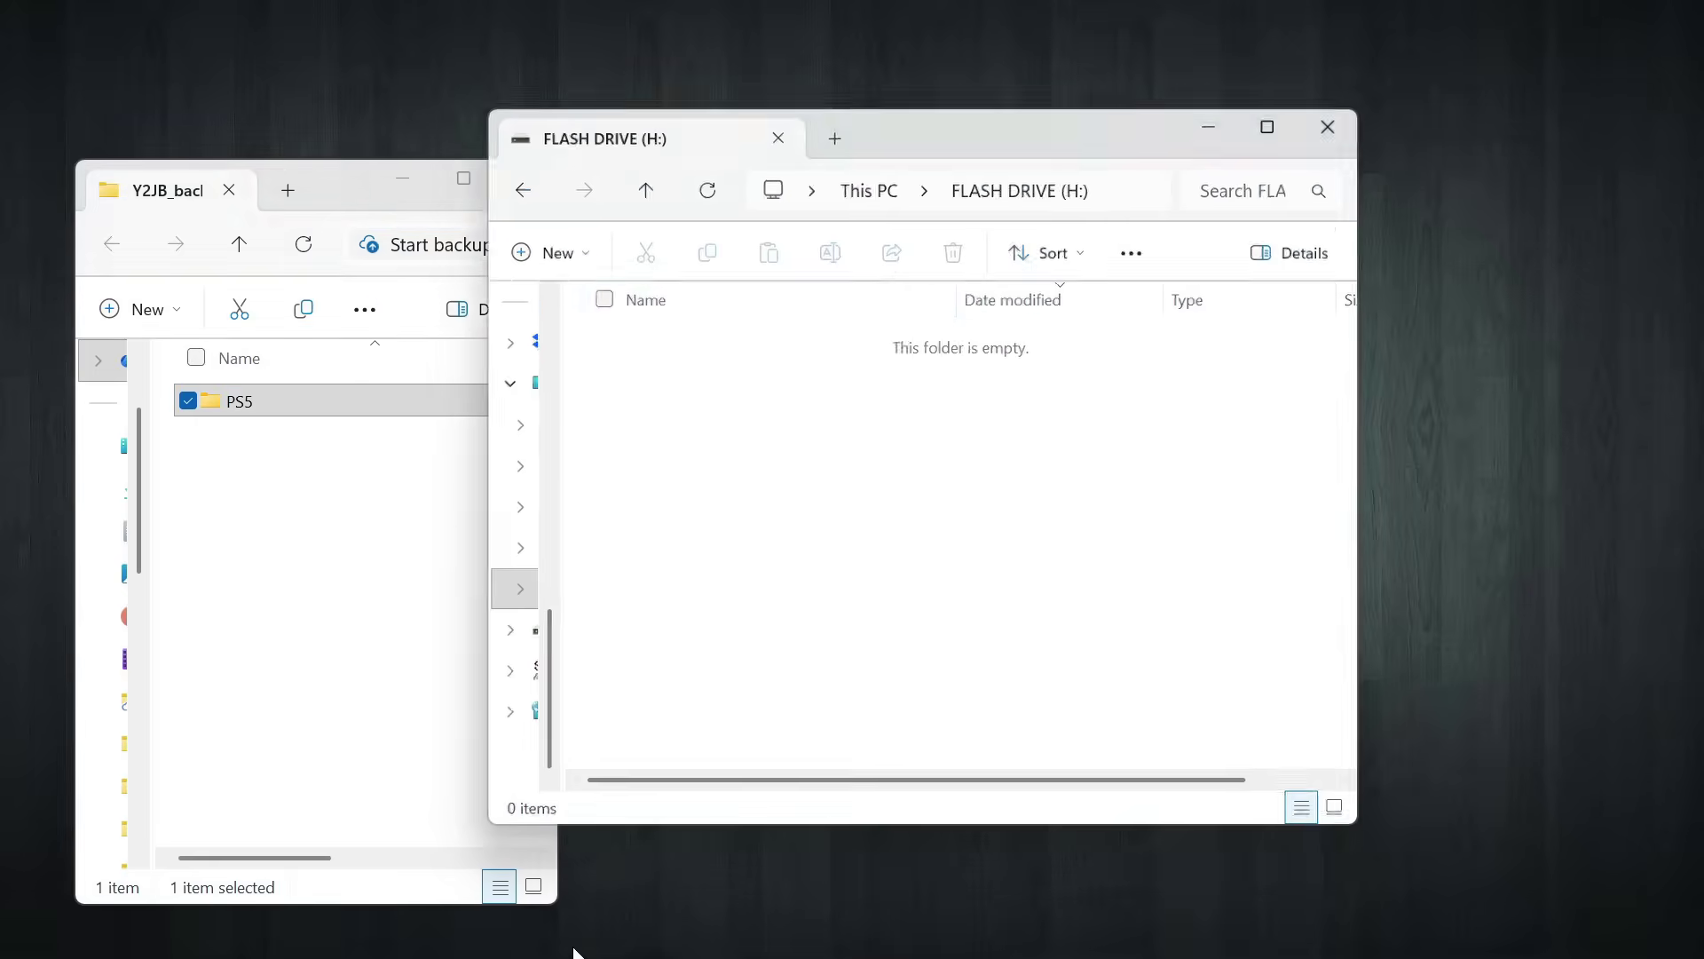
pyautogui.moveTo(984, 108); pyautogui.dragTo(1084, 209)
pyautogui.moveTo(232, 408); pyautogui.dragTo(813, 528)
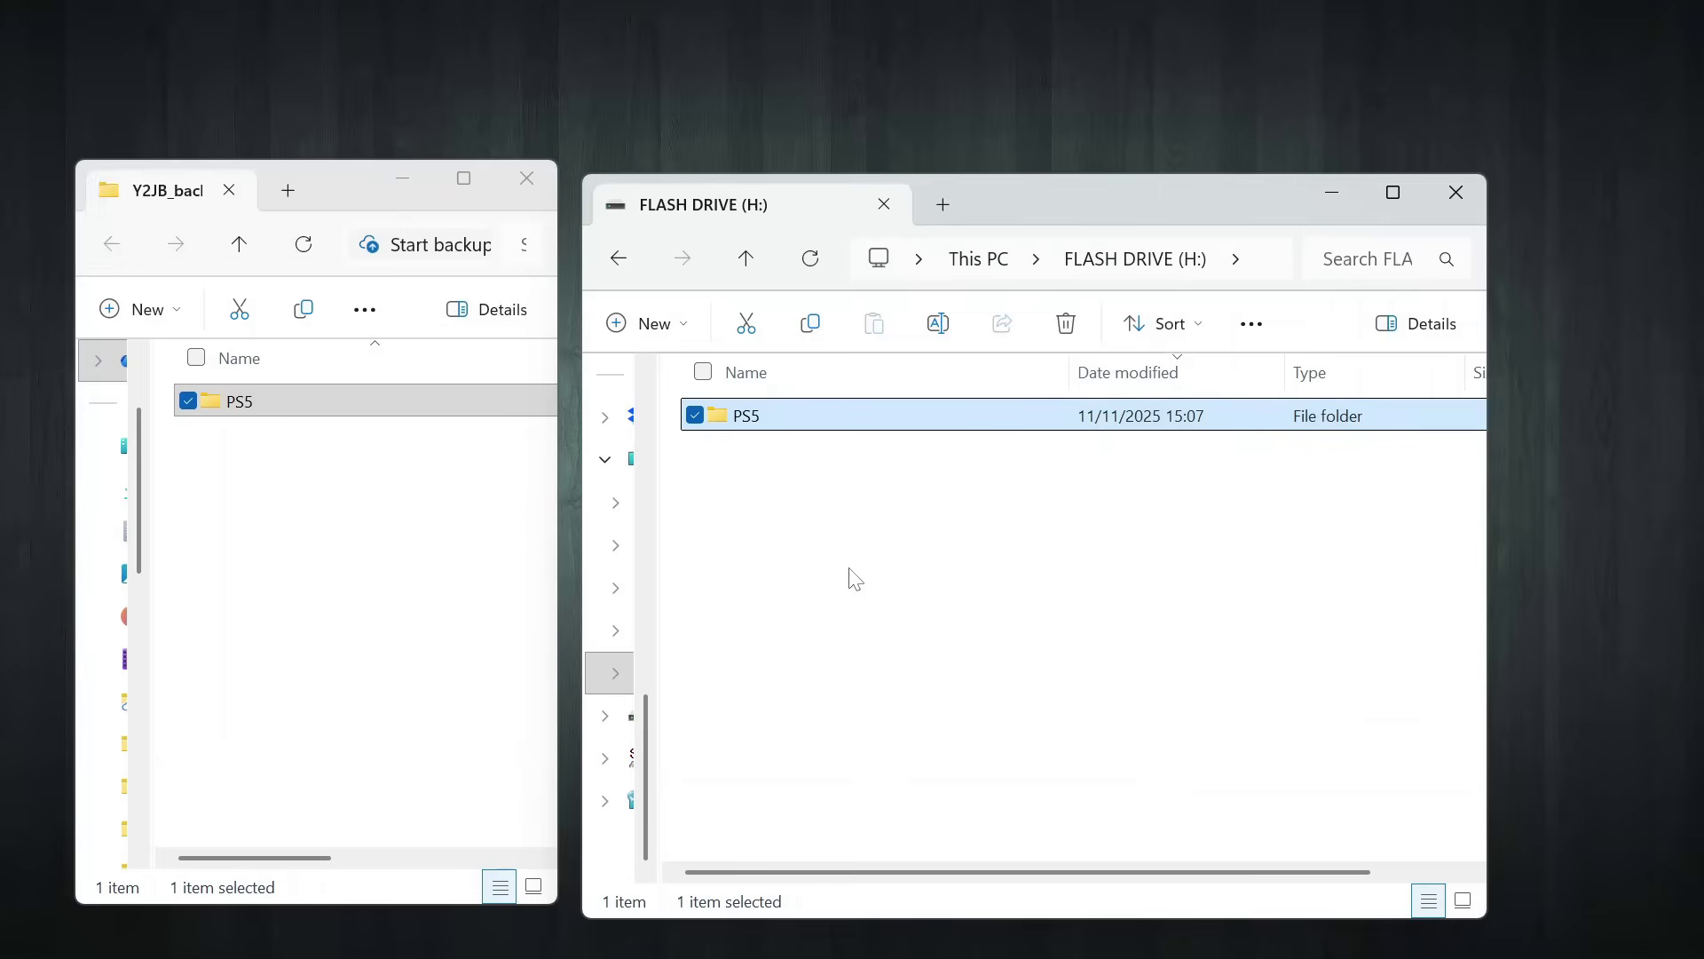
# Step: Close both folder windows and safely eject the flash drive
pyautogui.click(526, 178)
pyautogui.click(1460, 195)
pyautogui.click(1357, 941)
pyautogui.click(1234, 948)
pyautogui.click(1296, 898)
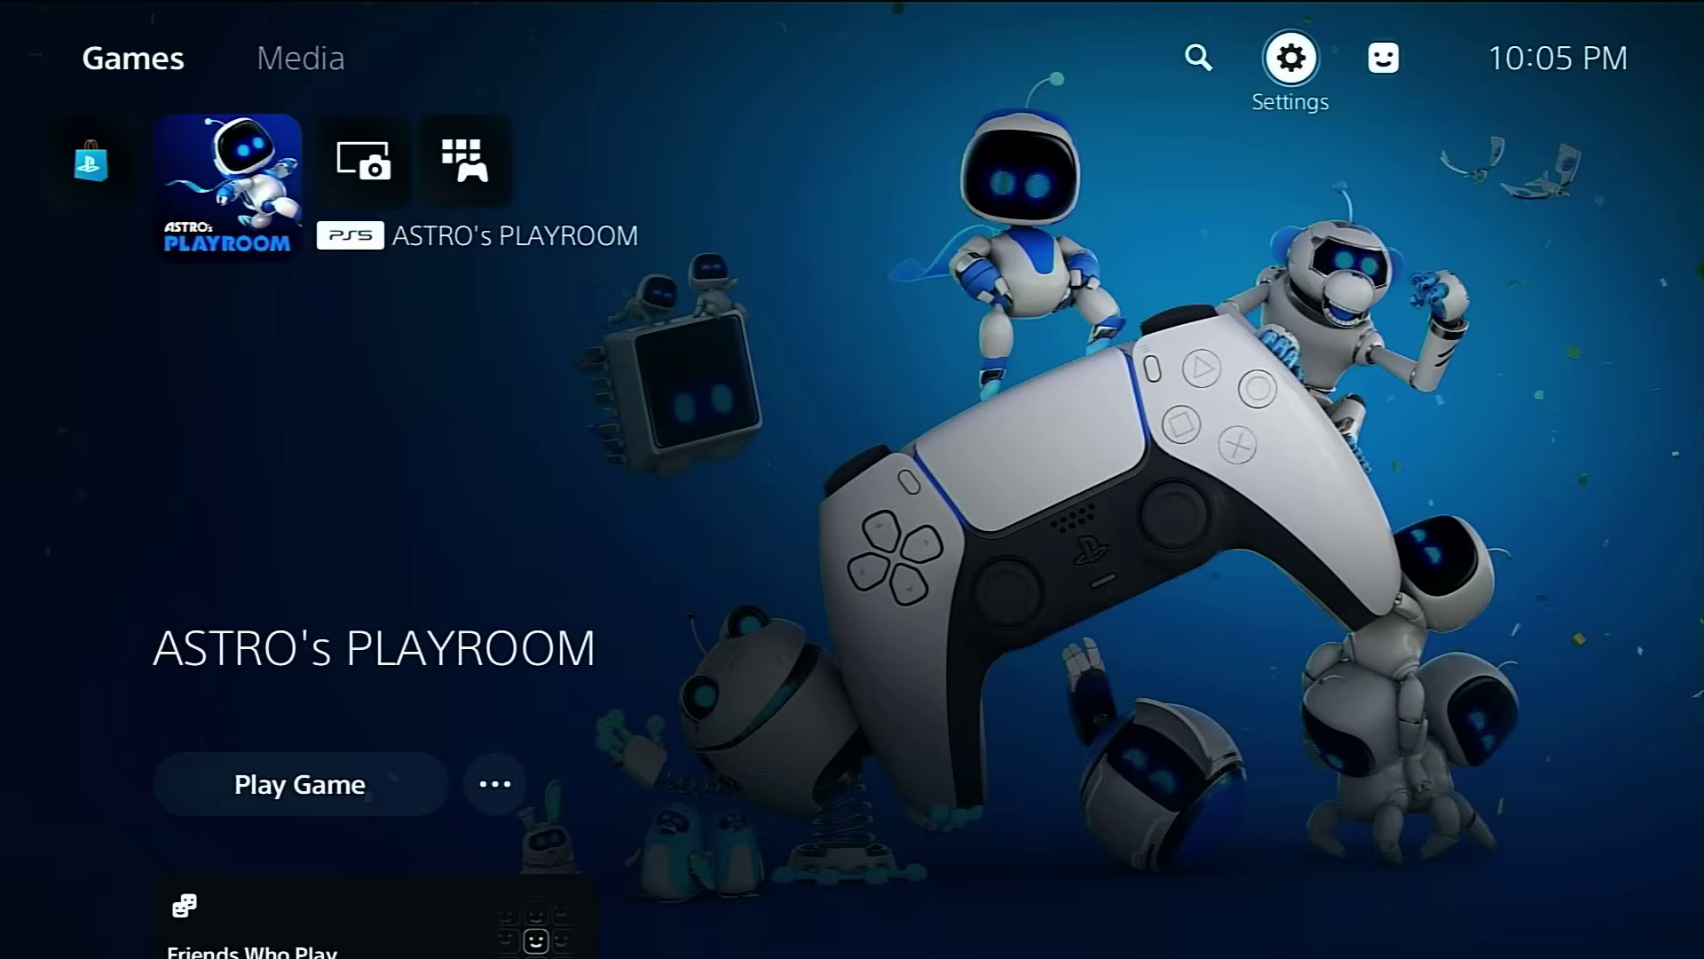
# Step: On the PS5 console, open the Back Up and Restore options within the System Software settings
pyautogui.click(1383, 58)
pyautogui.press('Left')
pyautogui.press('Return')
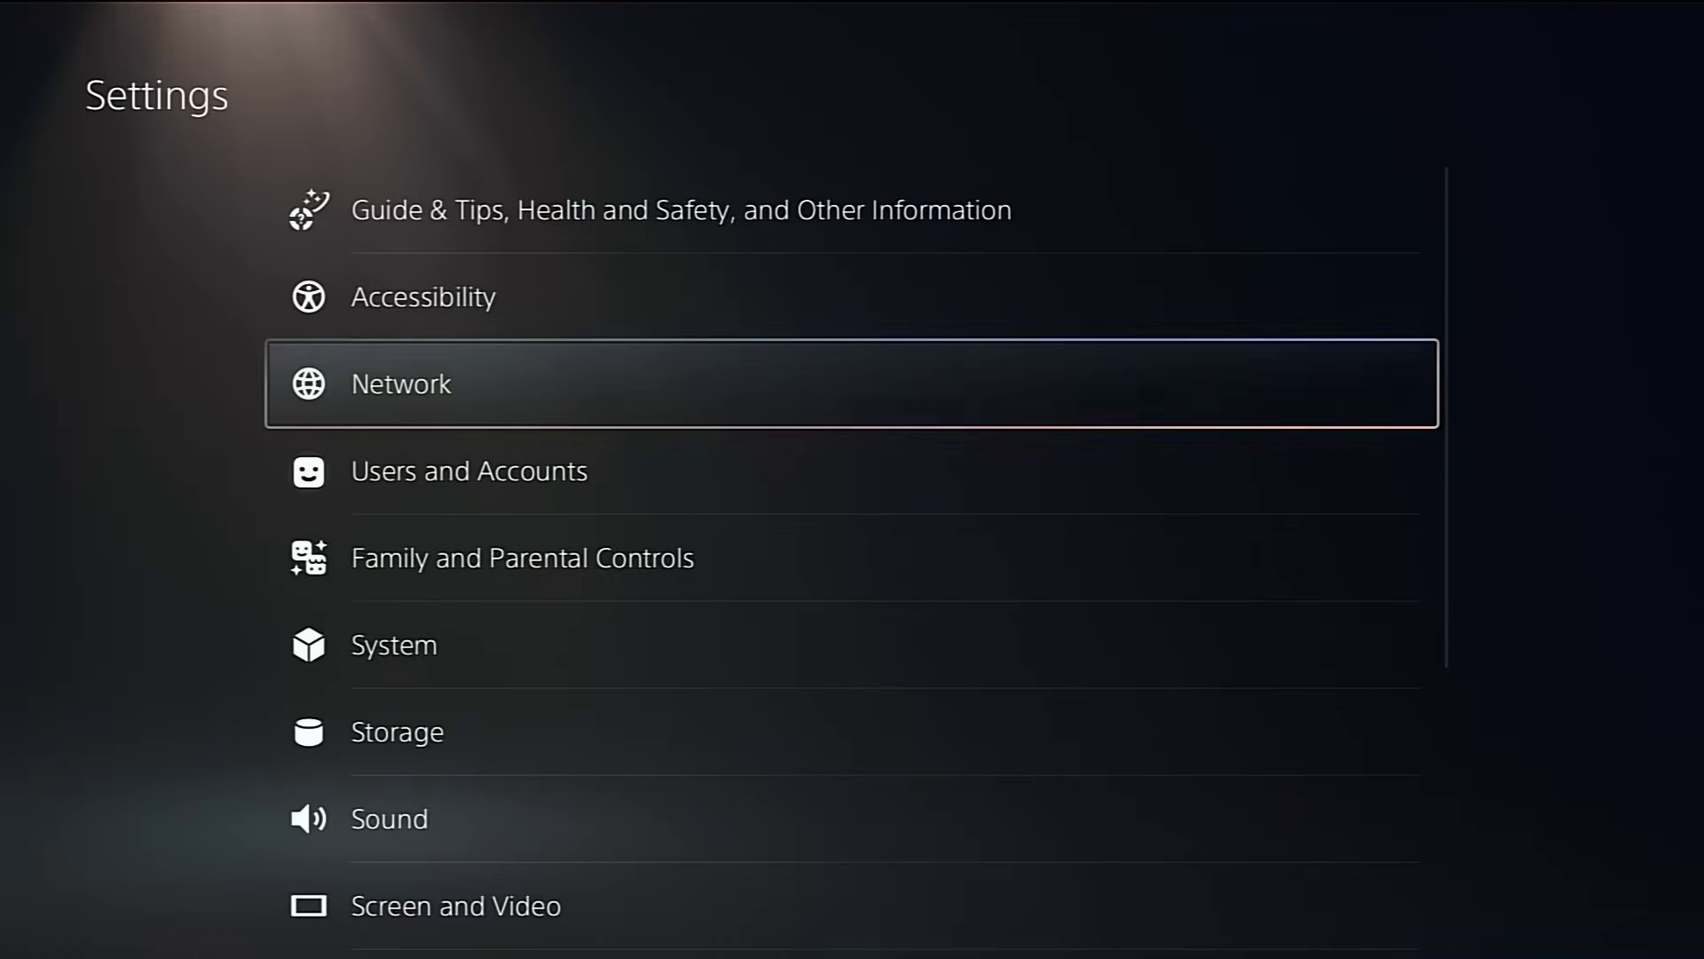
pyautogui.press('Down')
pyautogui.press('Down')
pyautogui.press('Down')
pyautogui.press('Return')
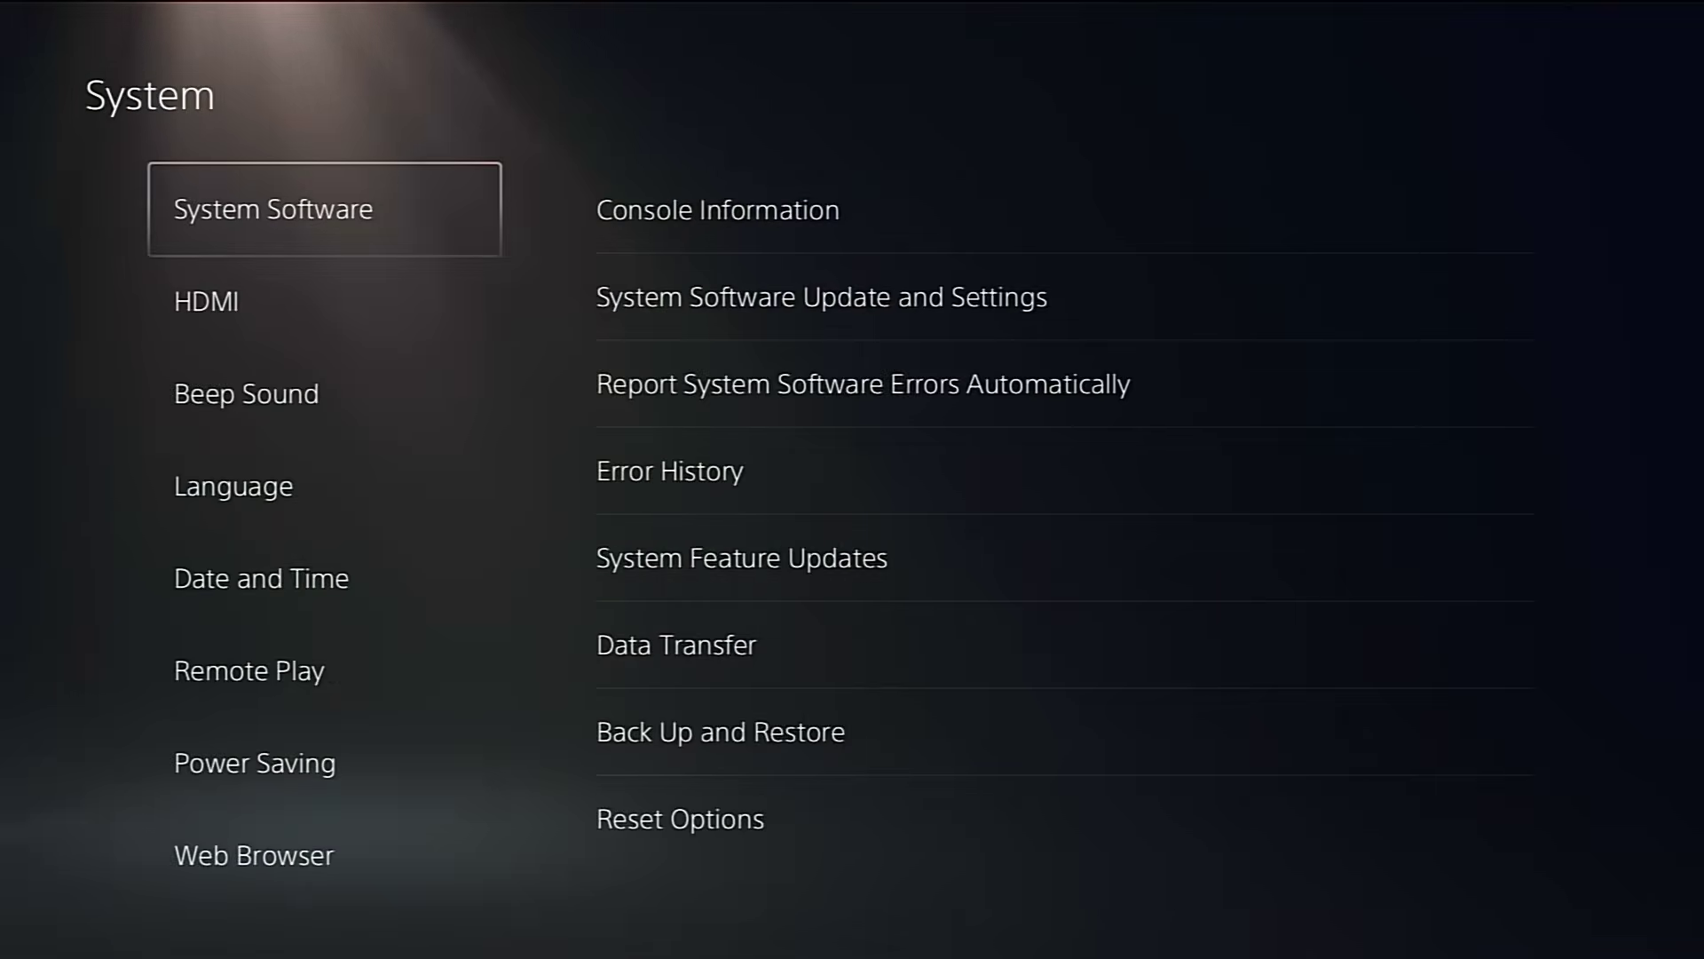
pyautogui.press('Down')
pyautogui.press('Down')
pyautogui.press('Down')
pyautogui.press('Down')
pyautogui.press('Down')
pyautogui.press('Down')
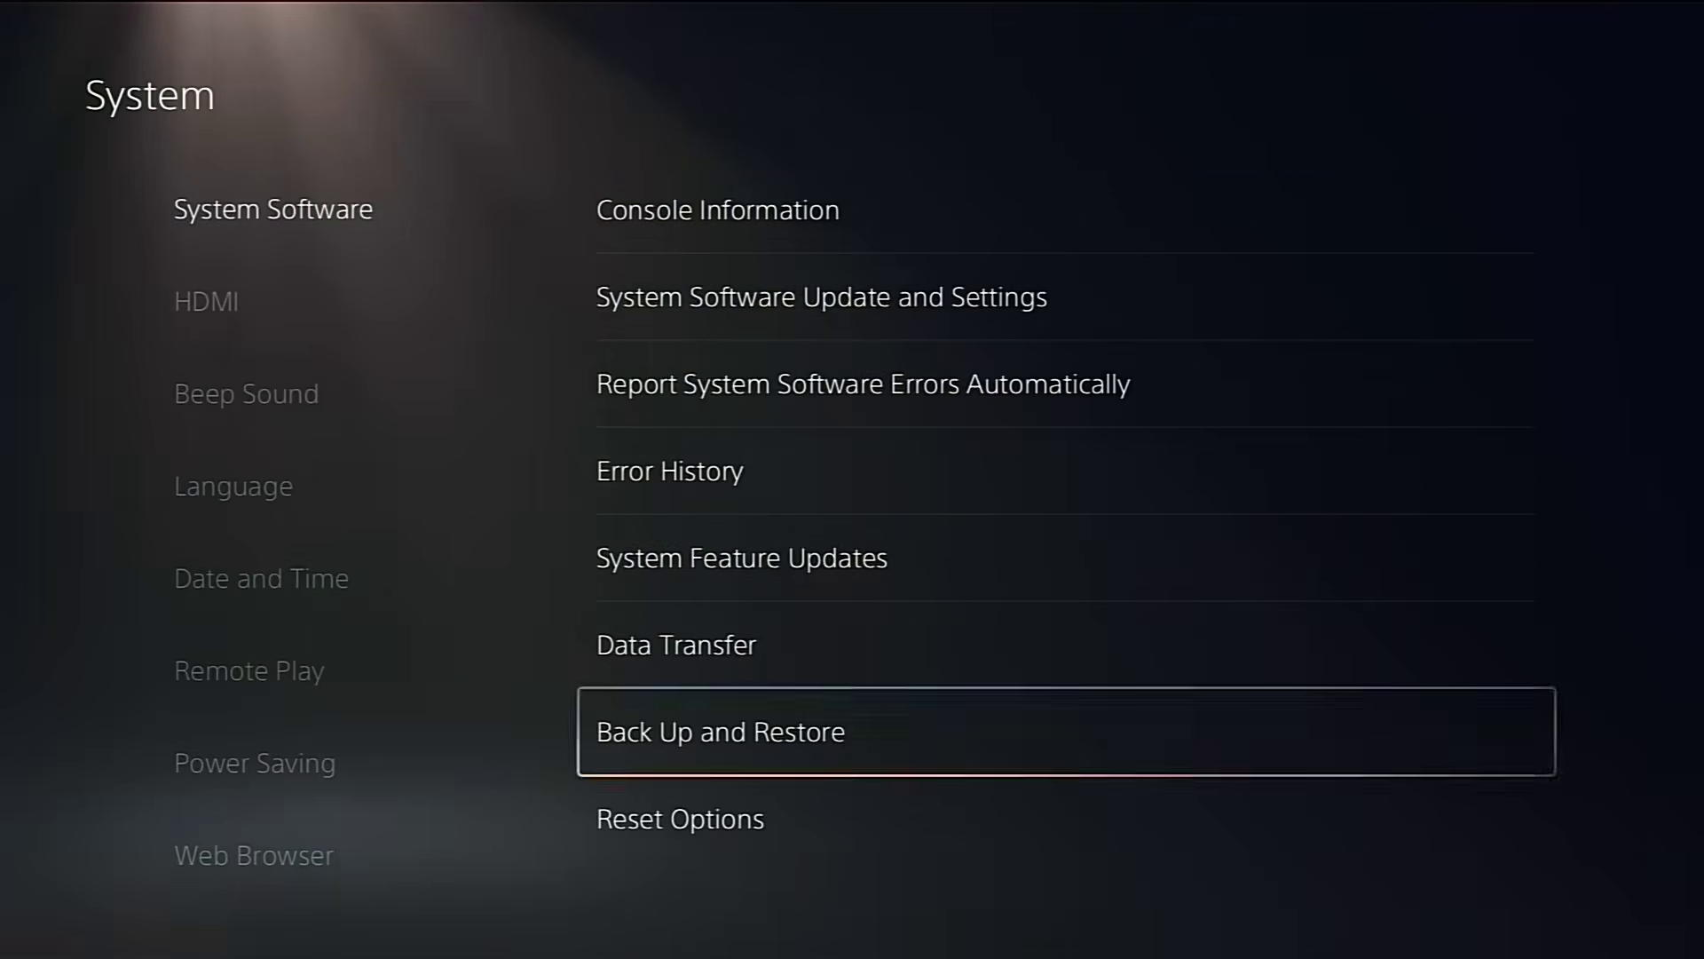
pyautogui.press('Return')
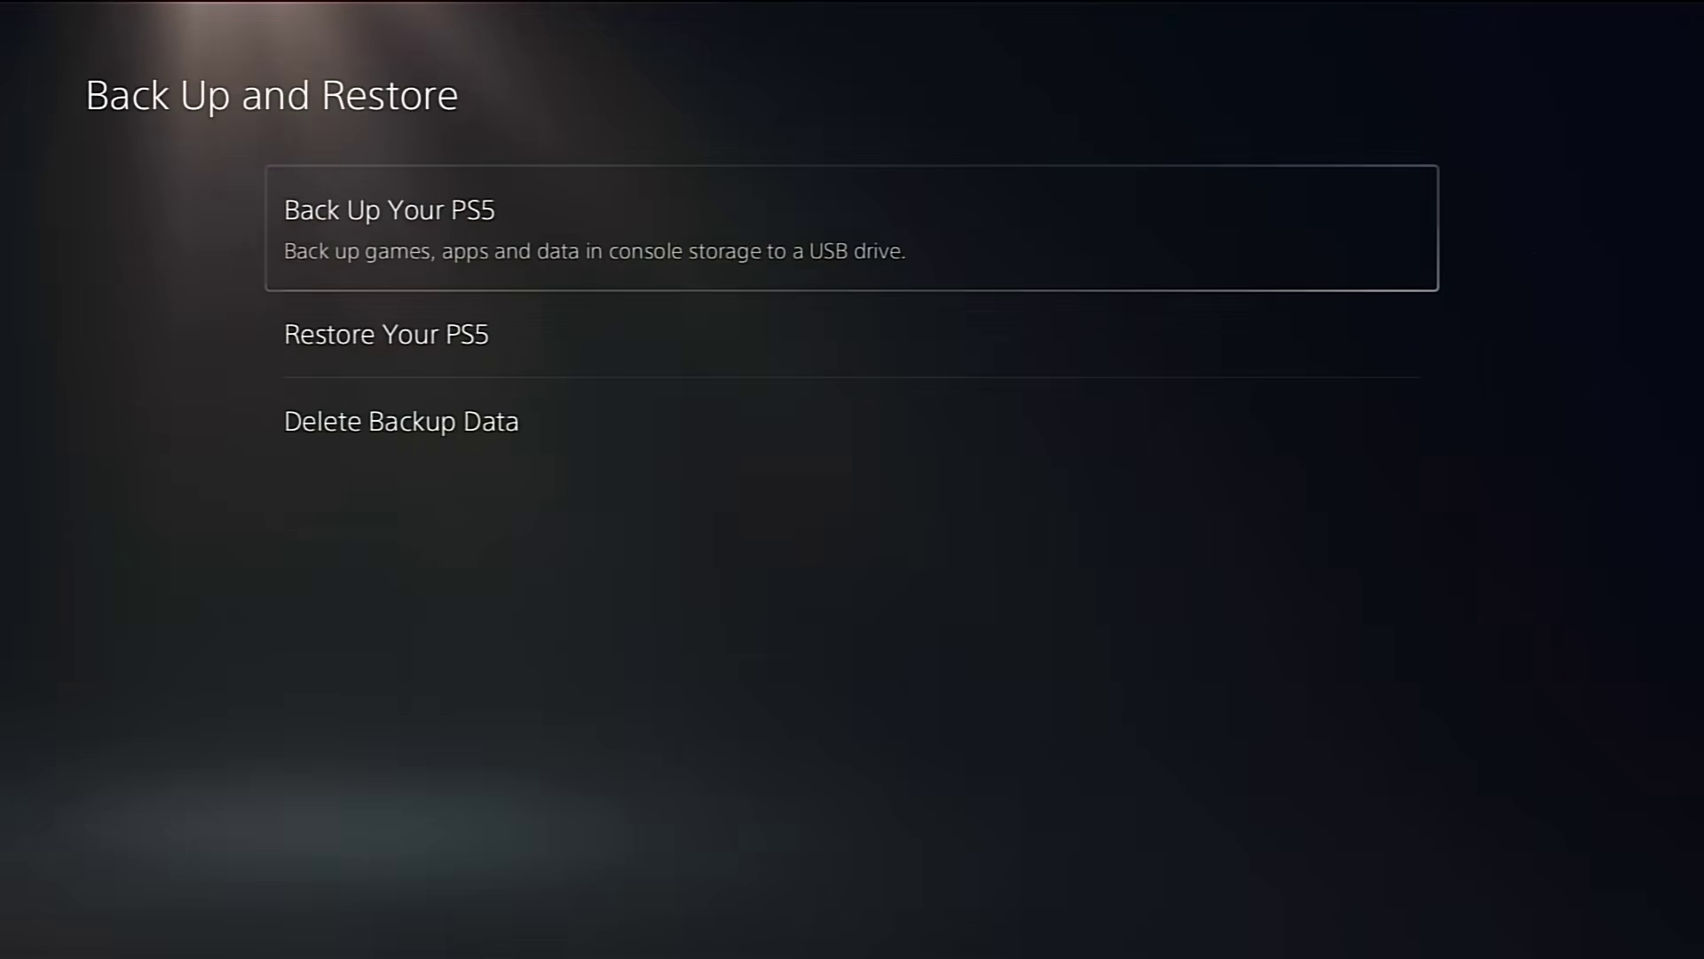
pyautogui.press('Down')
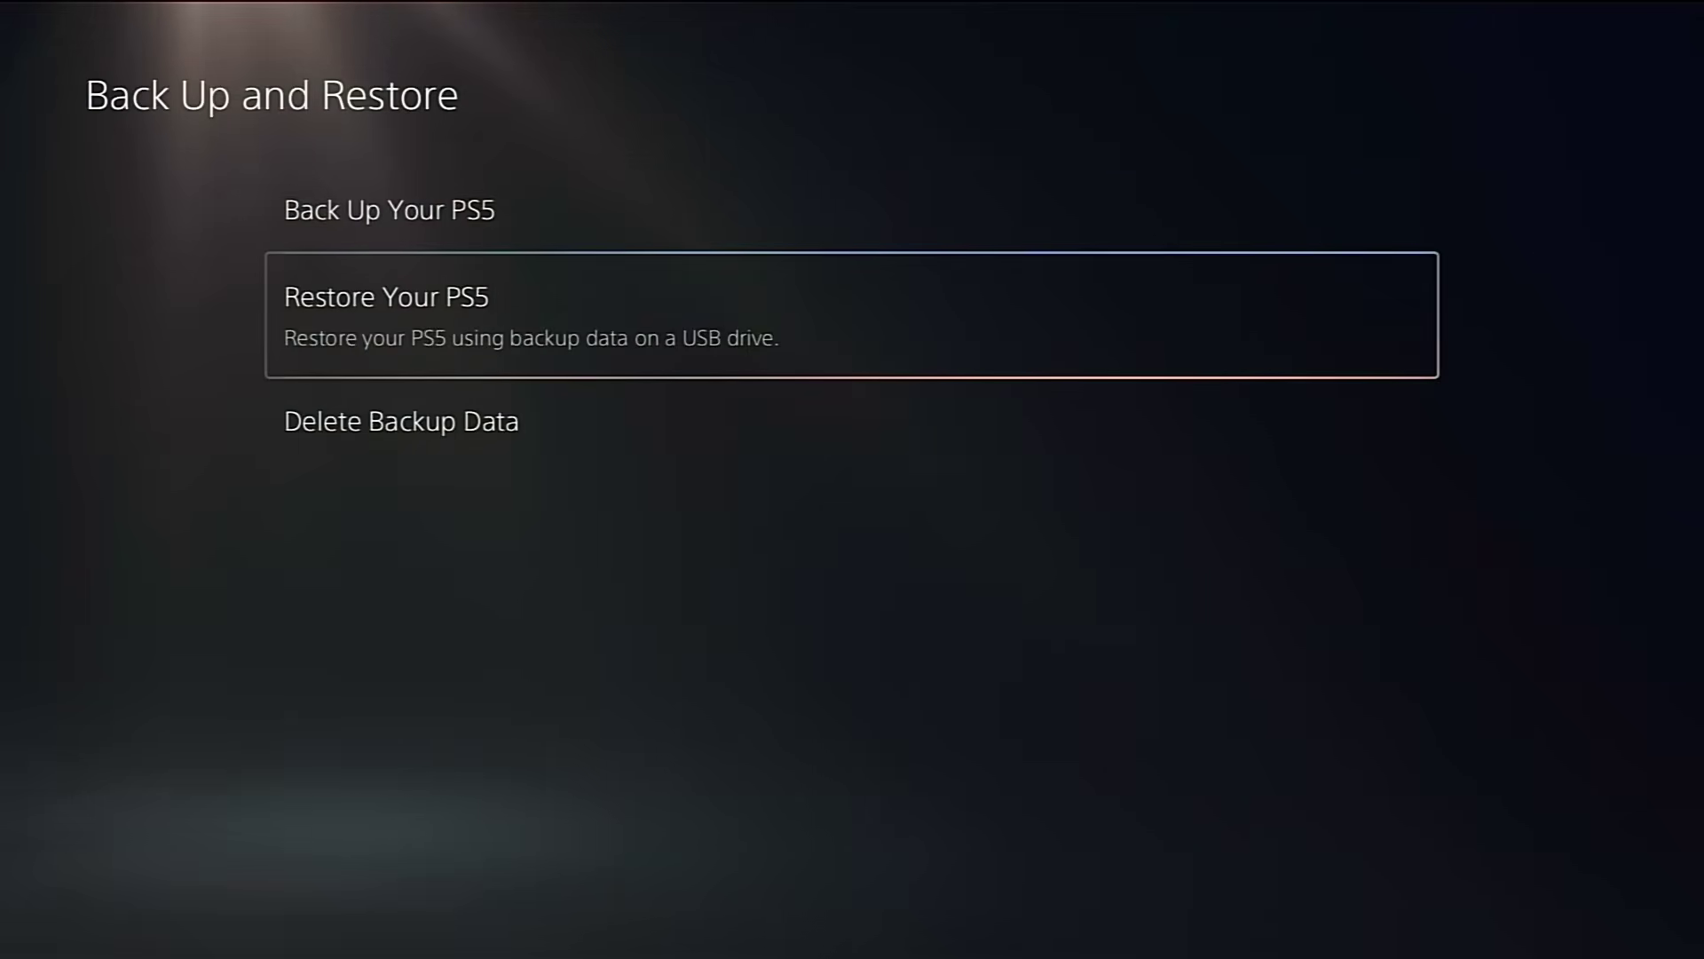
pyautogui.press('Return')
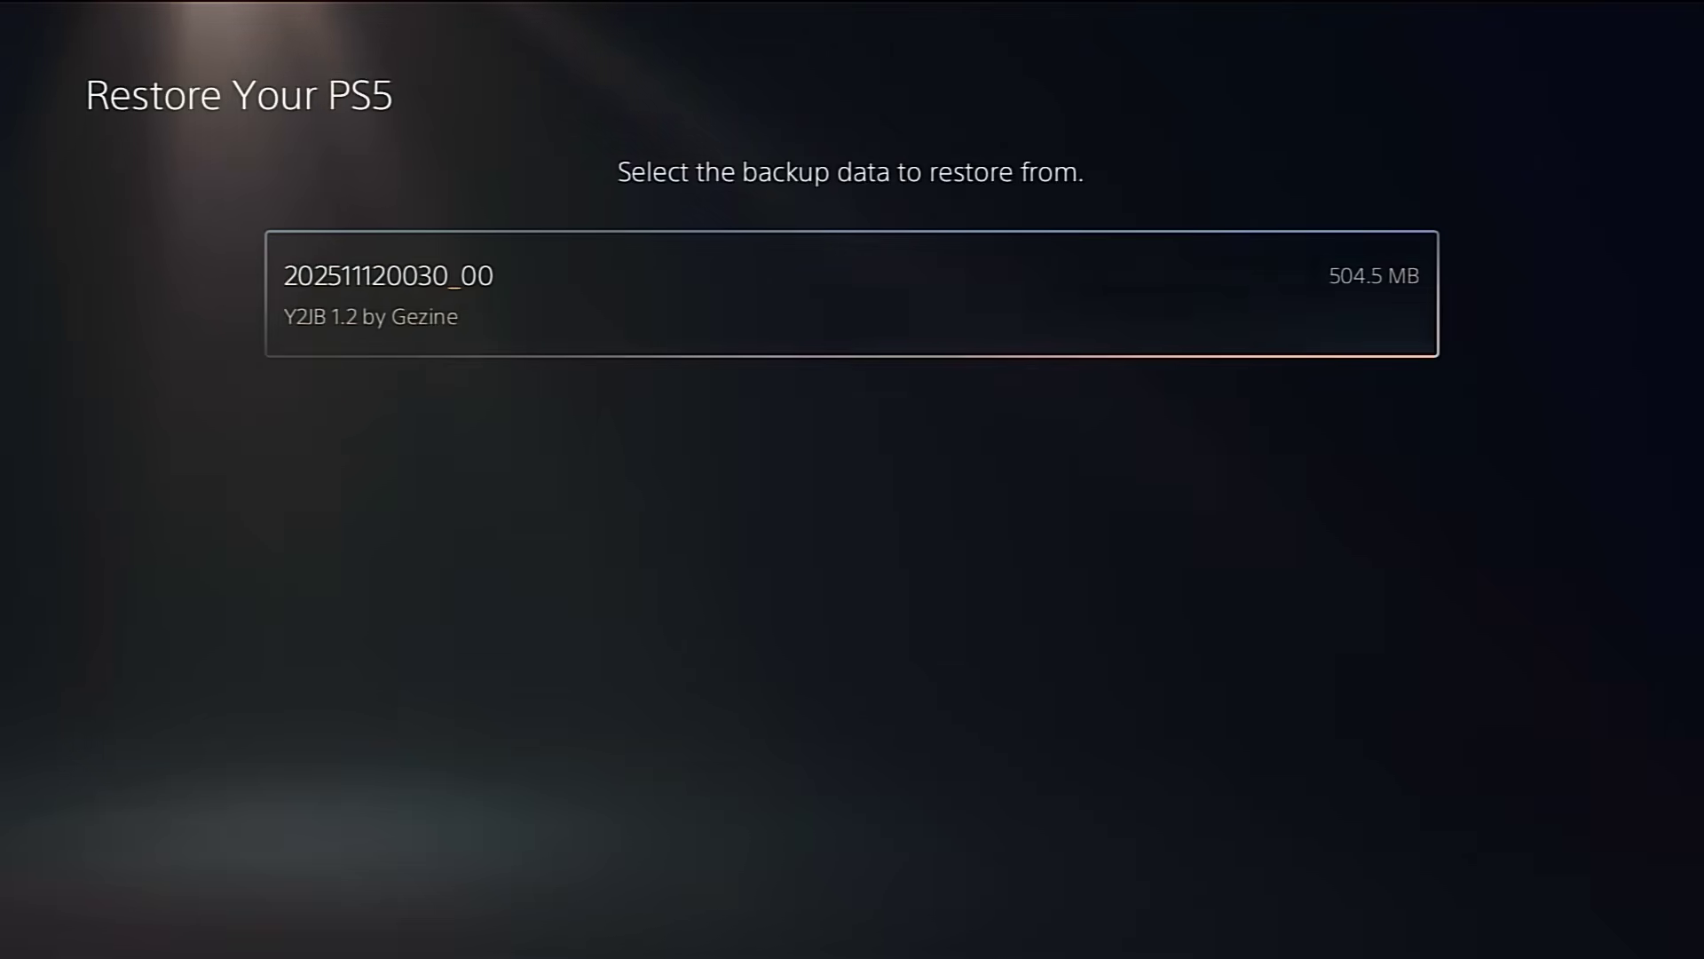
pyautogui.press('Return')
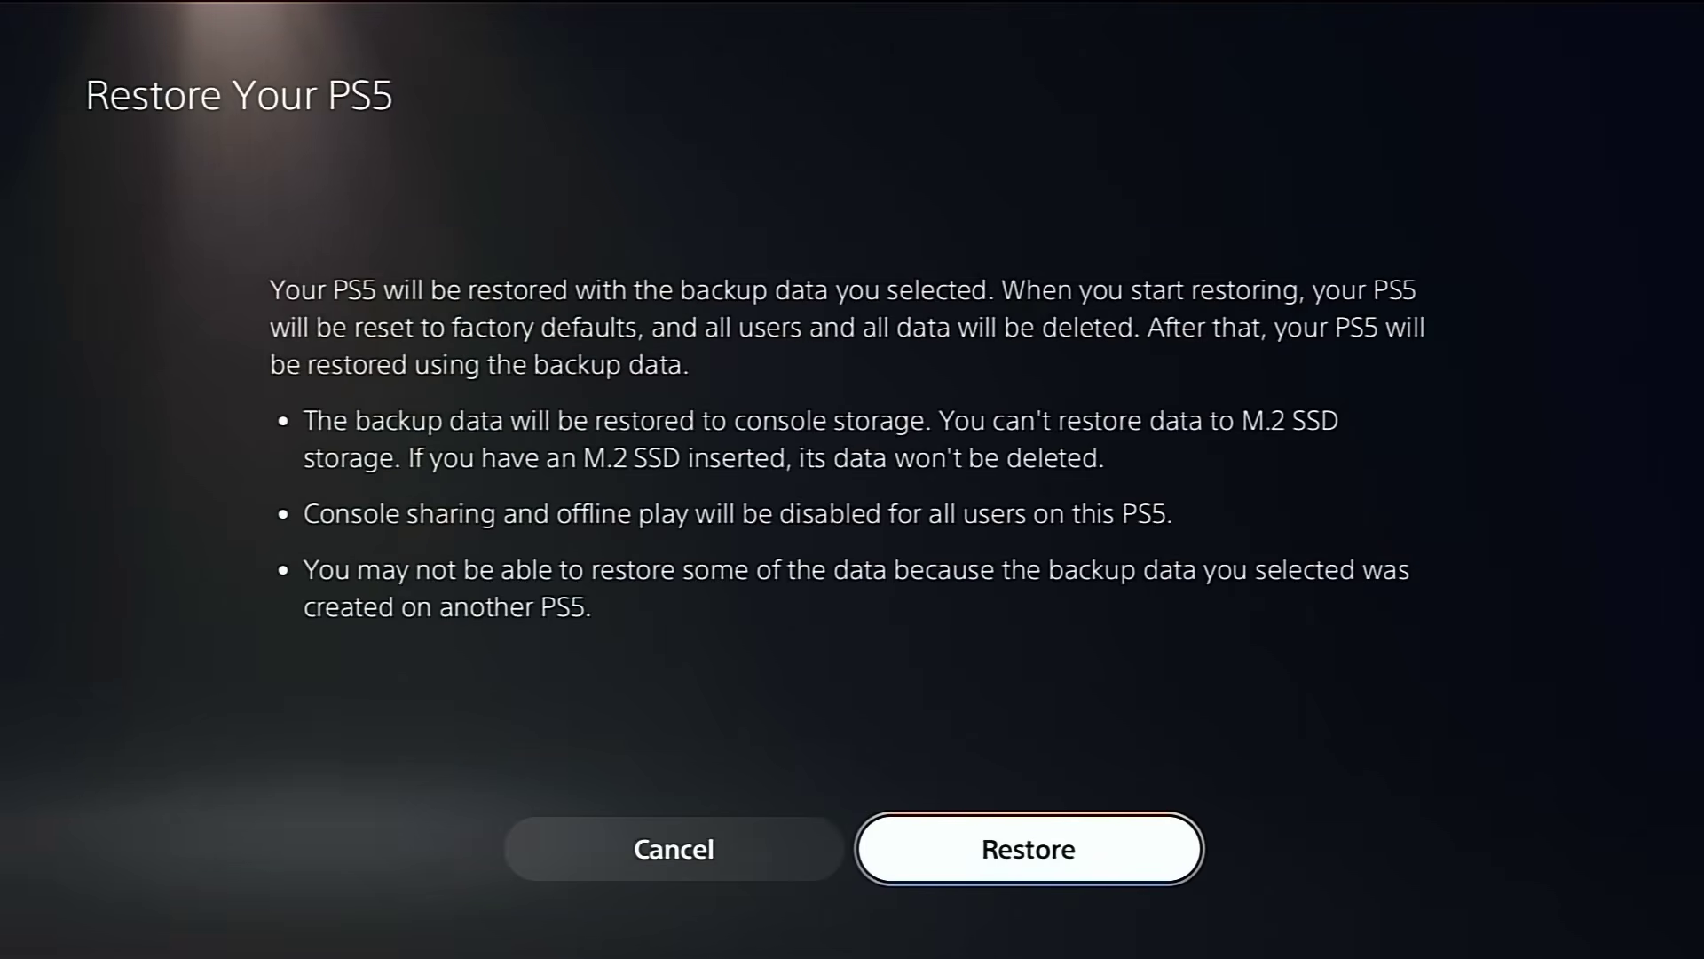
pyautogui.press('Return')
pyautogui.press('Right')
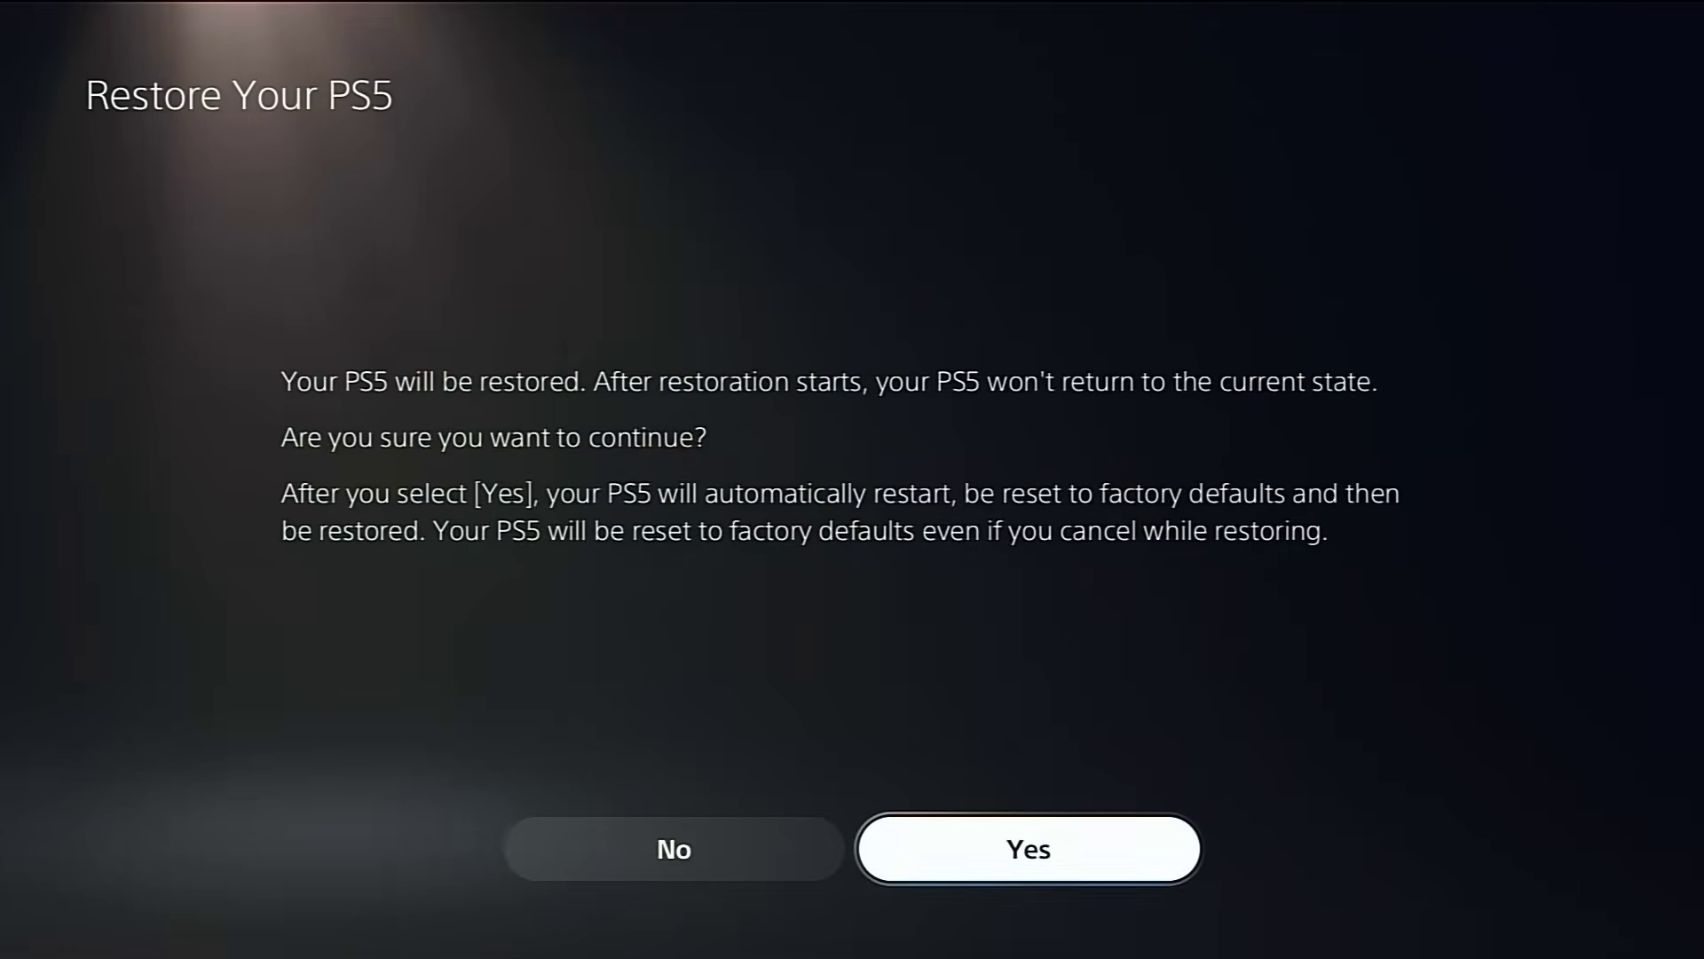
pyautogui.press('Return')
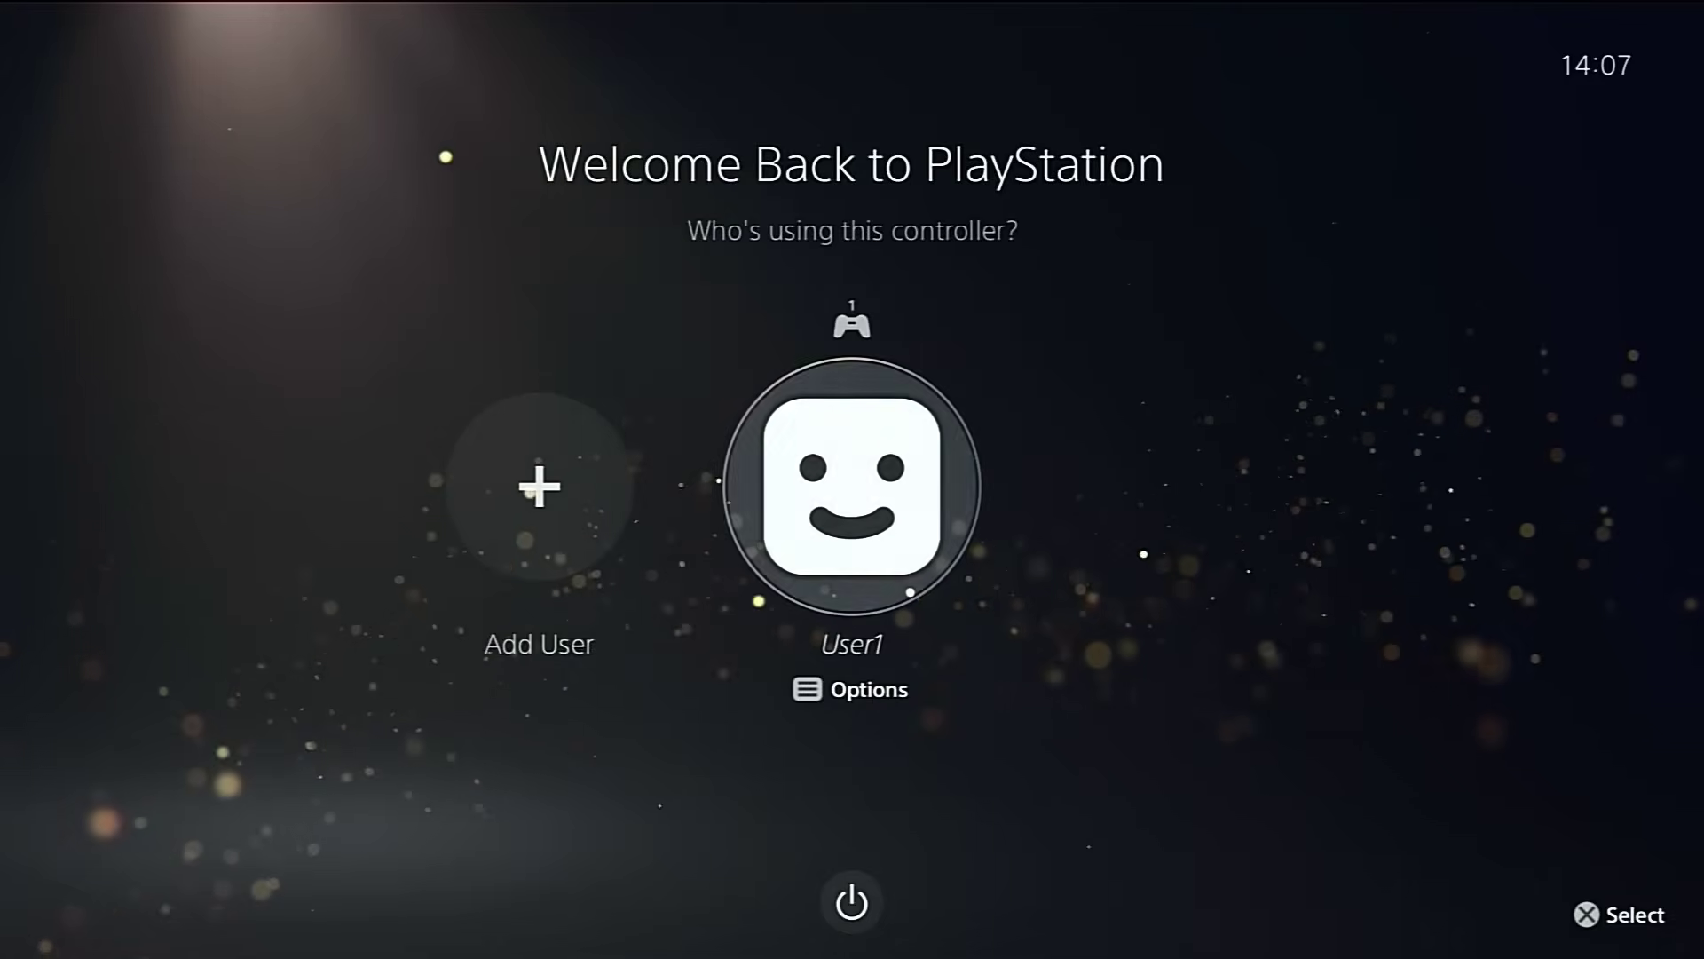
# Step: Sign in to the restored console as User1 and accept the current display area
pyautogui.press('Return')
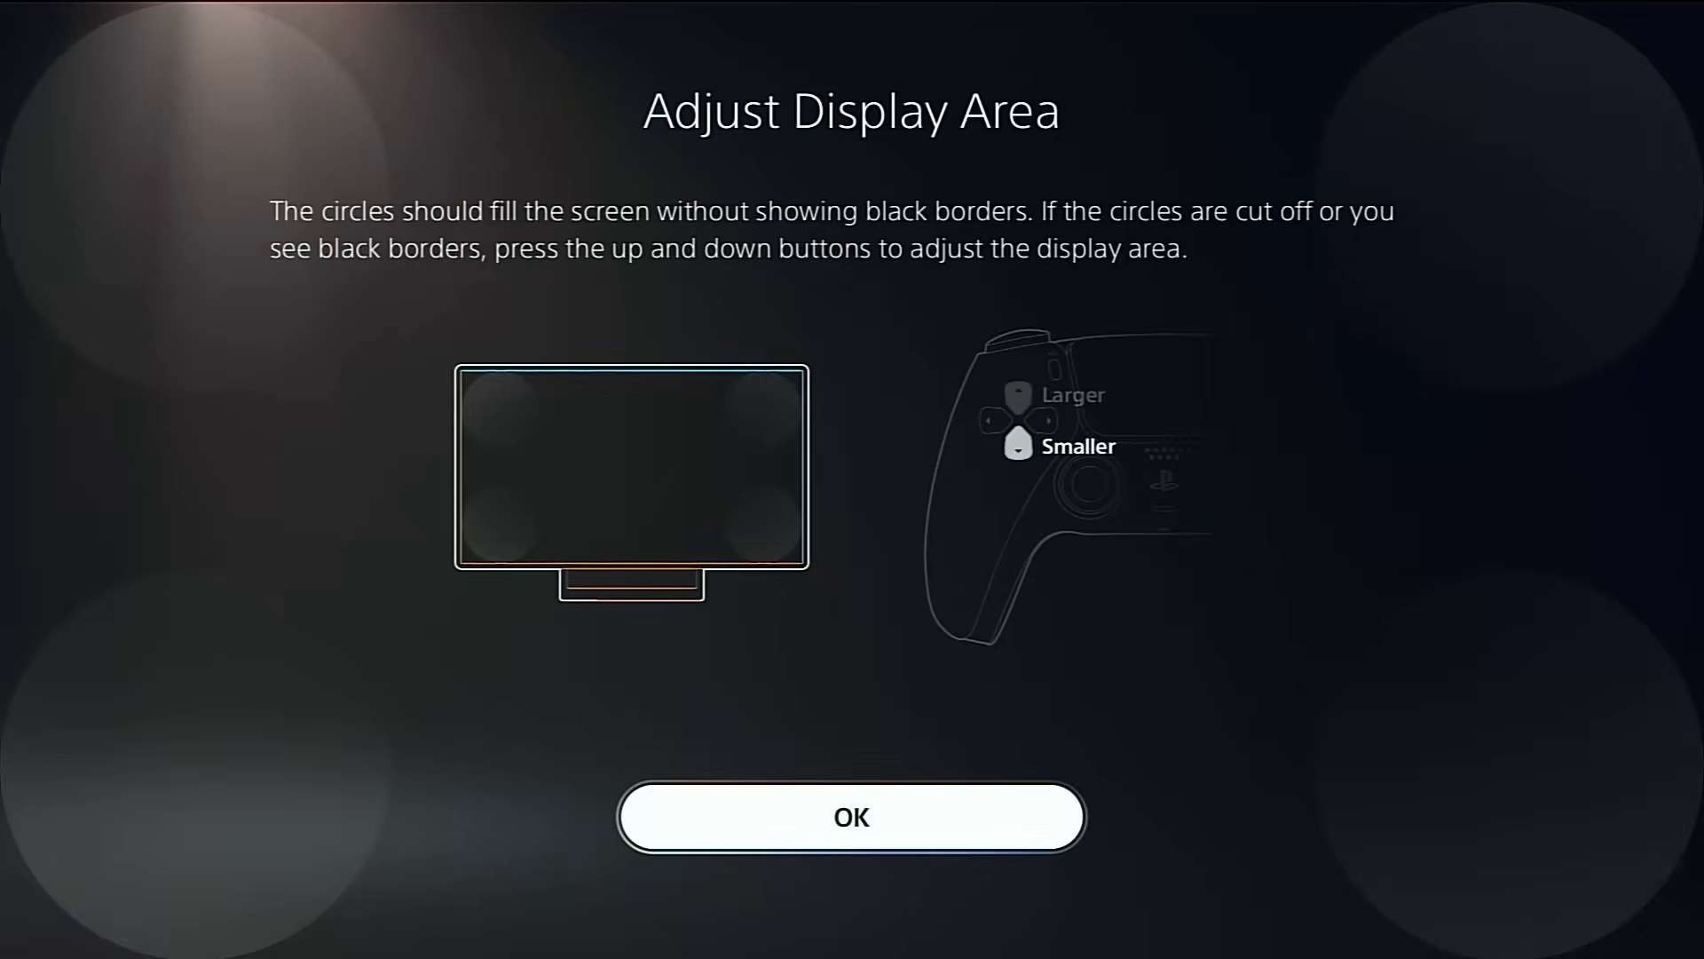
pyautogui.press('Return')
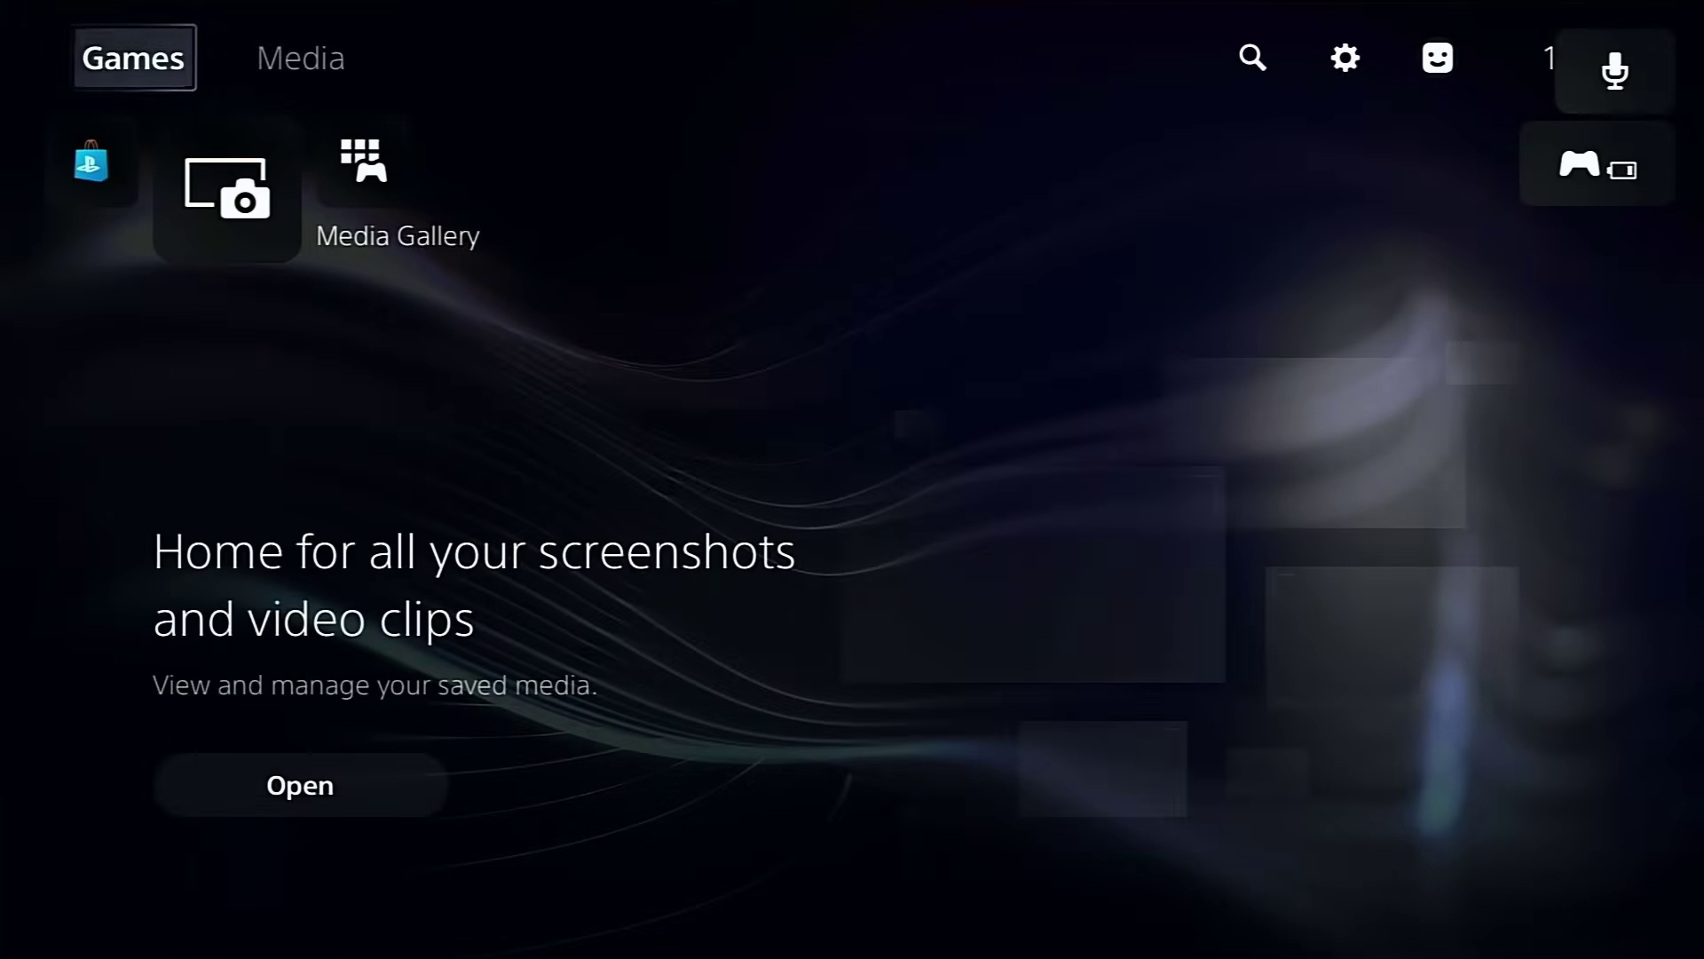
# Step: Set up an internet connection to the Aka Wi-Fi network, entering the Wi-Fi password
pyautogui.press('Right')
pyautogui.press('Down')
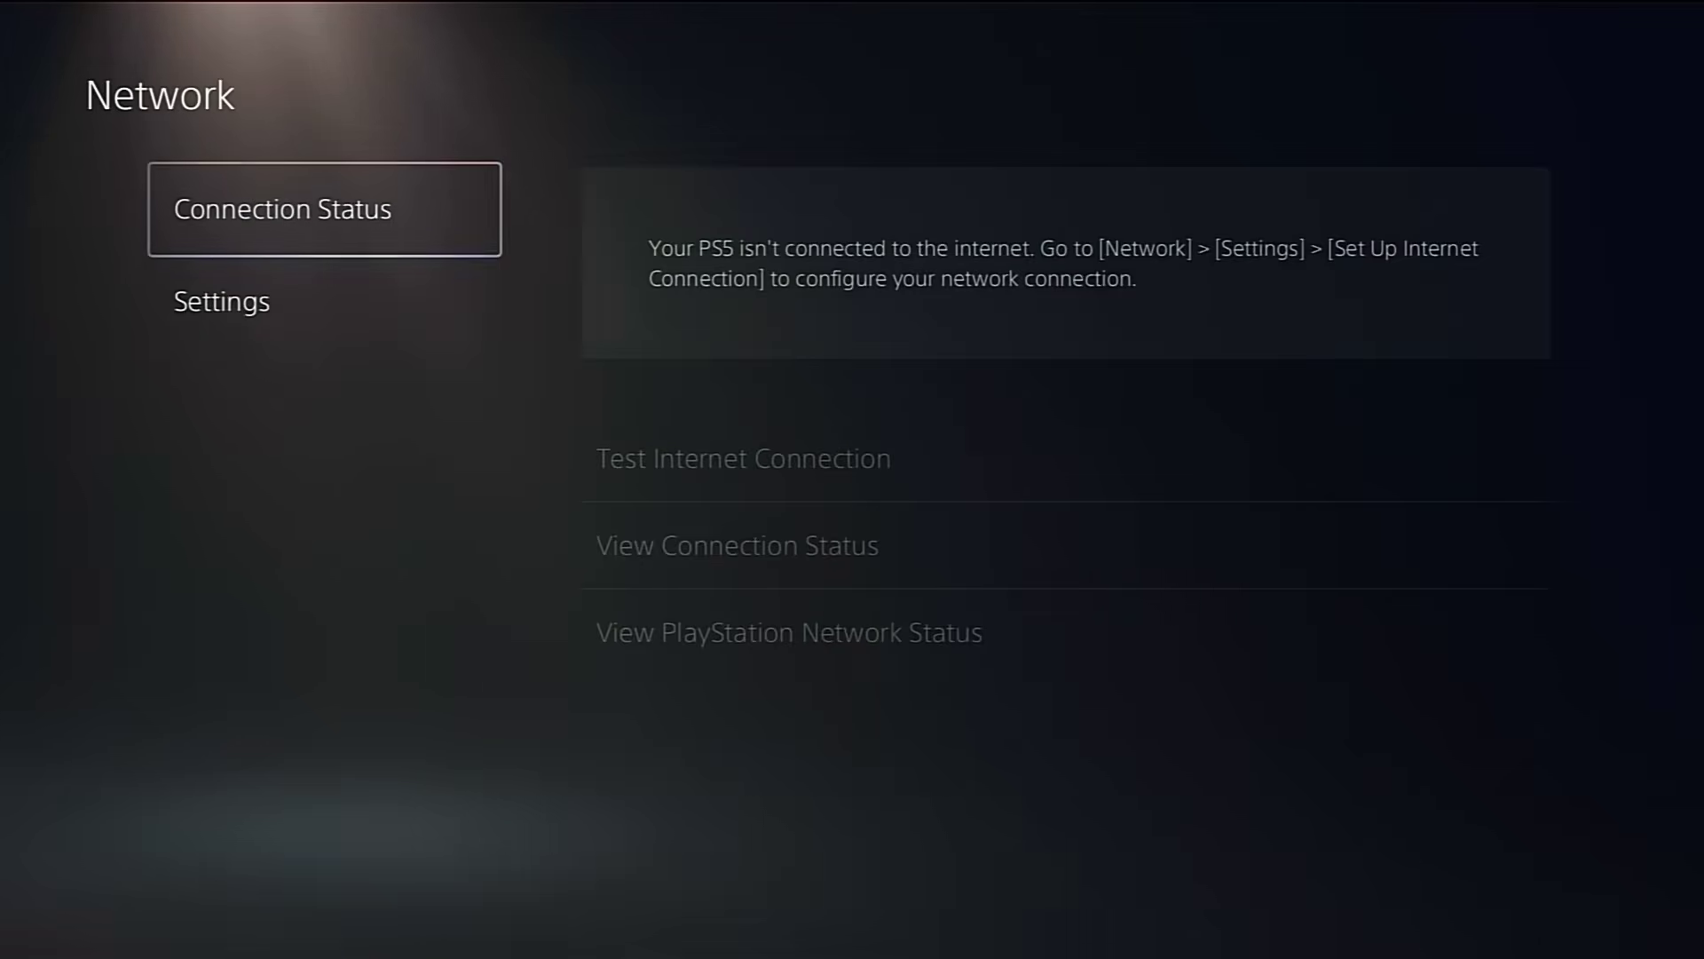
pyautogui.press('Down')
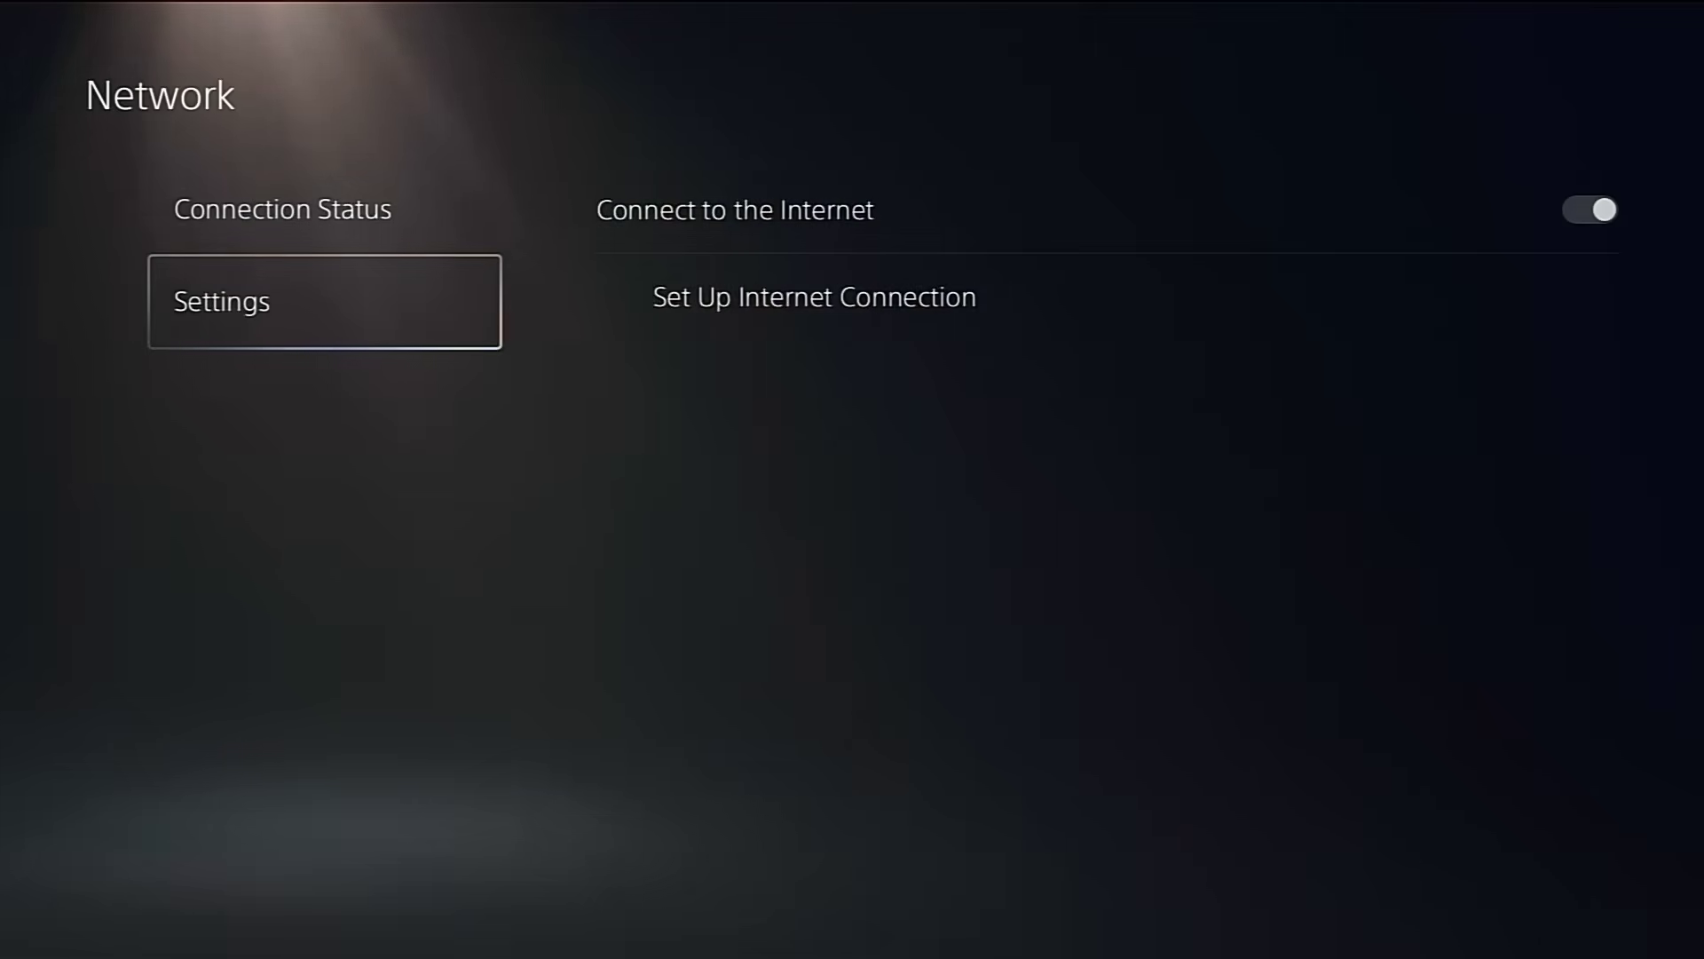
pyautogui.press('Right')
pyautogui.press('Return')
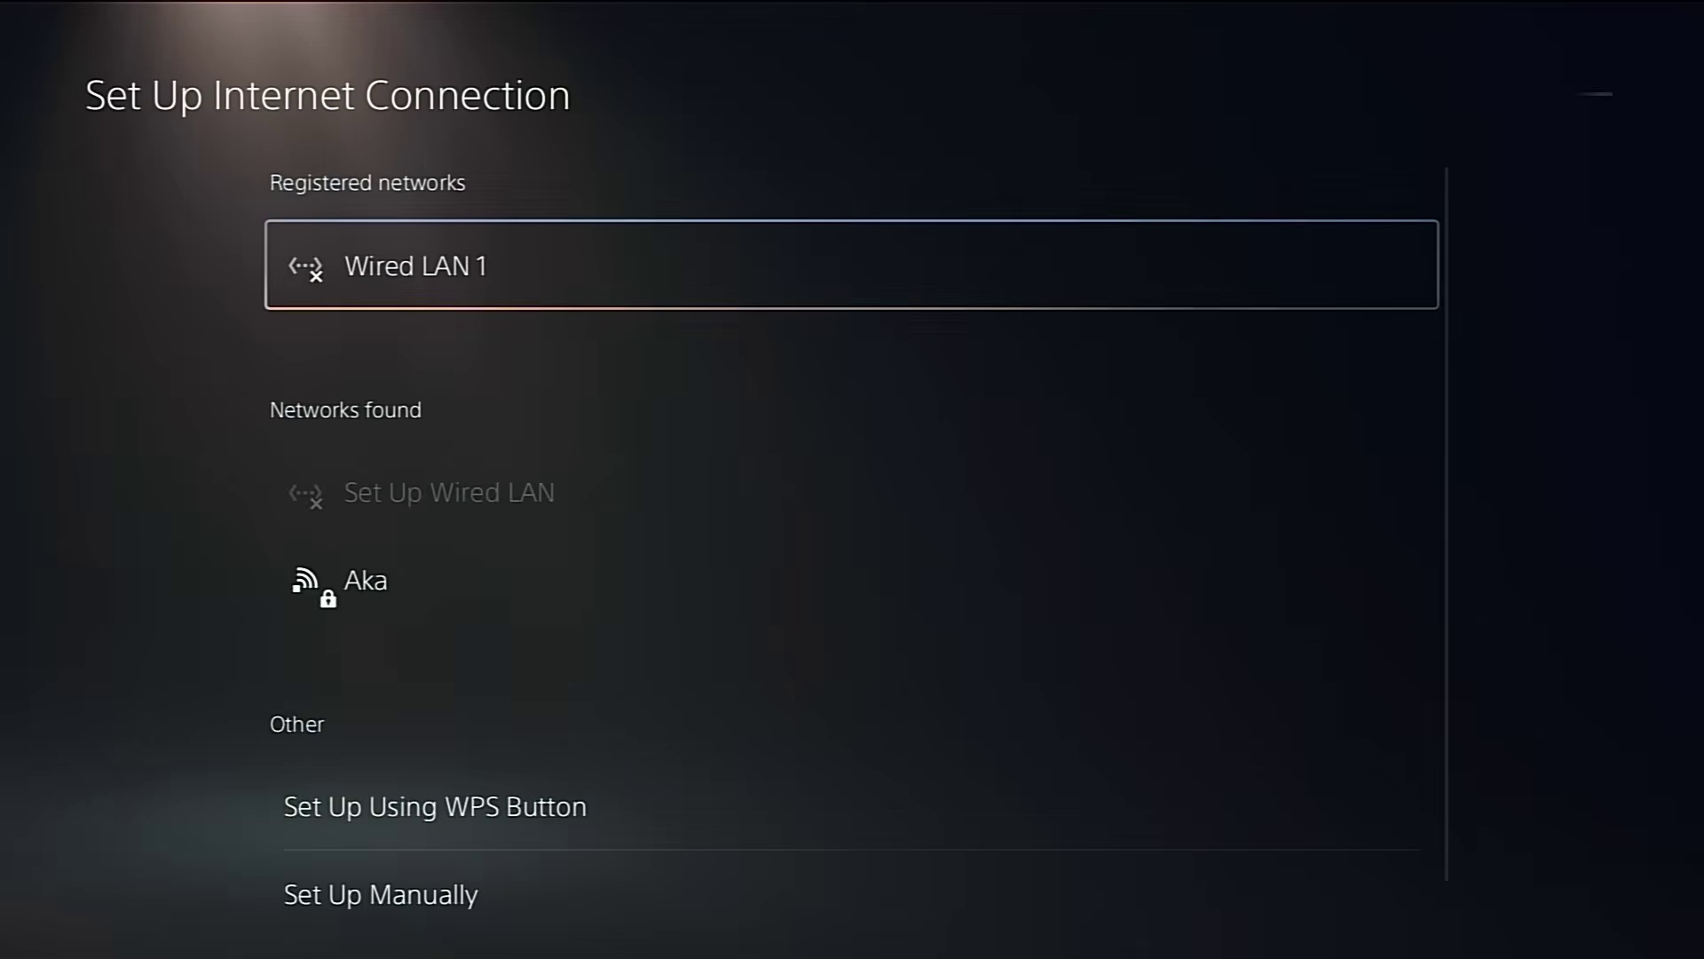
pyautogui.press('Down')
pyautogui.press('Down')
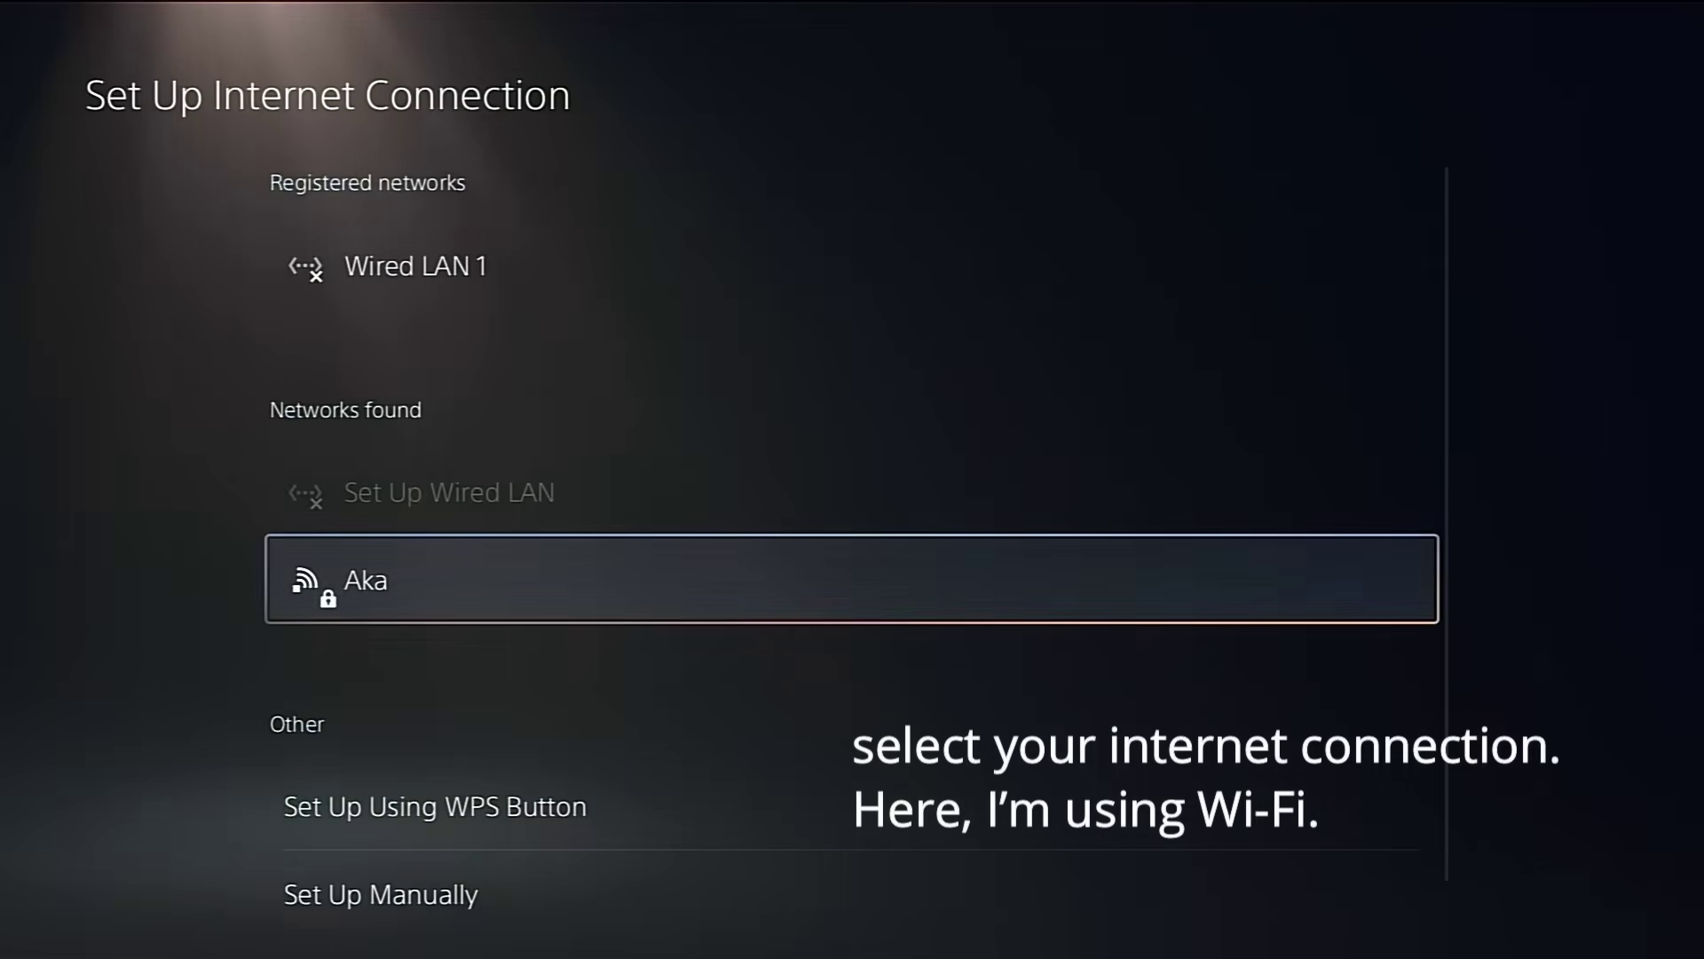
pyautogui.press('Return')
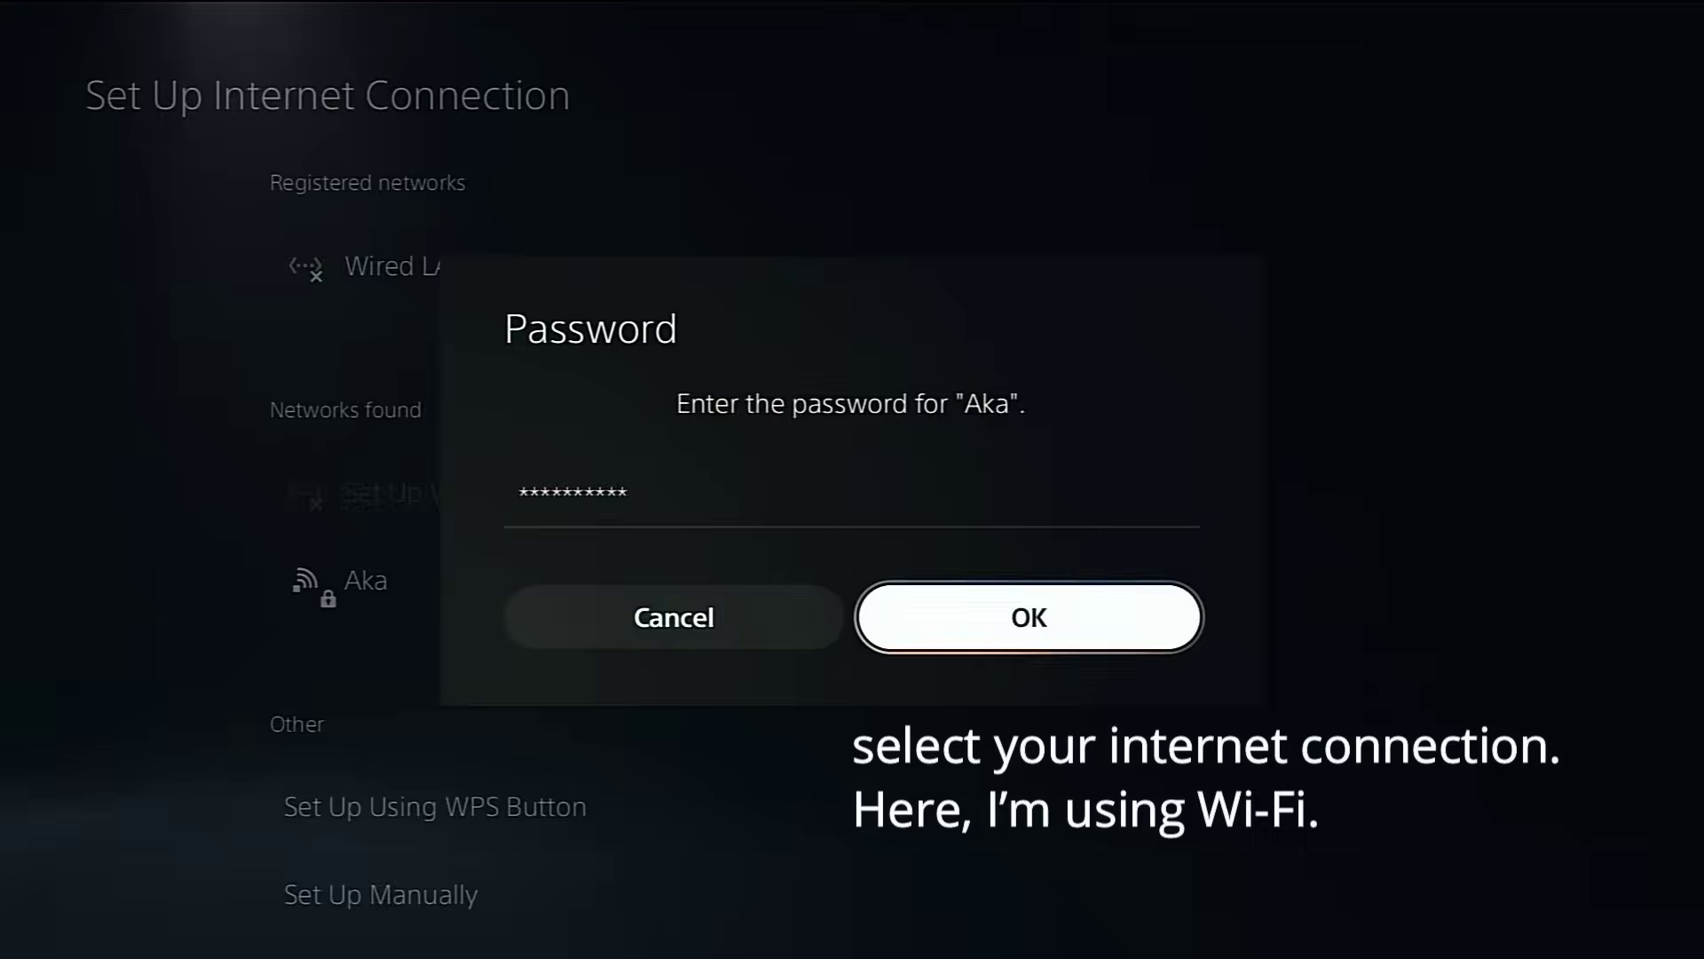
pyautogui.press('Return')
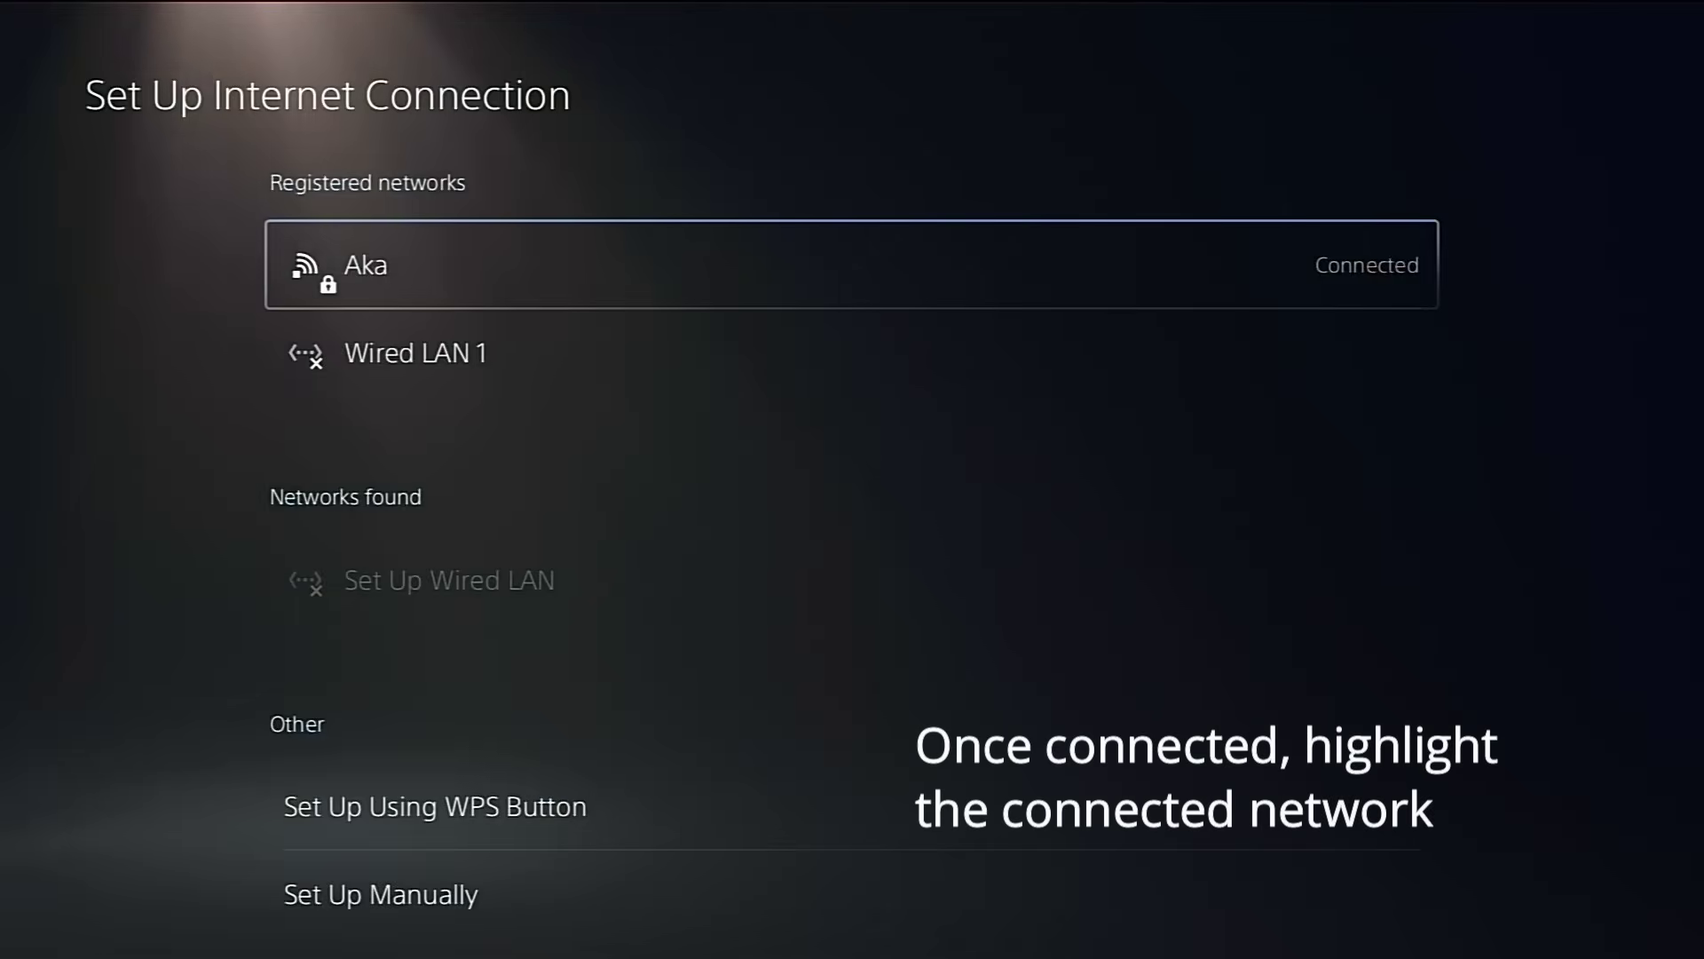
# Step: Open the connected Aka network's advanced settings and switch its DNS settings to Manual
pyautogui.press('Menu')
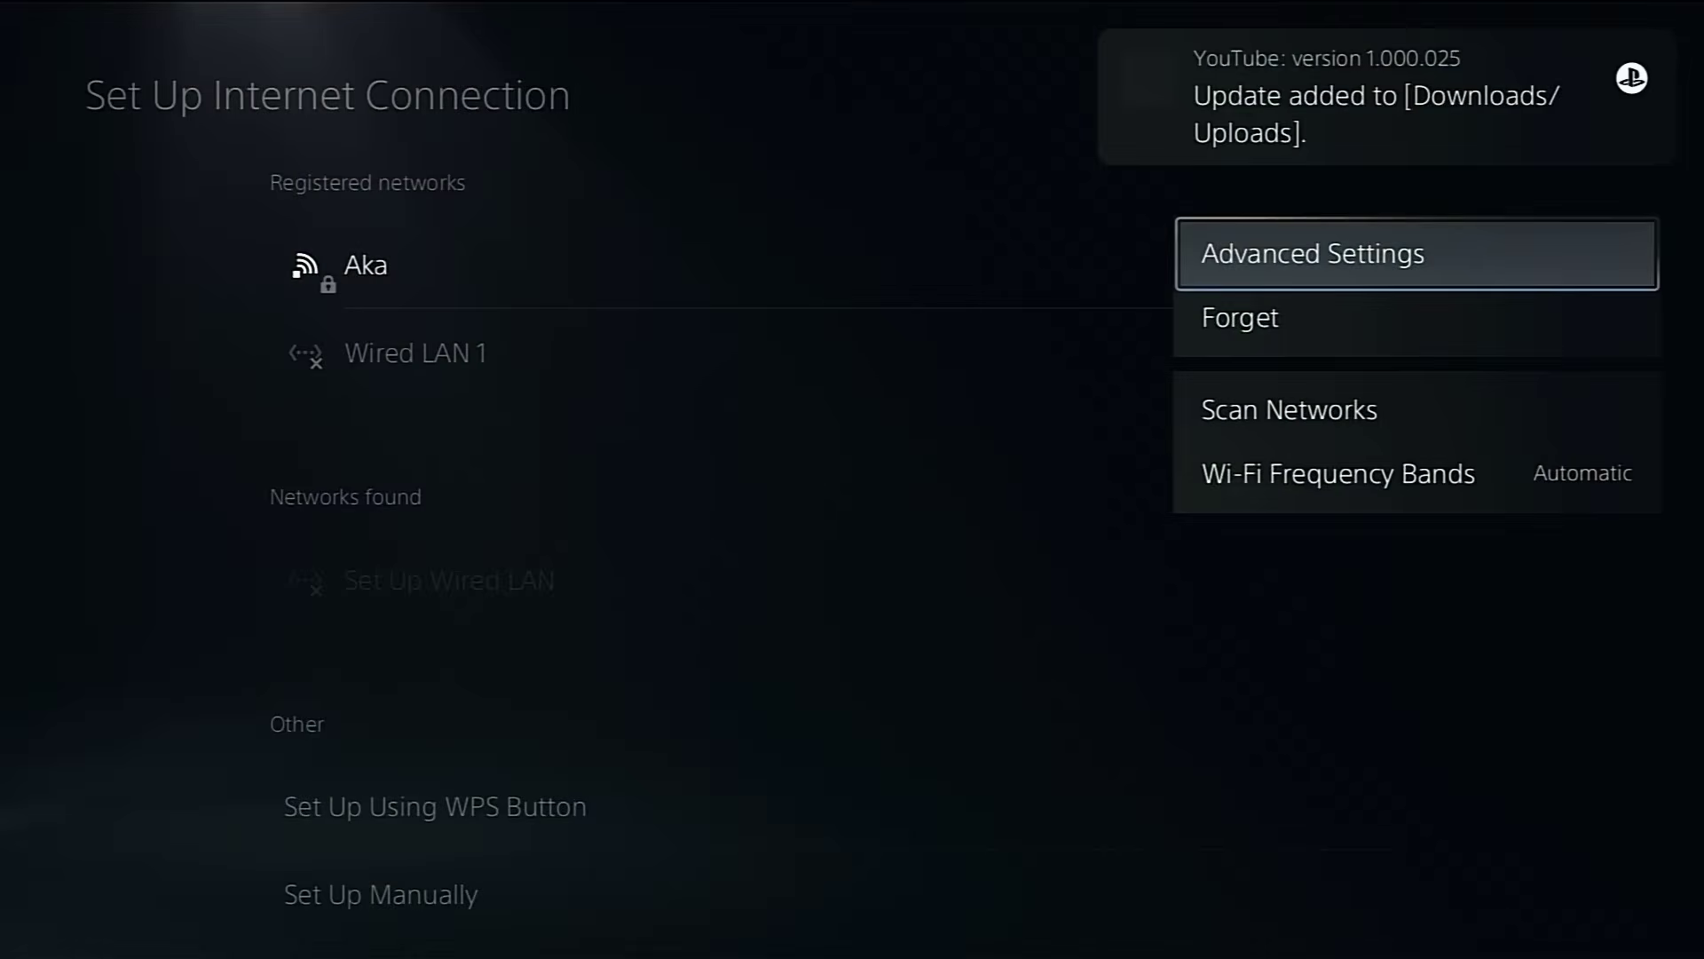
pyautogui.press('Return')
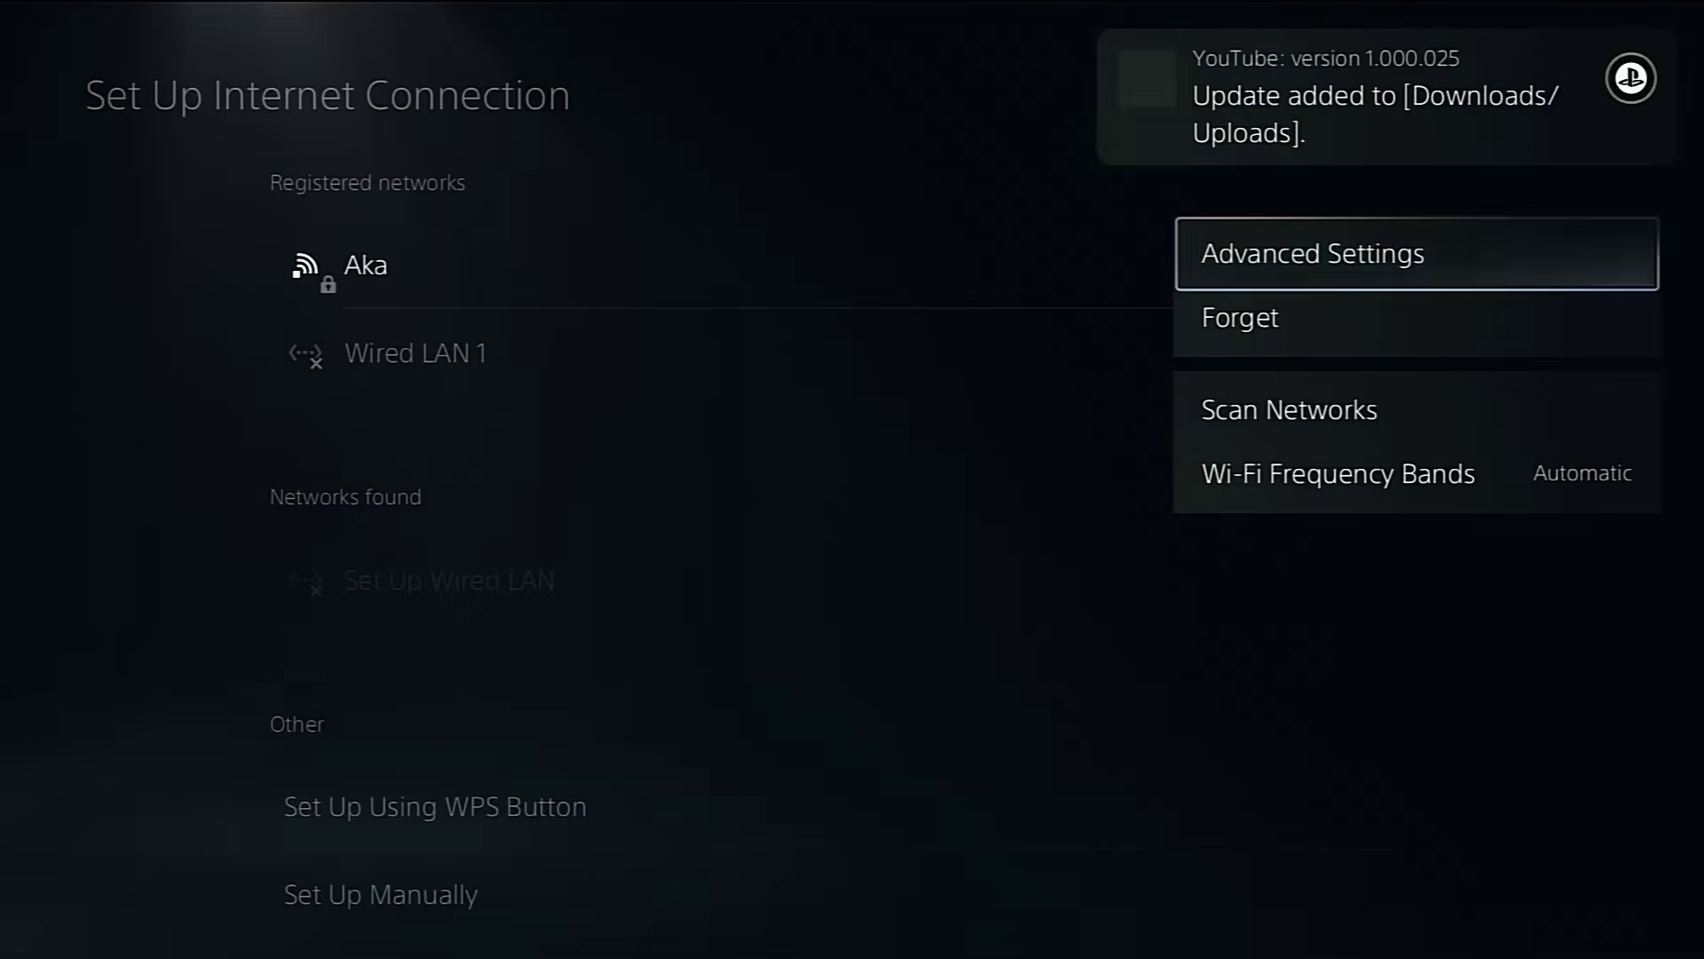
pyautogui.press('Down')
pyautogui.press('Down')
pyautogui.press('Down')
pyautogui.press('Down')
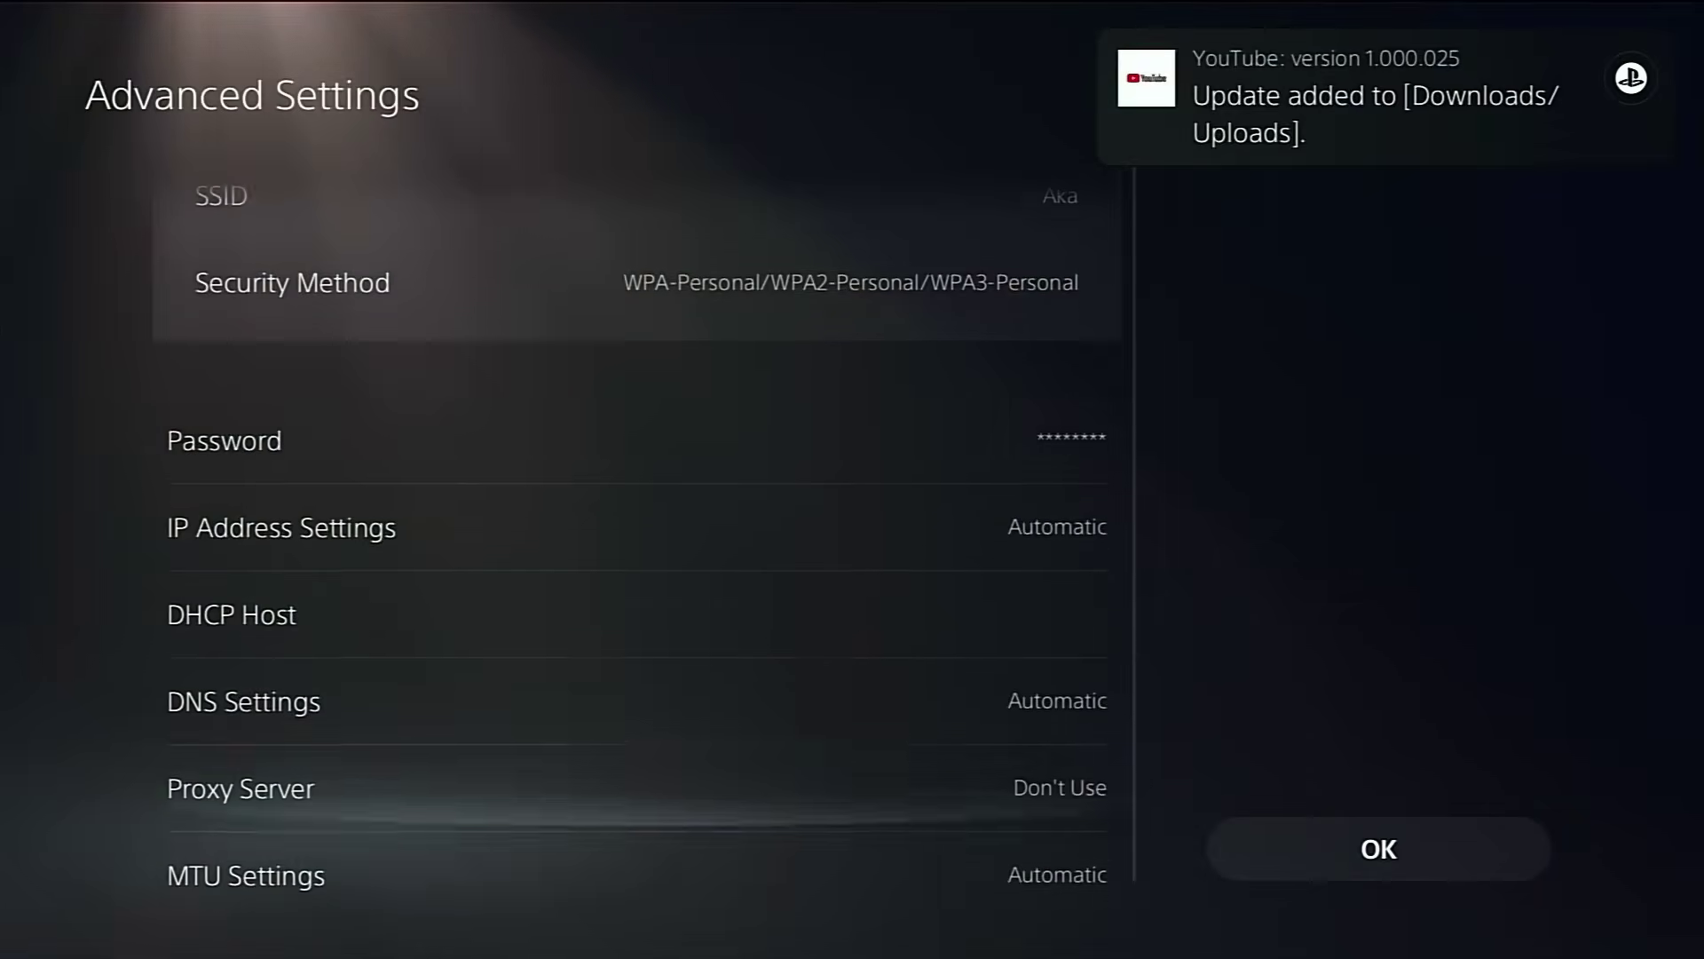
pyautogui.press('Up')
pyautogui.press('Return')
pyautogui.press('Down')
pyautogui.press('Return')
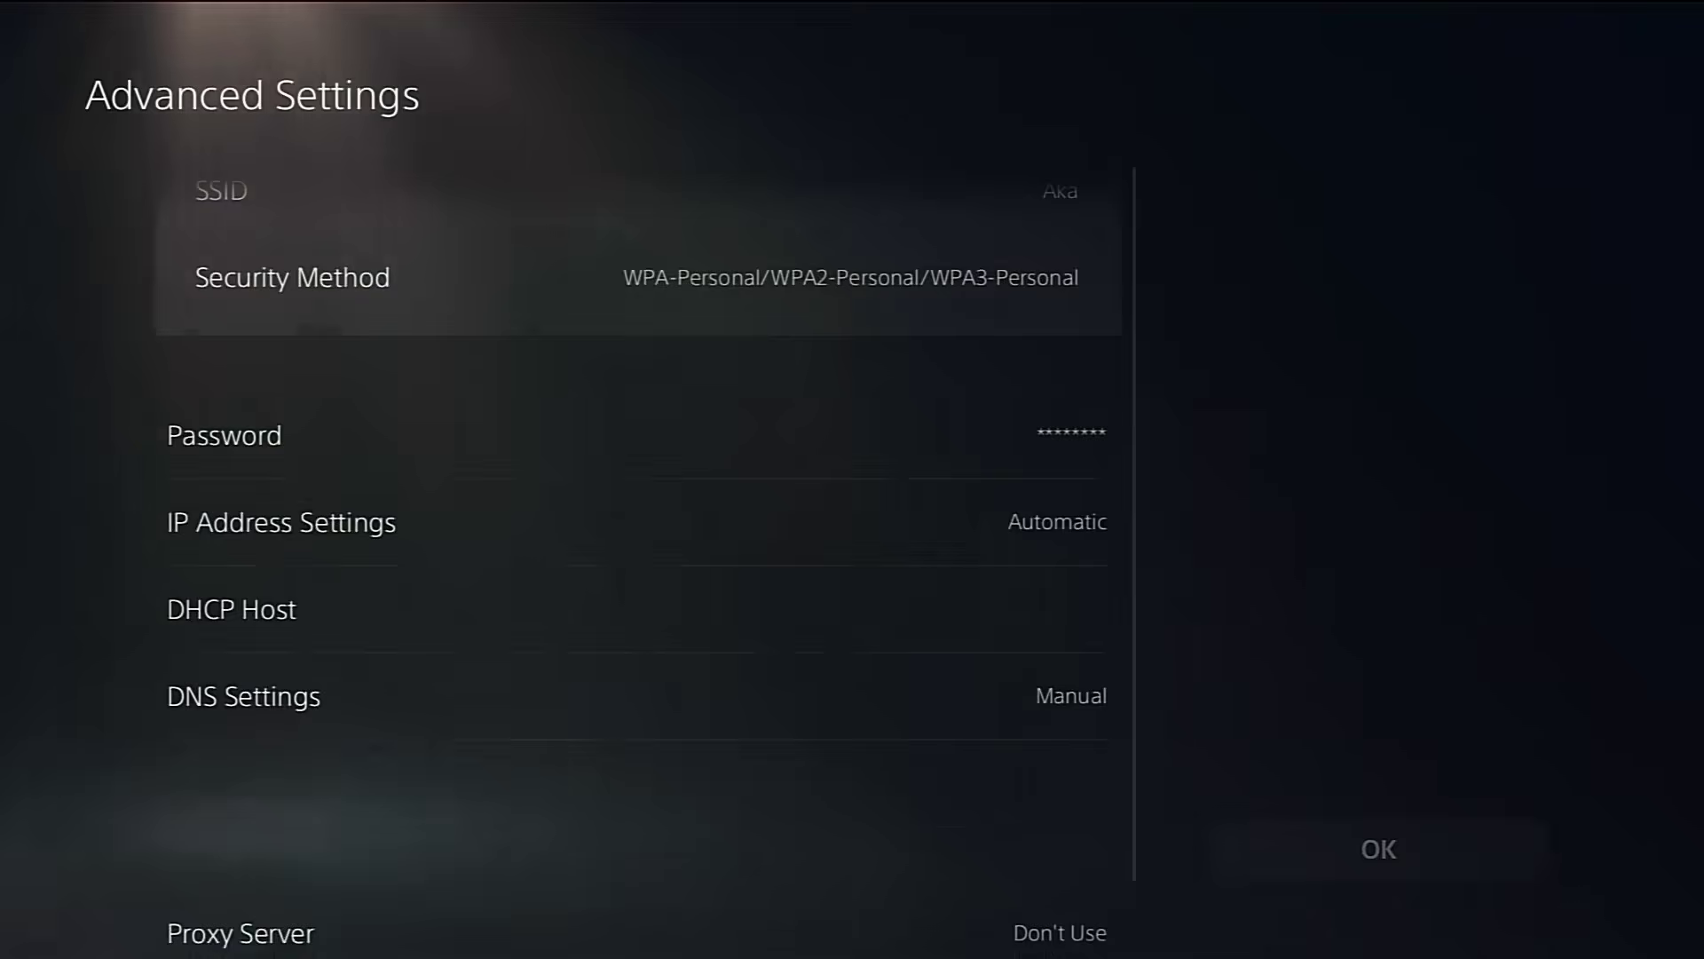
# Step: Set the network's primary DNS to 127.0.0.2, apply the settings and leave the network setup
pyautogui.press('Down')
pyautogui.press('Return')
pyautogui.press('Left')
pyautogui.press('Up')
pyautogui.press('Return')
pyautogui.press('Right')
pyautogui.press('Return')
pyautogui.press('Down')
pyautogui.press('Down')
pyautogui.press('Left')
pyautogui.press('Return')
pyautogui.press('Right')
pyautogui.press('Right')
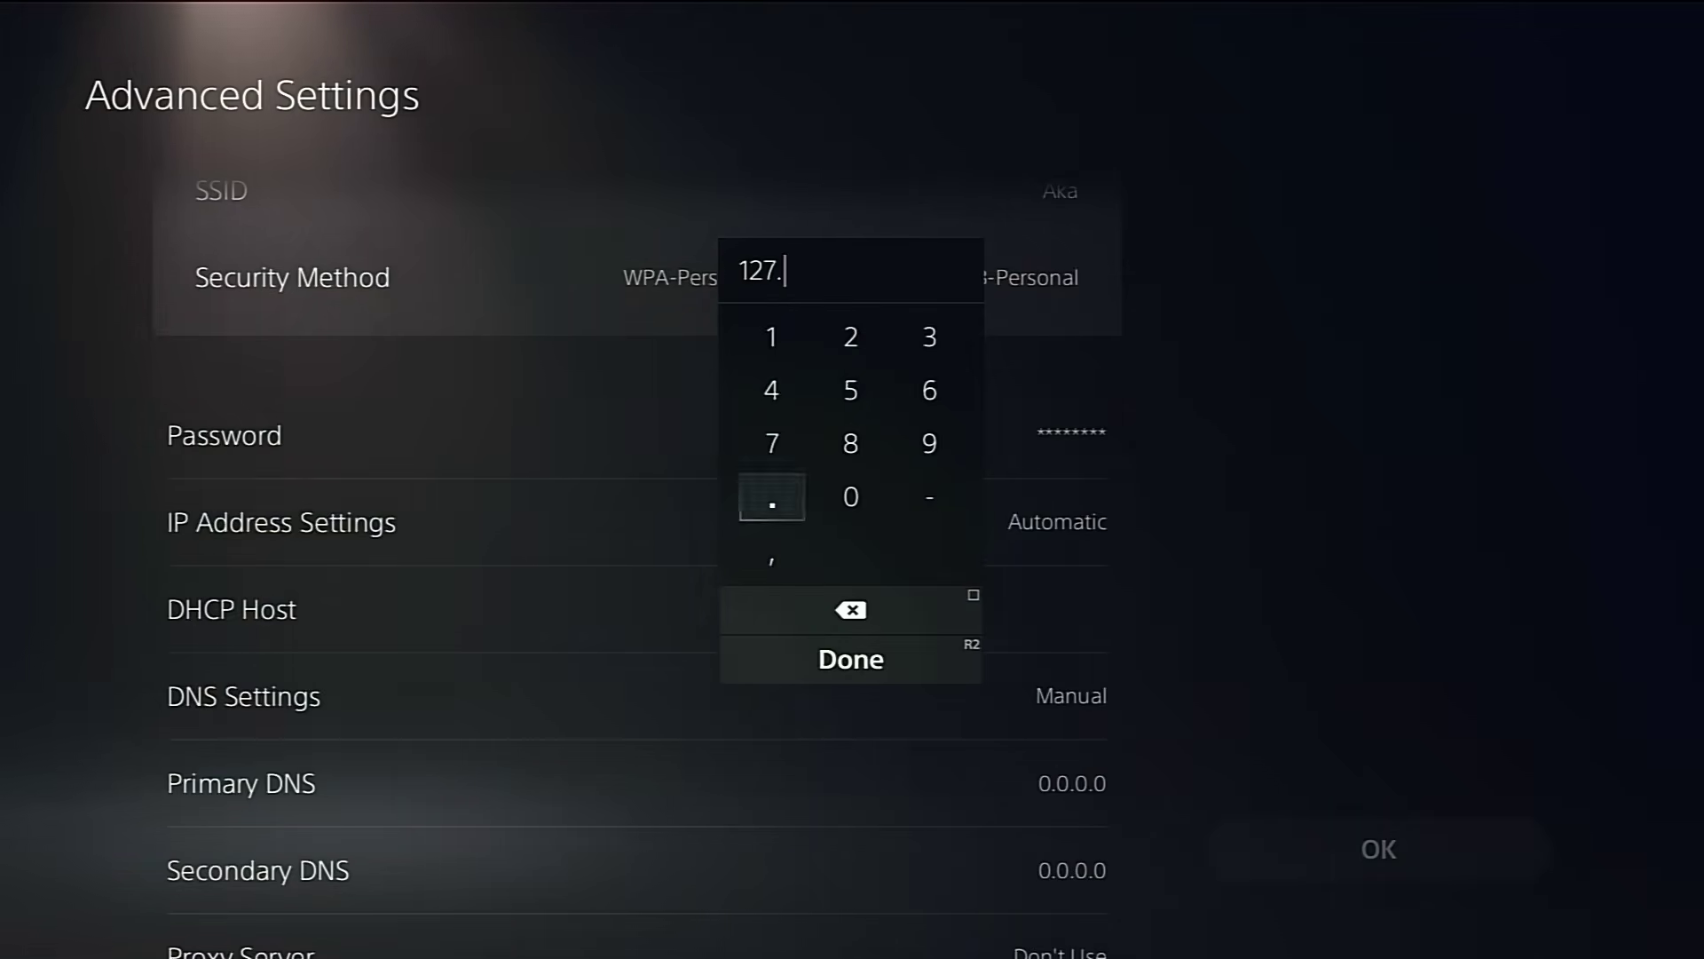
pyautogui.press('Return')
pyautogui.press('Left')
pyautogui.press('Return')
pyautogui.press('Right')
pyautogui.press('Return')
pyautogui.press('Left')
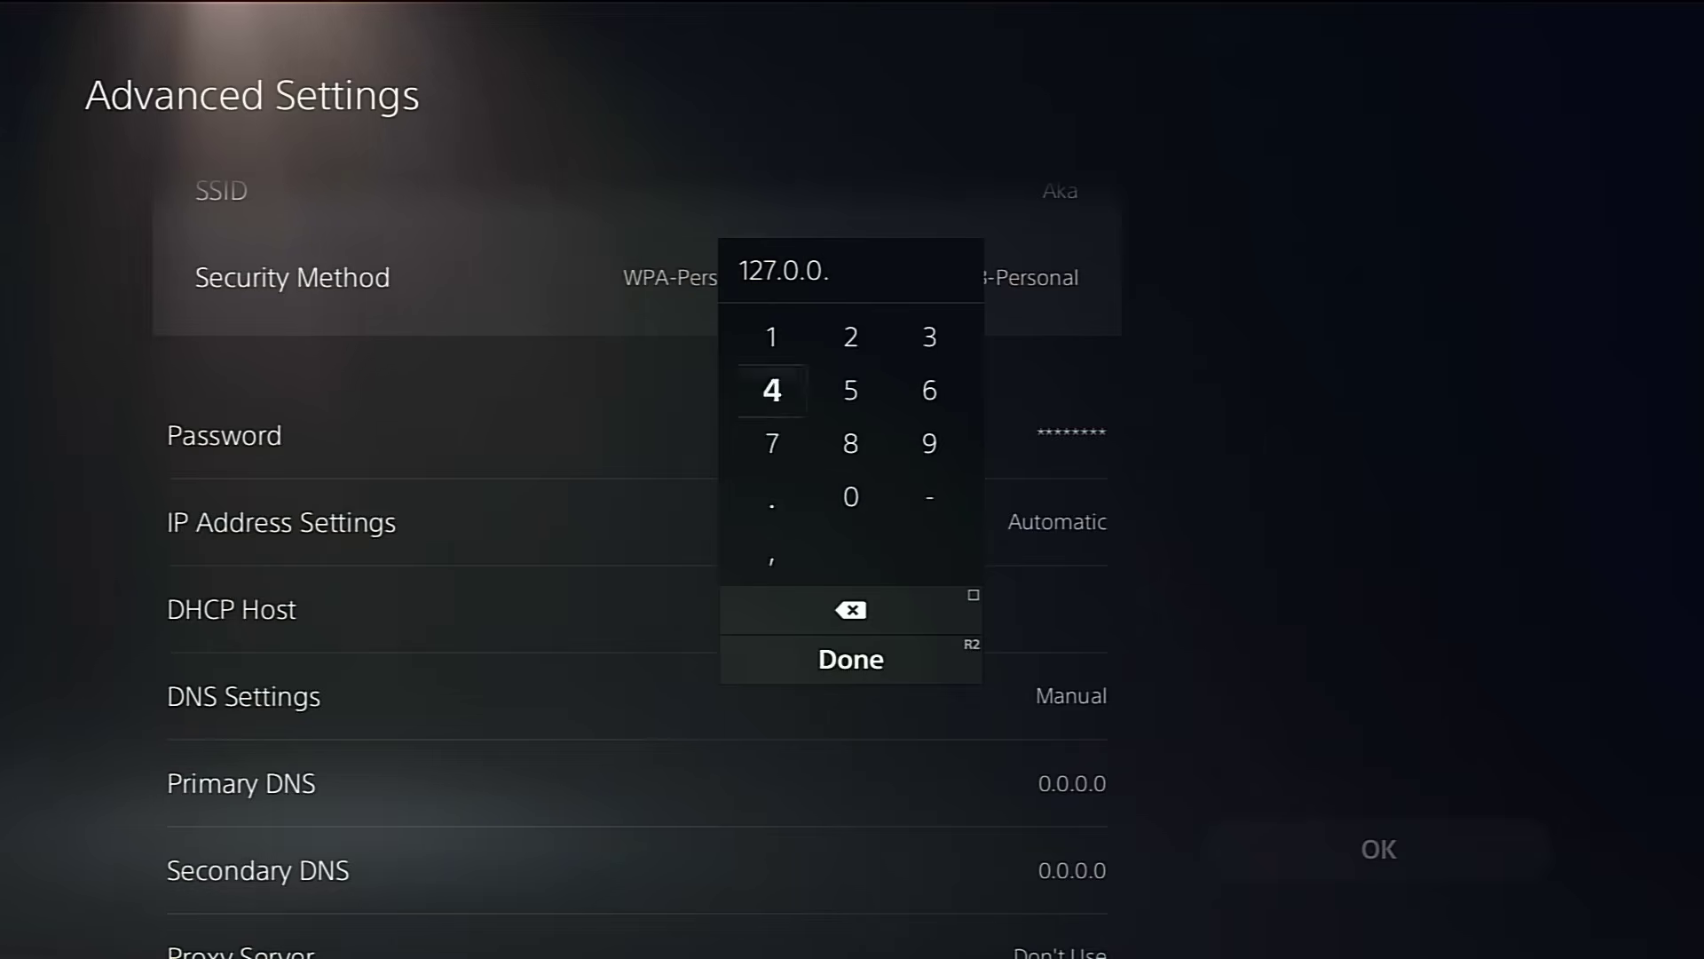
pyautogui.press('Return')
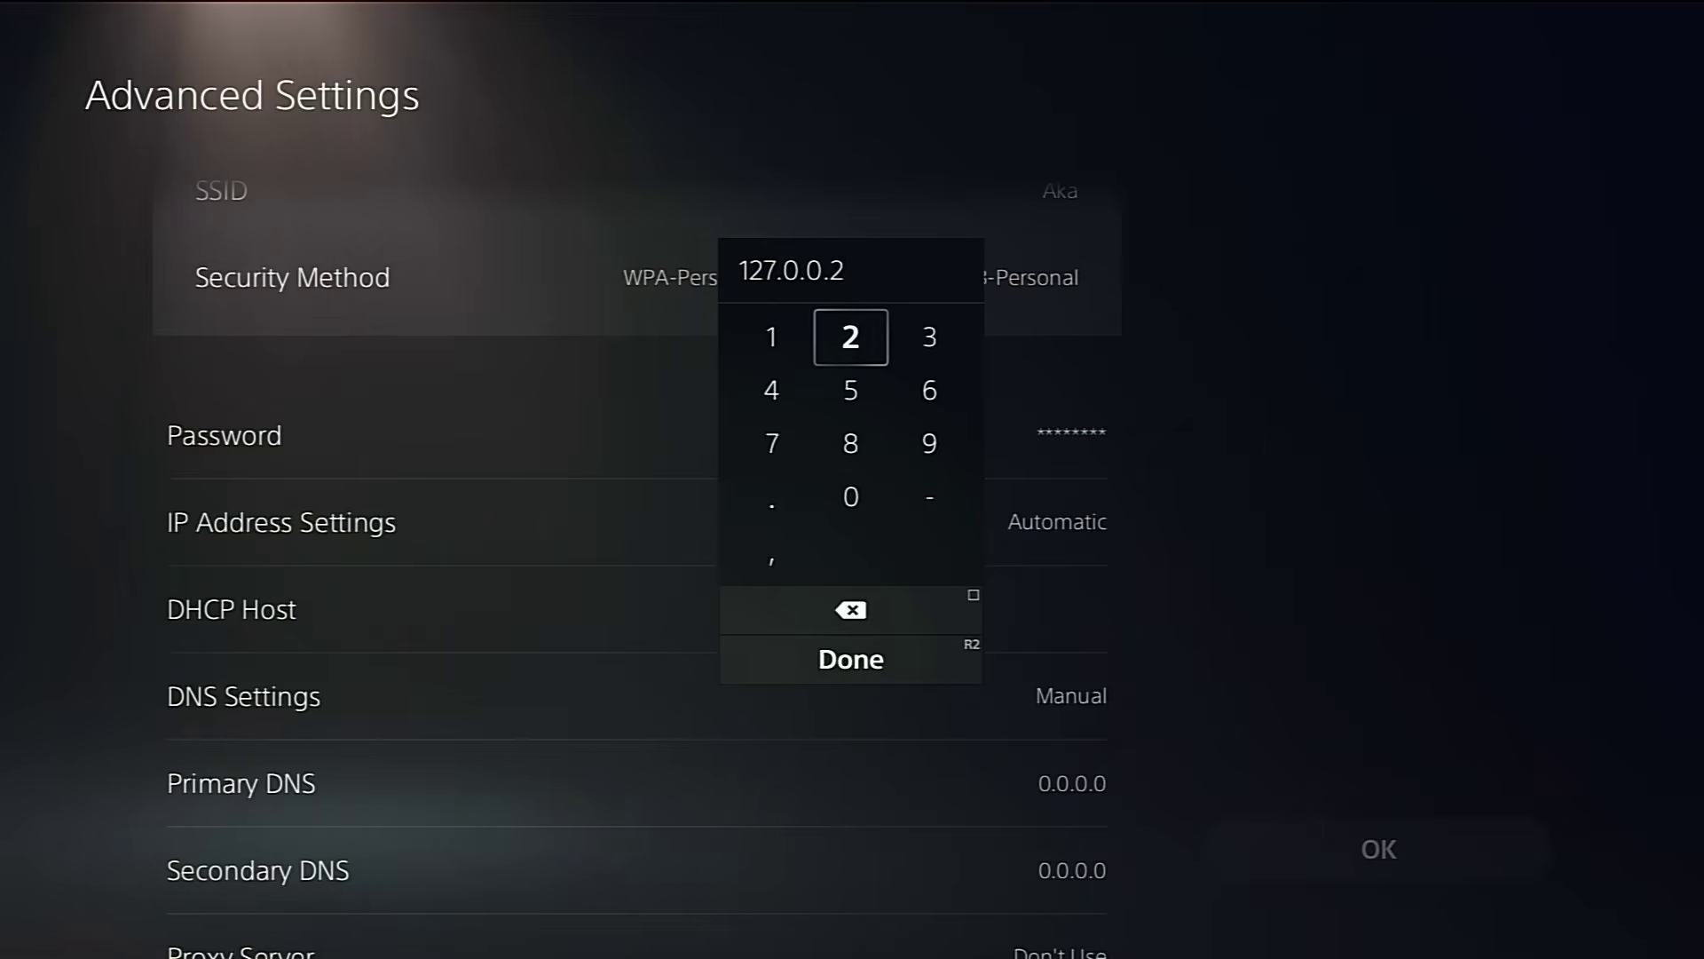
pyautogui.press('Escape')
pyautogui.press('Right')
pyautogui.press('Return')
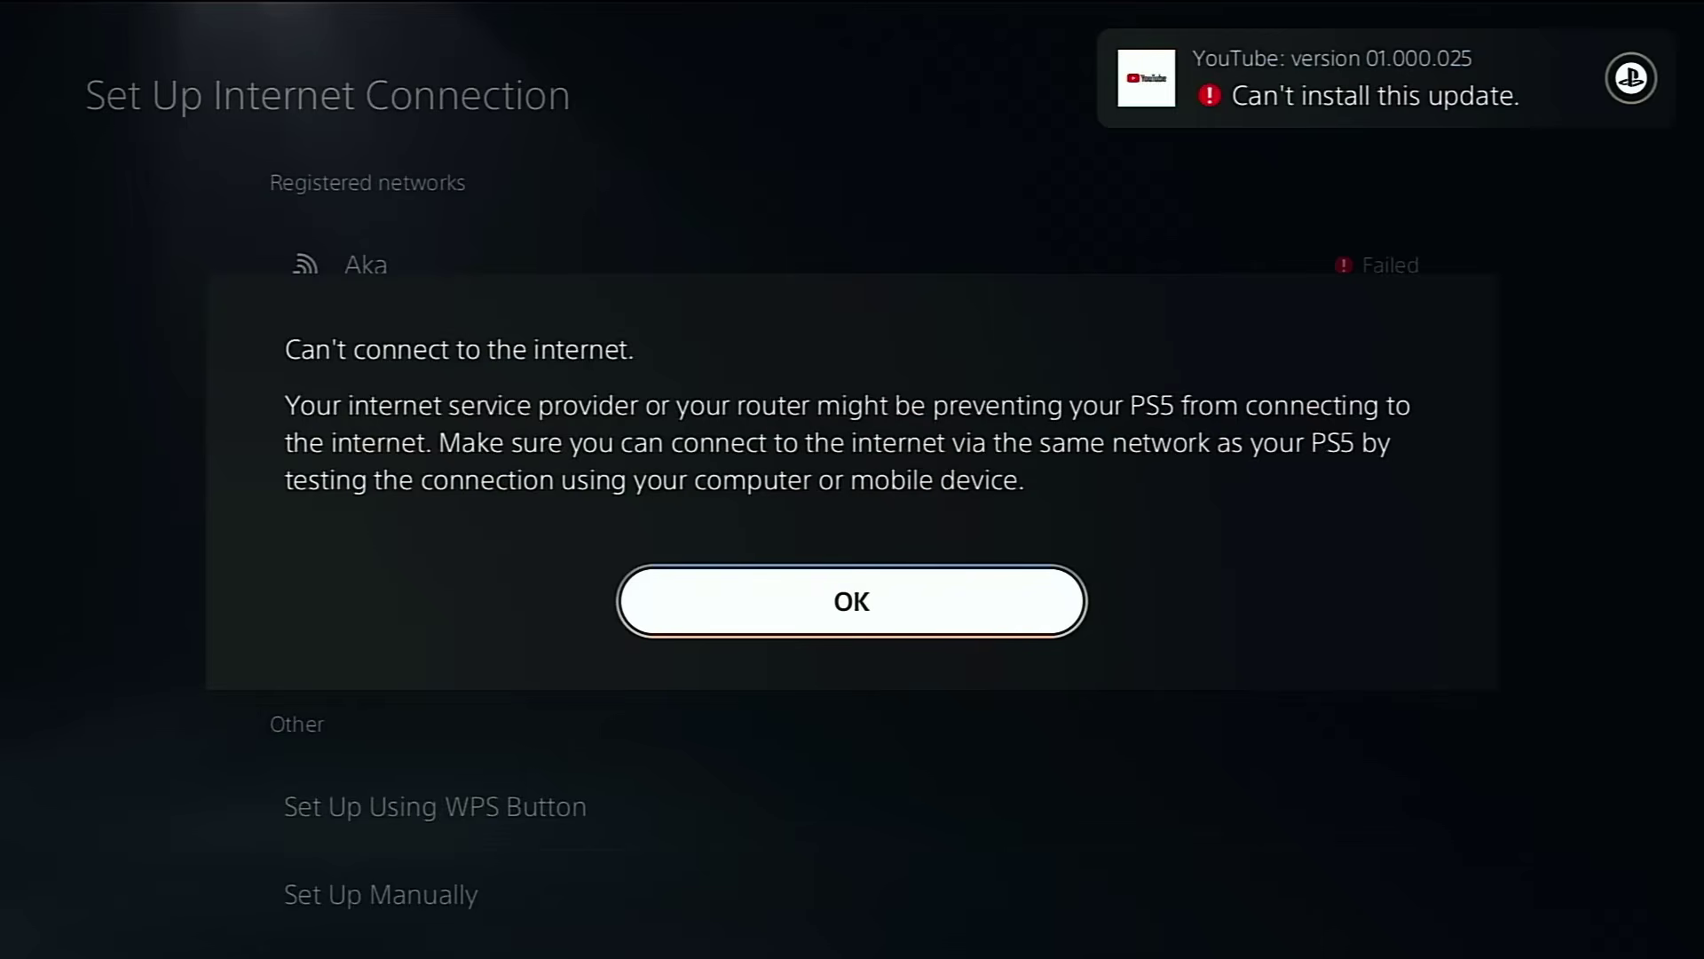
pyautogui.press('Return')
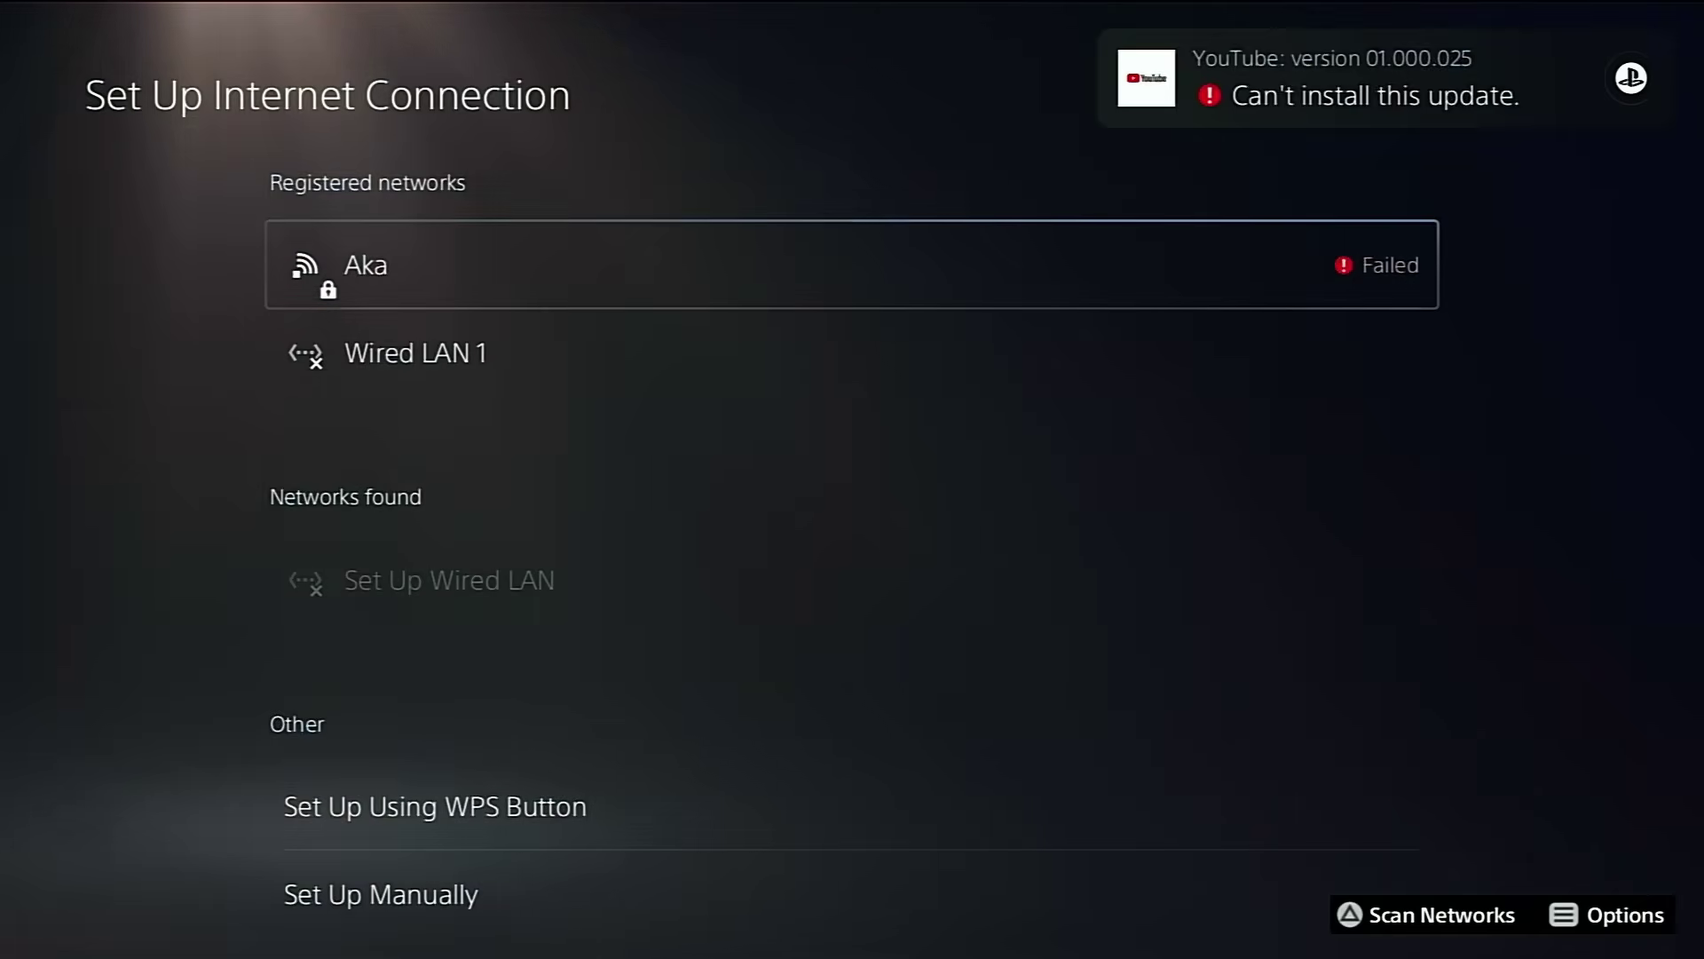
pyautogui.press('Escape')
pyautogui.press('Escape')
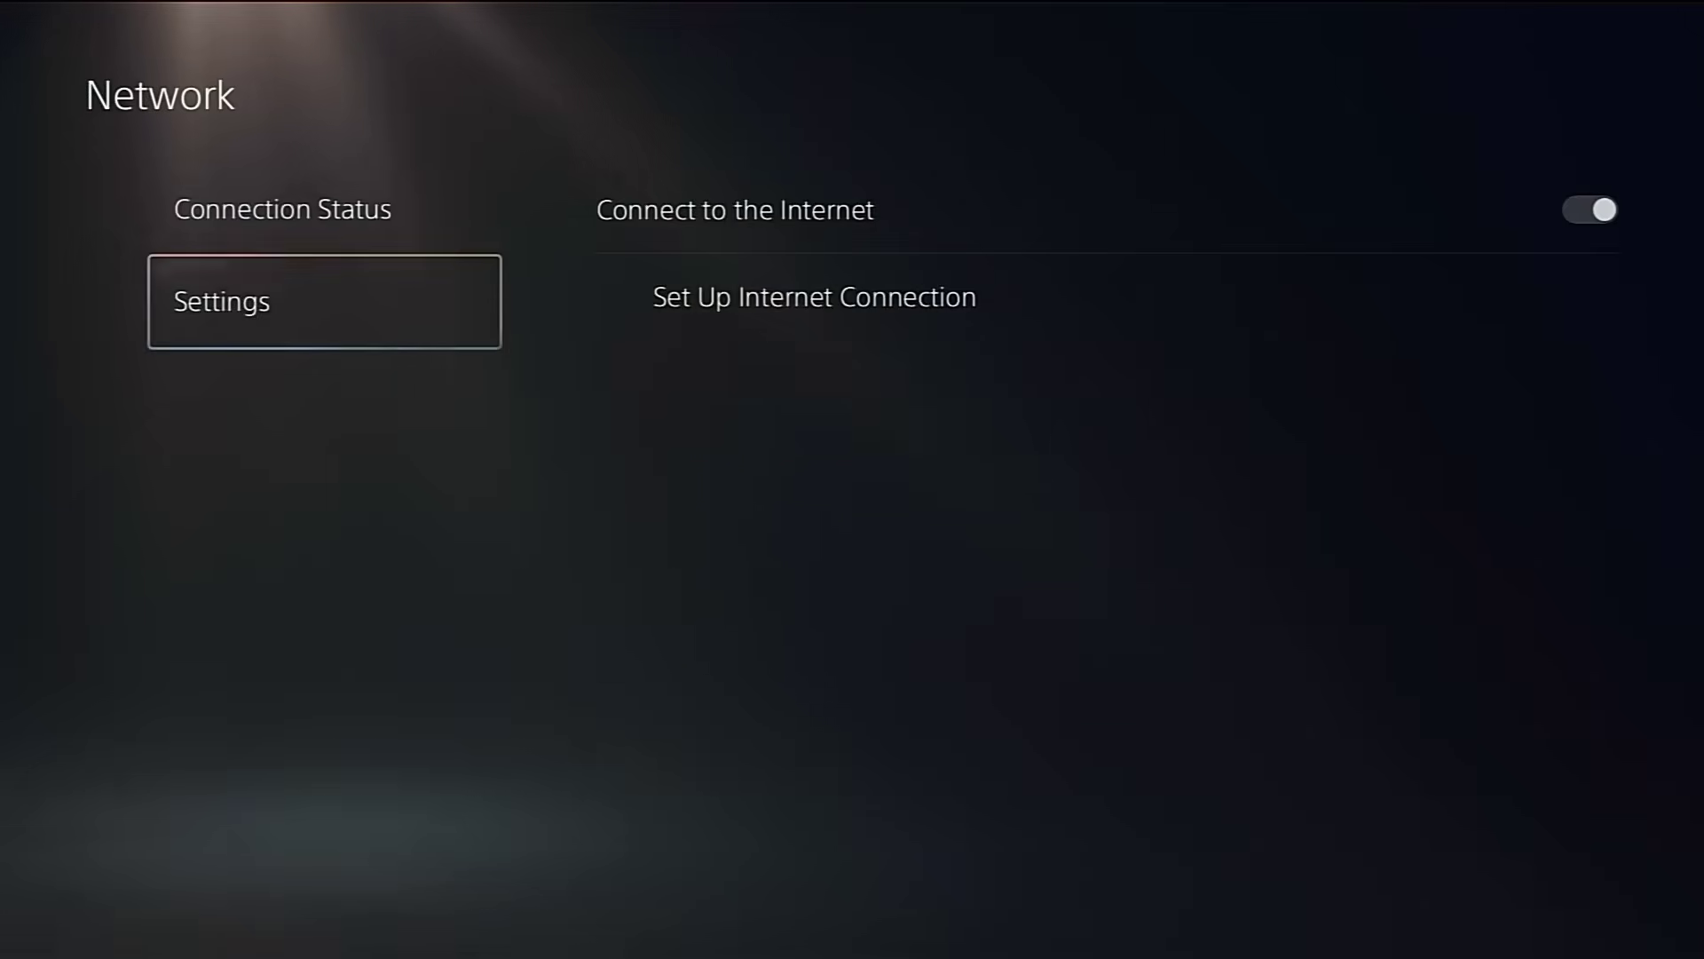
# Step: View Console Information to check the console's system software version and IPv4 address, and return to the main settings
pyautogui.press('Escape')
pyautogui.press('Down')
pyautogui.press('Down')
pyautogui.press('Down')
pyautogui.press('Return')
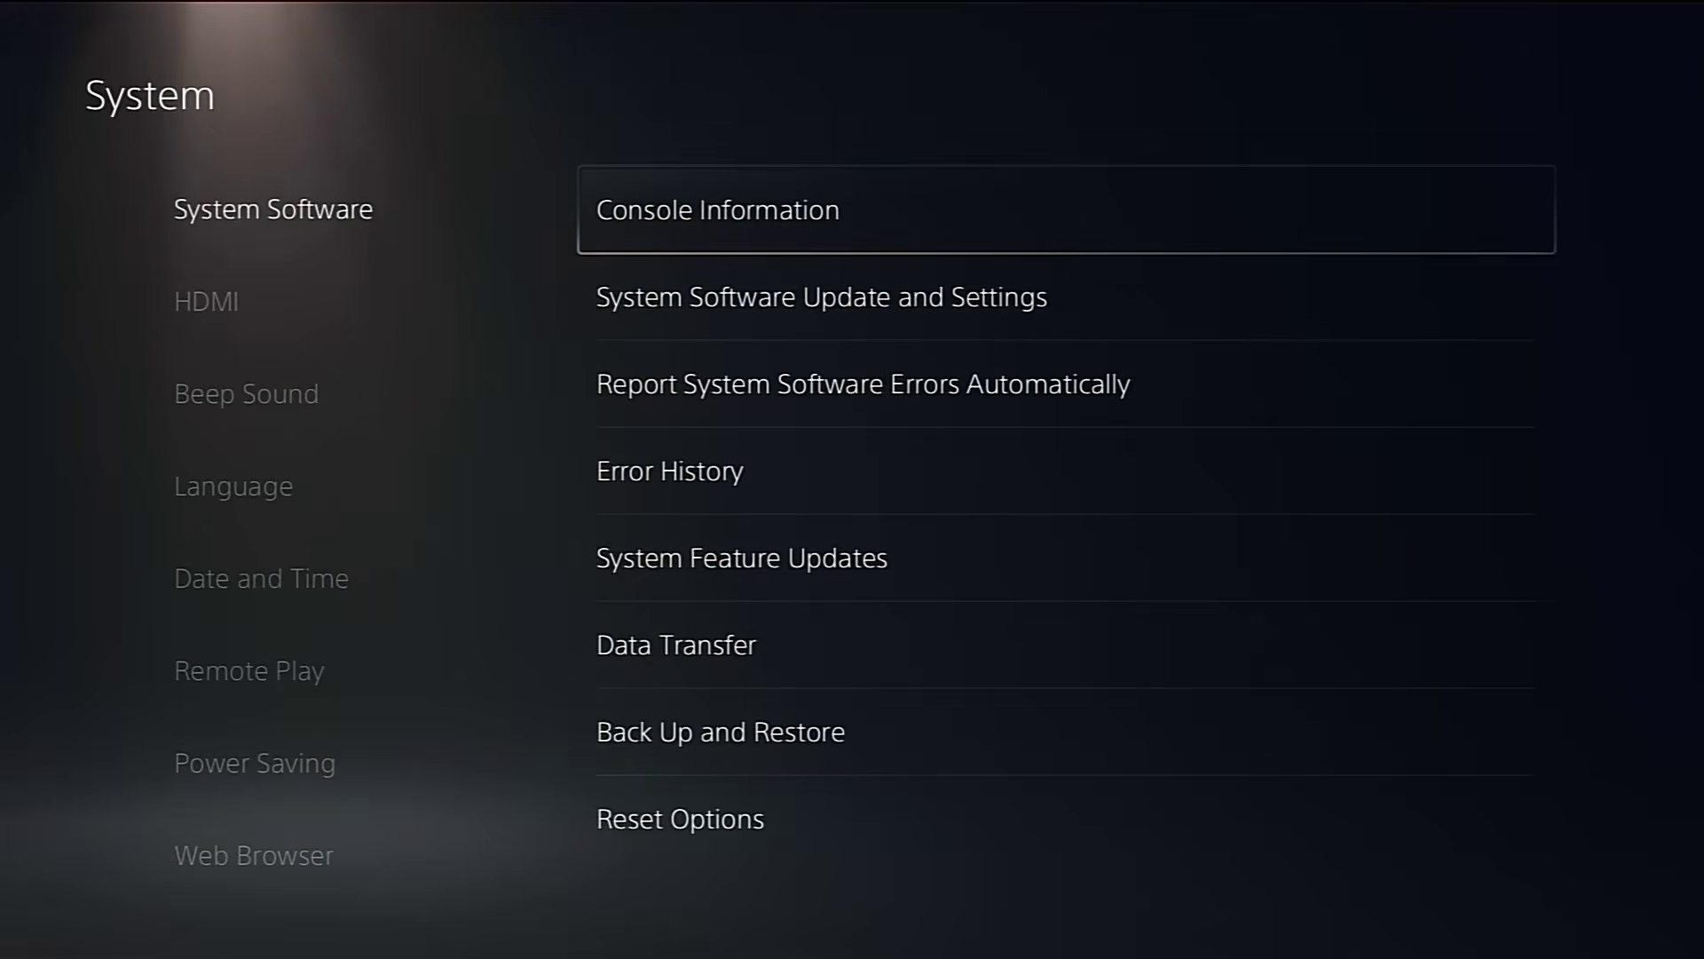
pyautogui.press('Return')
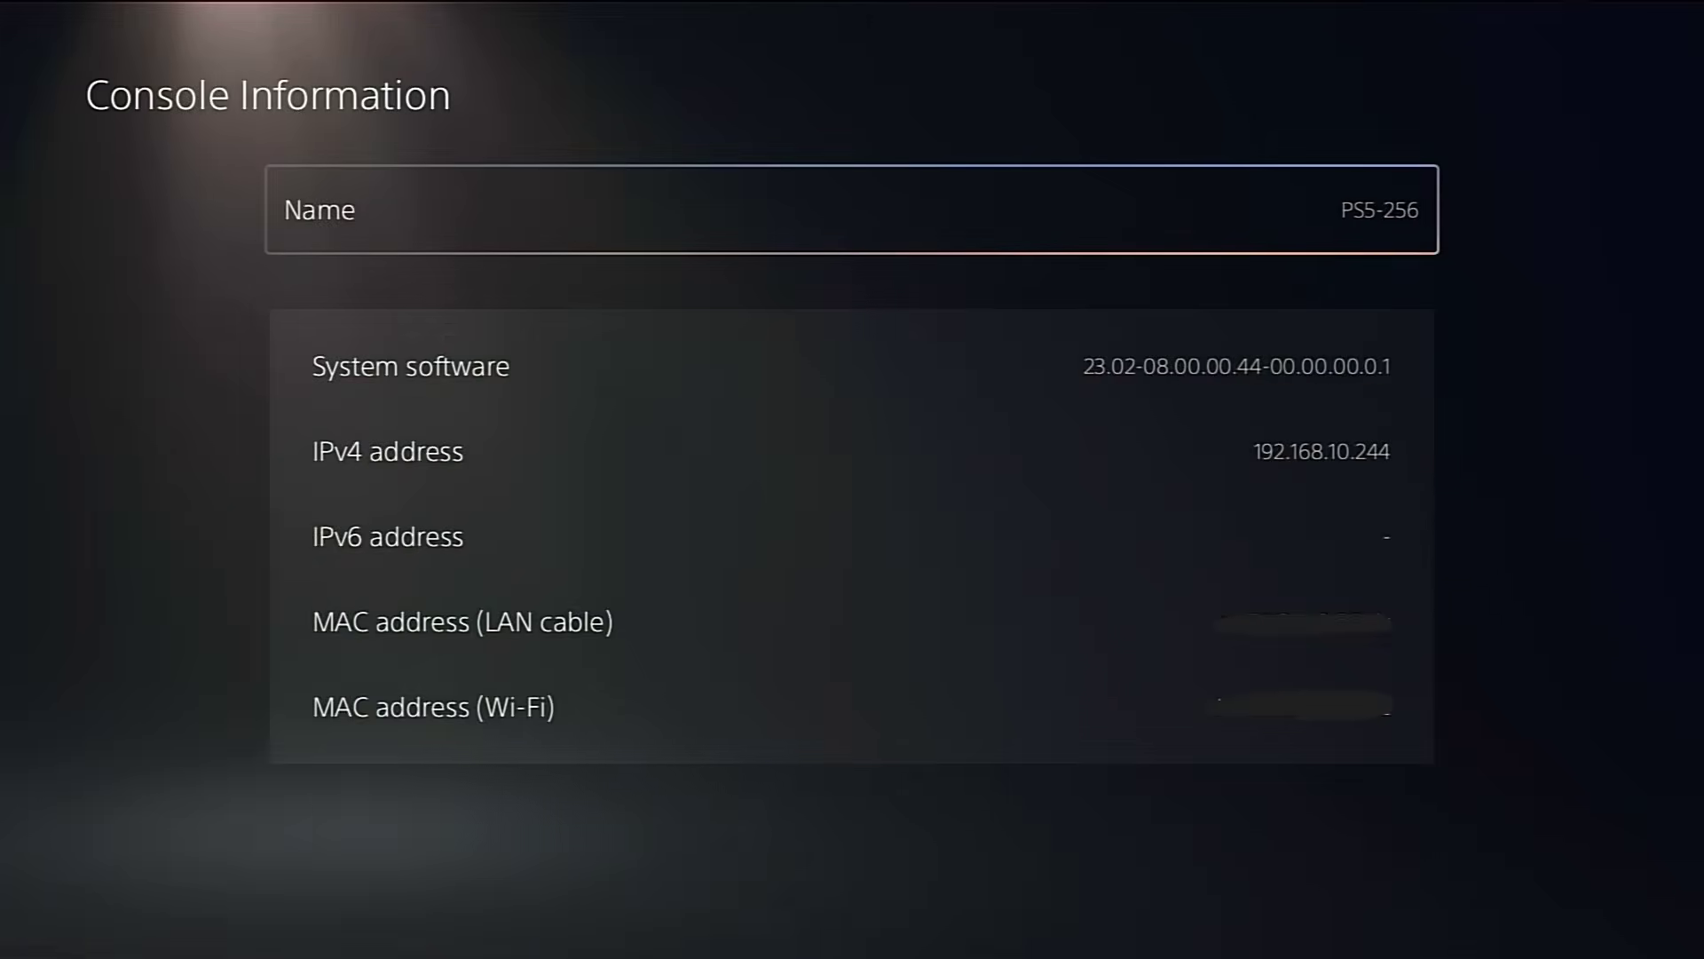
pyautogui.press('Escape')
pyautogui.press('Escape')
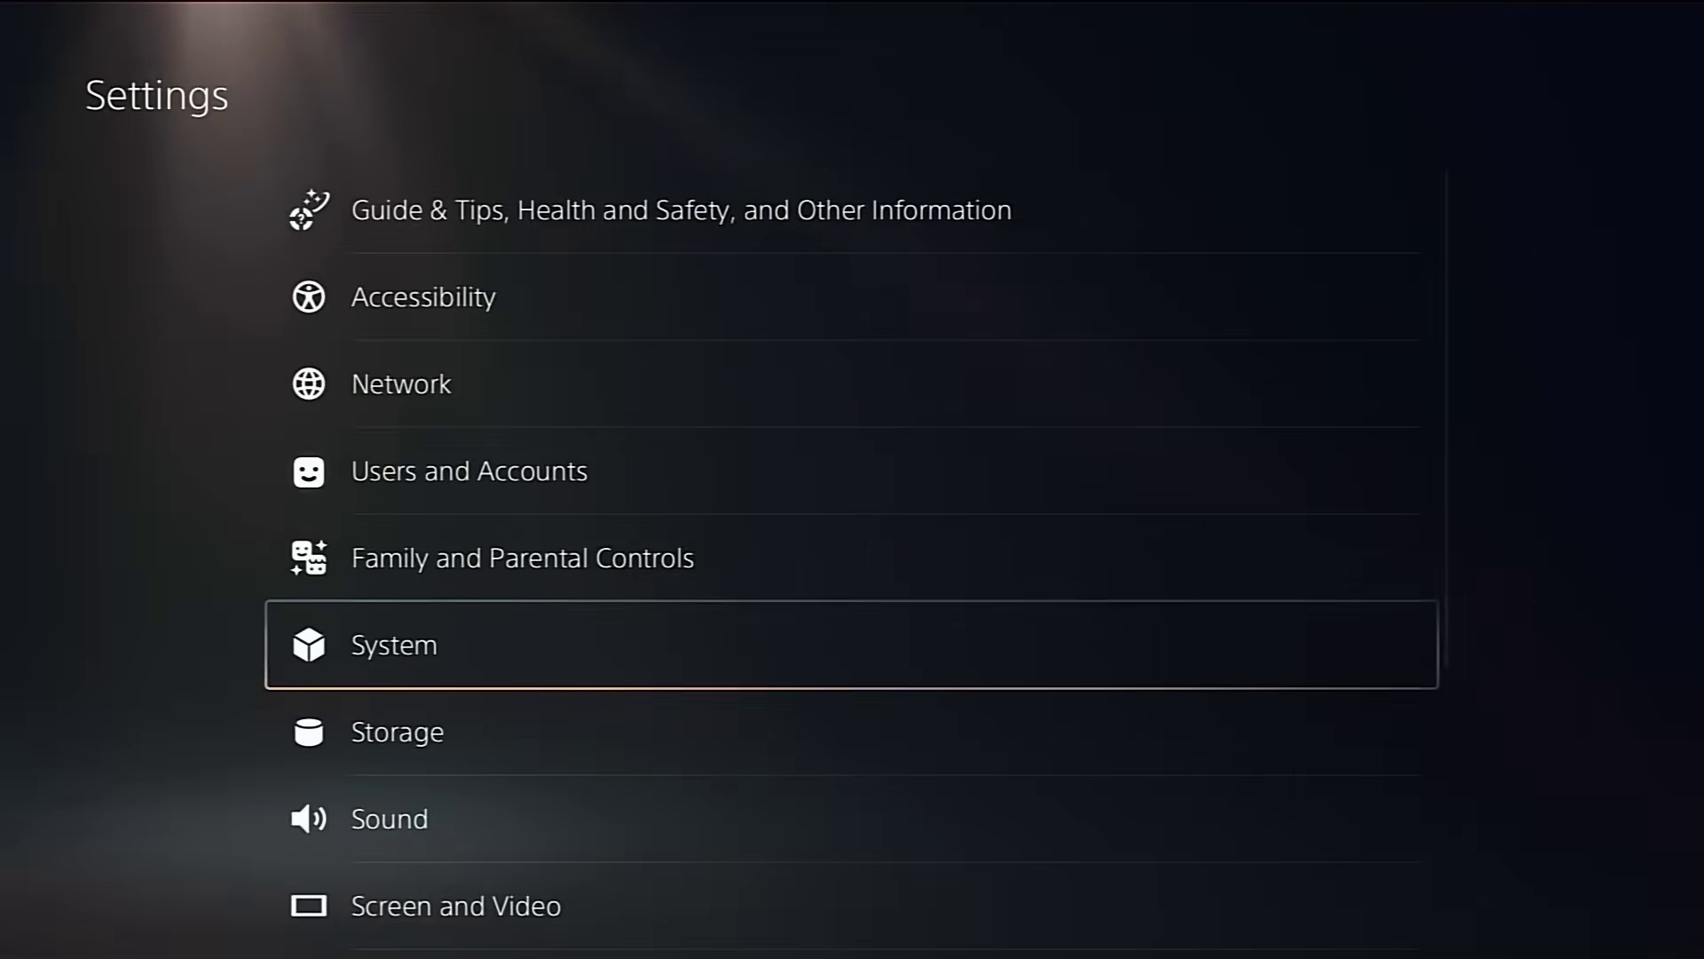
# Step: Return to the home screen and start the YouTube app from the Media section
pyautogui.press('Escape')
pyautogui.press('Down')
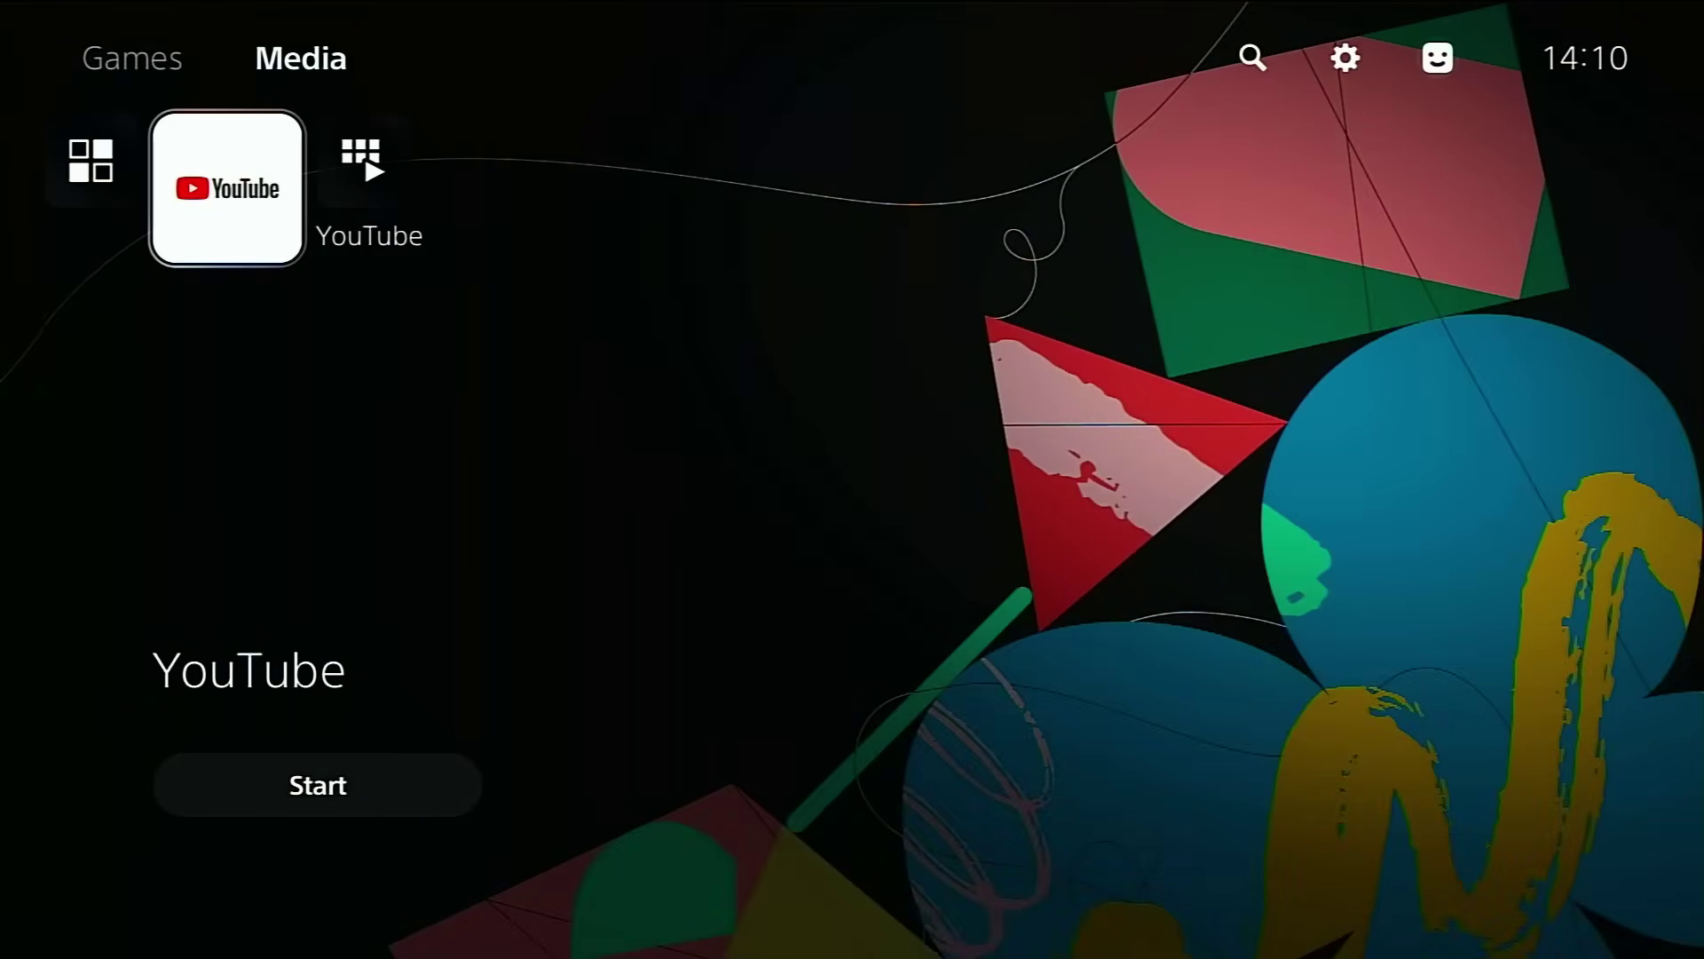
pyautogui.press('Return')
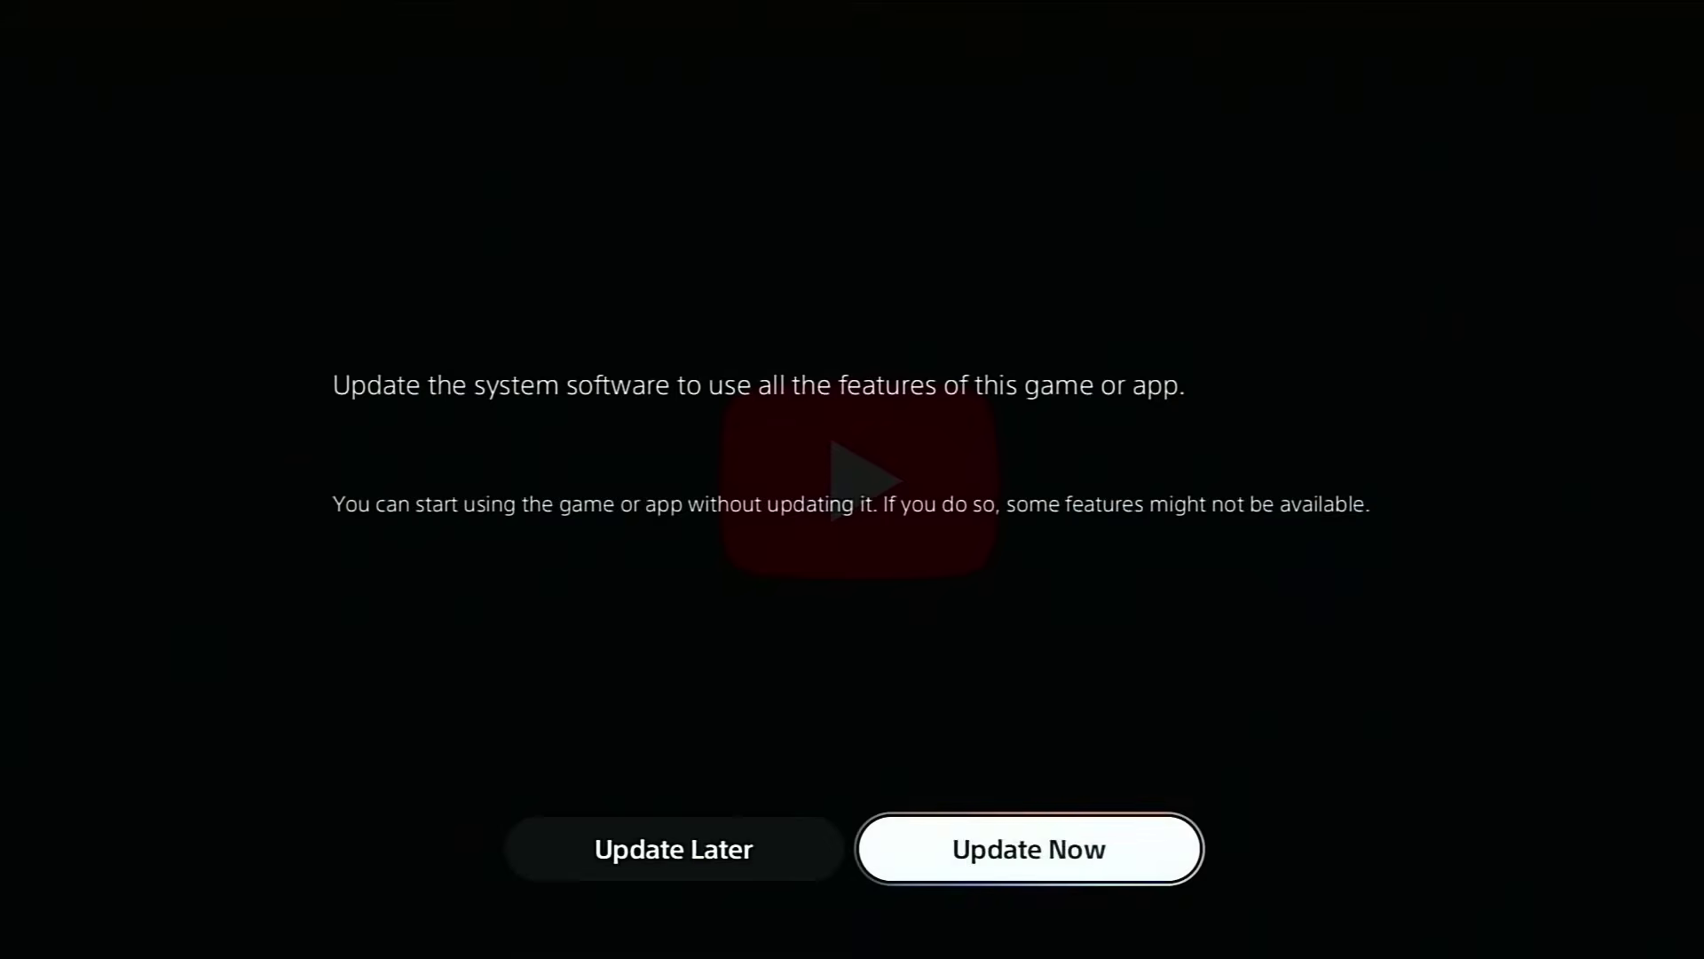
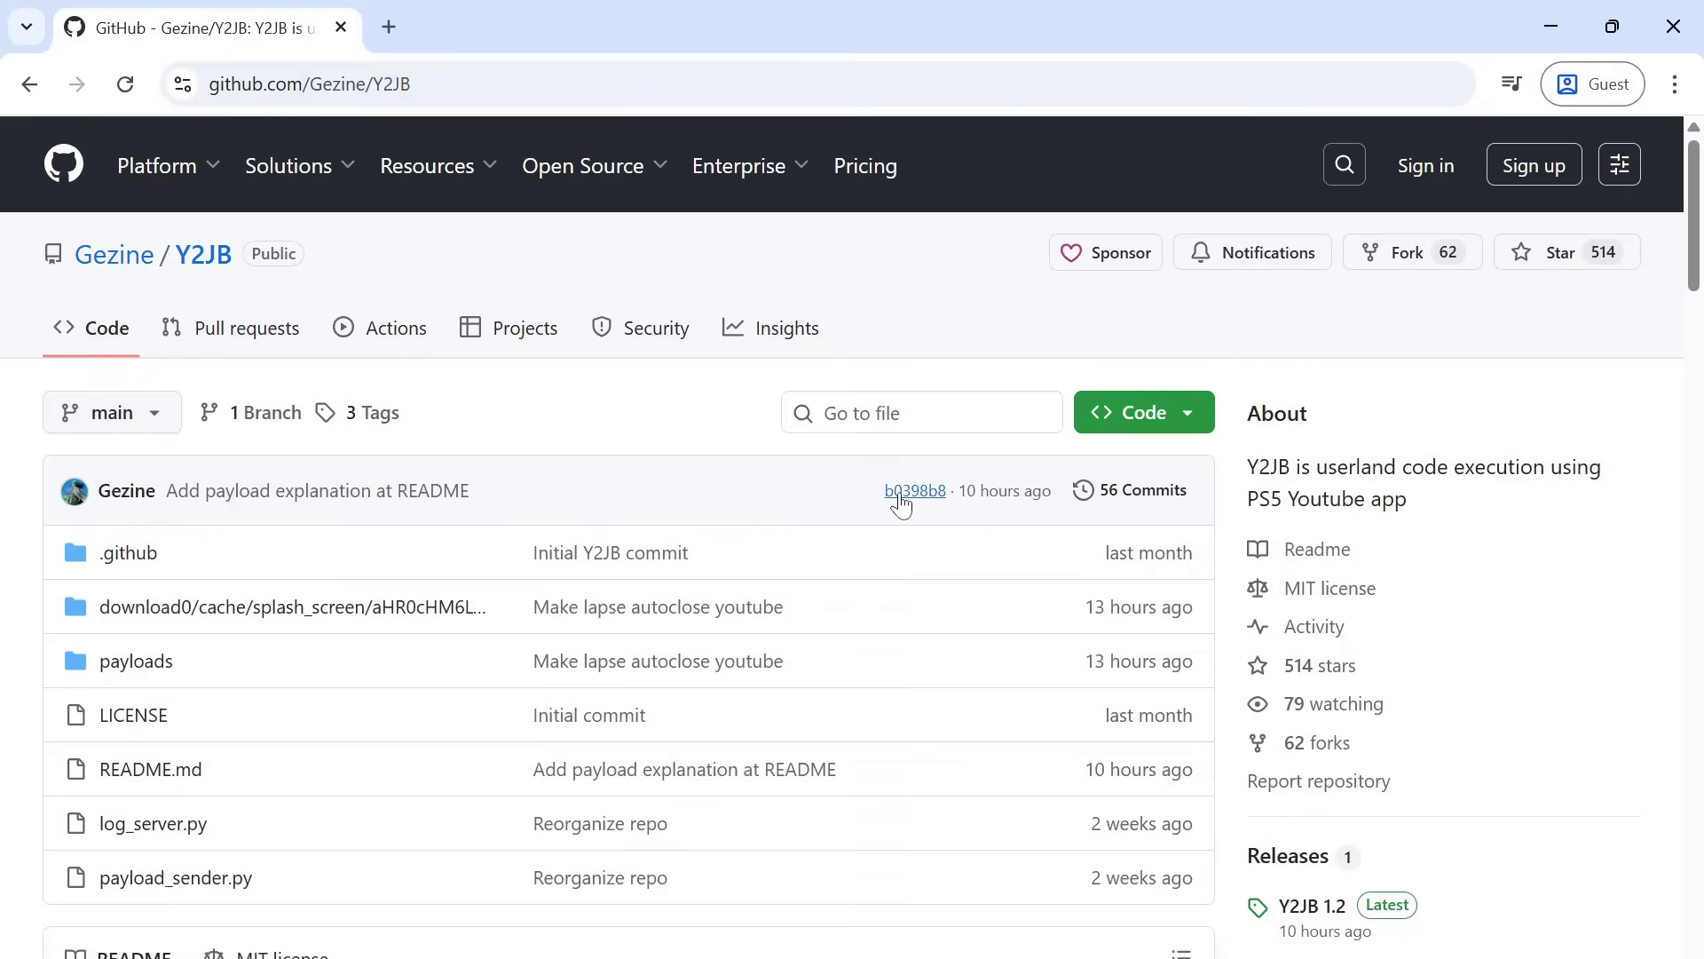
# Step: Switch to the Y2JB GitHub repository in the PC's web browser and download its main branch as a ZIP
pyautogui.click(1167, 425)
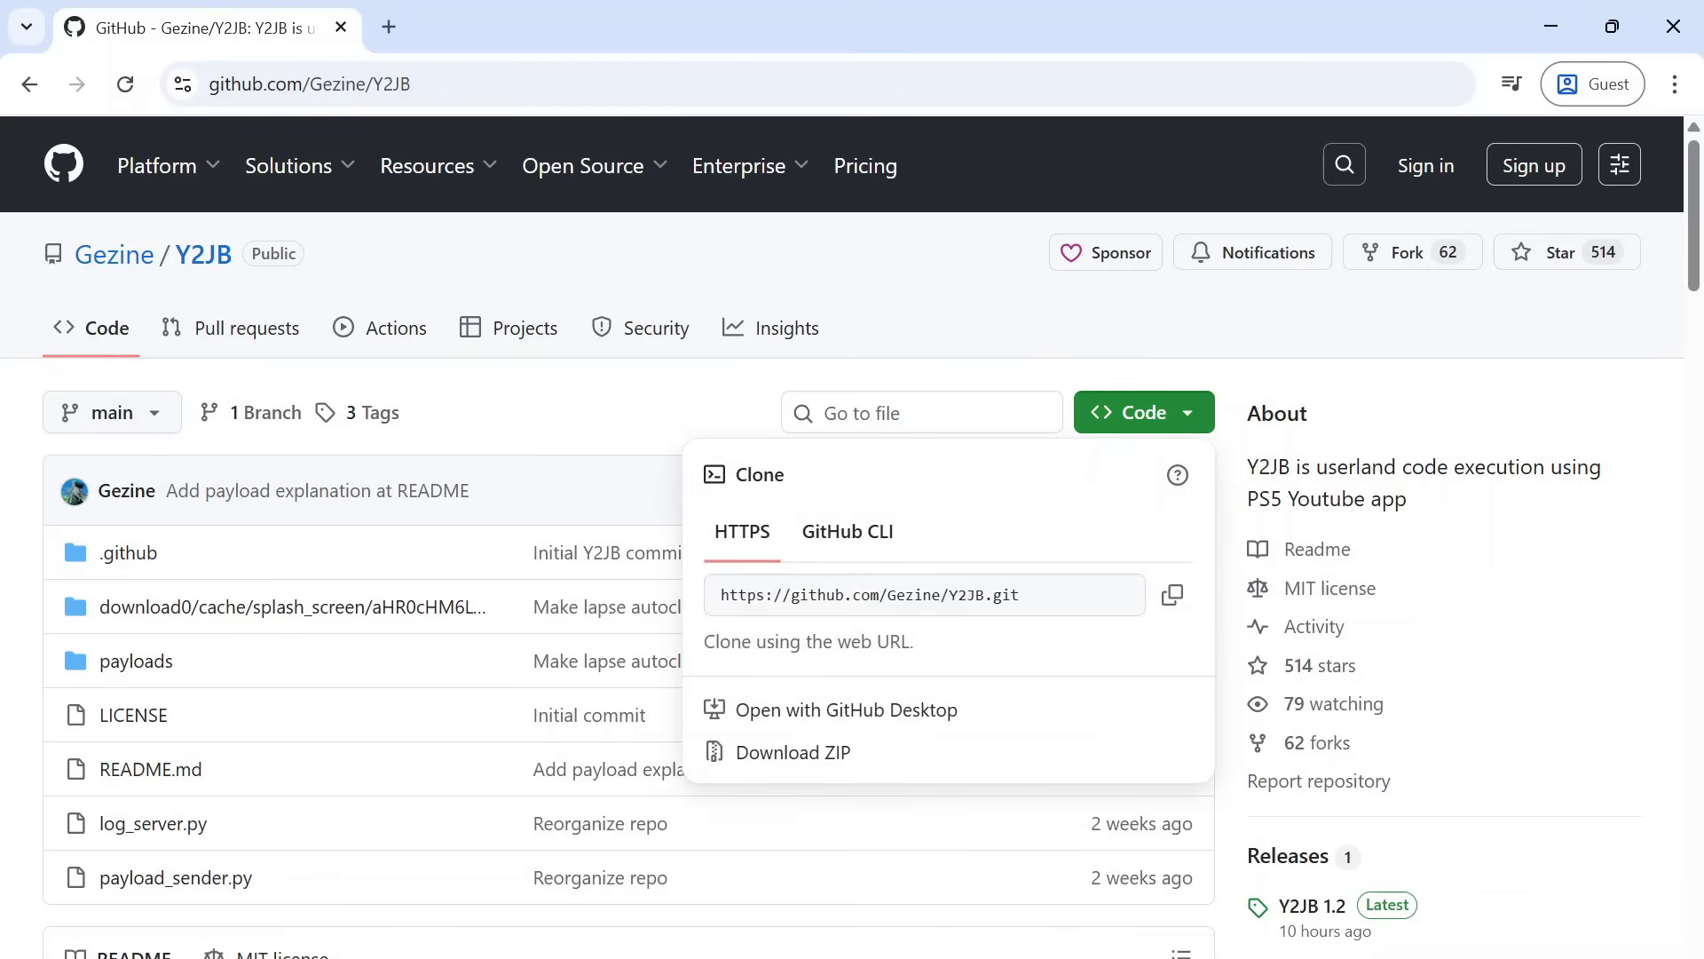
pyautogui.click(805, 762)
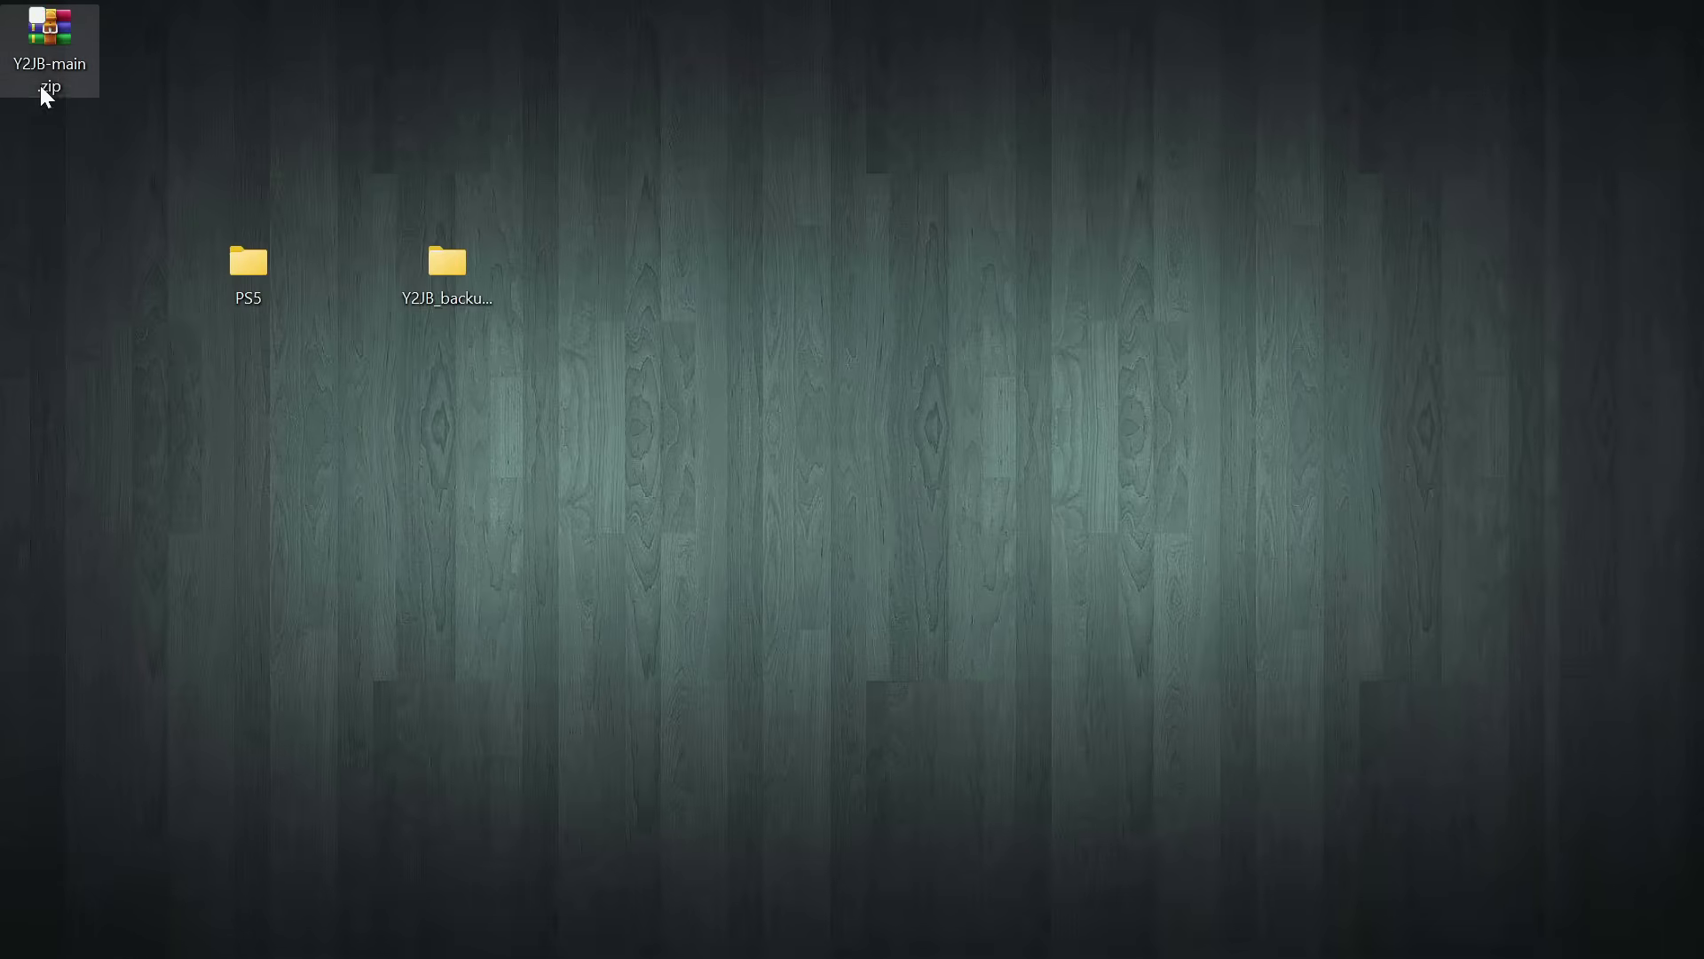
# Step: Place Y2JB-main.zip beside the other desktop items, extract it into a Y2JB-main folder and remove the archive
pyautogui.moveTo(40, 85); pyautogui.dragTo(657, 305)
pyautogui.rightClick(659, 311)
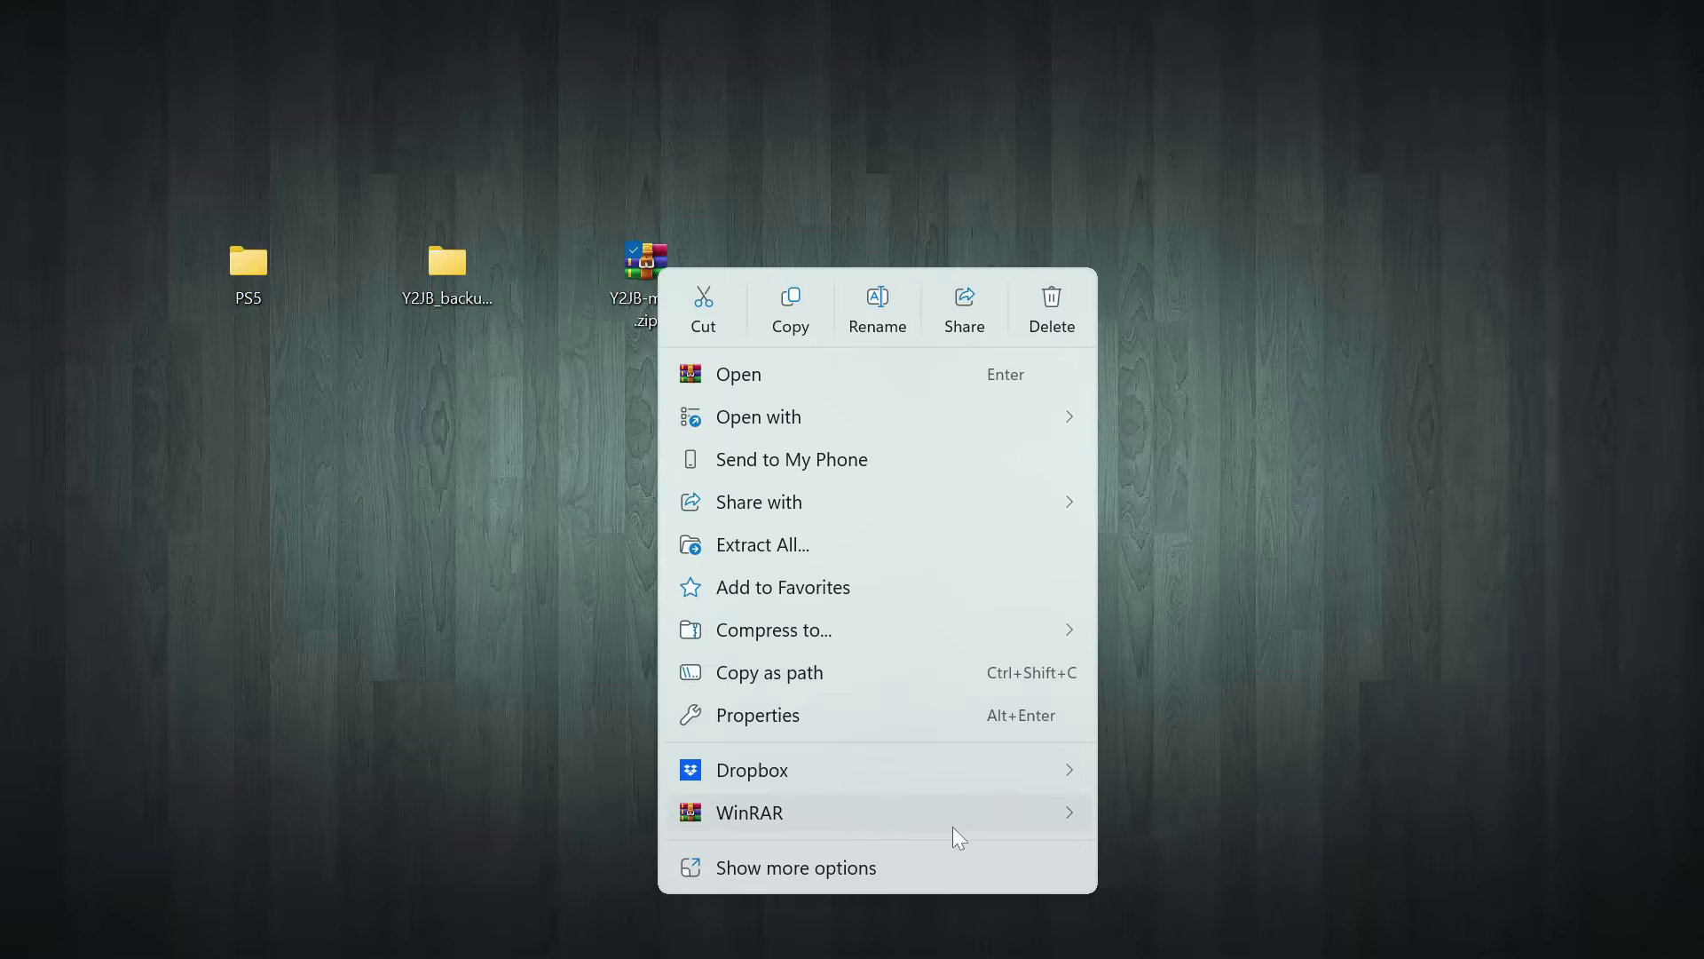
pyautogui.moveTo(952, 822)
pyautogui.click(1208, 898)
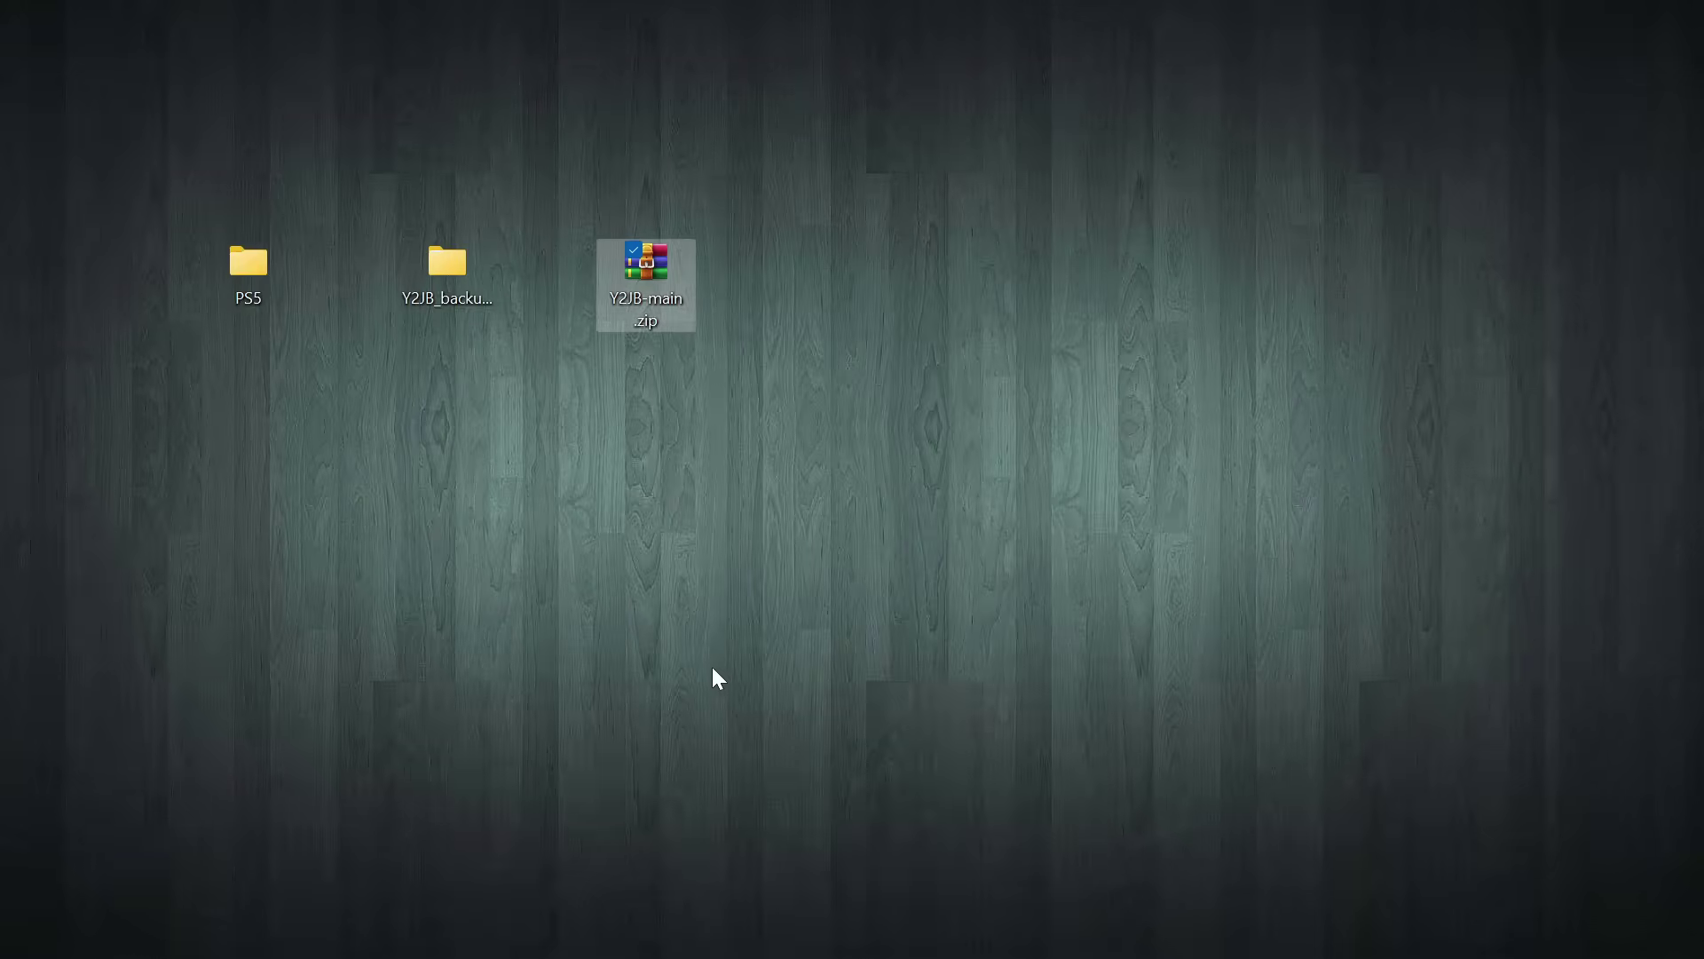
pyautogui.moveTo(49, 27); pyautogui.dragTo(619, 274)
pyautogui.rightClick(627, 266)
pyautogui.click(1034, 315)
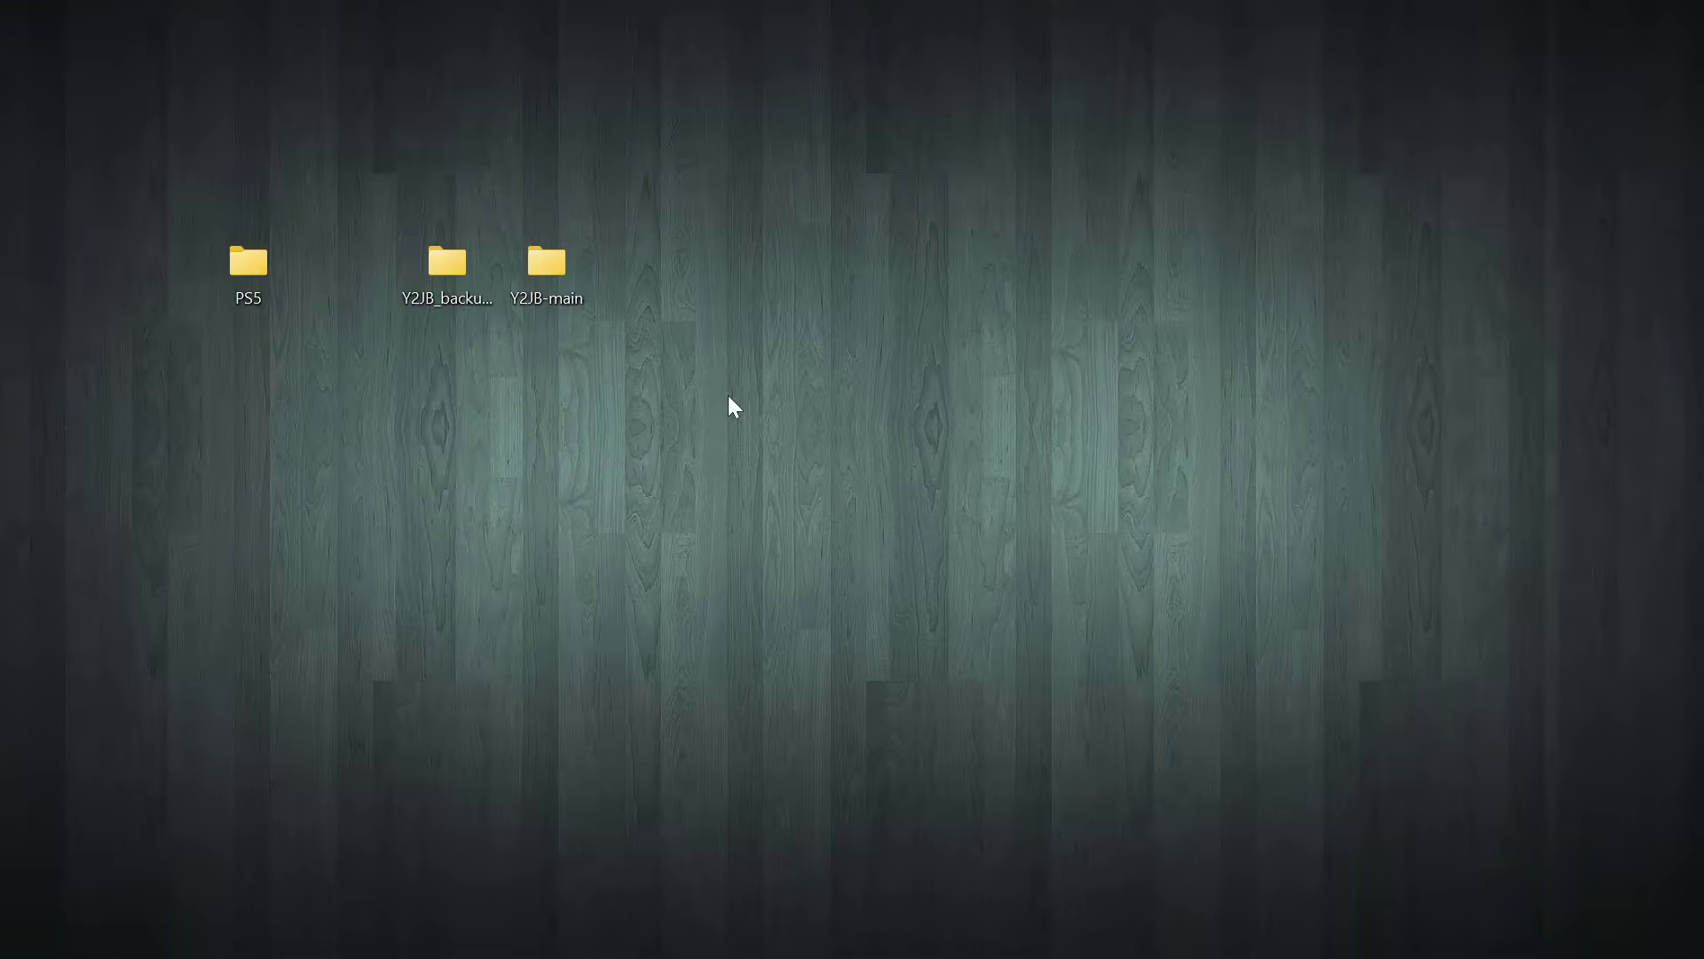
# Step: Move lapse.js from the payloads folder inside Y2JB-main to the desktop and close the folder window
pyautogui.doubleClick(553, 289)
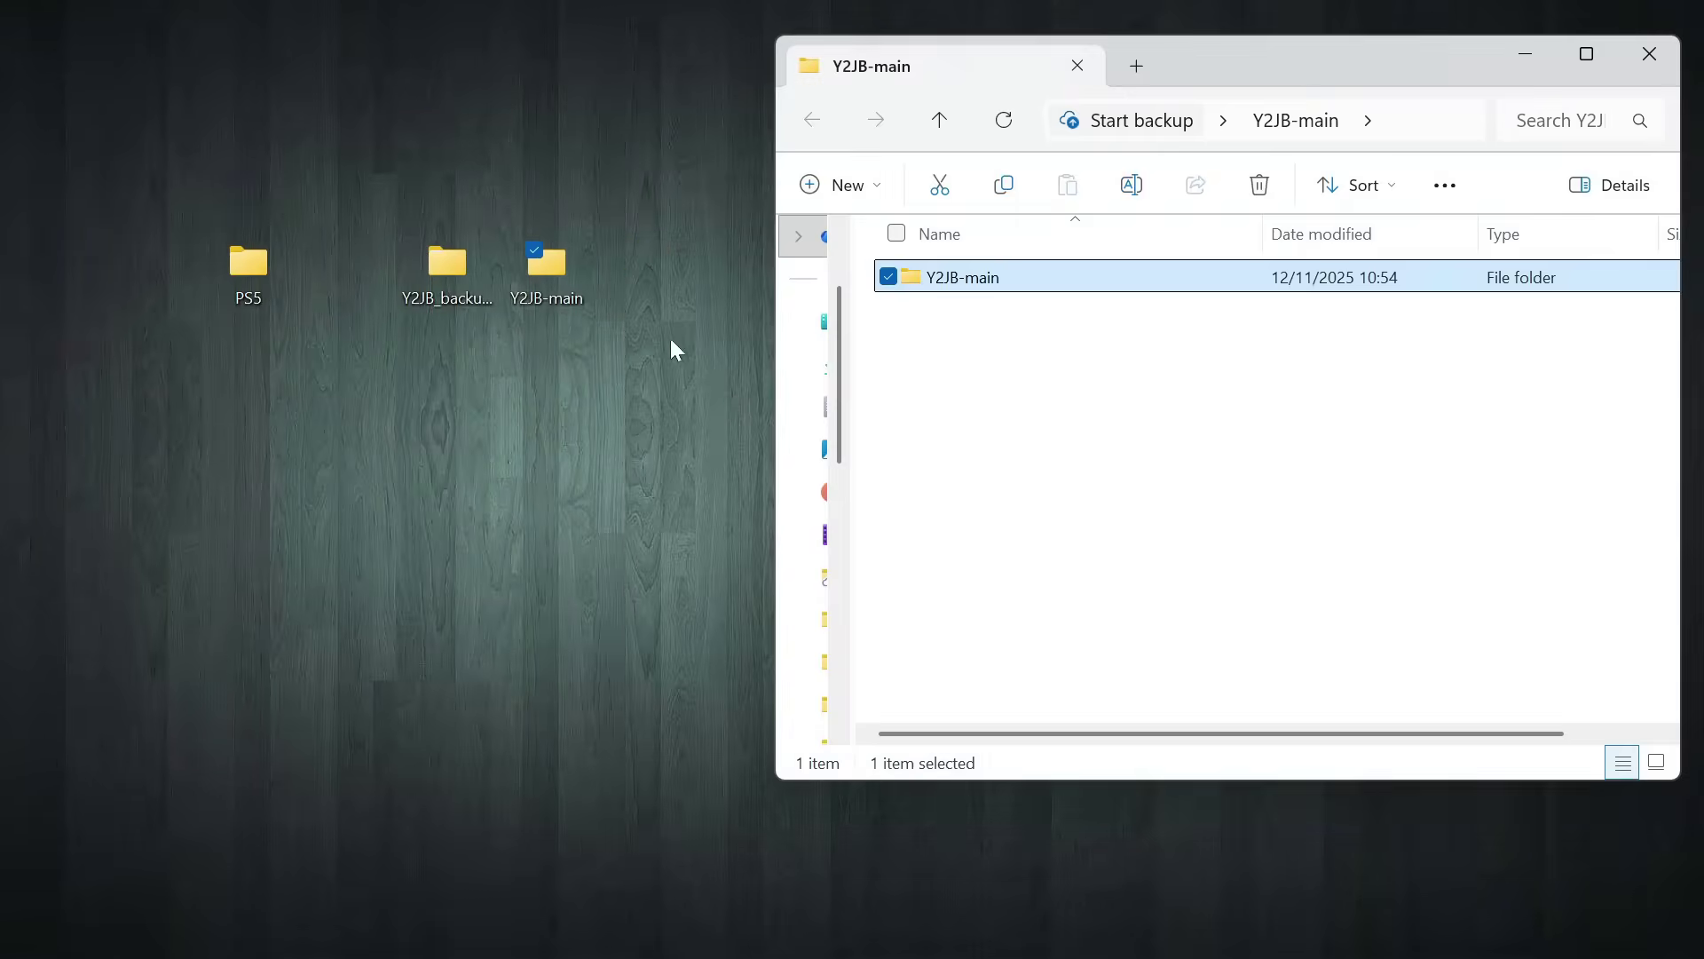
pyautogui.doubleClick(991, 281)
pyautogui.click(990, 353)
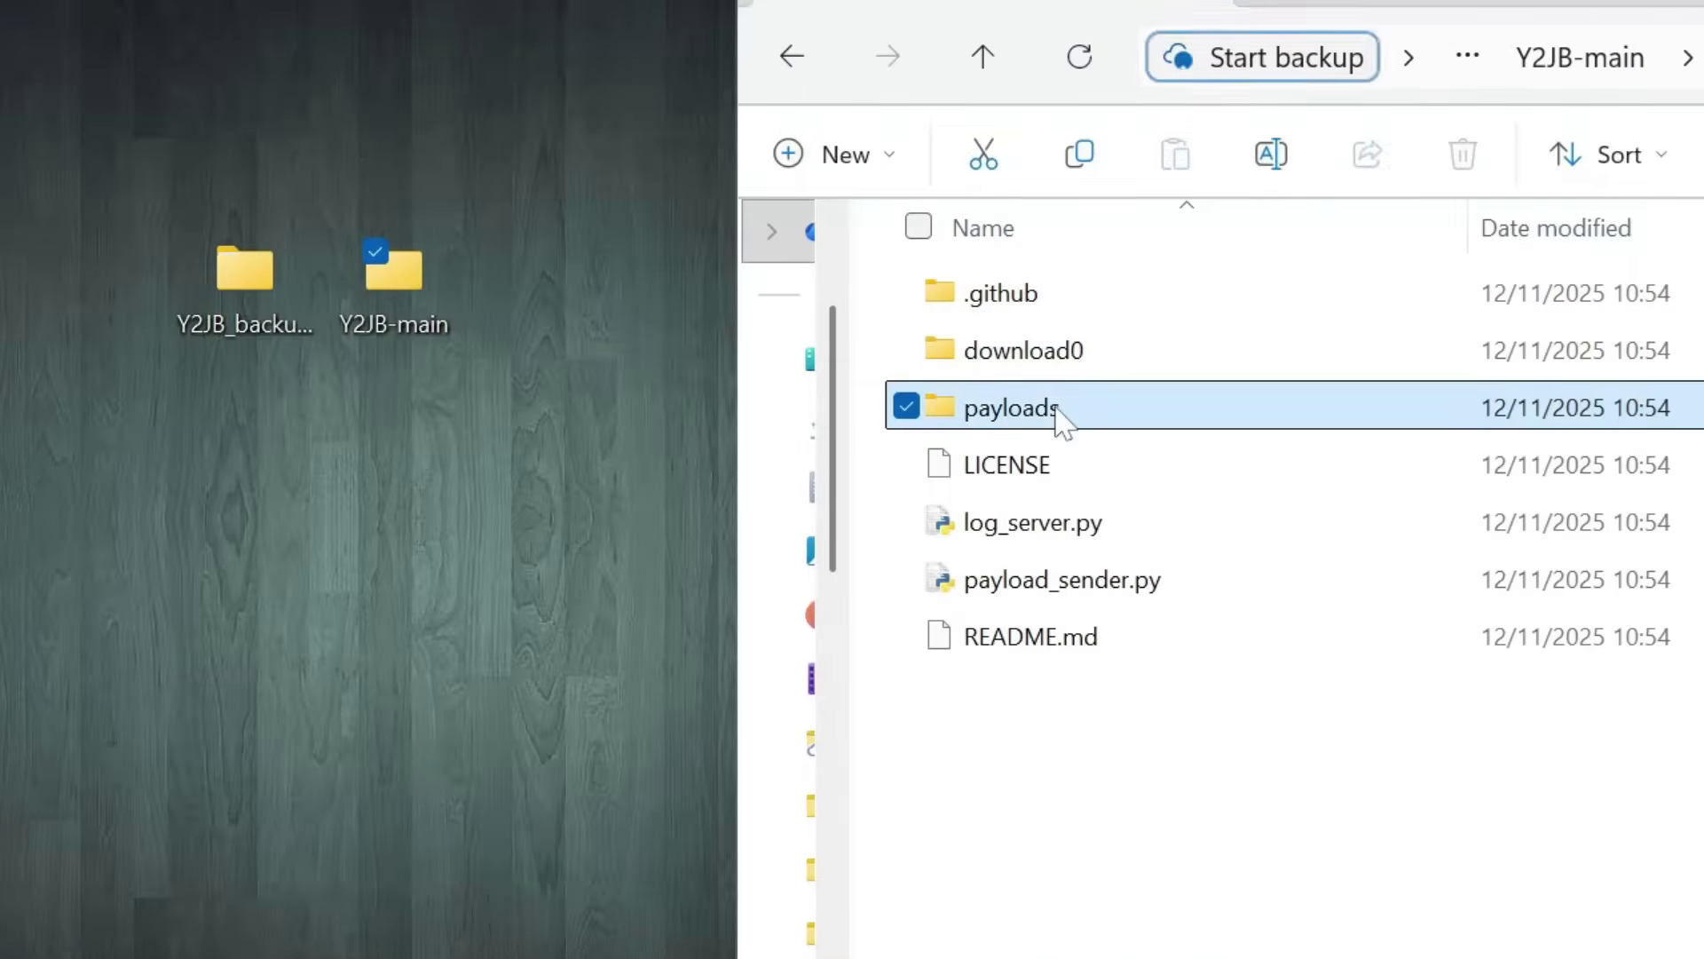
pyautogui.doubleClick(1063, 416)
pyautogui.click(1043, 417)
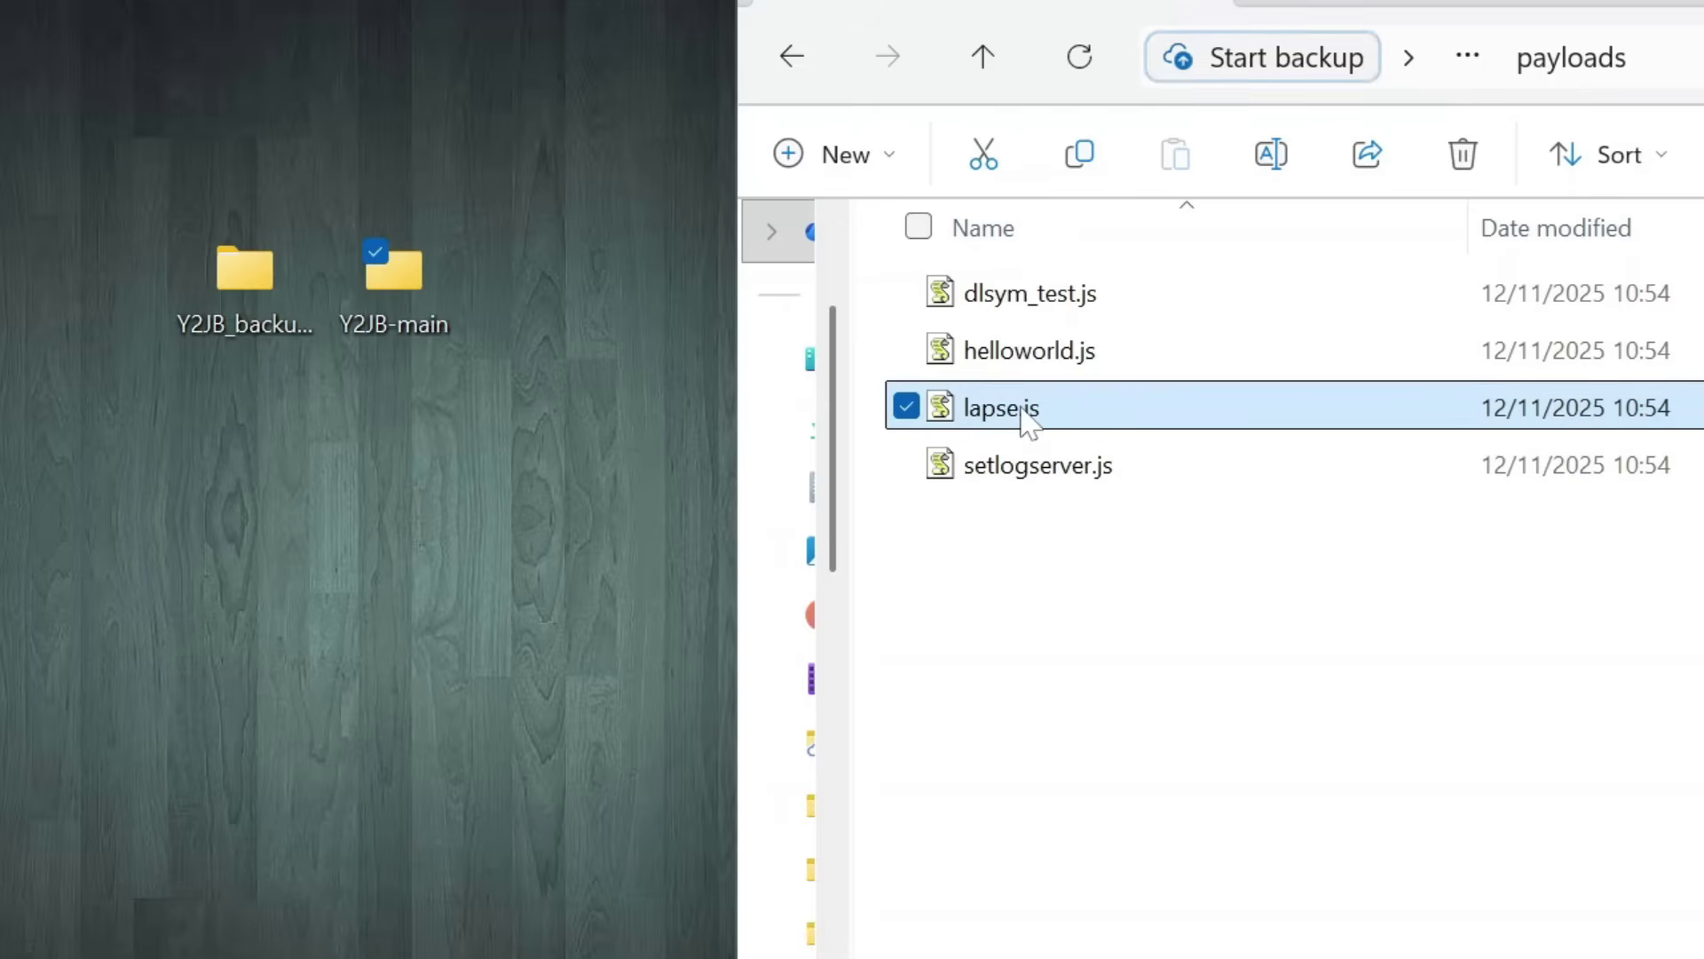
pyautogui.moveTo(1019, 425); pyautogui.dragTo(548, 306)
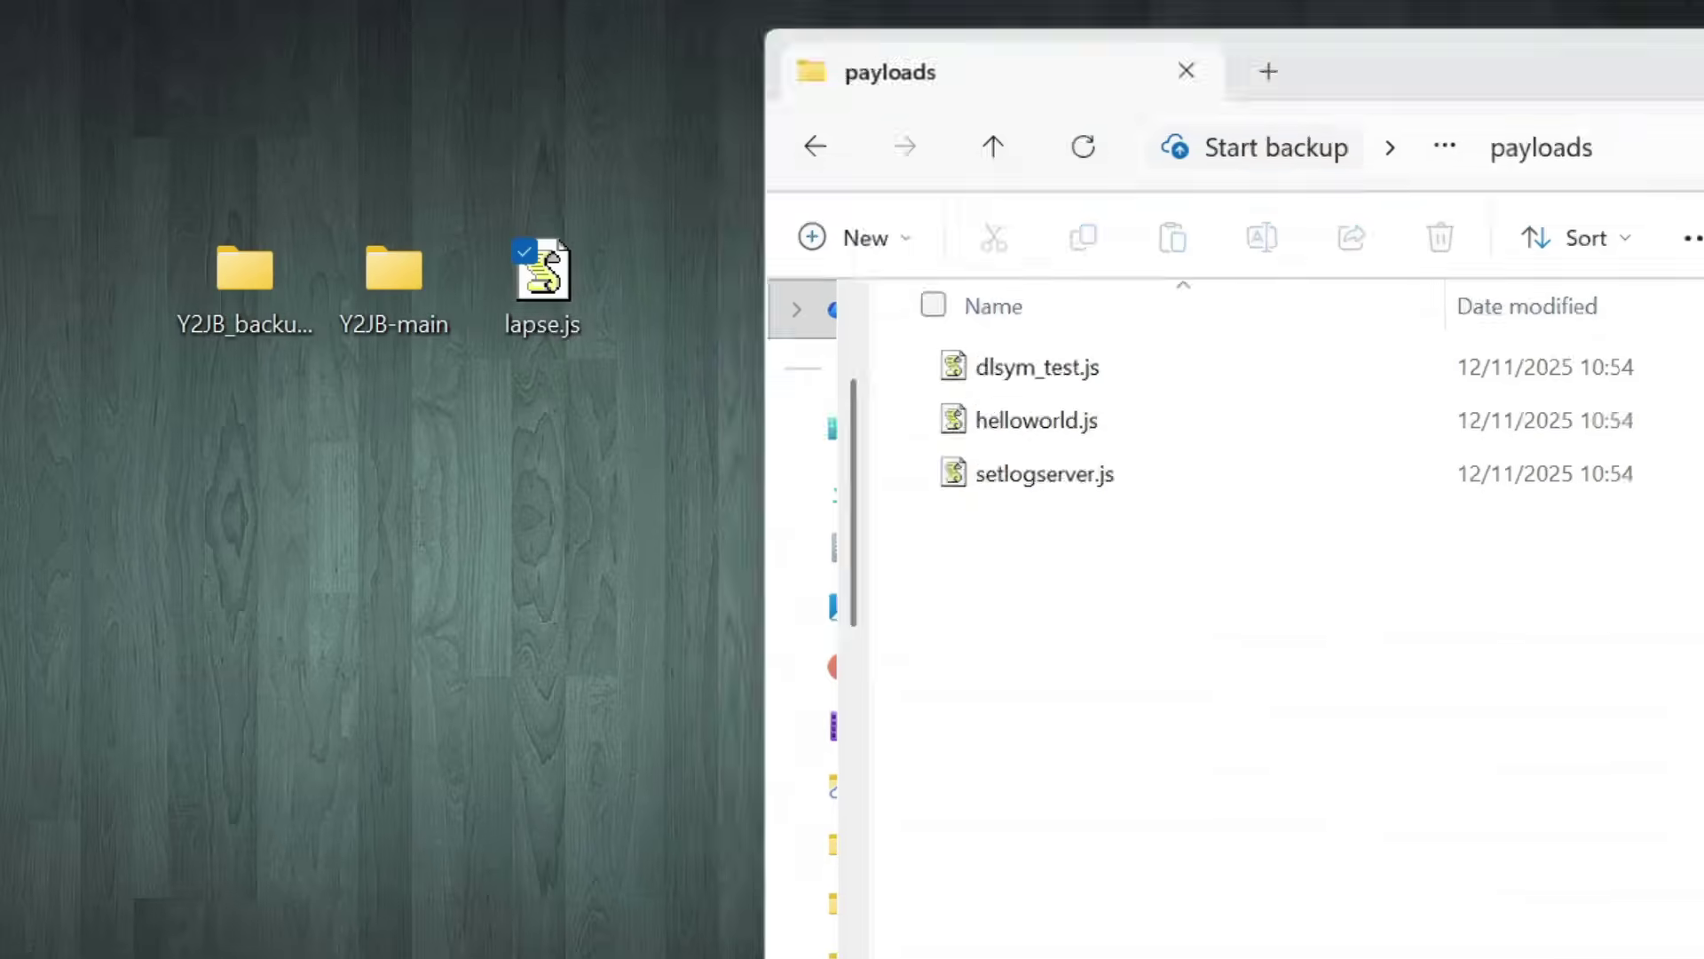
pyautogui.hotkey('alt', 'F4')
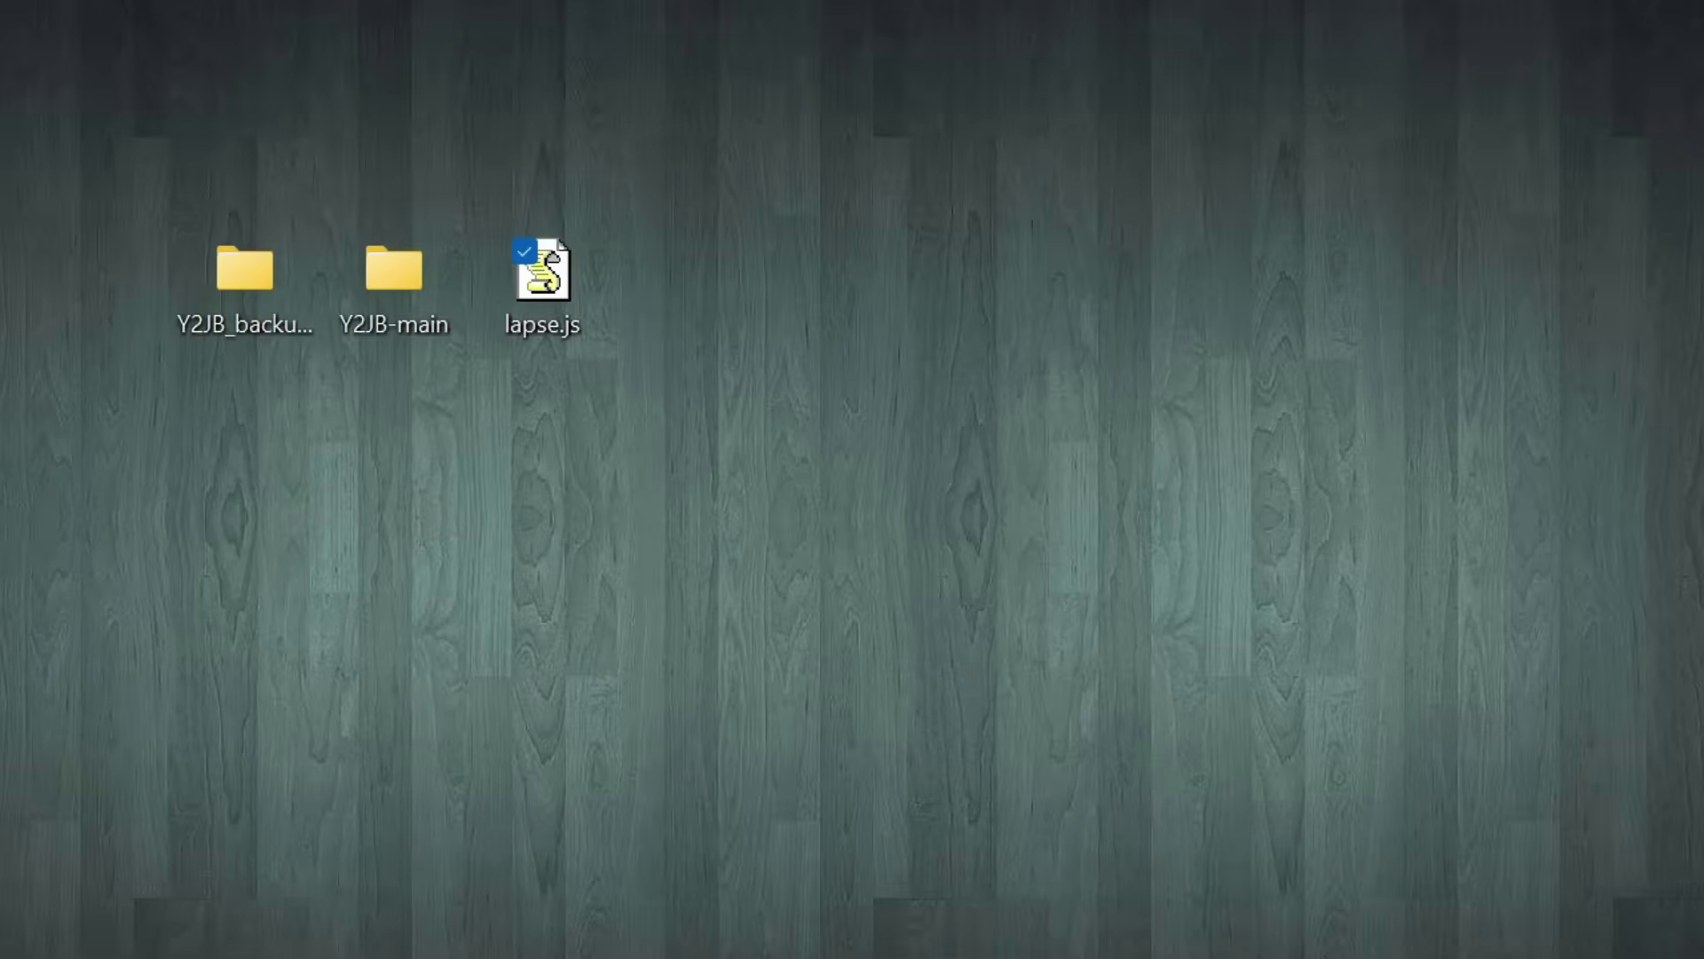
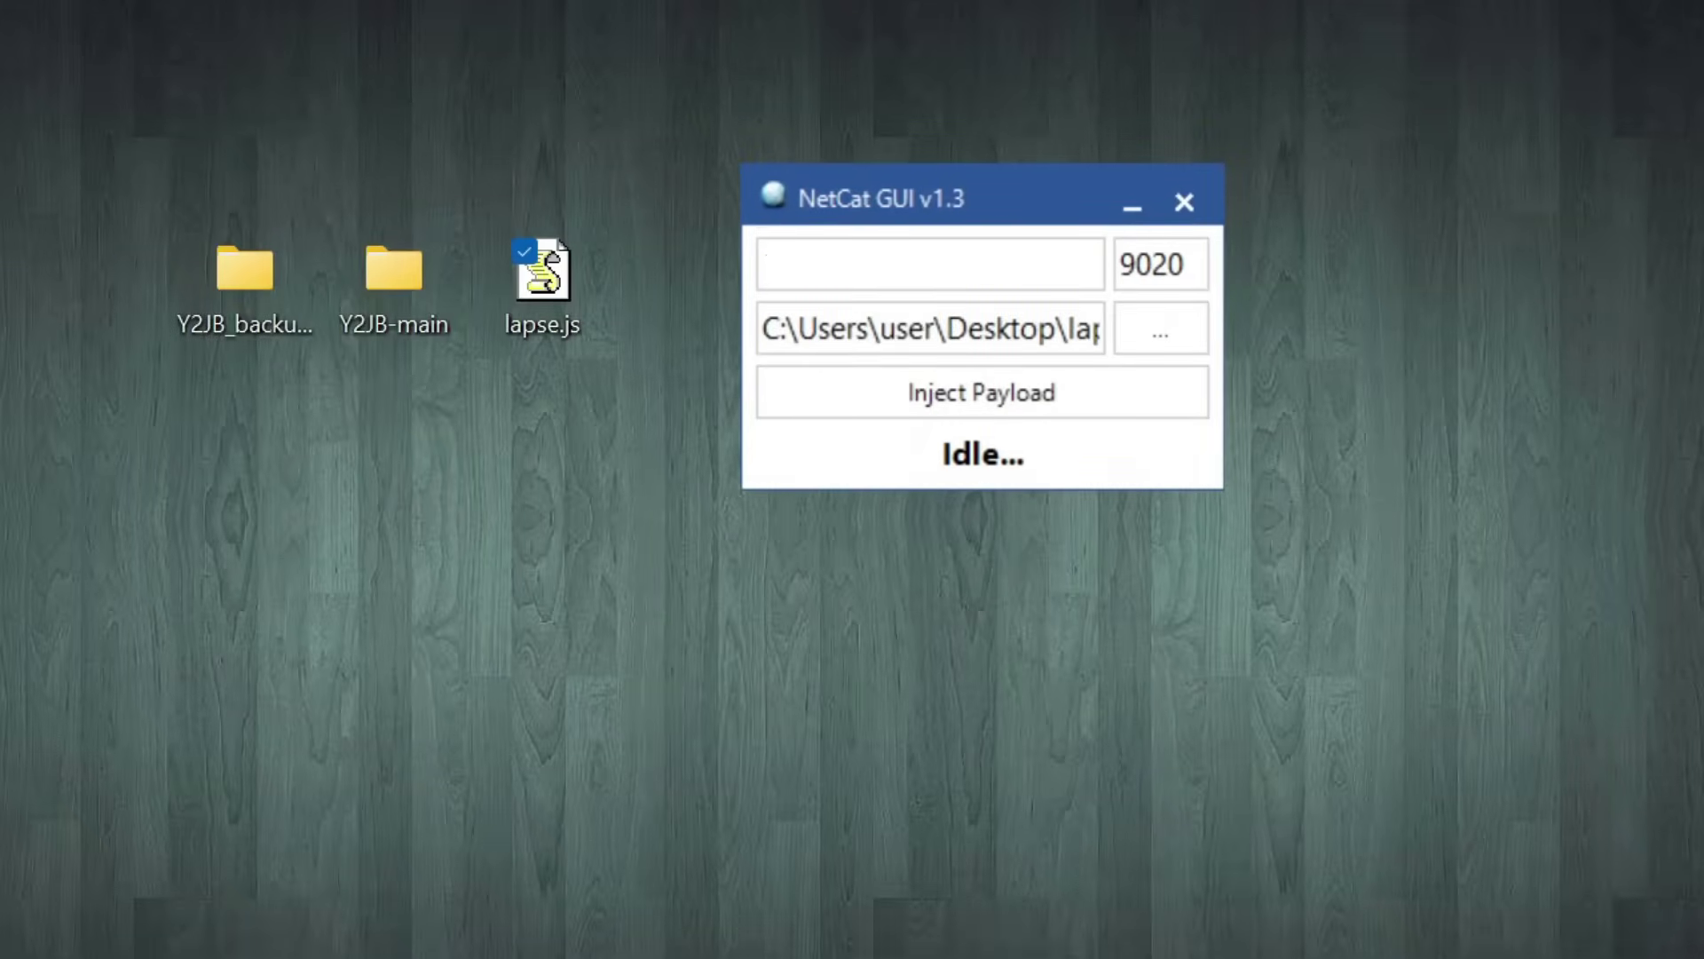
# Step: Enter 192.168.10.244 as the console's IP address in NetCat GUI for sending lapse.js
pyautogui.write('192.168.10.244')
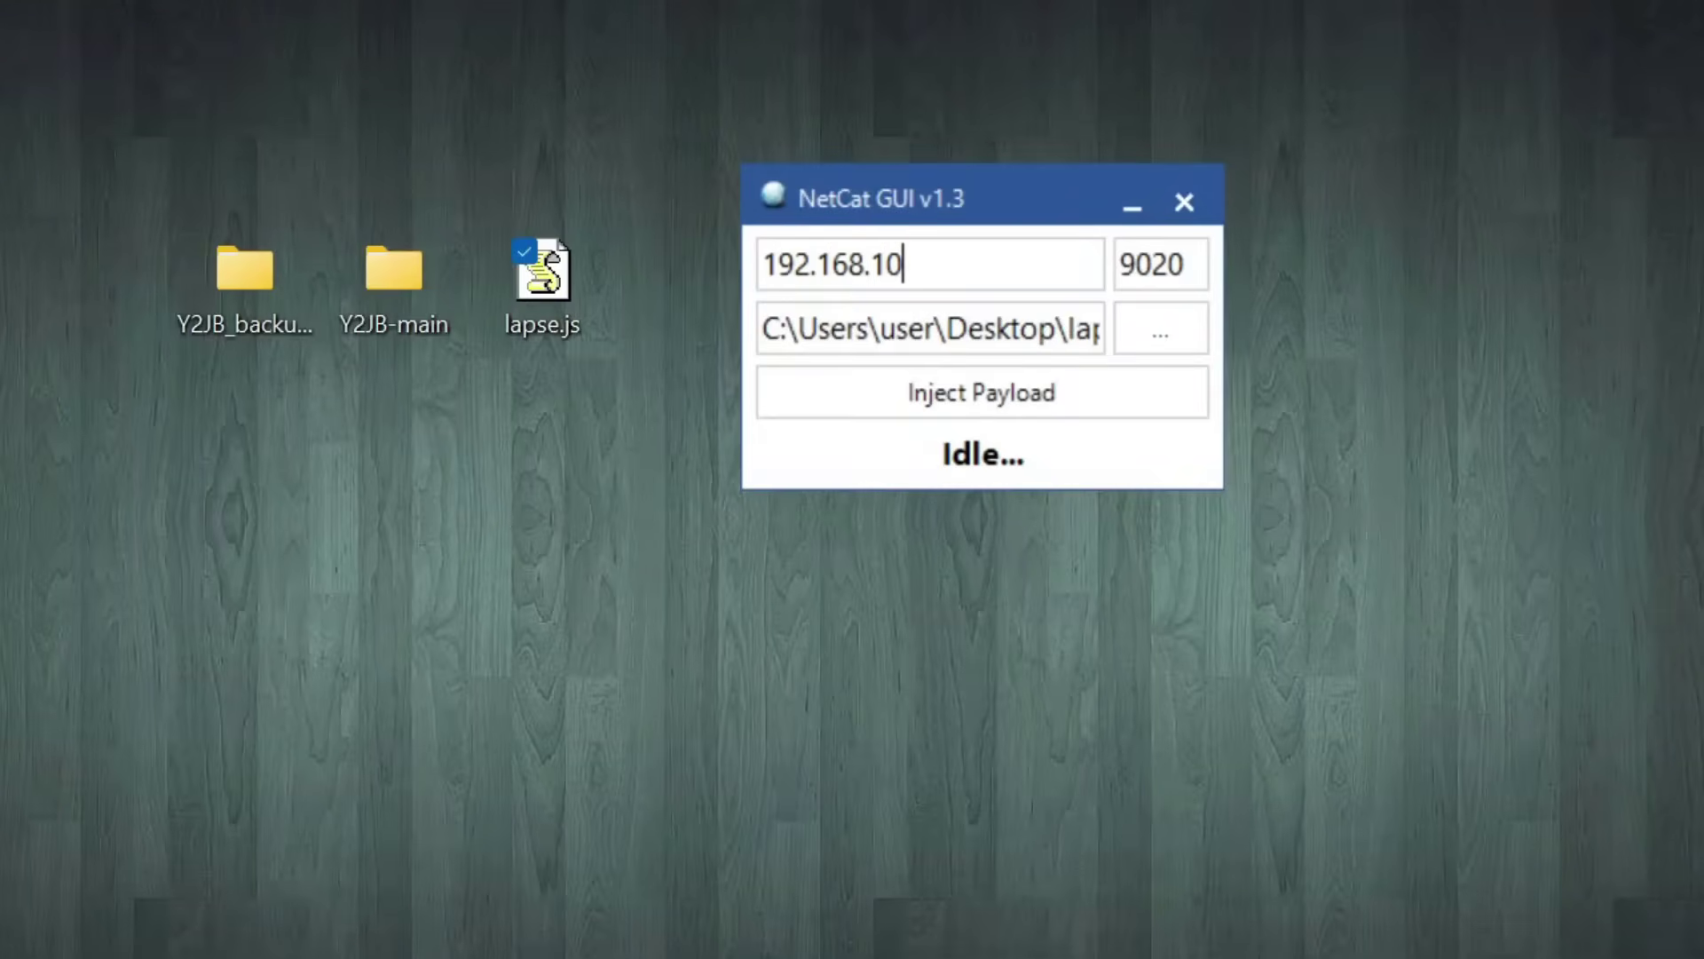
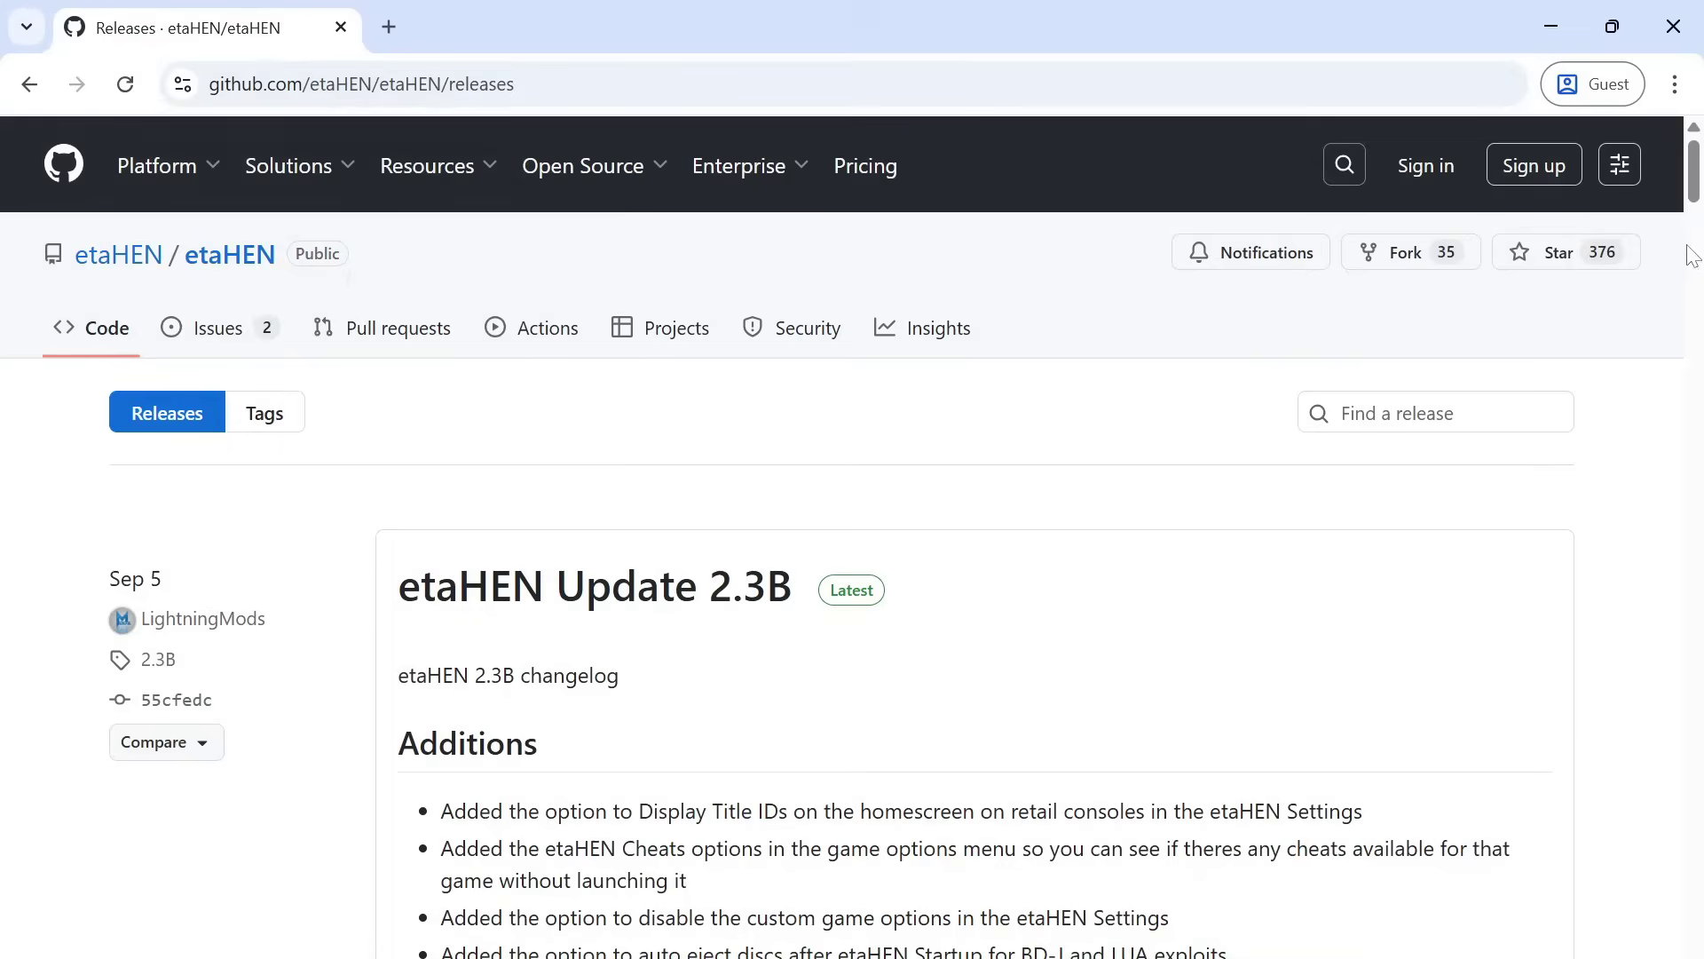
# Step: Look through the etaHEN 2.3B release page on GitHub and open the pinned messages of Discord's etahen-public-test channel
pyautogui.scroll(-15, 721, 506)
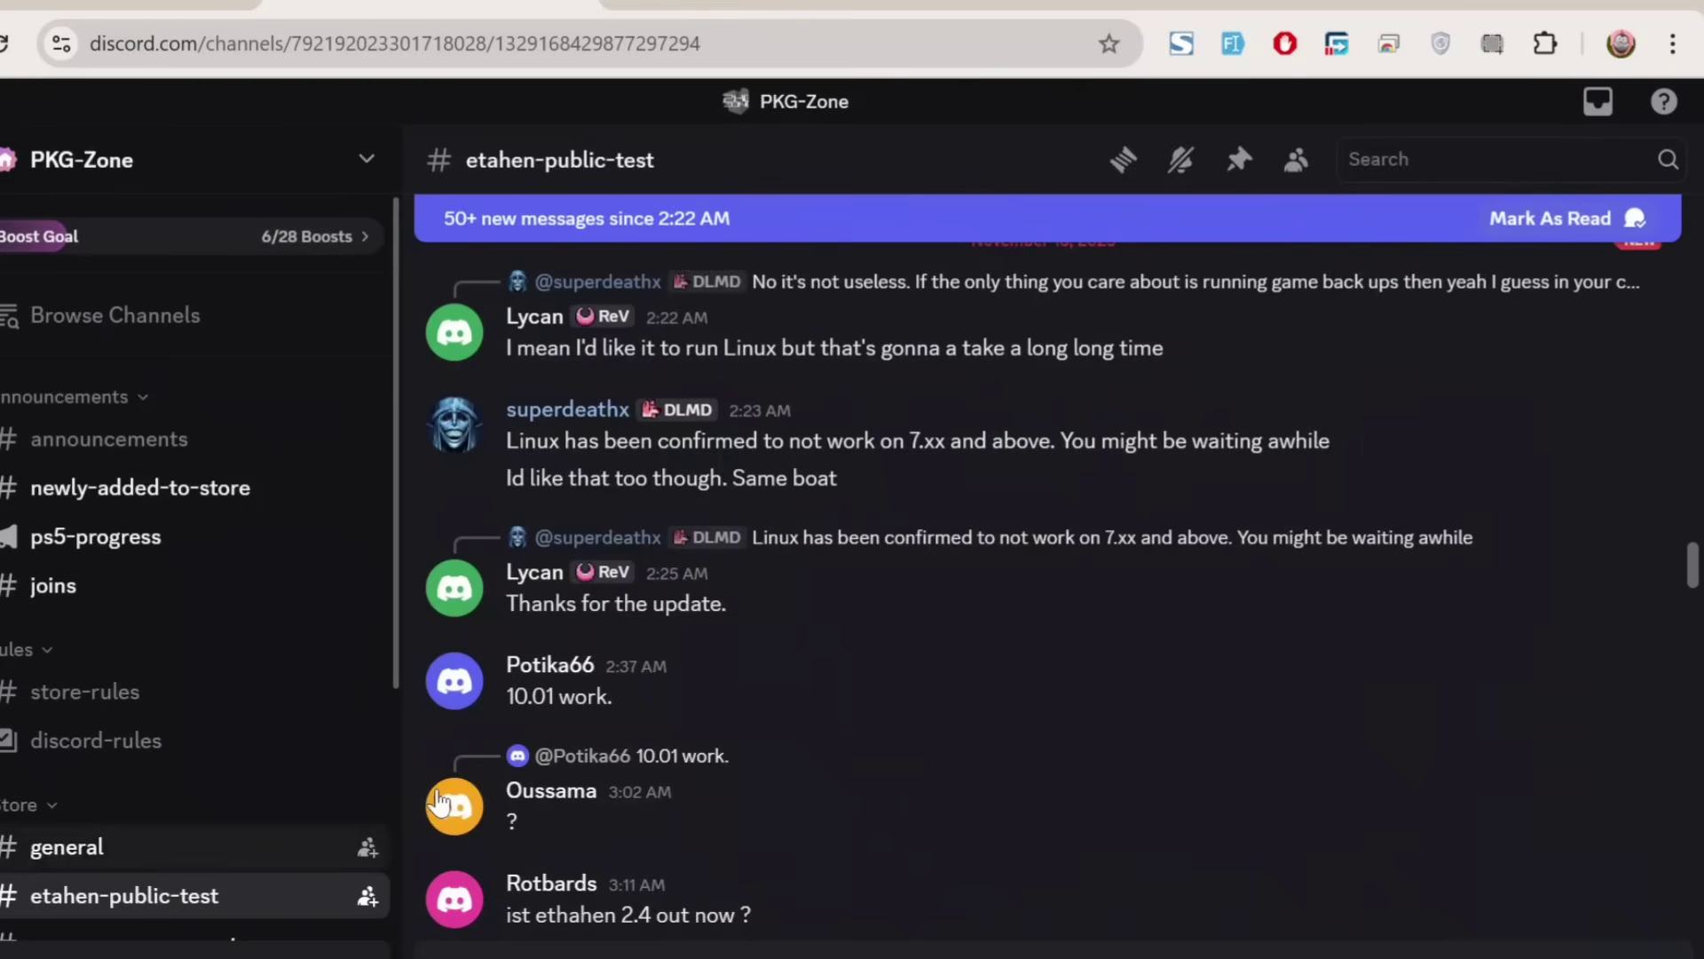
pyautogui.click(1236, 165)
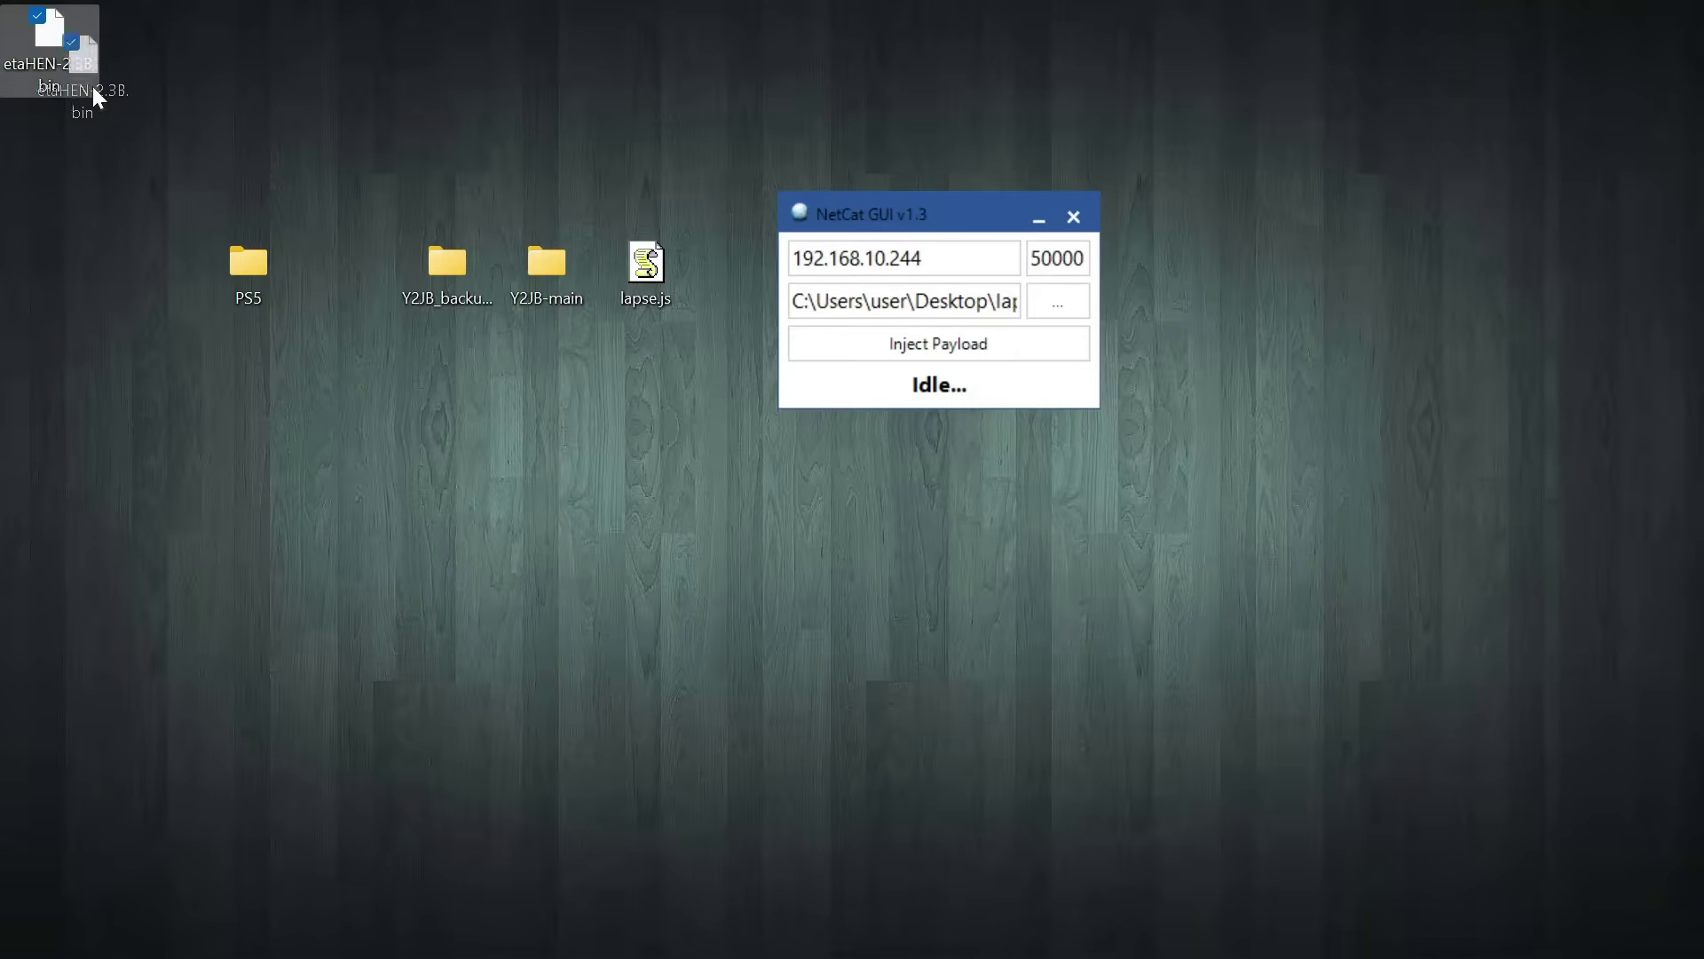
# Step: Place the etaHEN-2.3B.bin file beside lapse.js, load it as the payload in NetCat GUI and set the port to 9021
pyautogui.moveTo(92, 94); pyautogui.dragTo(715, 290)
pyautogui.moveTo(923, 217); pyautogui.dragTo(1012, 228)
pyautogui.moveTo(705, 307); pyautogui.dragTo(835, 482)
pyautogui.moveTo(1122, 348); pyautogui.dragTo(1123, 348)
pyautogui.click(1229, 280)
pyautogui.doubleClick(1230, 279)
pyautogui.press('BackSpace')
pyautogui.write('9021')
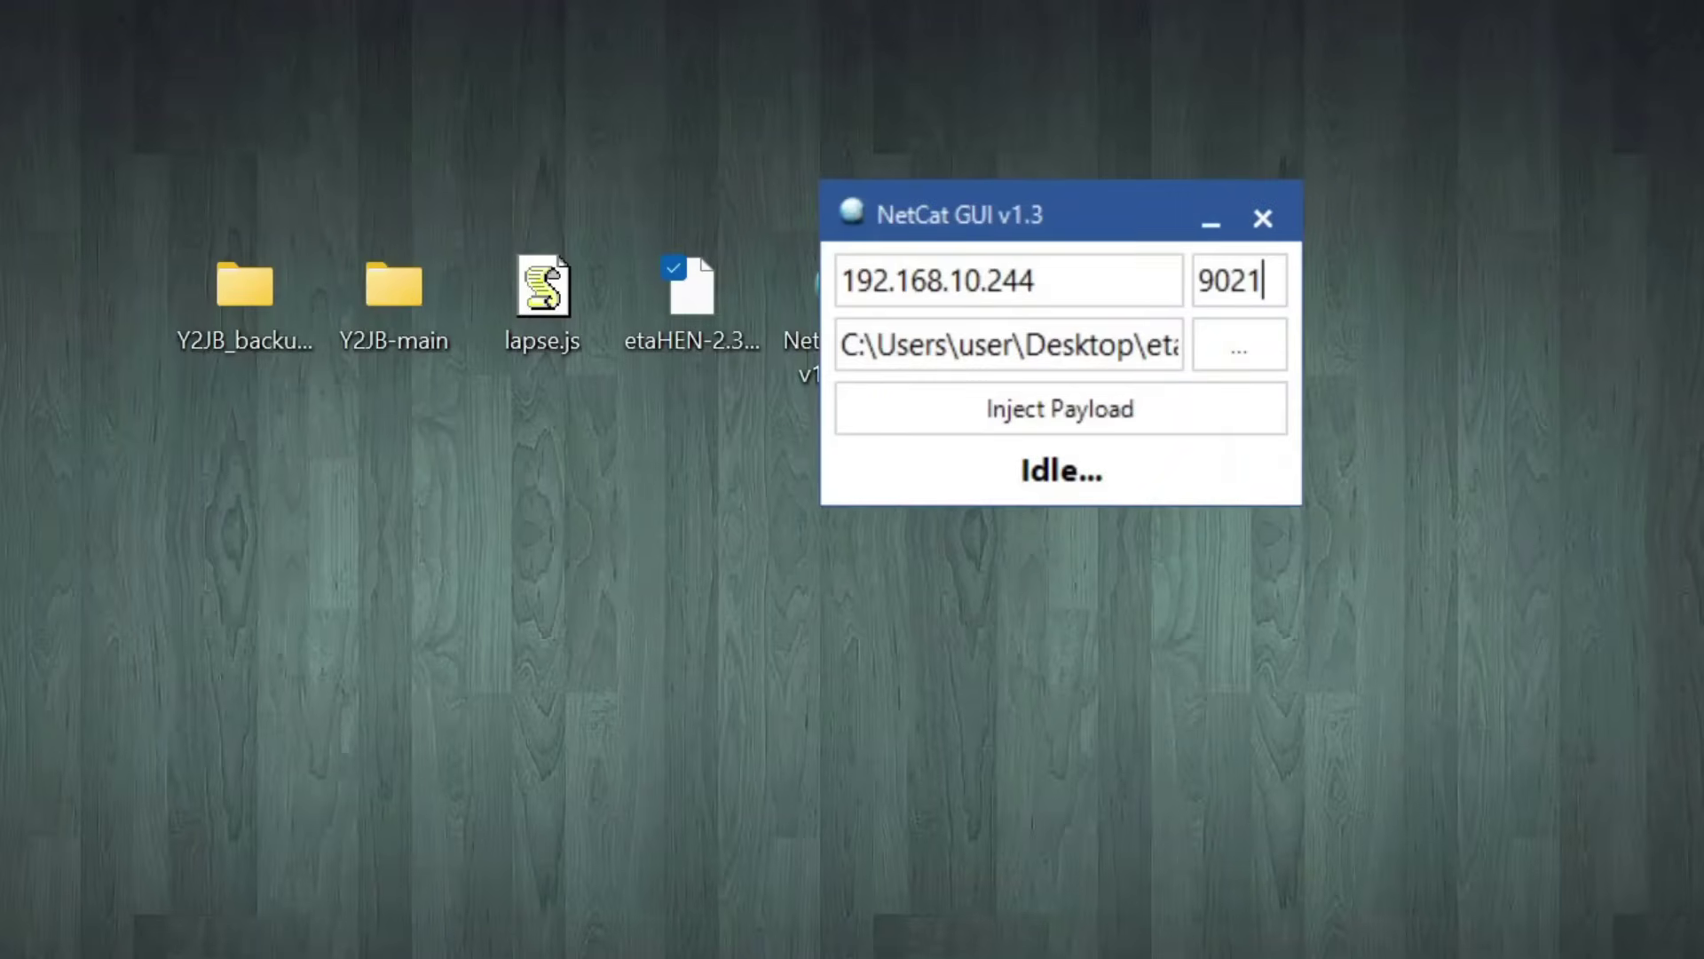
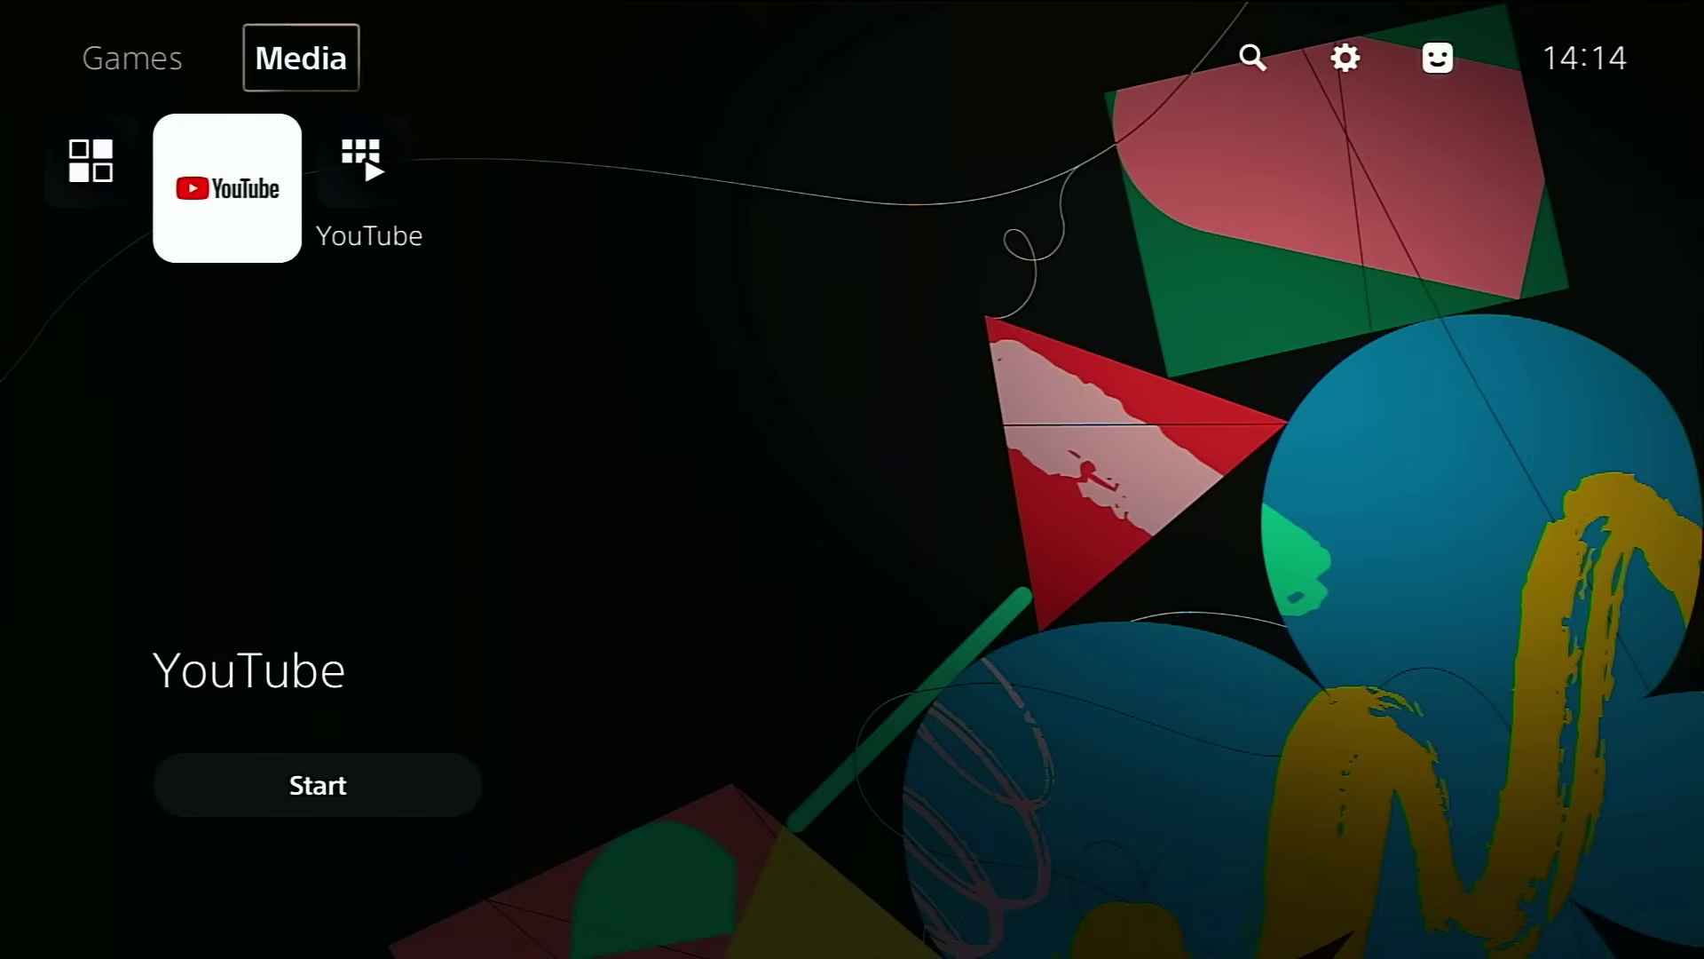
# Step: Open the PS5 settings from the home screen and enter the etaHEN Toolbox at the end of the list
pyautogui.press('Up')
pyautogui.press('Return')
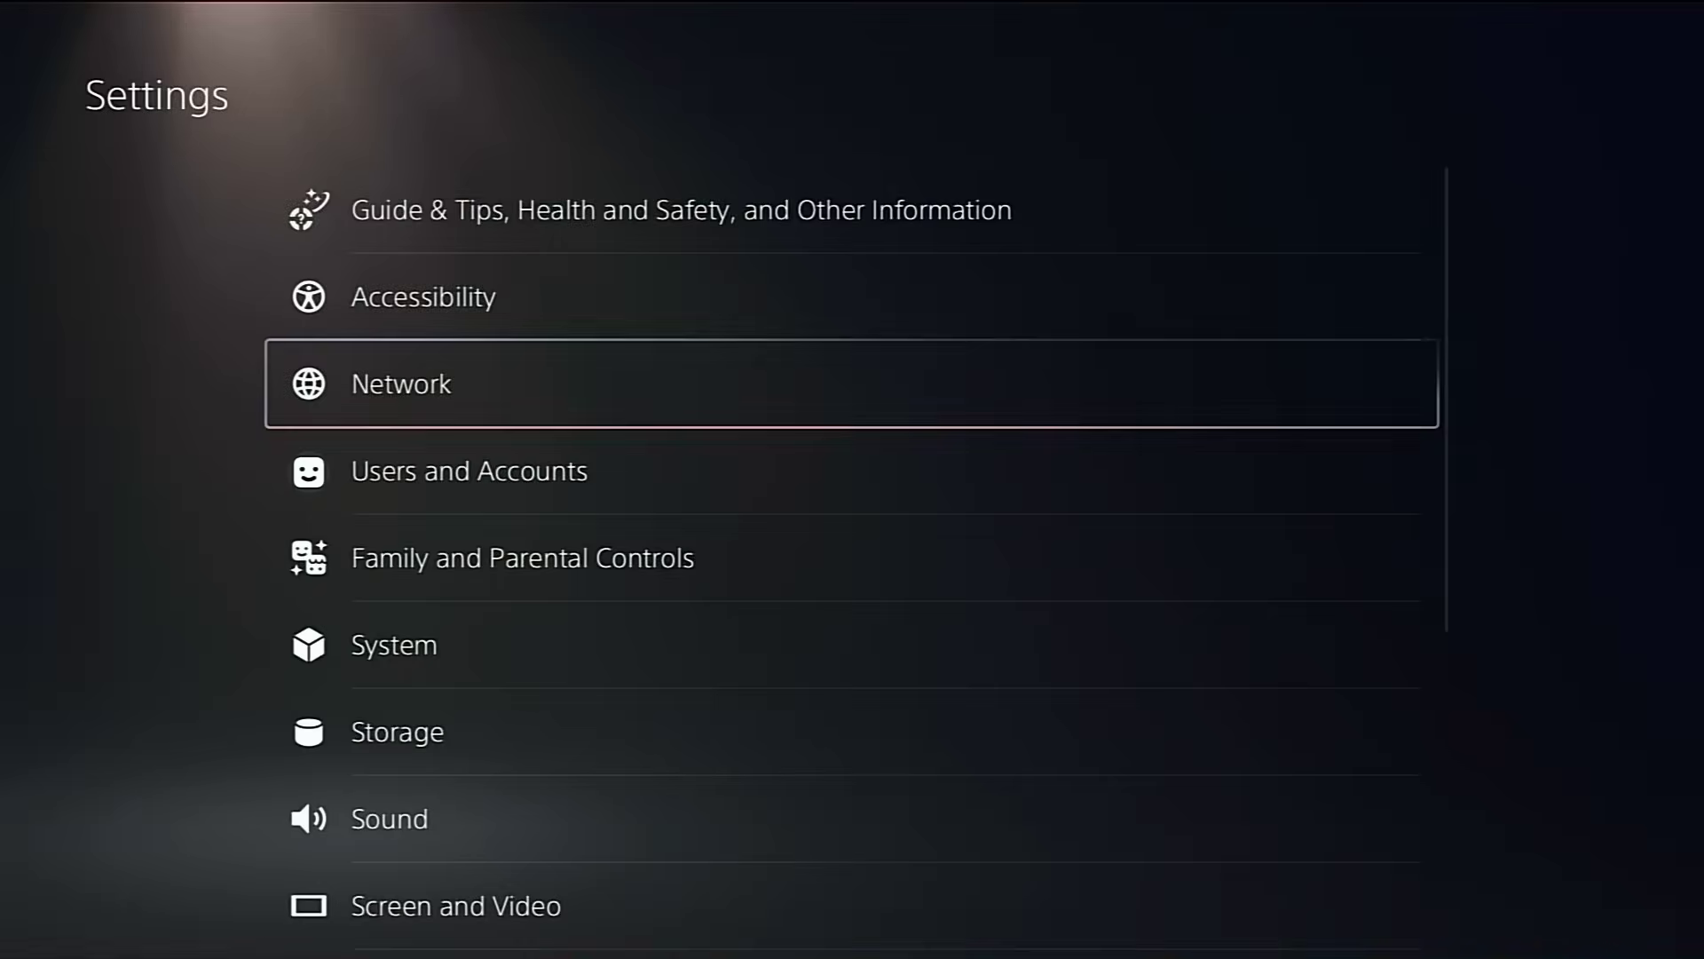
pyautogui.press('Down')
pyautogui.press('Down')
pyautogui.press('Down')
pyautogui.press('Down')
pyautogui.press('Down')
pyautogui.press('Down')
pyautogui.press('Down')
pyautogui.press('Down')
pyautogui.press('Down')
pyautogui.press('Down')
pyautogui.press('Down')
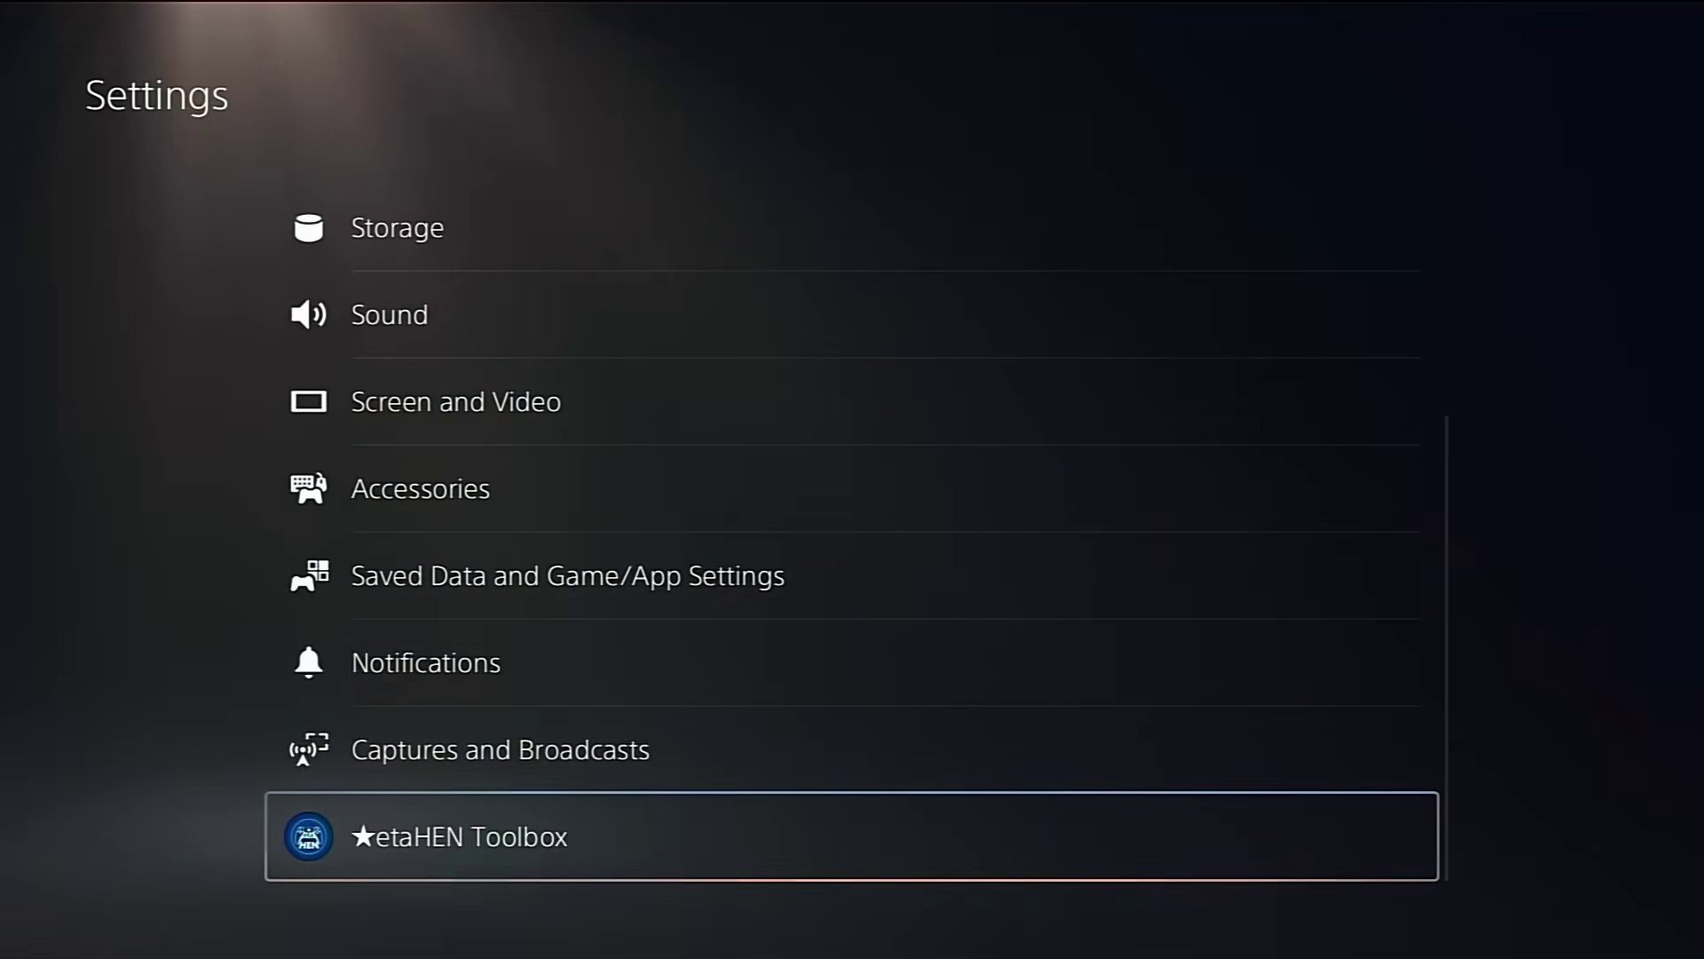
pyautogui.press('Return')
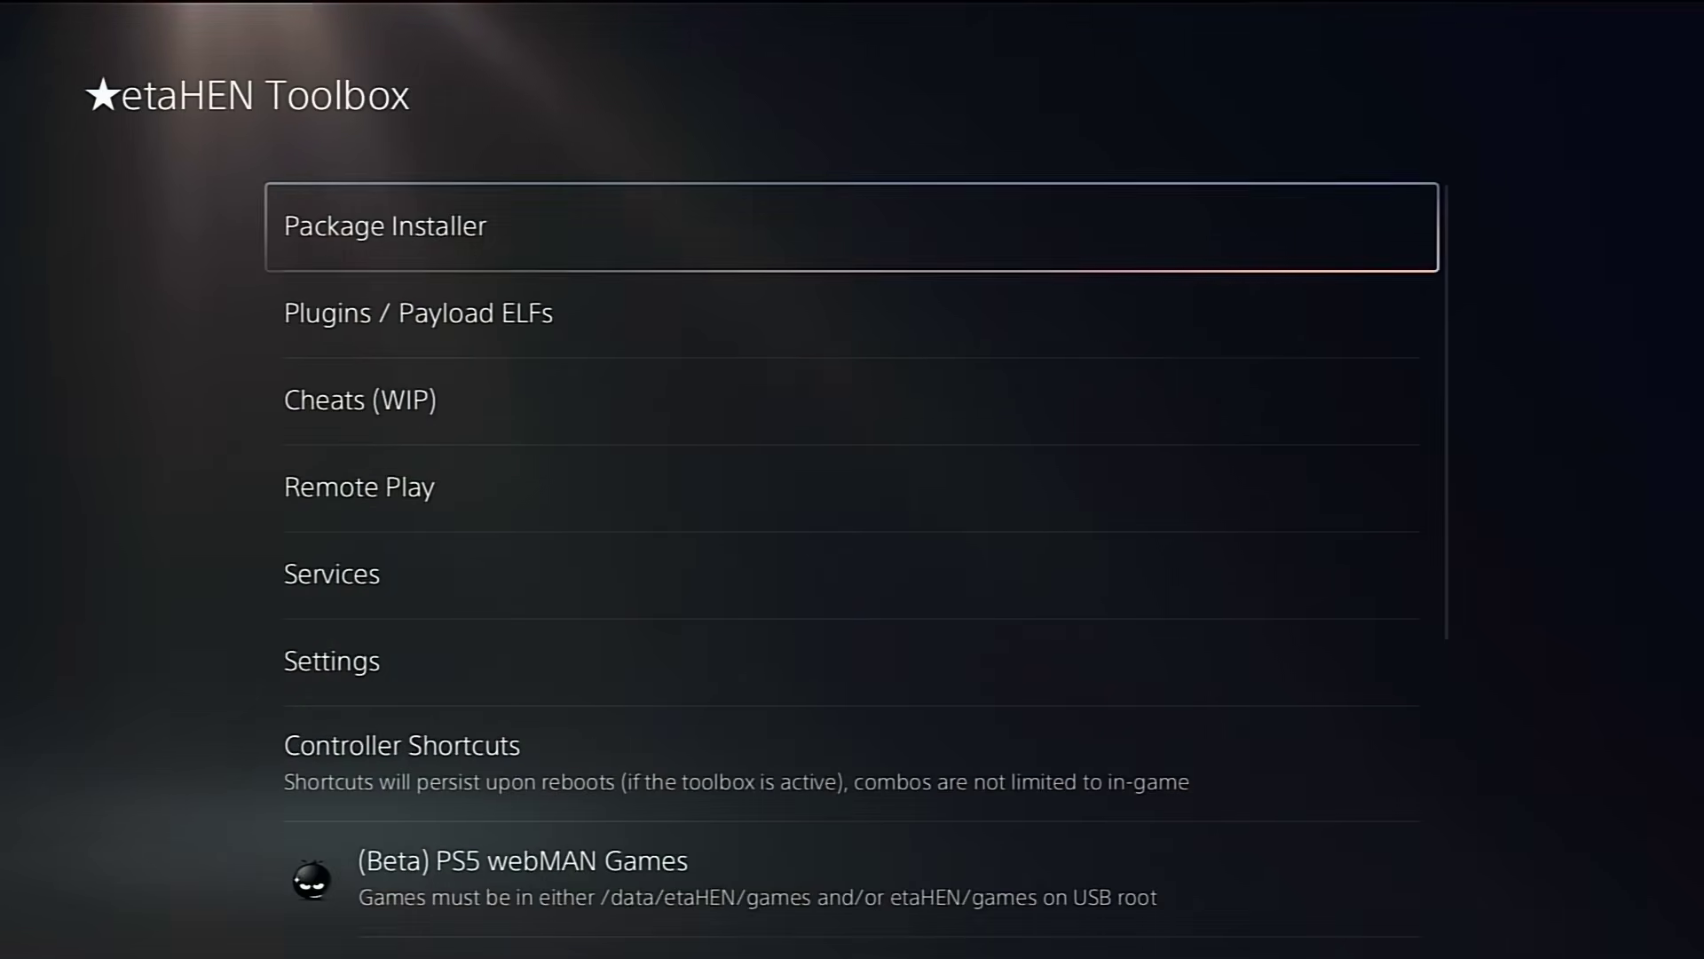
# Step: Look through the options of the etaHEN Toolbox and return to the start of the list
pyautogui.press('Down')
pyautogui.press('Down')
pyautogui.press('Down')
pyautogui.press('Down')
pyautogui.press('Down')
pyautogui.press('Down')
pyautogui.press('Down')
pyautogui.press('Down')
pyautogui.press('Down')
pyautogui.press('Down')
pyautogui.press('Down')
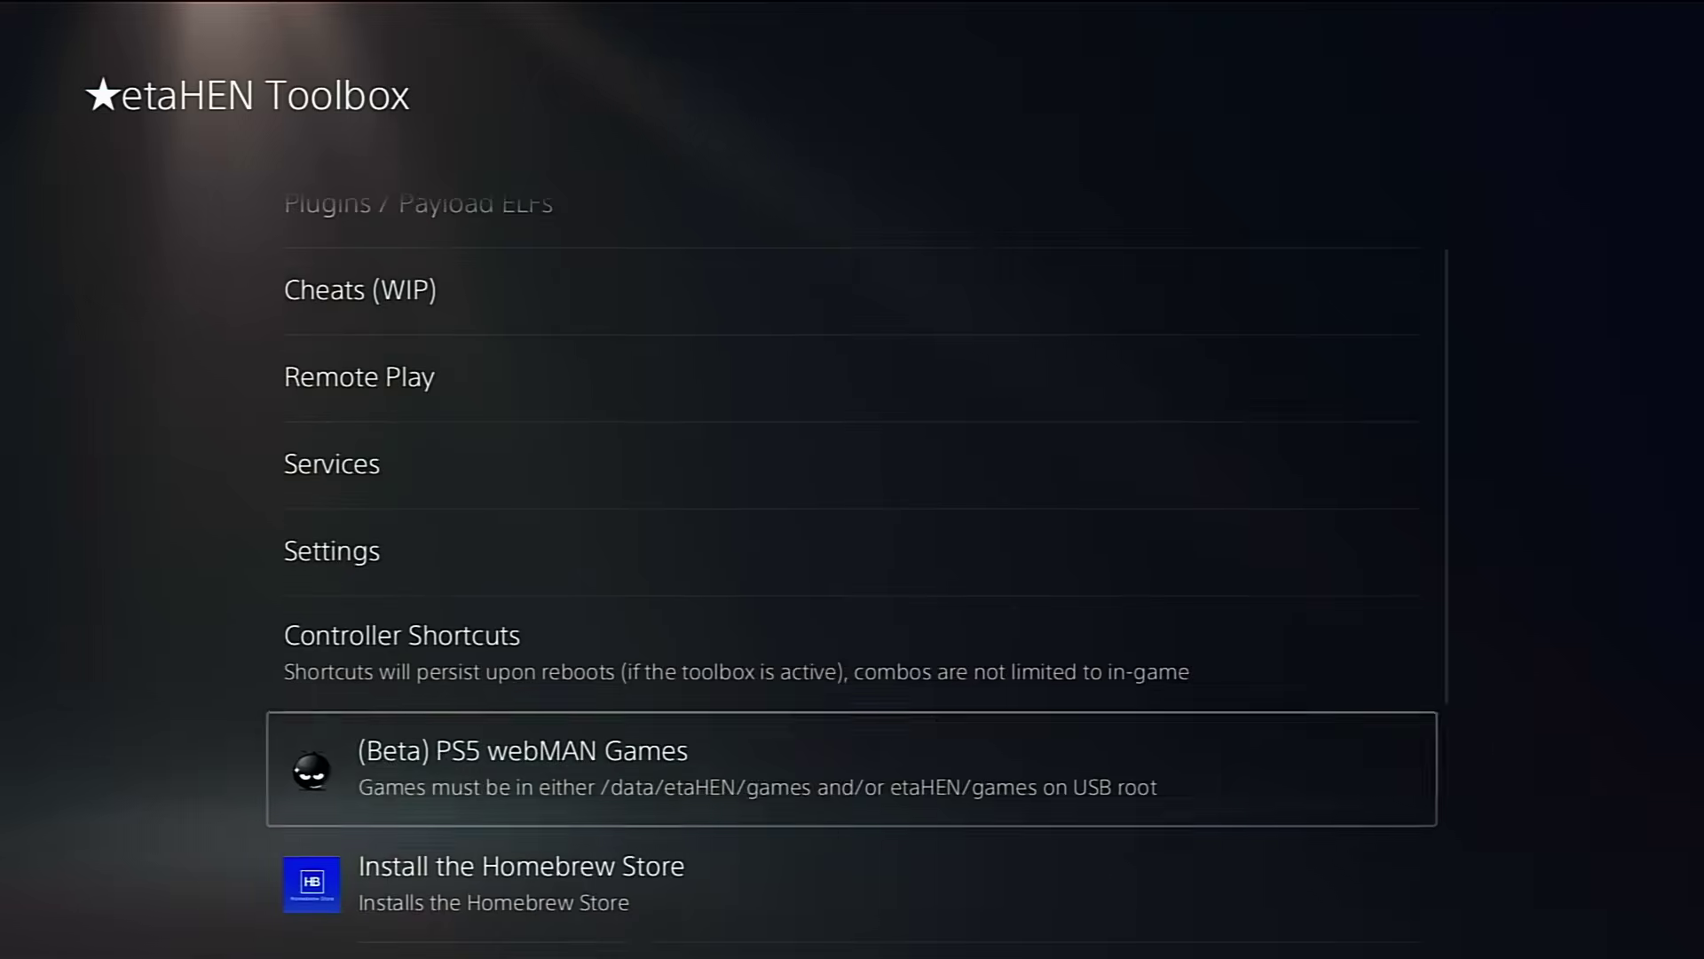
pyautogui.press('Up')
pyautogui.press('Up')
pyautogui.press('Up')
pyautogui.press('Up')
pyautogui.press('Up')
pyautogui.press('Up')
pyautogui.press('Up')
pyautogui.press('Up')
pyautogui.press('Up')
pyautogui.press('Up')
pyautogui.press('Up')
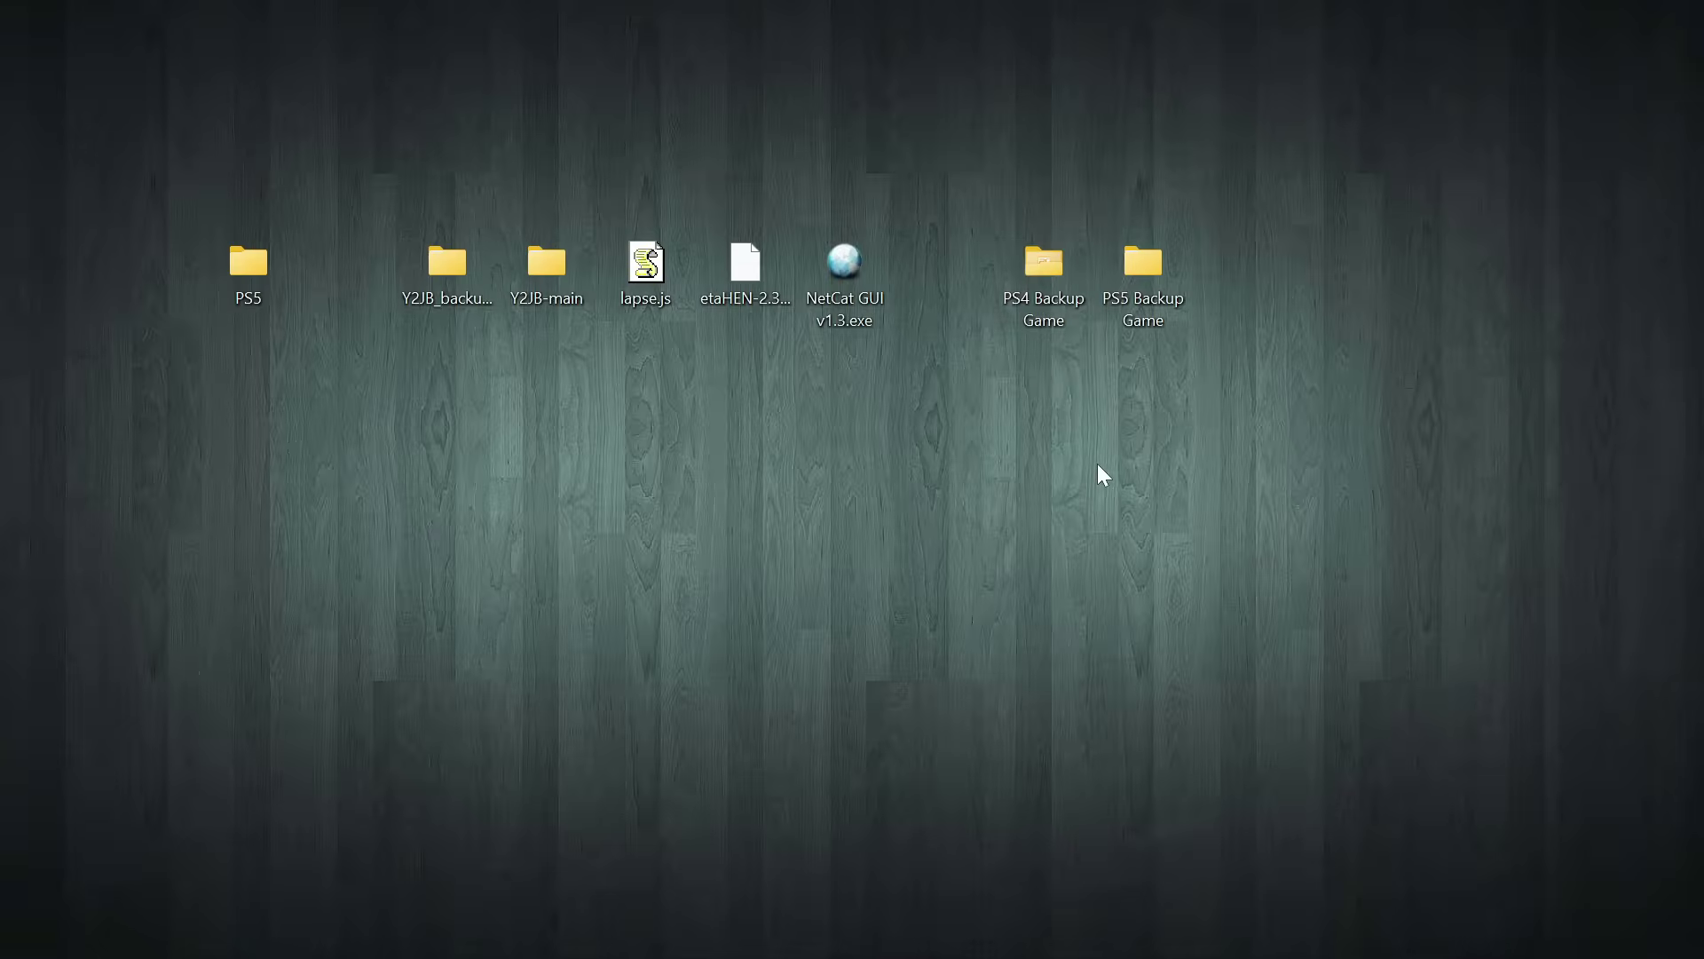
# Step: Copy the three Crash Team Racing Nitro-Fueled PKG files from the PS4 Backup Game folder to FLASH DRIVE and minimise the source window
pyautogui.doubleClick(1071, 308)
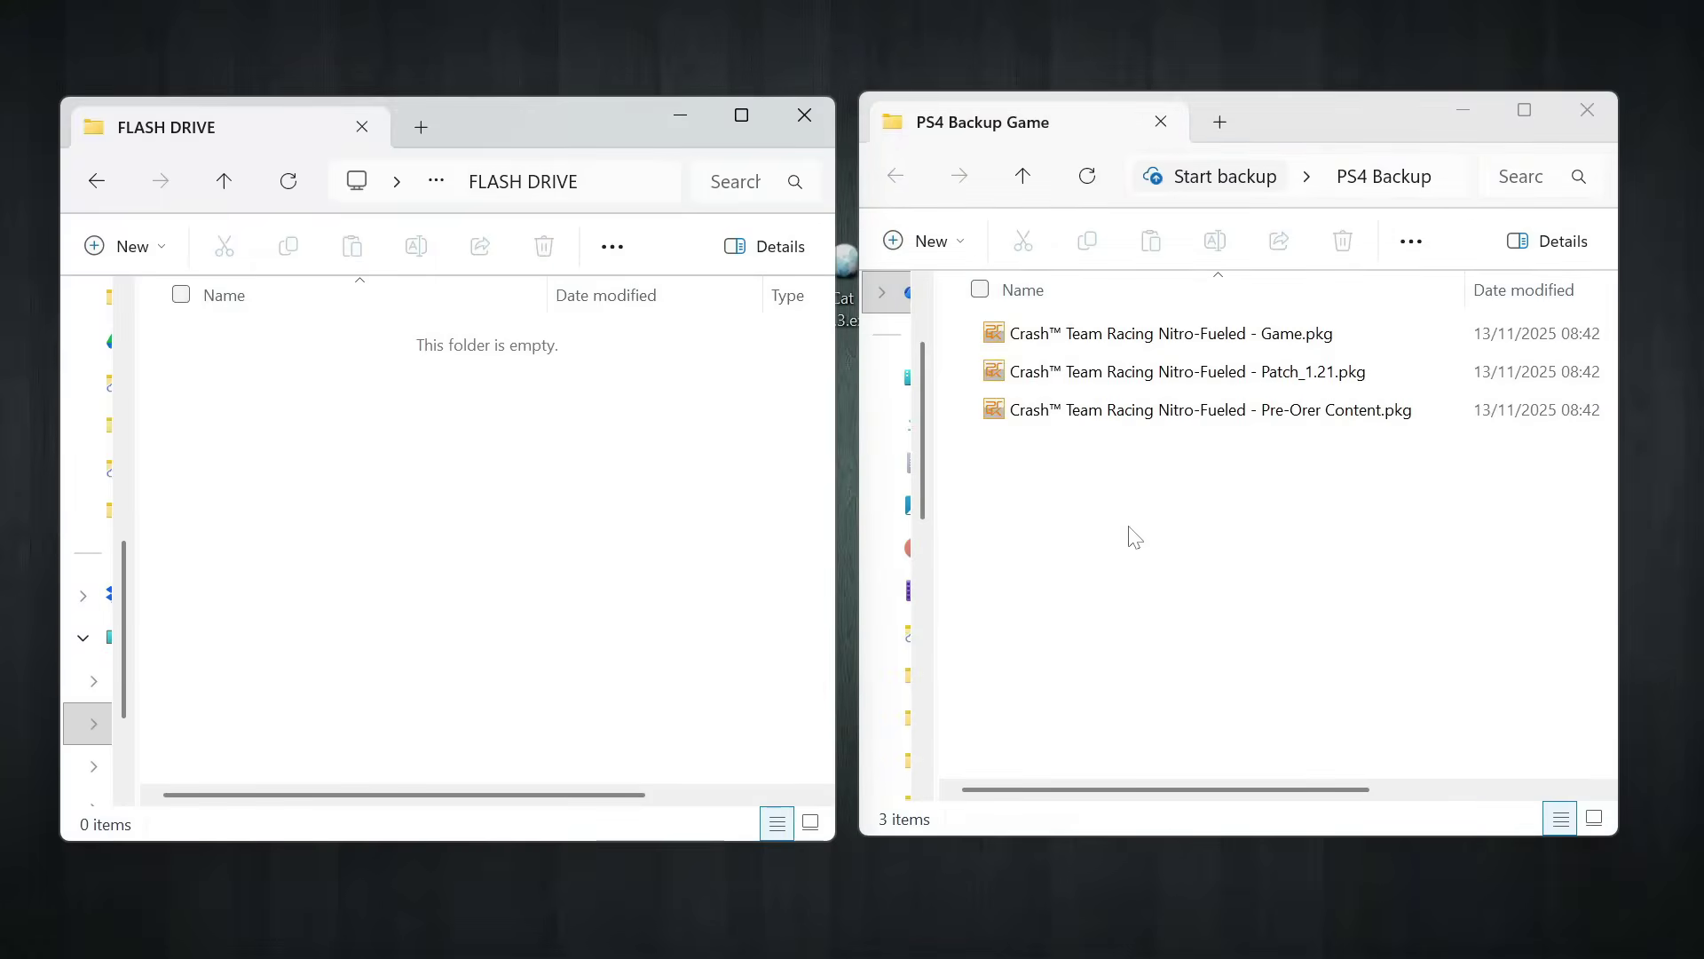
pyautogui.moveTo(1129, 527); pyautogui.dragTo(514, 518)
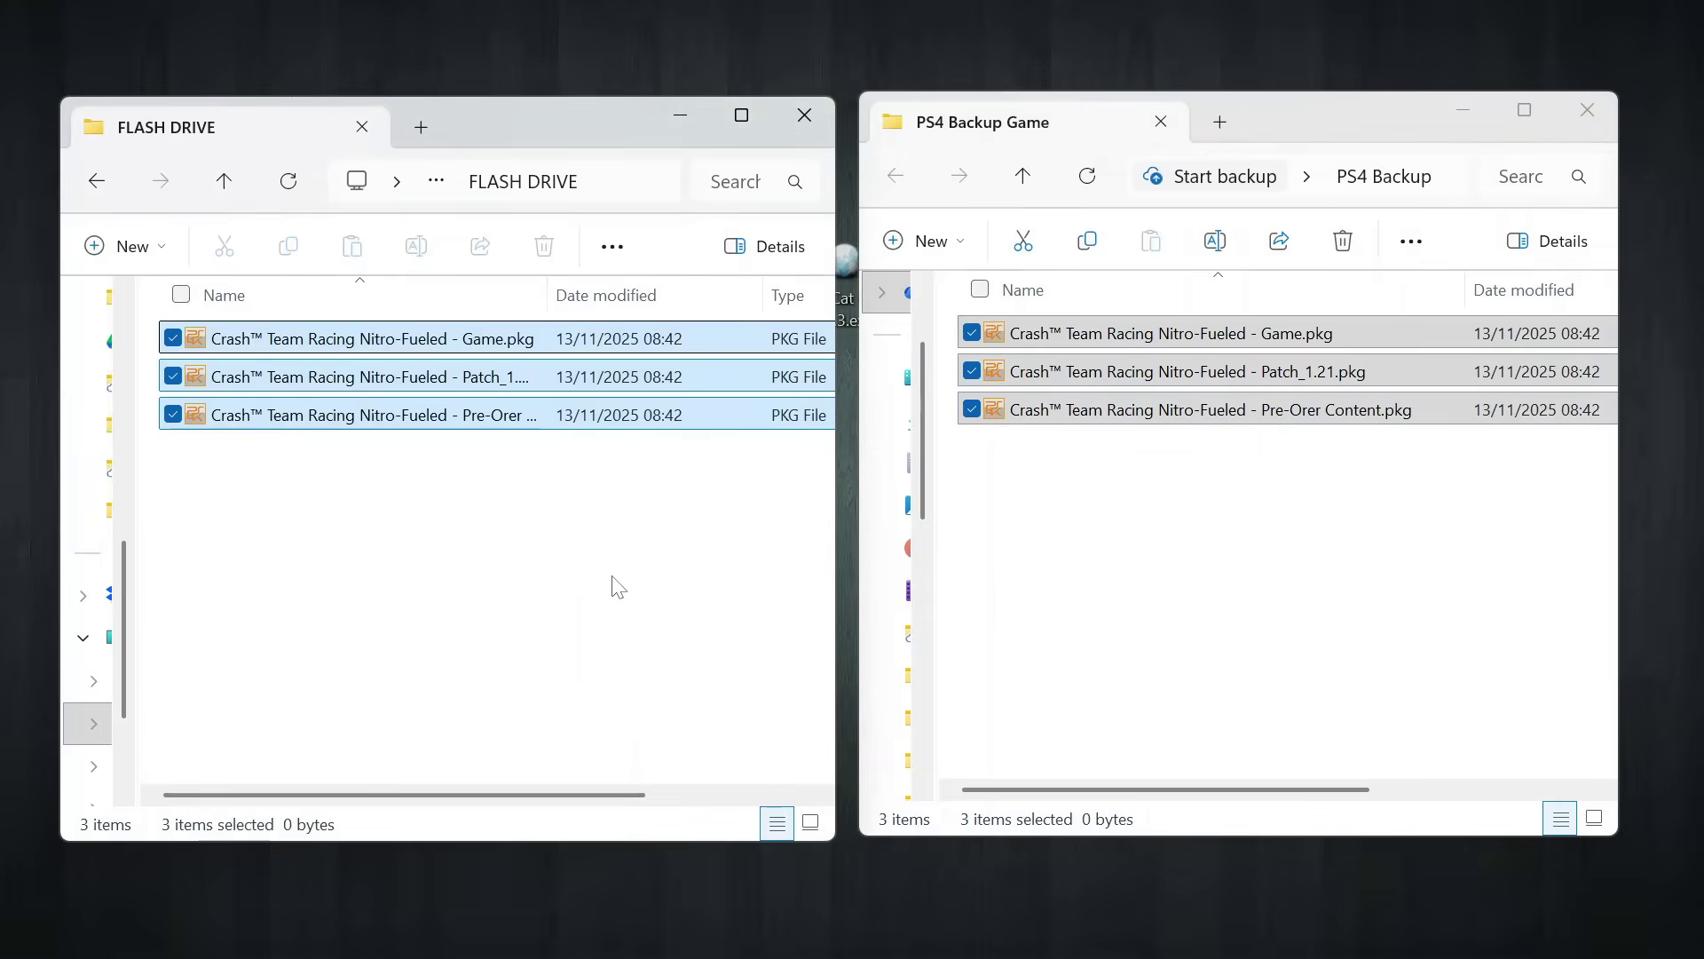
pyautogui.click(571, 578)
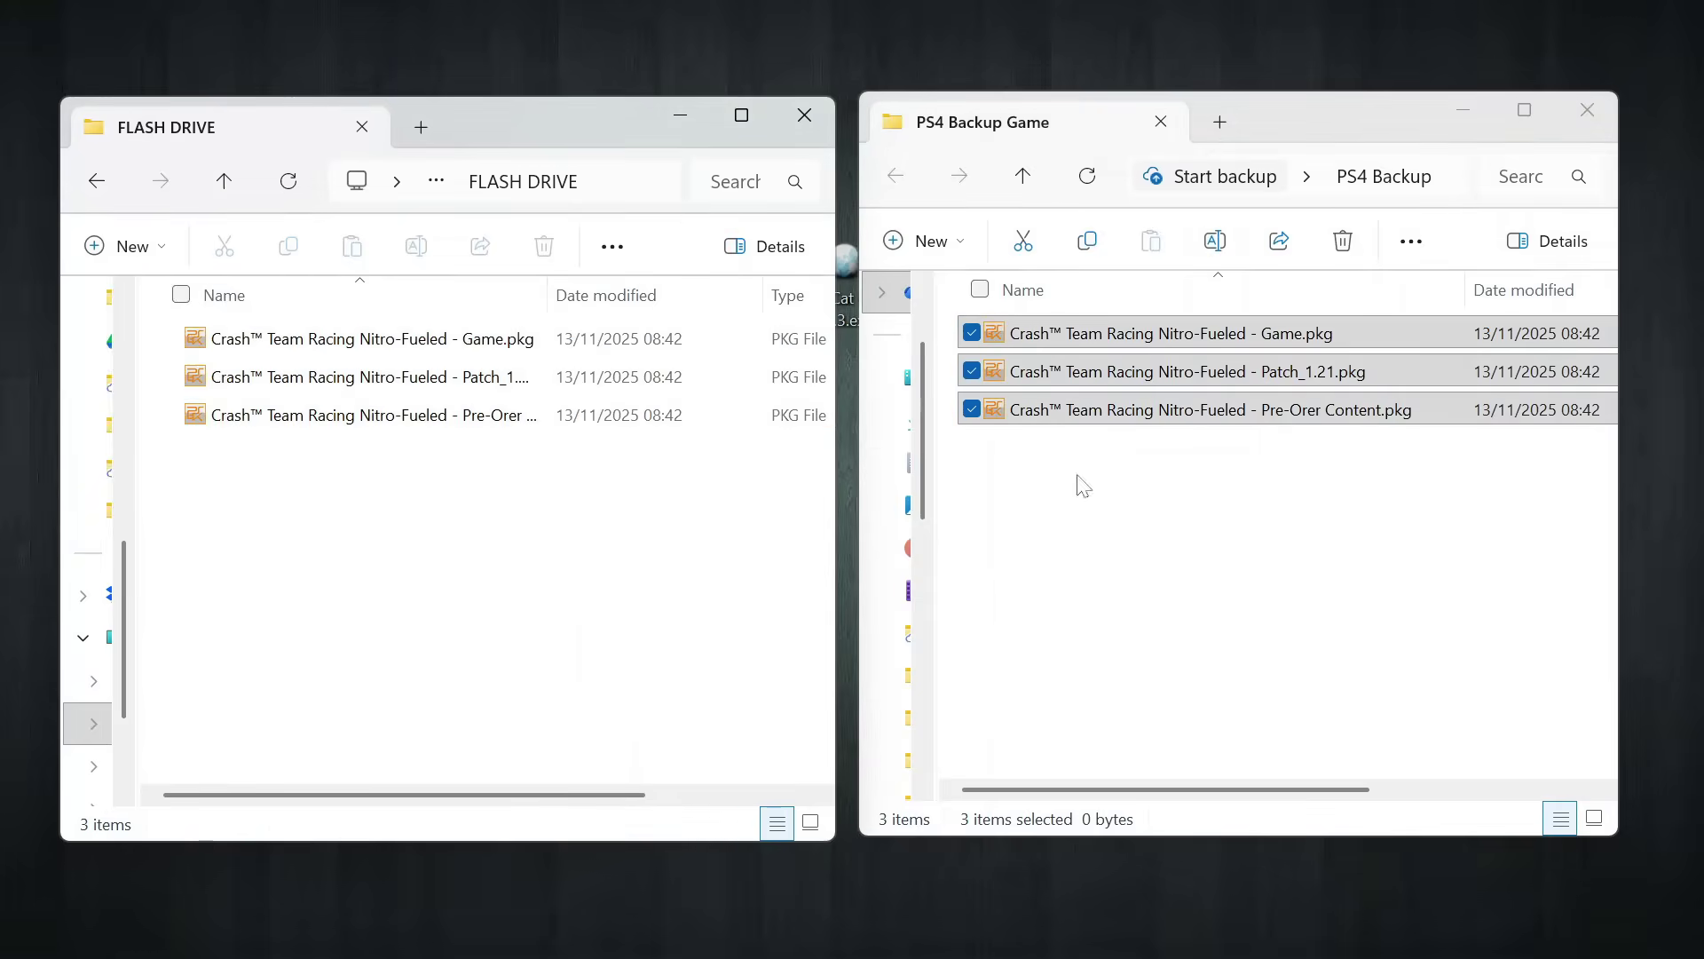
pyautogui.click(1463, 112)
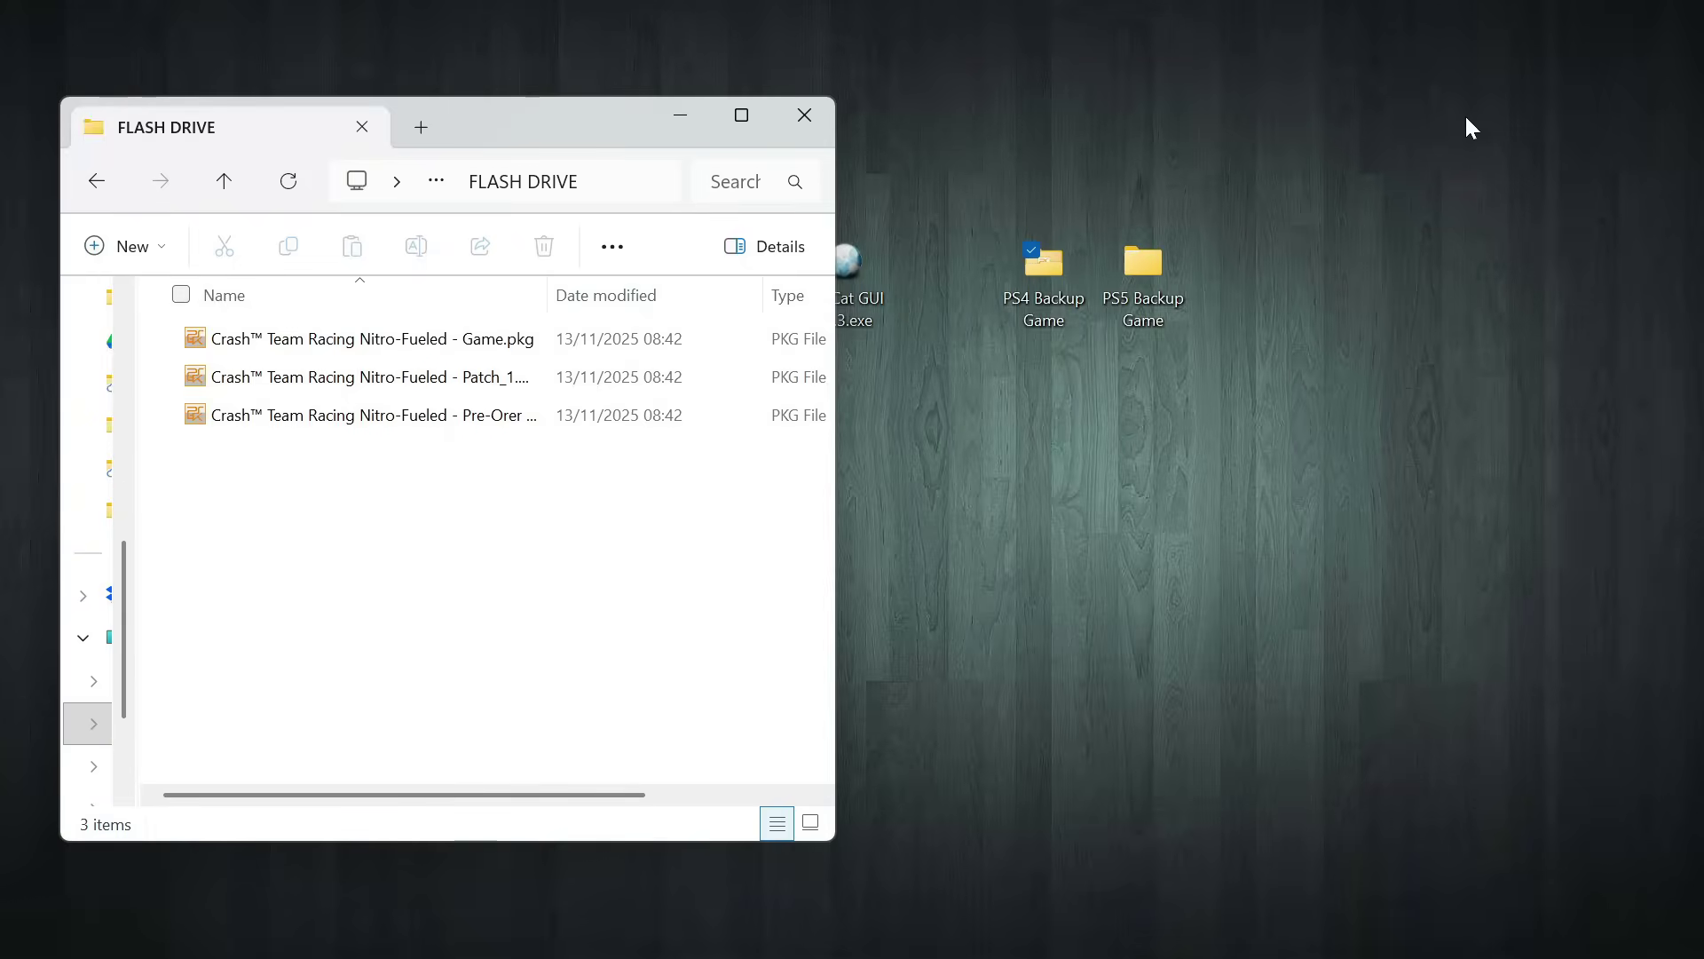
# Step: Copy the five PPSA app folders from the PS5 Backup Game folder to FLASH DRIVE and minimise the source window
pyautogui.click(1167, 327)
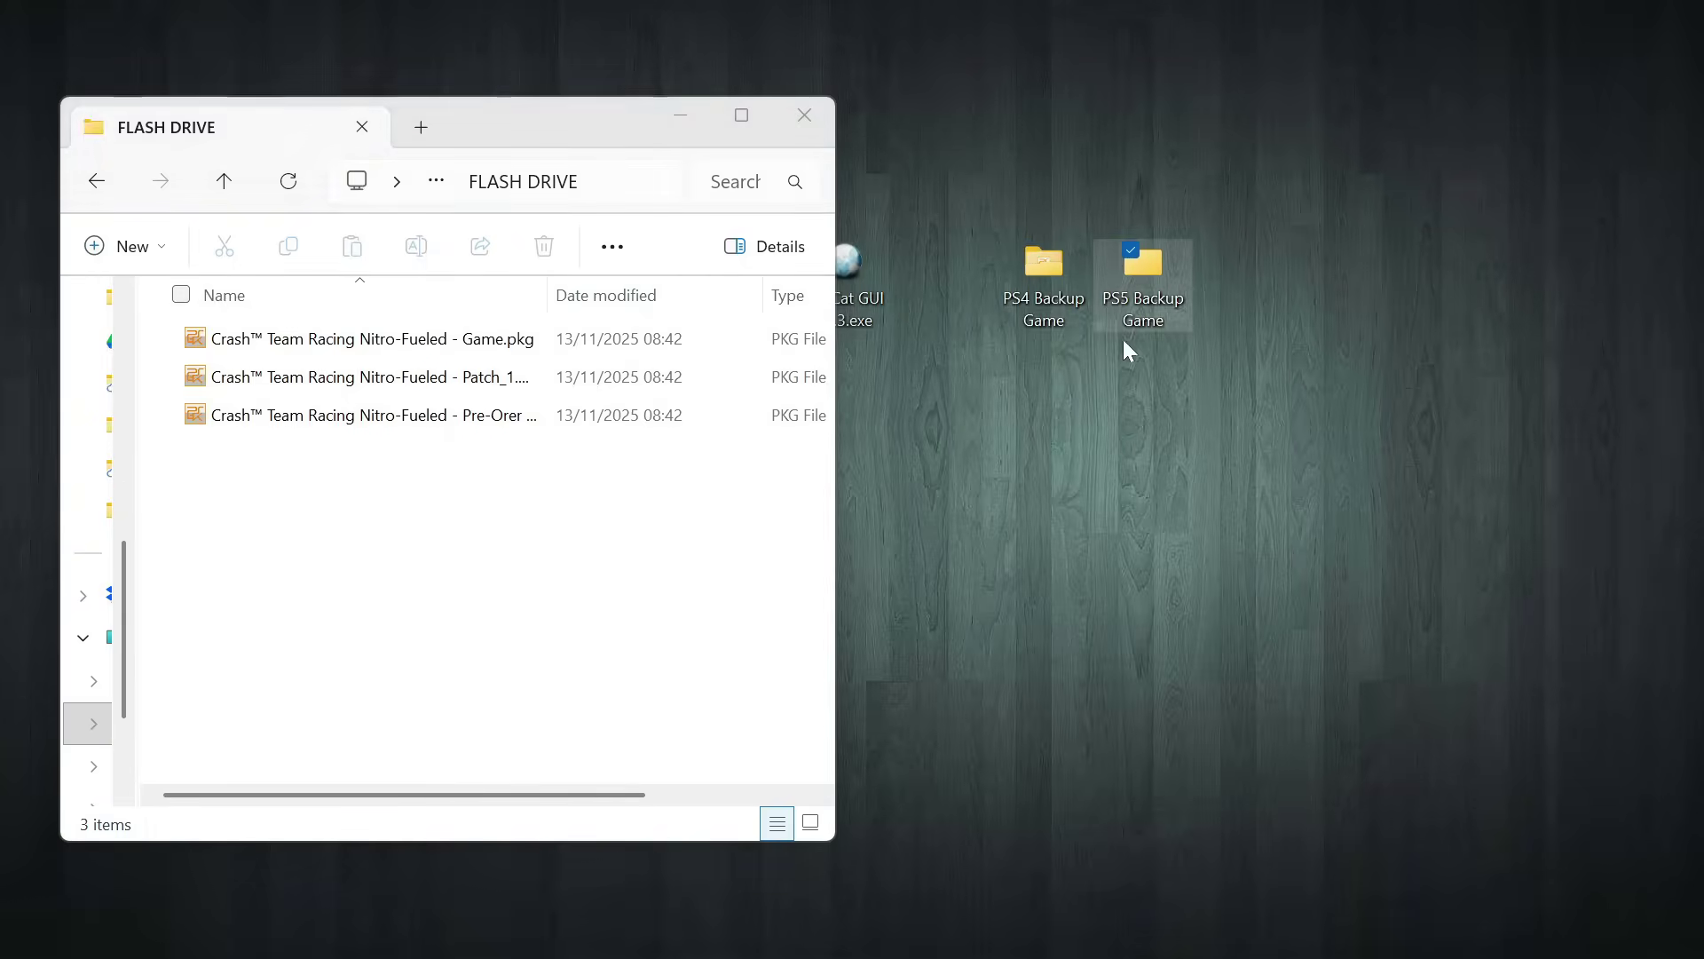
pyautogui.doubleClick(1165, 313)
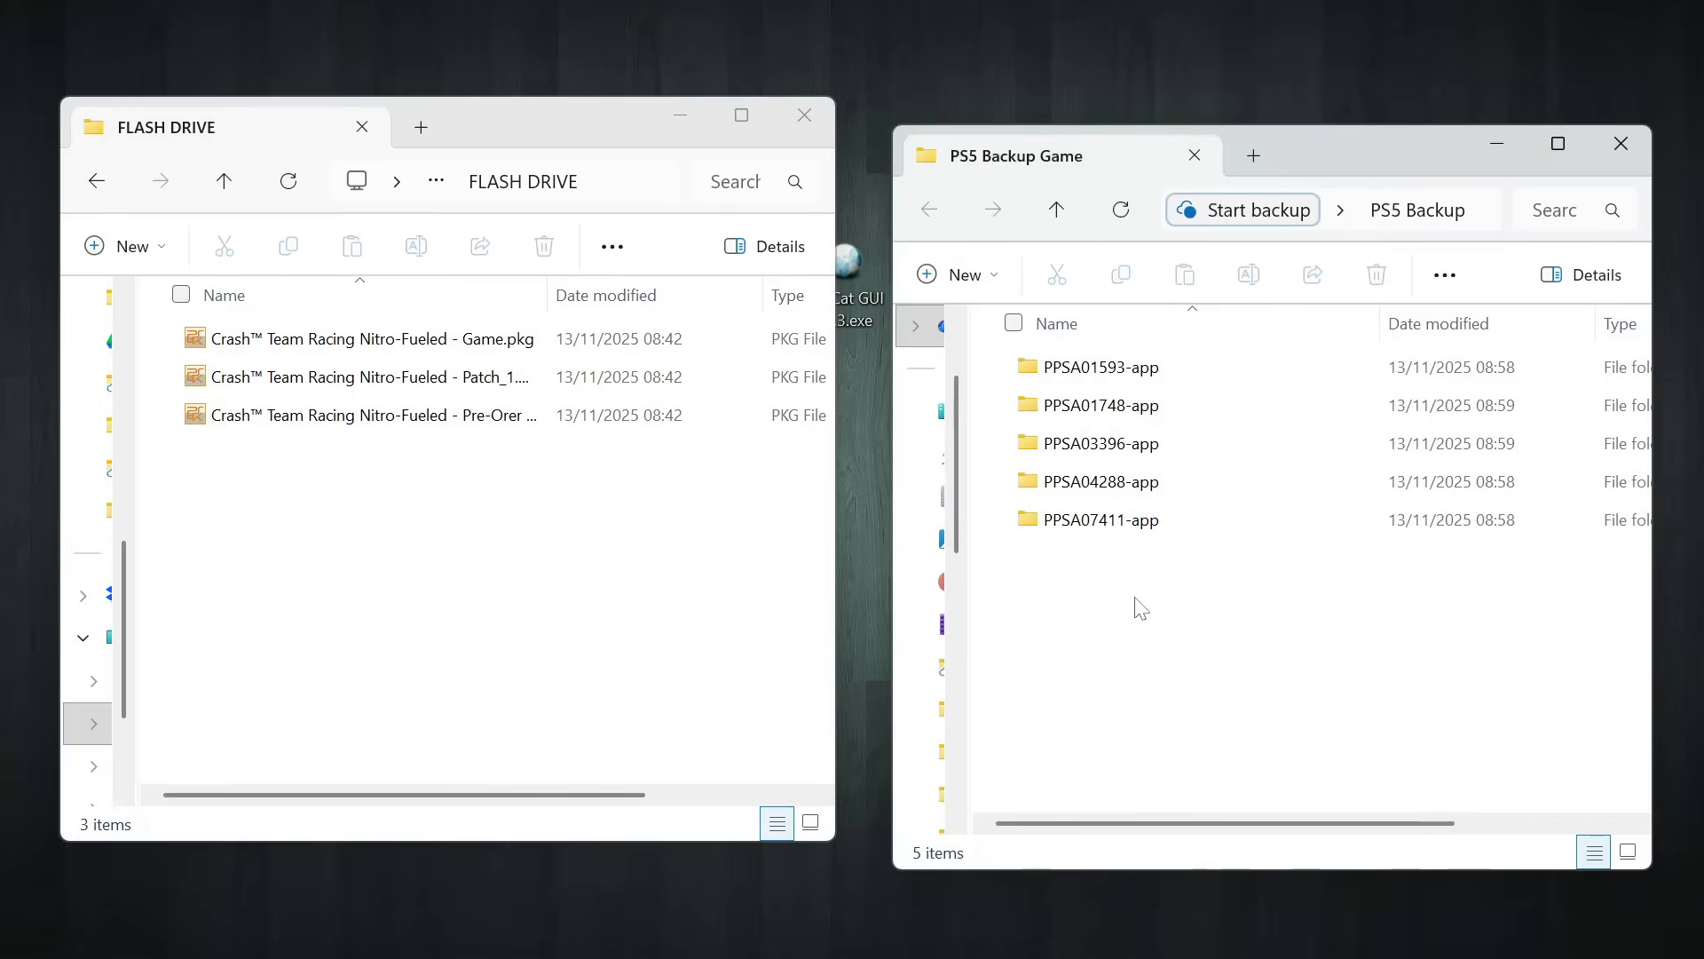
pyautogui.moveTo(1132, 575); pyautogui.dragTo(1120, 359)
pyautogui.click(1202, 638)
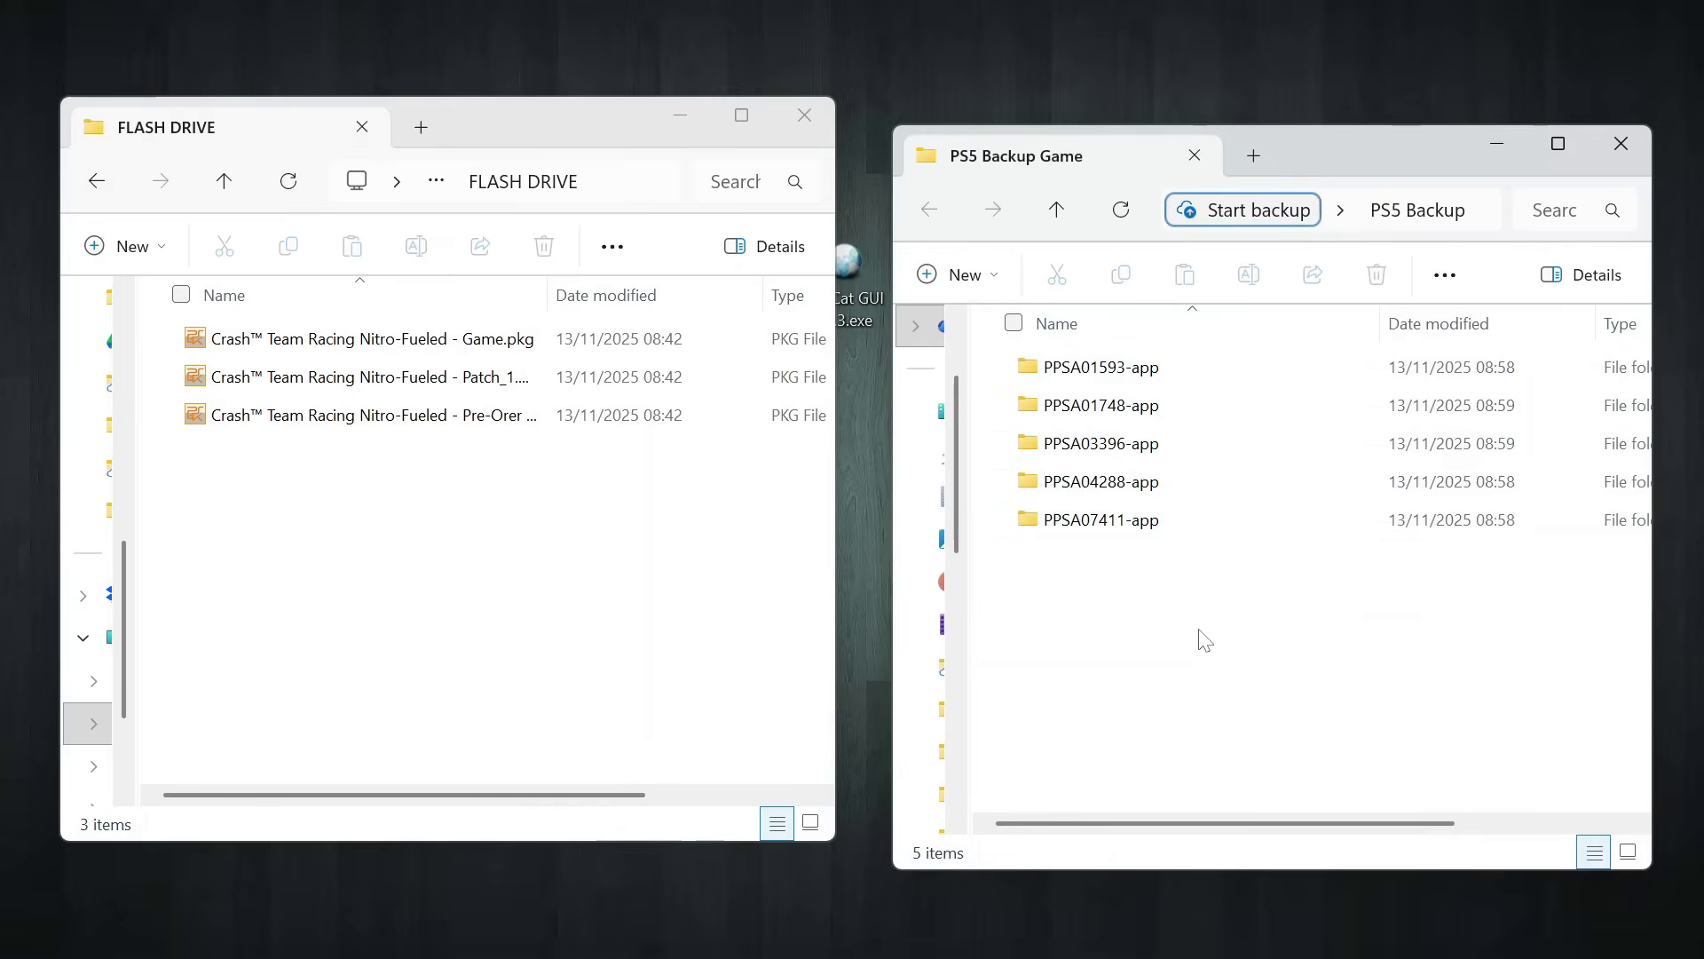
pyautogui.moveTo(1180, 644); pyautogui.dragTo(528, 621)
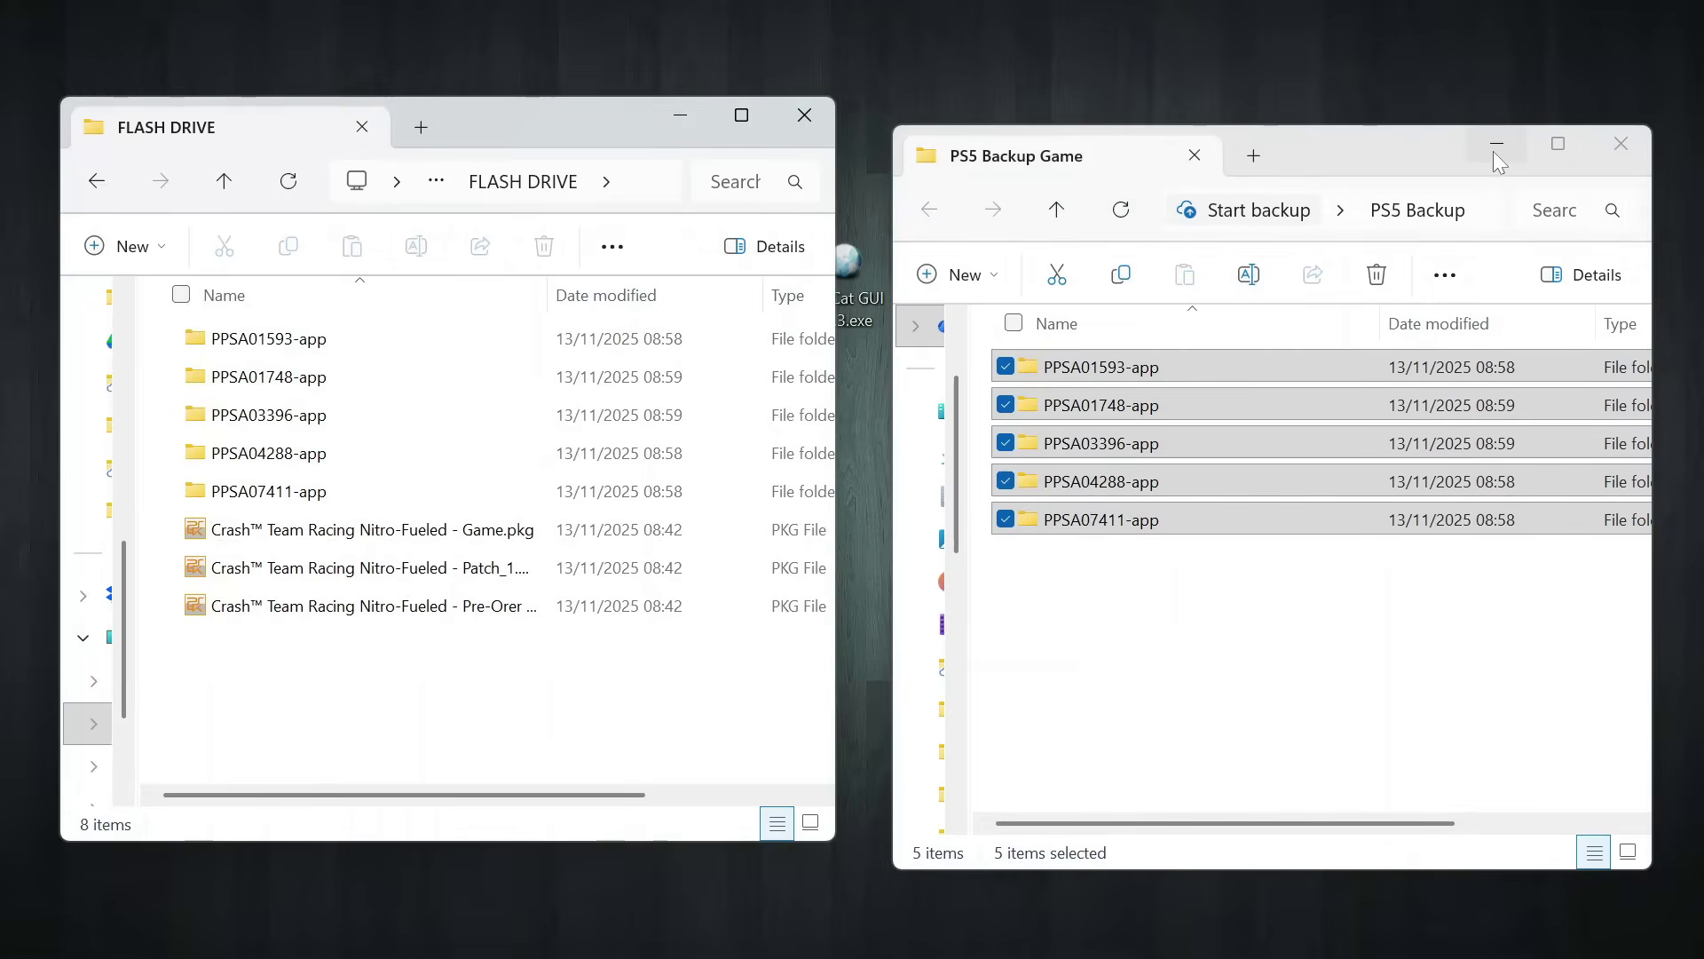
pyautogui.click(1496, 149)
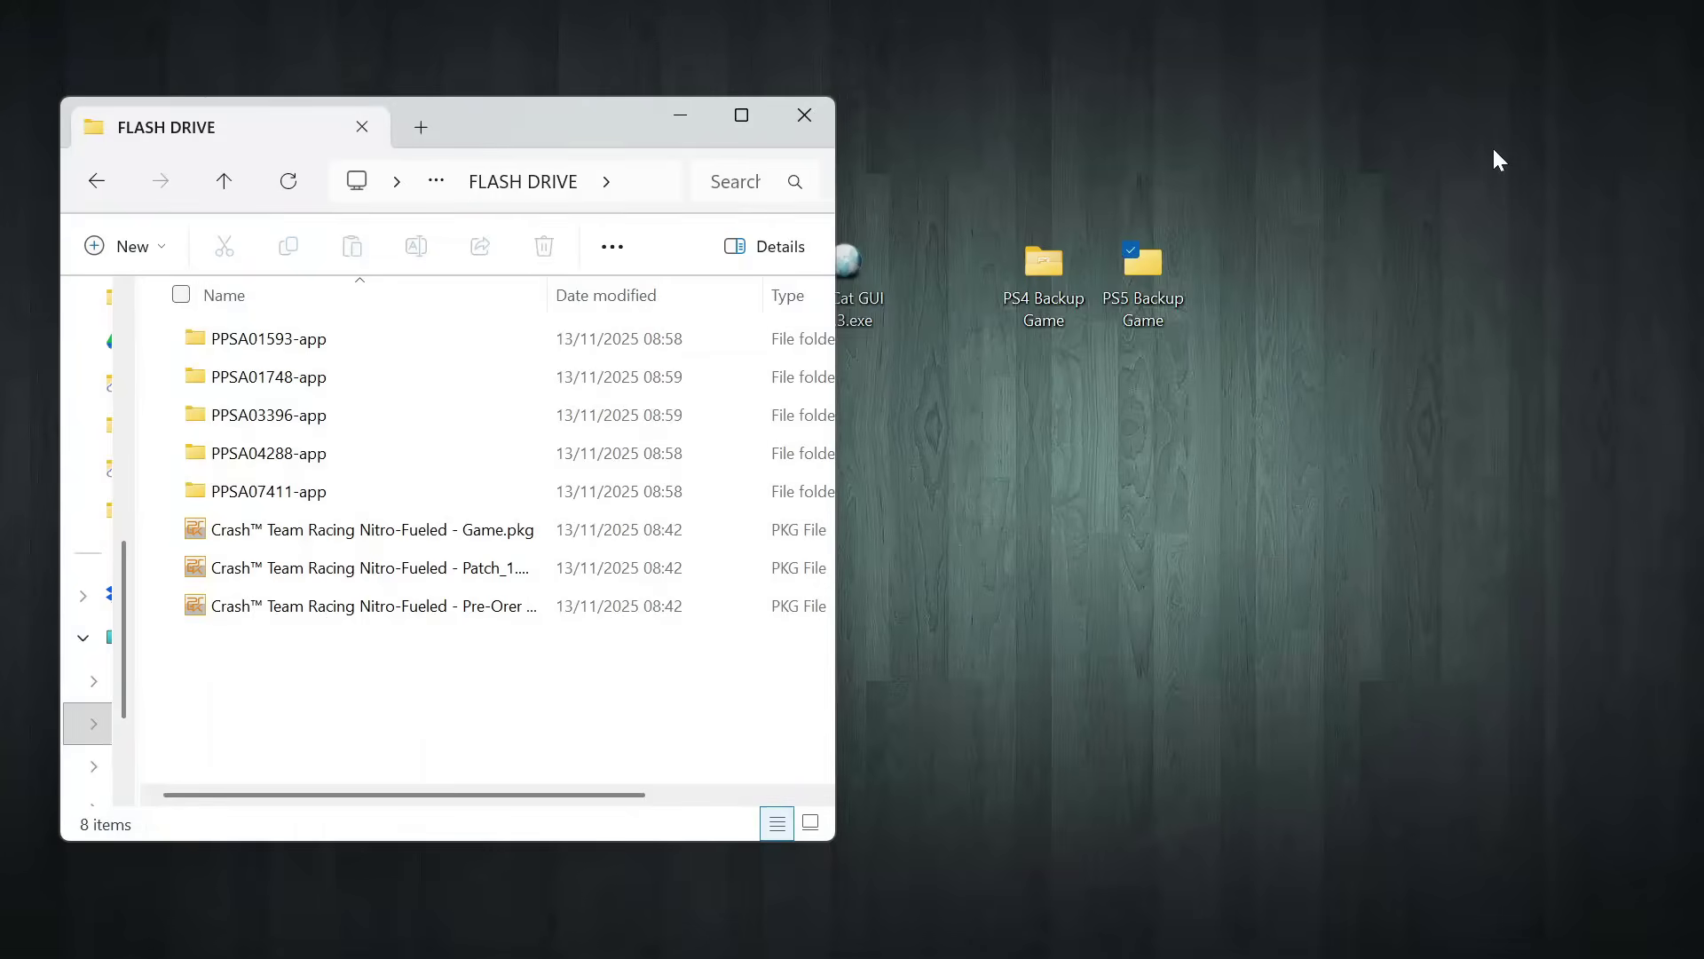
# Step: Switch to the web browser and get the PS5 package of Itemzflow Game Manager from its PKG-Zone page
pyautogui.moveTo(951, 954)
pyautogui.click(951, 857)
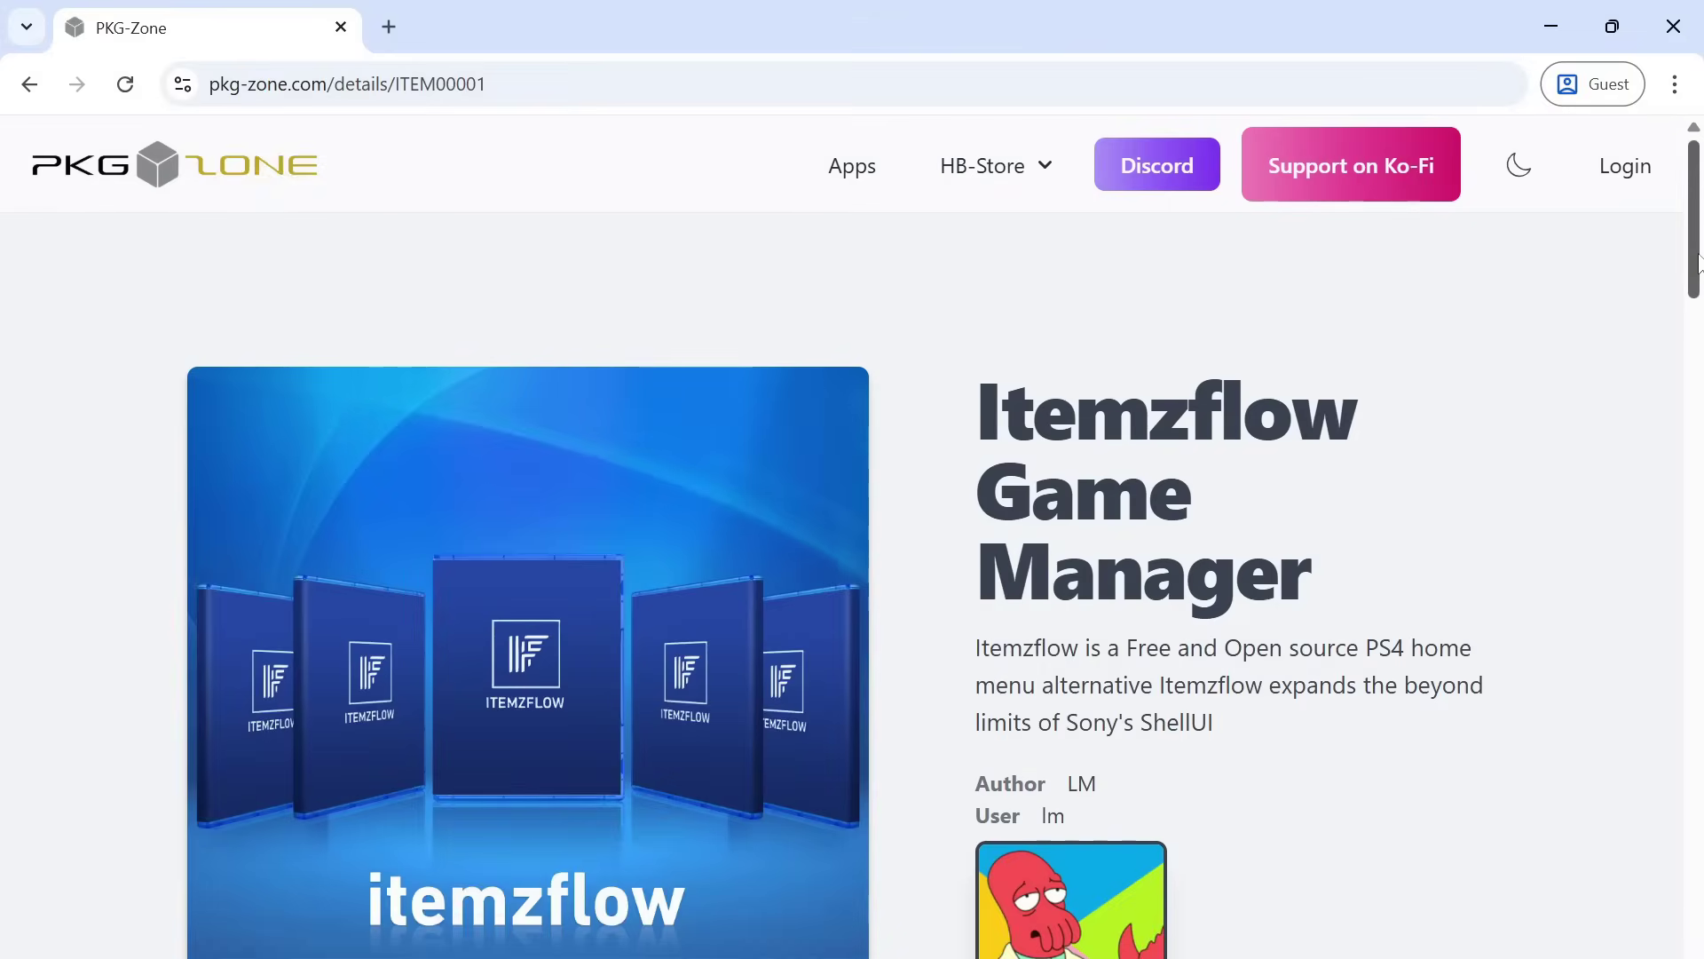
pyautogui.moveTo(1697, 262); pyautogui.dragTo(1697, 438)
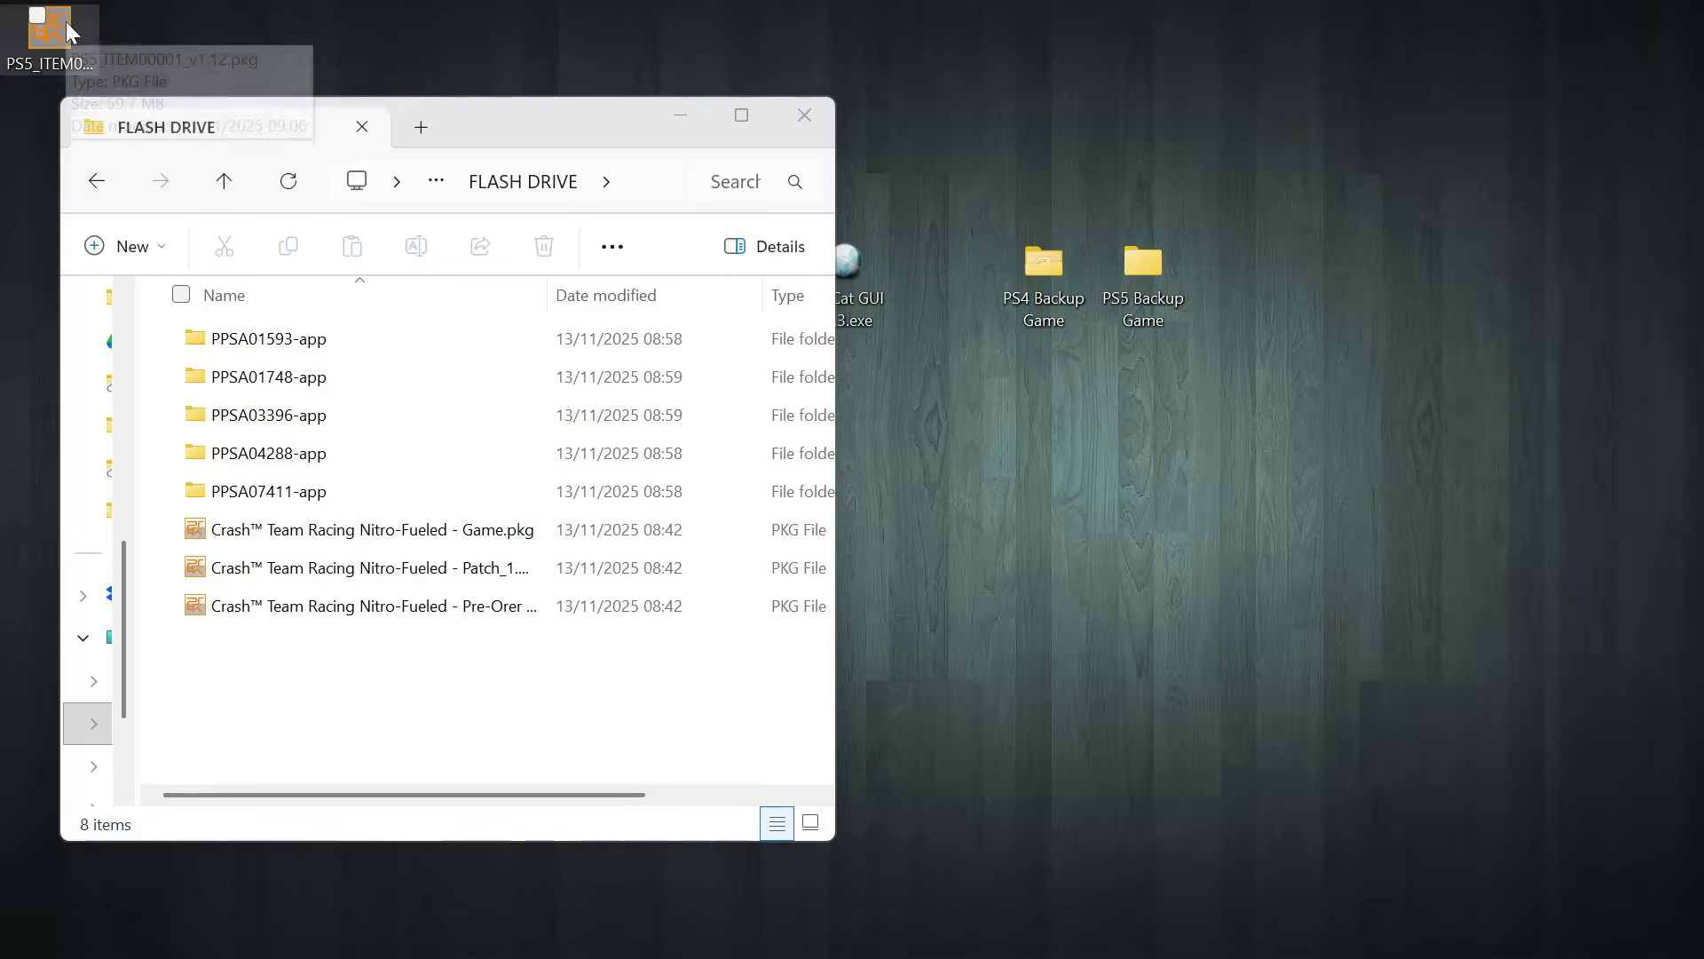
# Step: Place PS5_ITEM00001_v1.12.pkg among the desktop icons, copy it to FLASH DRIVE and close the drive's window
pyautogui.moveTo(58, 35); pyautogui.dragTo(972, 275)
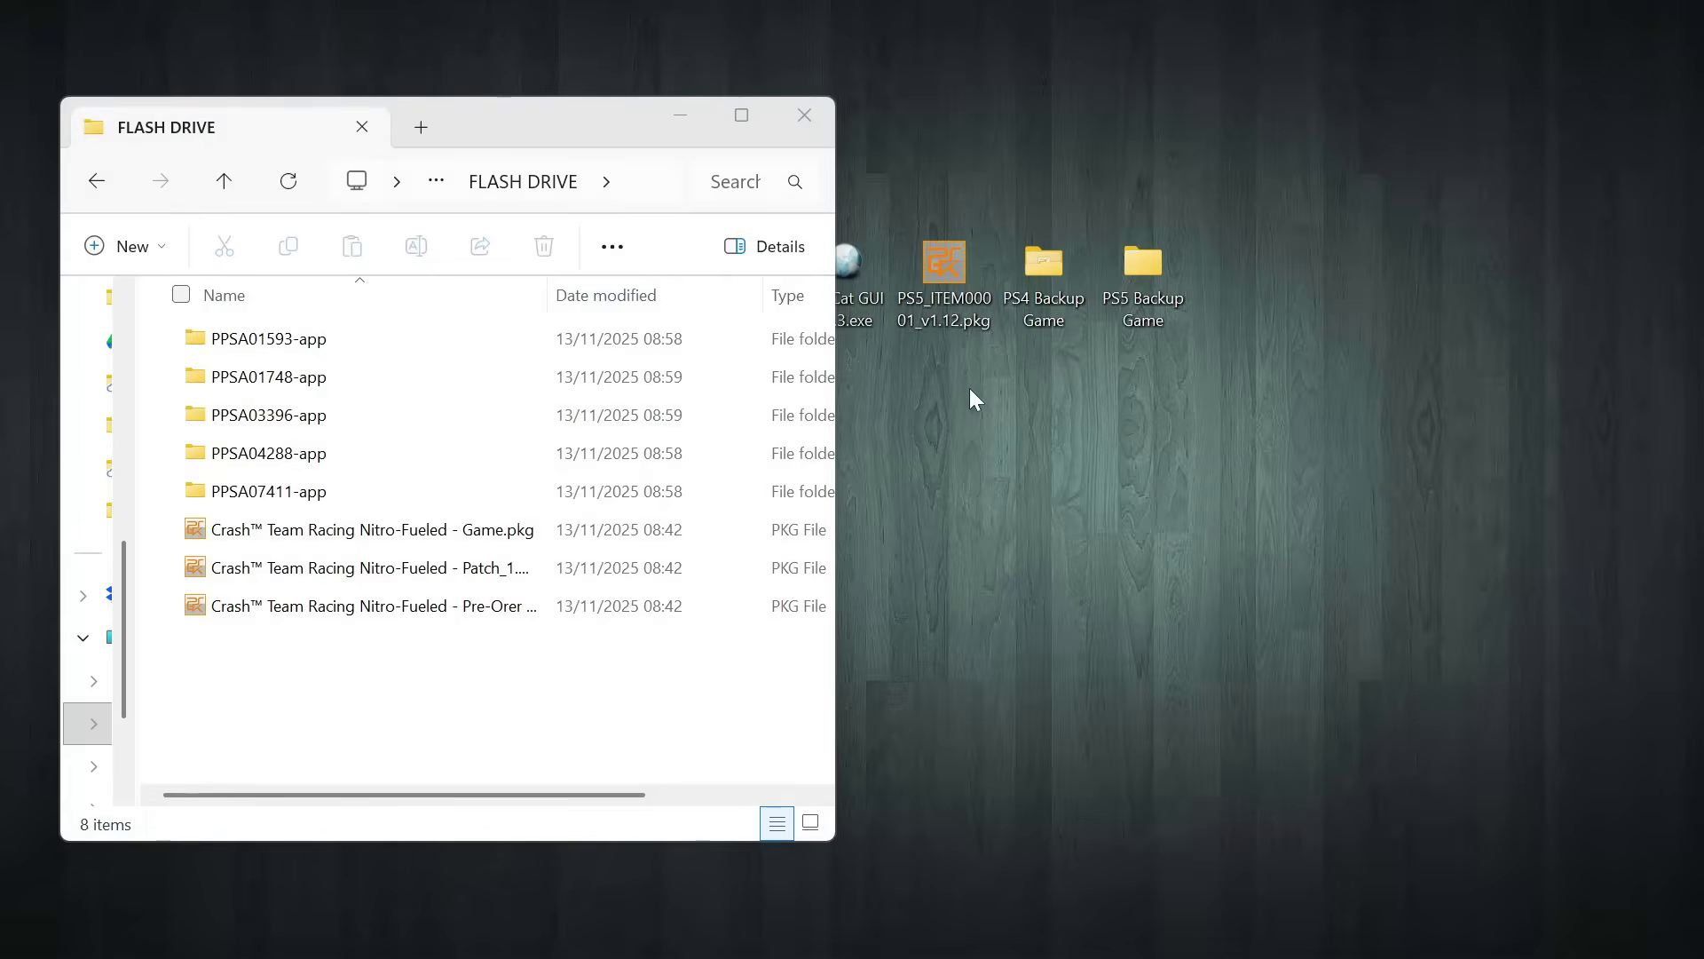
pyautogui.click(937, 277)
pyautogui.moveTo(782, 608); pyautogui.dragTo(533, 675)
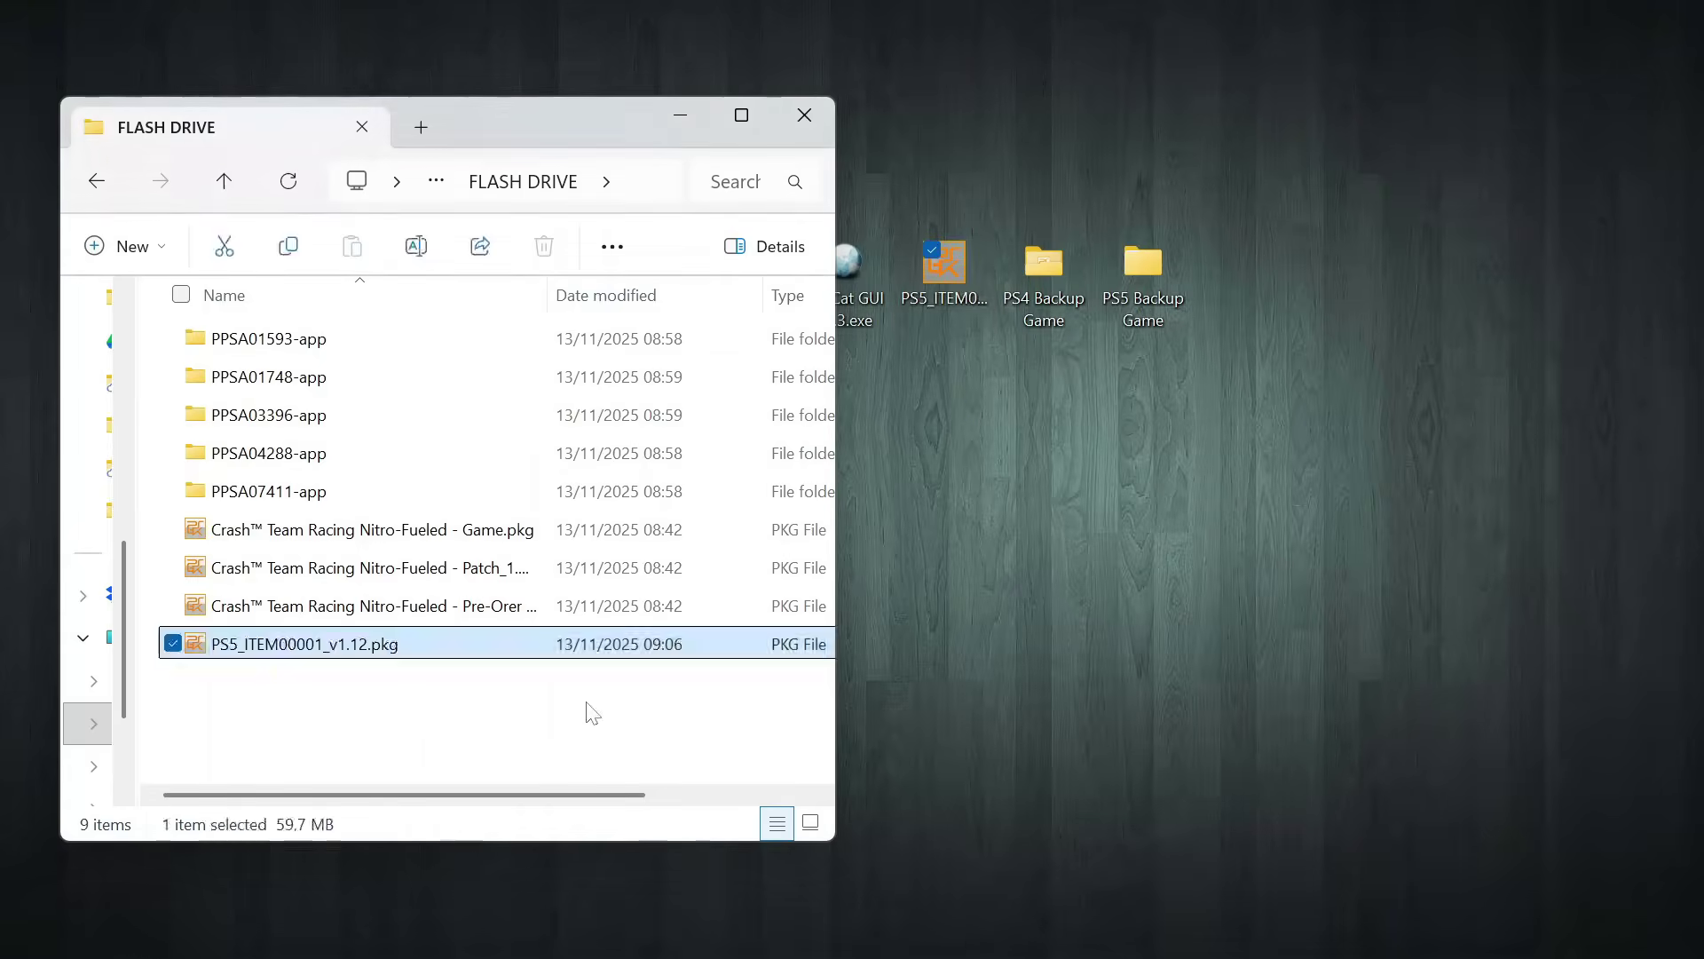
pyautogui.moveTo(586, 128); pyautogui.dragTo(897, 95)
pyautogui.click(687, 691)
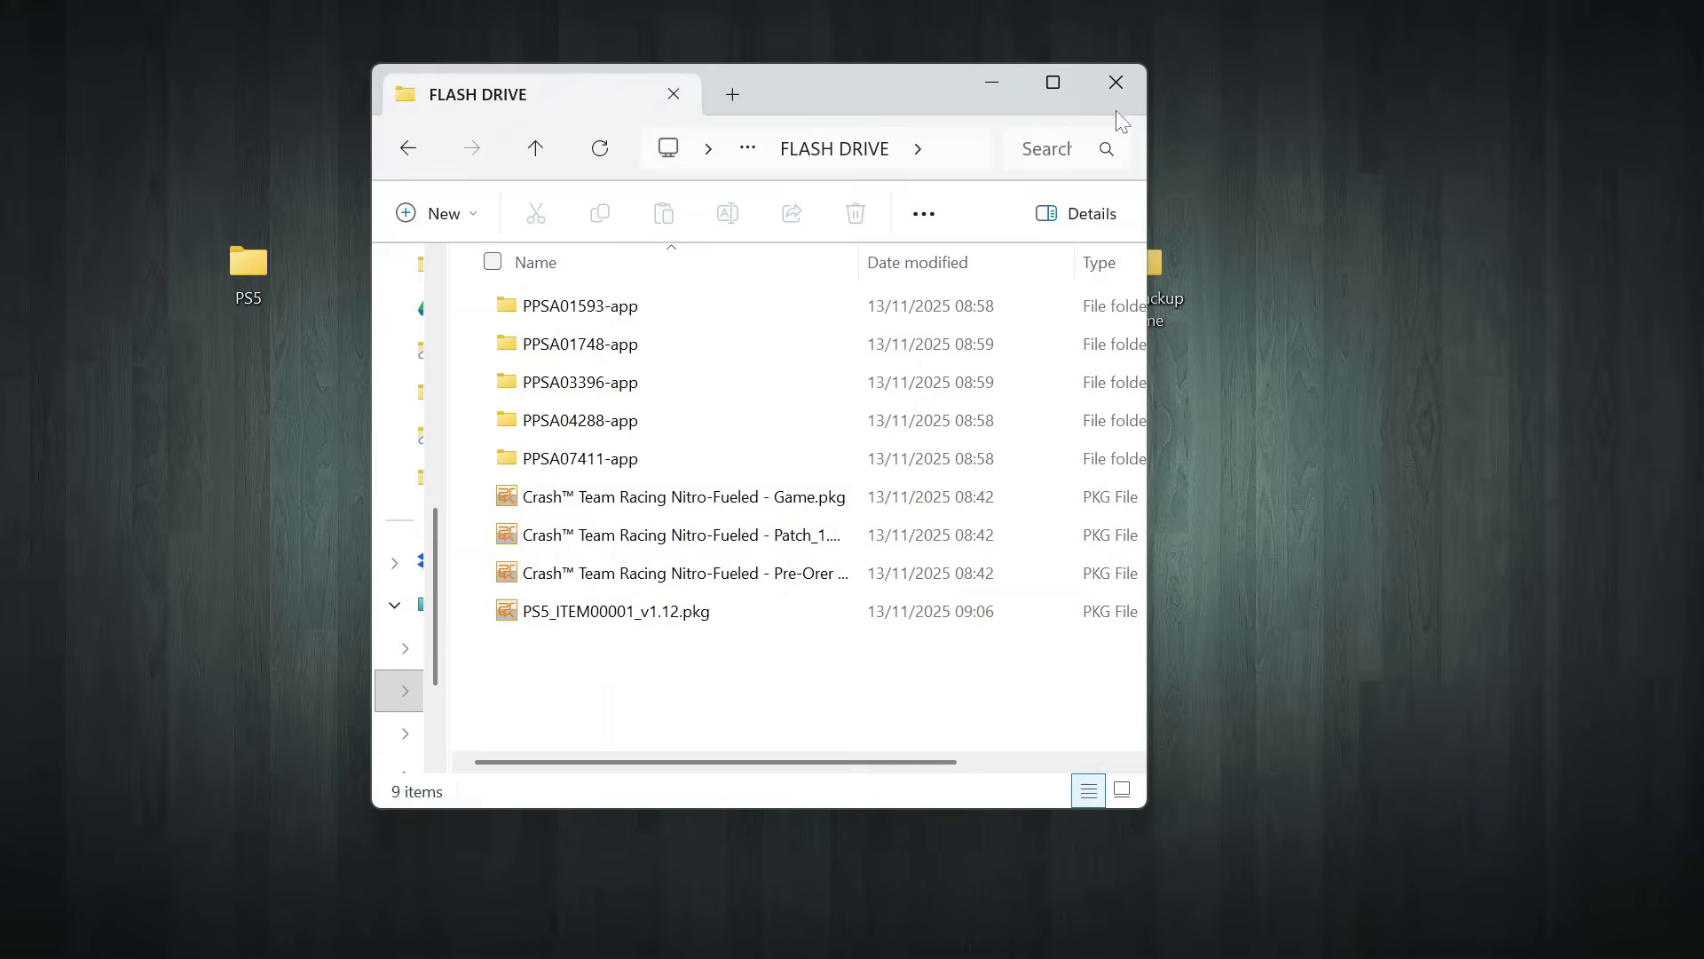
pyautogui.click(1115, 82)
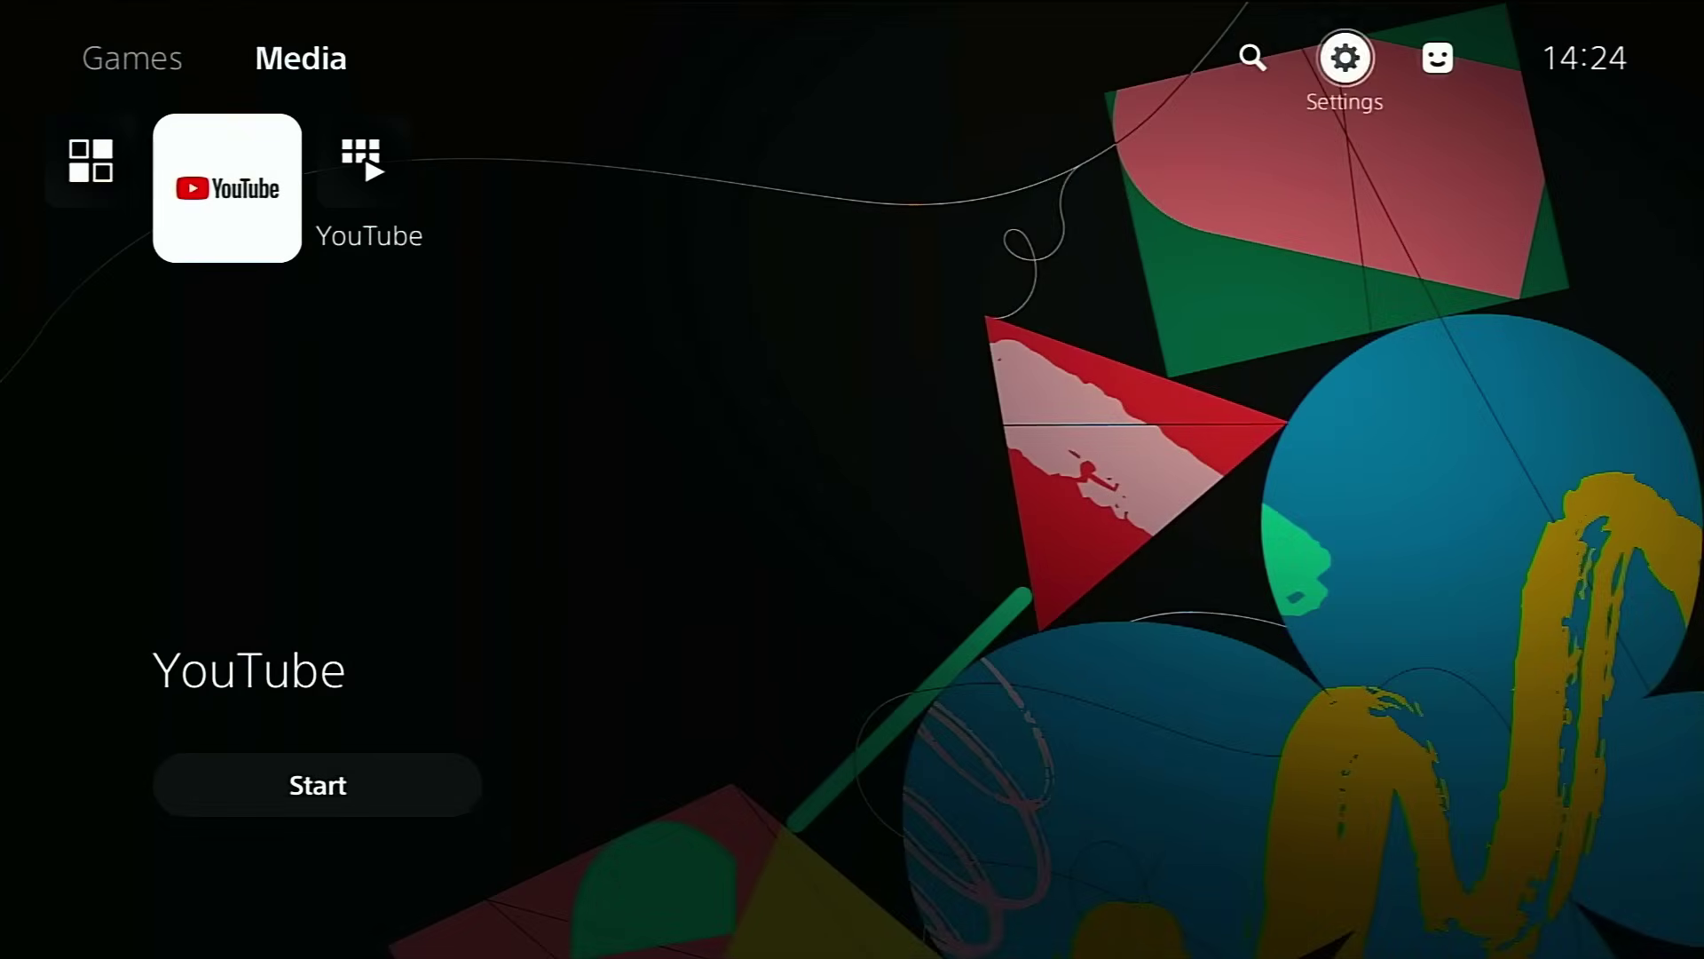
# Step: Open the etaHEN Toolbox at the end of the console's Settings list
pyautogui.press('Return')
pyautogui.press('Down')
pyautogui.press('Down')
pyautogui.press('Down')
pyautogui.press('Down')
pyautogui.press('Down')
pyautogui.press('Down')
pyautogui.press('Down')
pyautogui.press('Down')
pyautogui.press('Down')
pyautogui.press('Down')
pyautogui.press('Down')
pyautogui.press('Return')
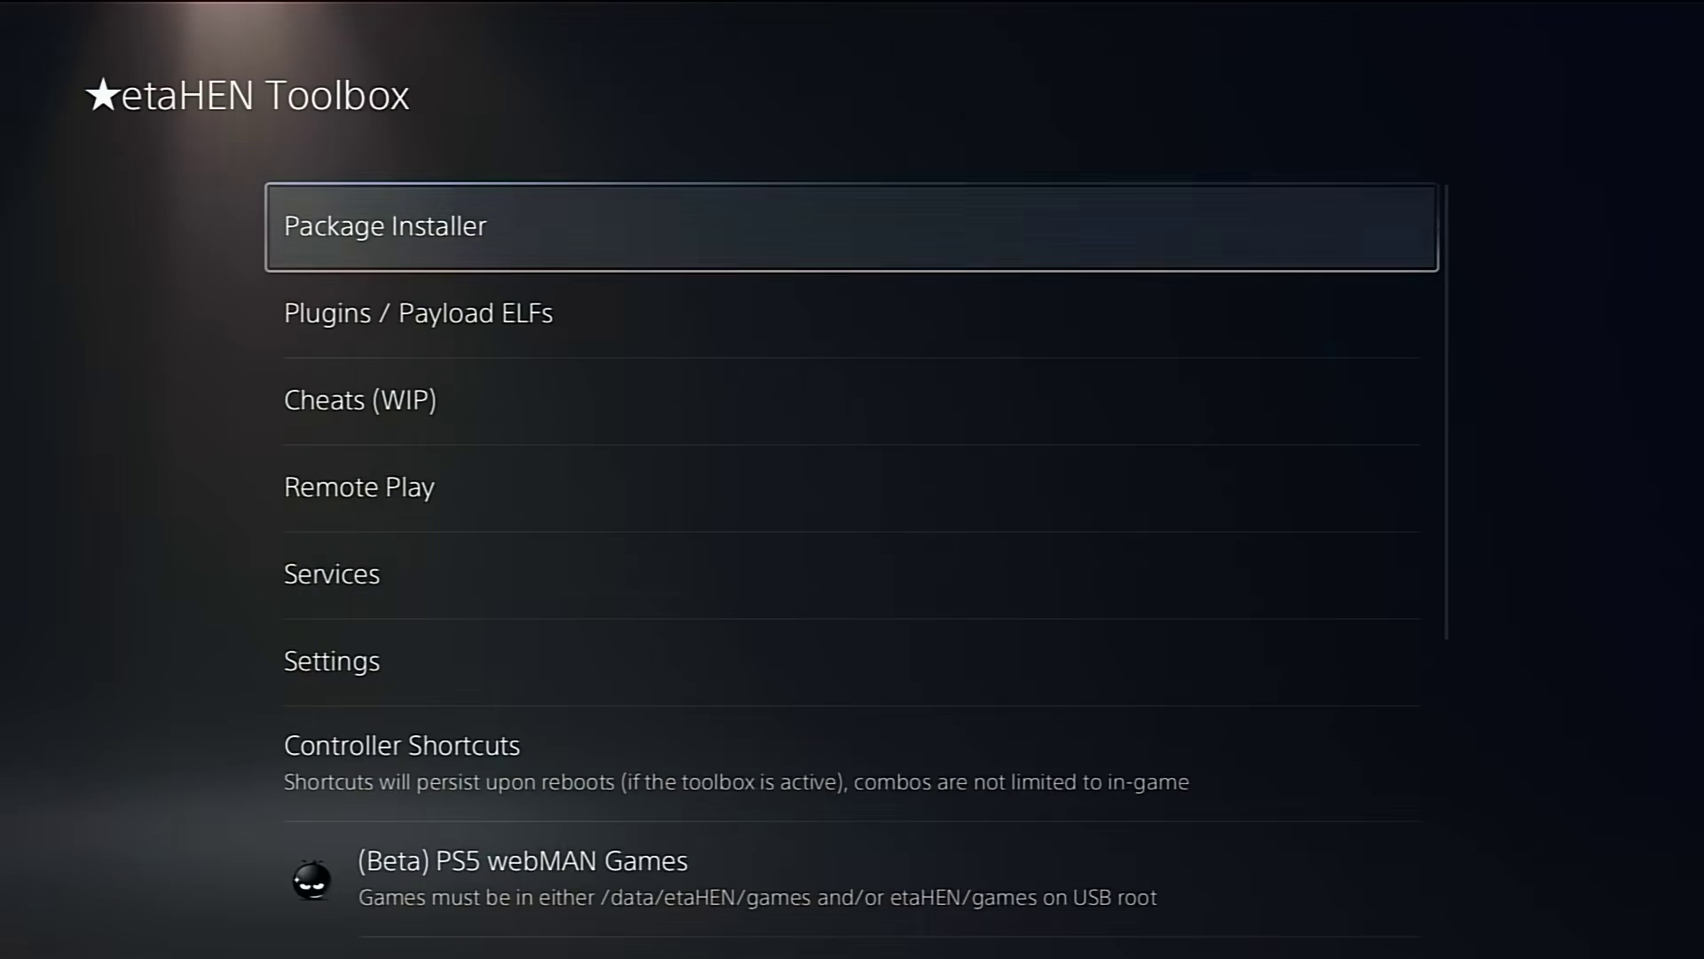
# Step: Install all Crash Team Racing Nitro-Fueled packages with the Package Installer and leave the toolbox
pyautogui.press('Return')
pyautogui.press('Down')
pyautogui.press('Down')
pyautogui.press('Down')
pyautogui.press('Up')
pyautogui.press('Up')
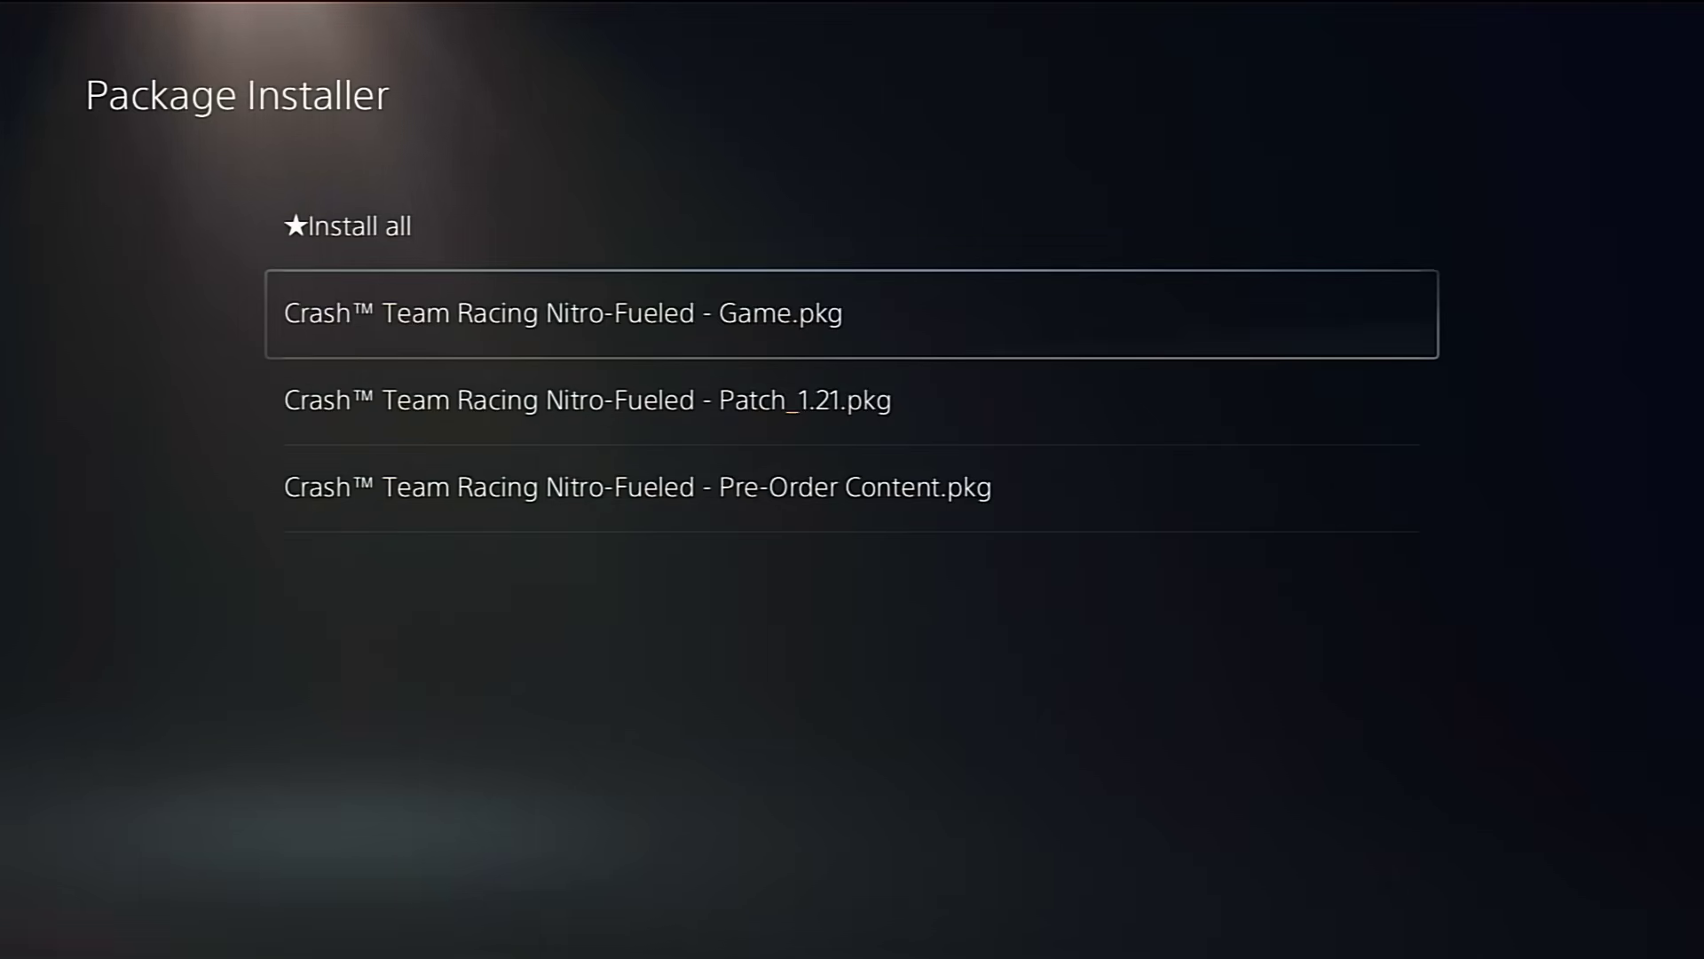
pyautogui.press('Up')
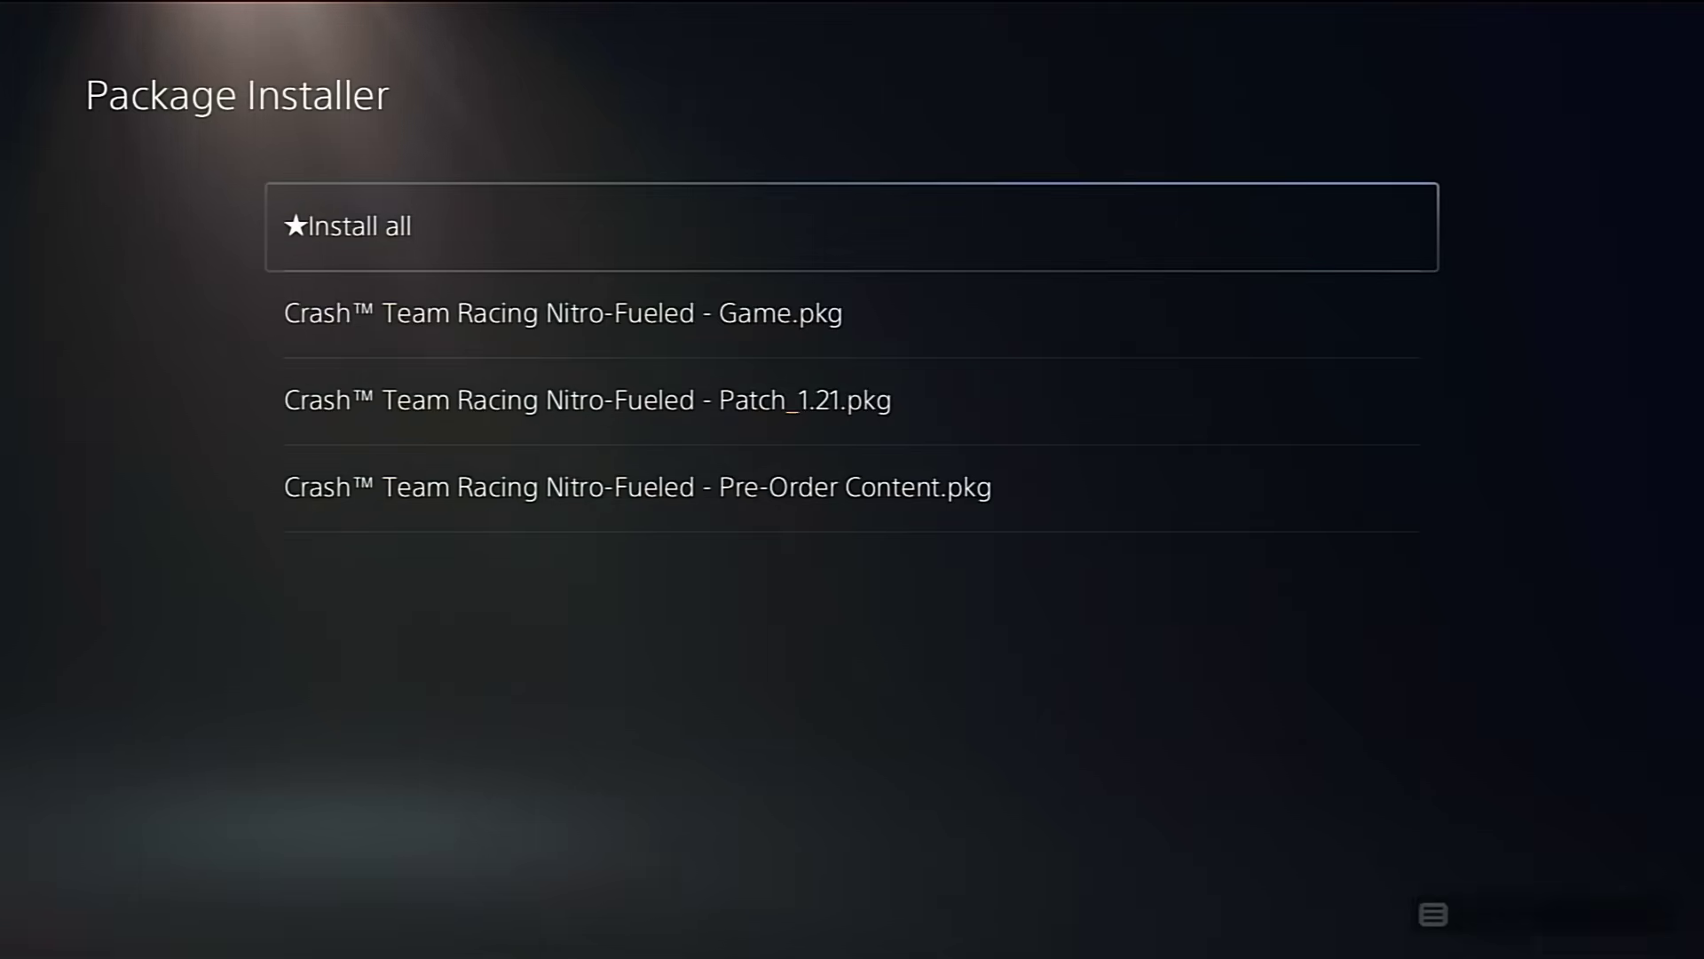
pyautogui.press('Return')
pyautogui.press('Right')
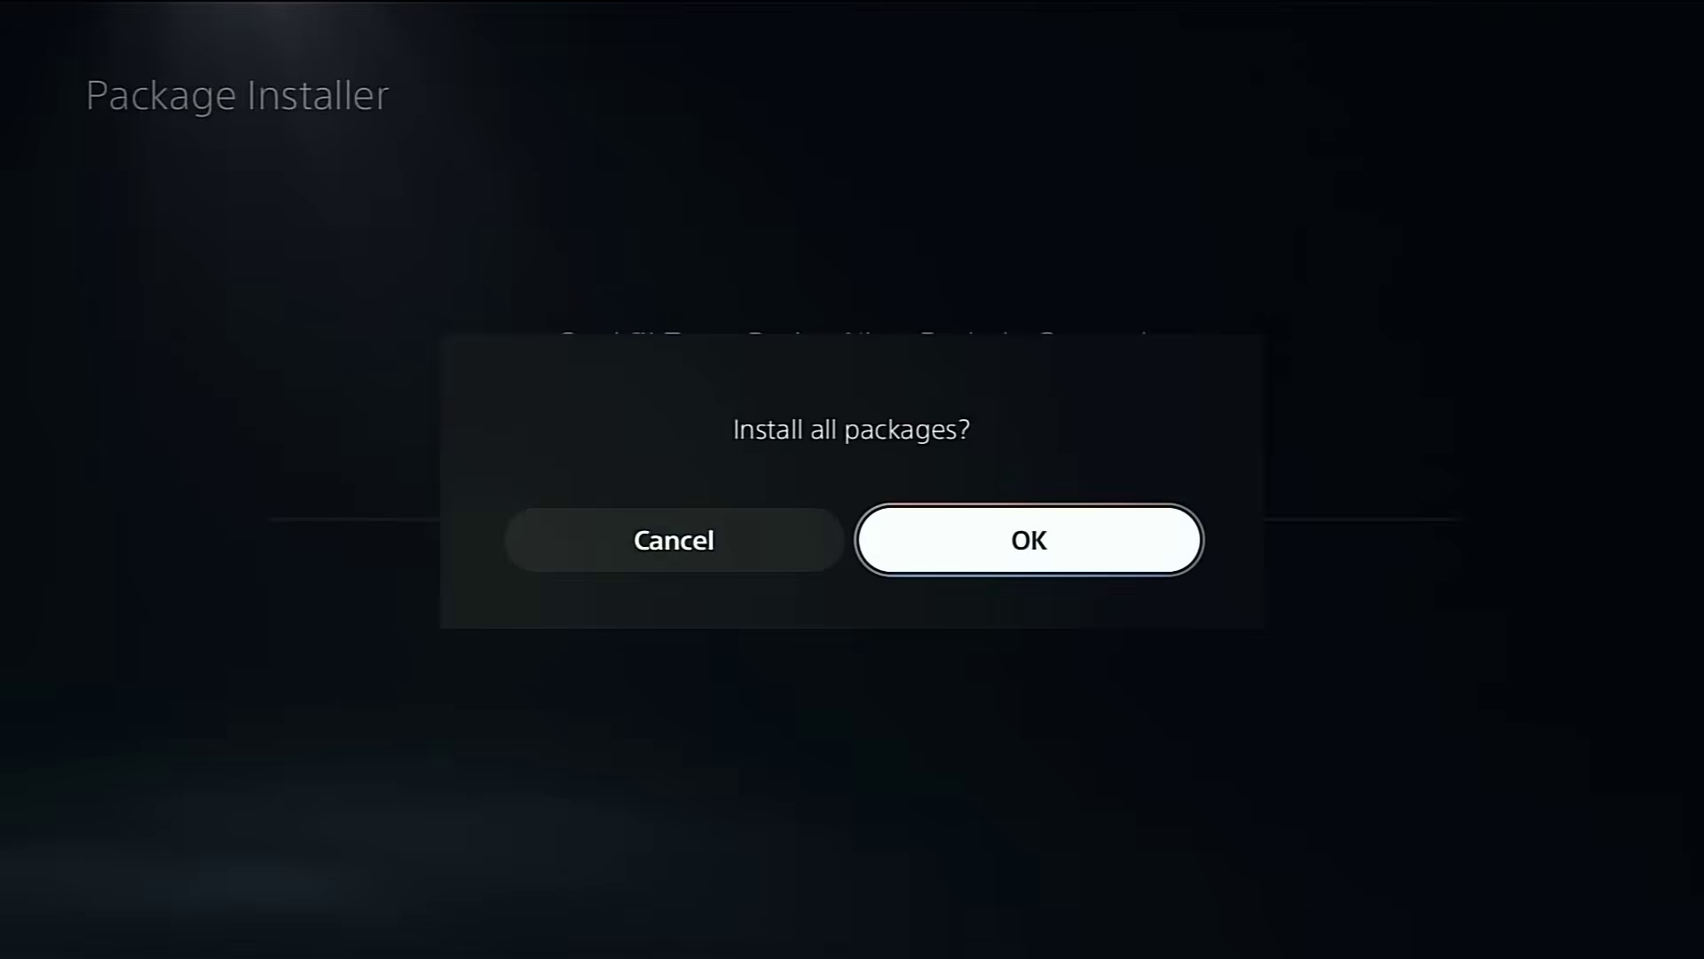
pyautogui.press('Return')
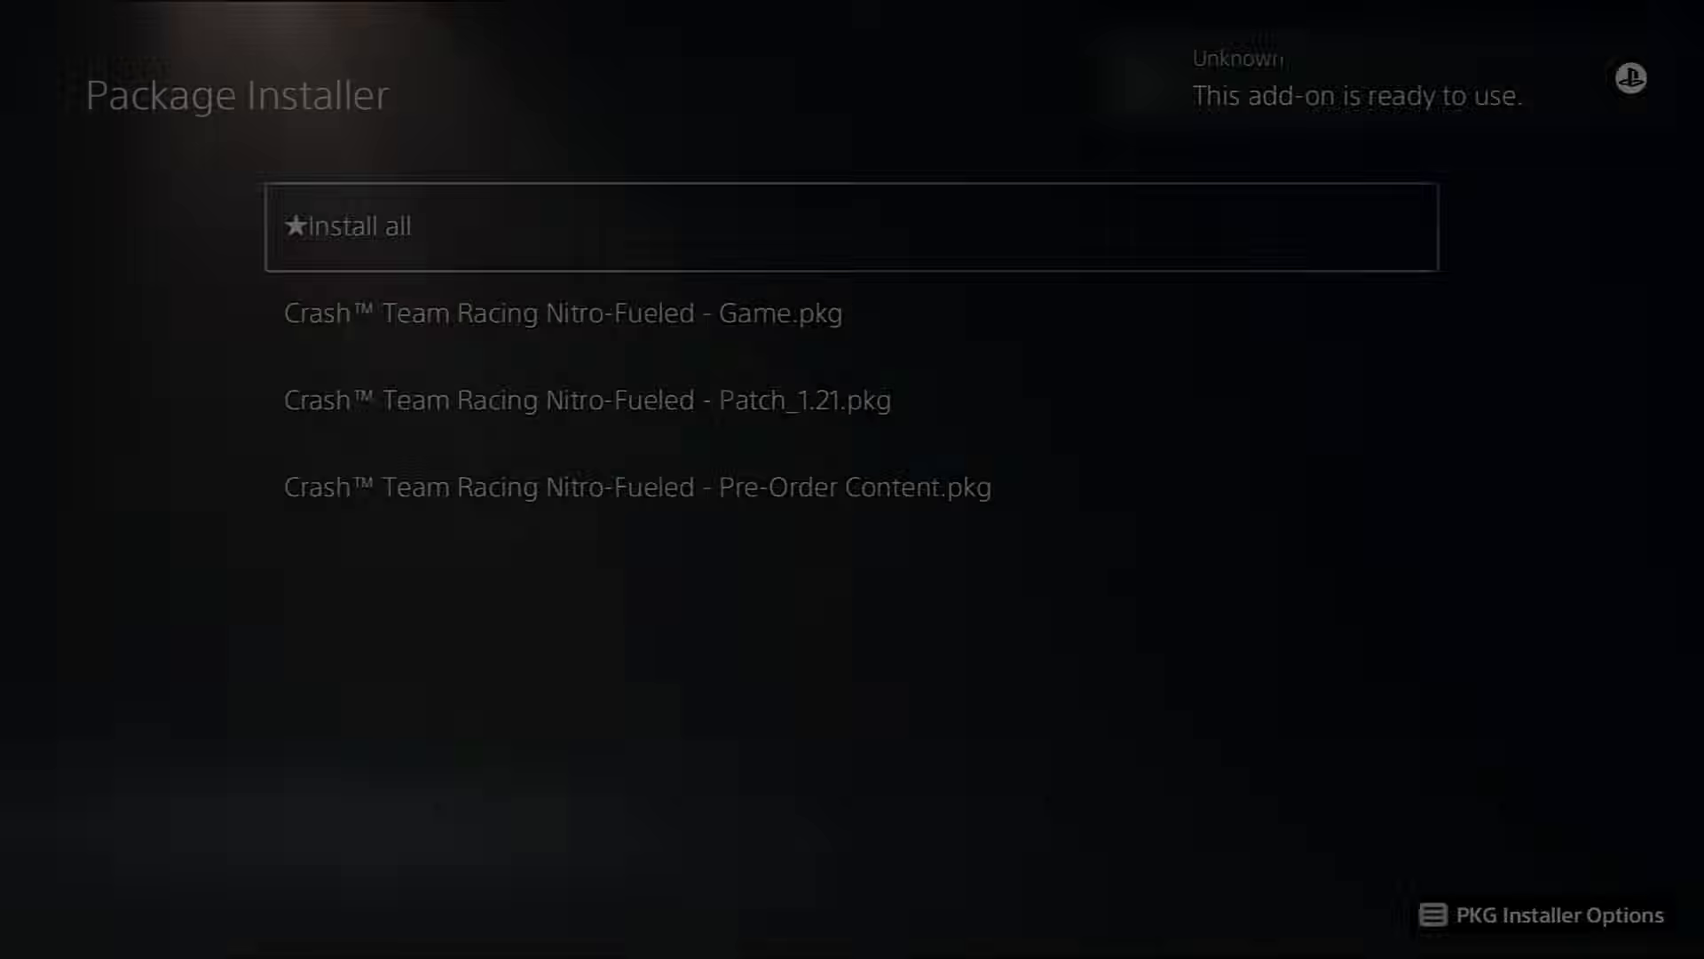
pyautogui.press('Escape')
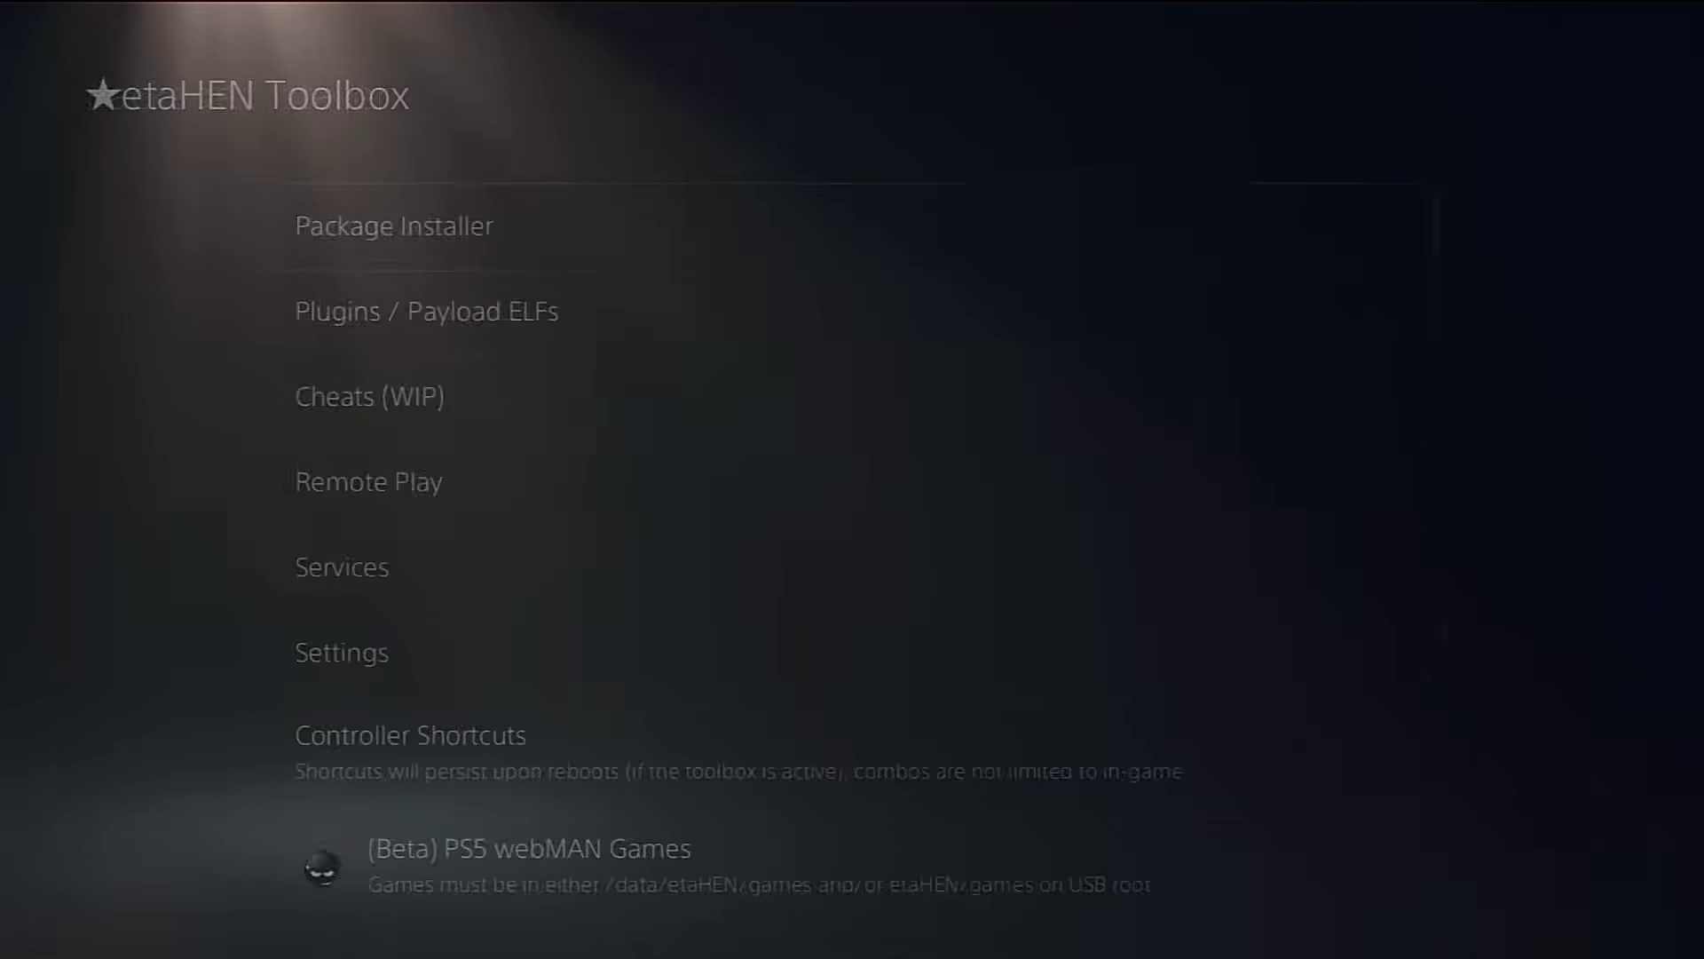
pyautogui.press('Escape')
# Step: Go to the Games section of the home screen and launch Crash Team Racing Nitro-Fueled
pyautogui.press('Up')
pyautogui.press('Left')
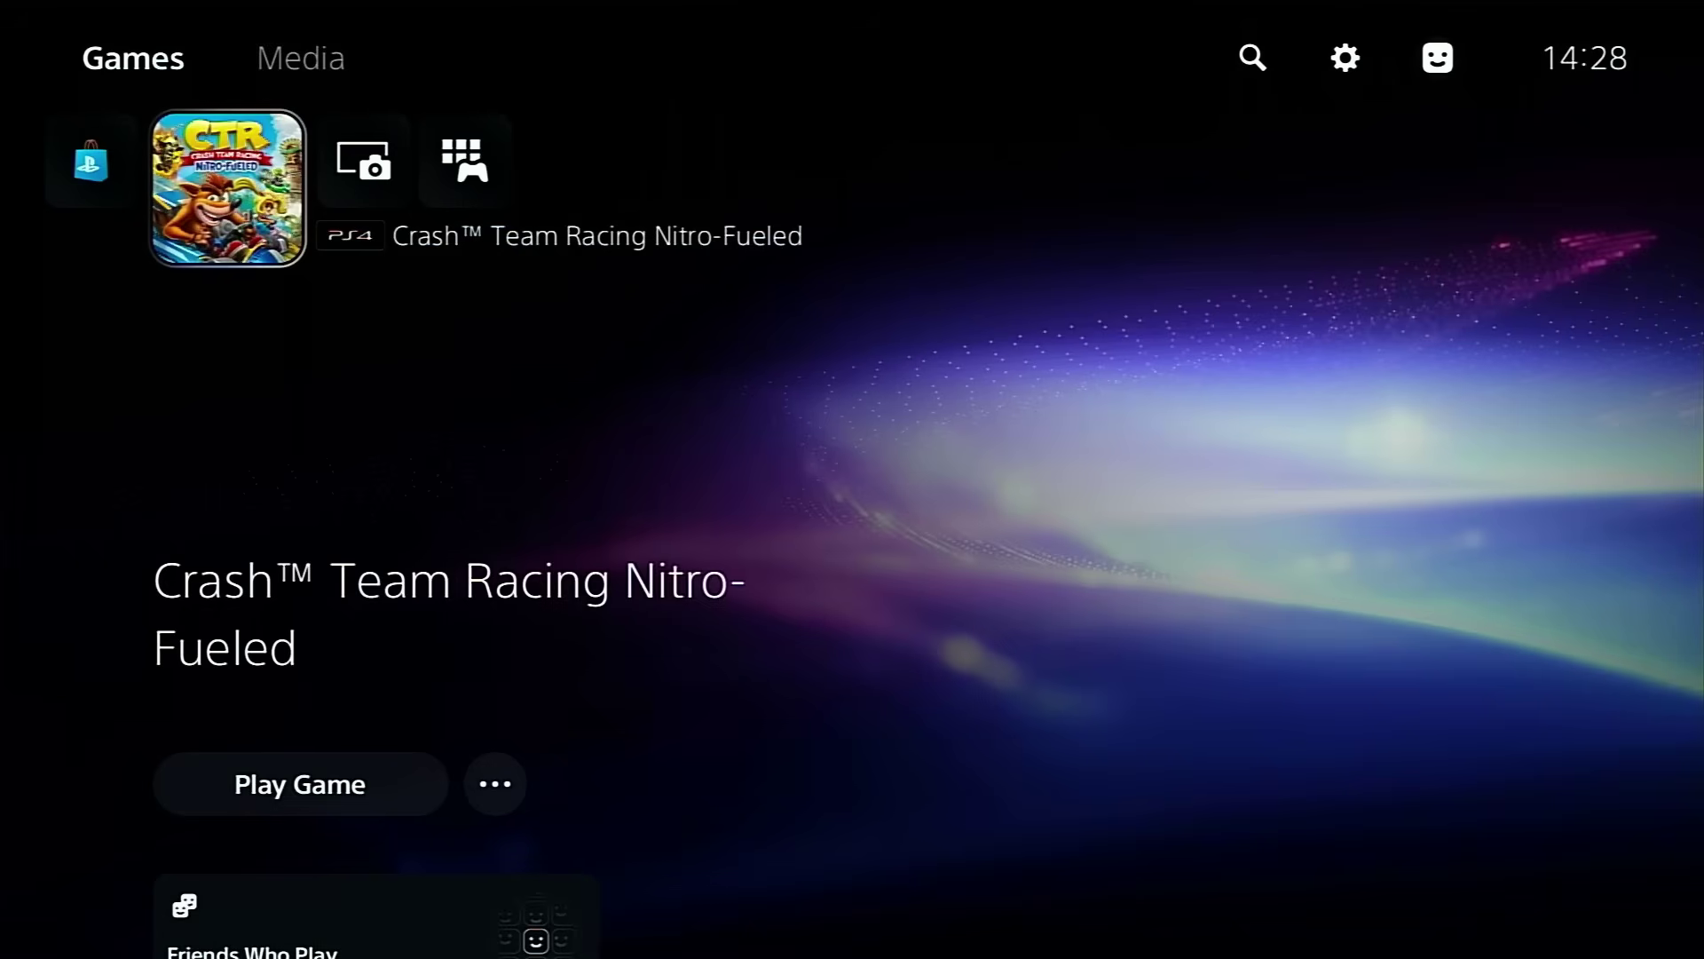
pyautogui.press('Return')
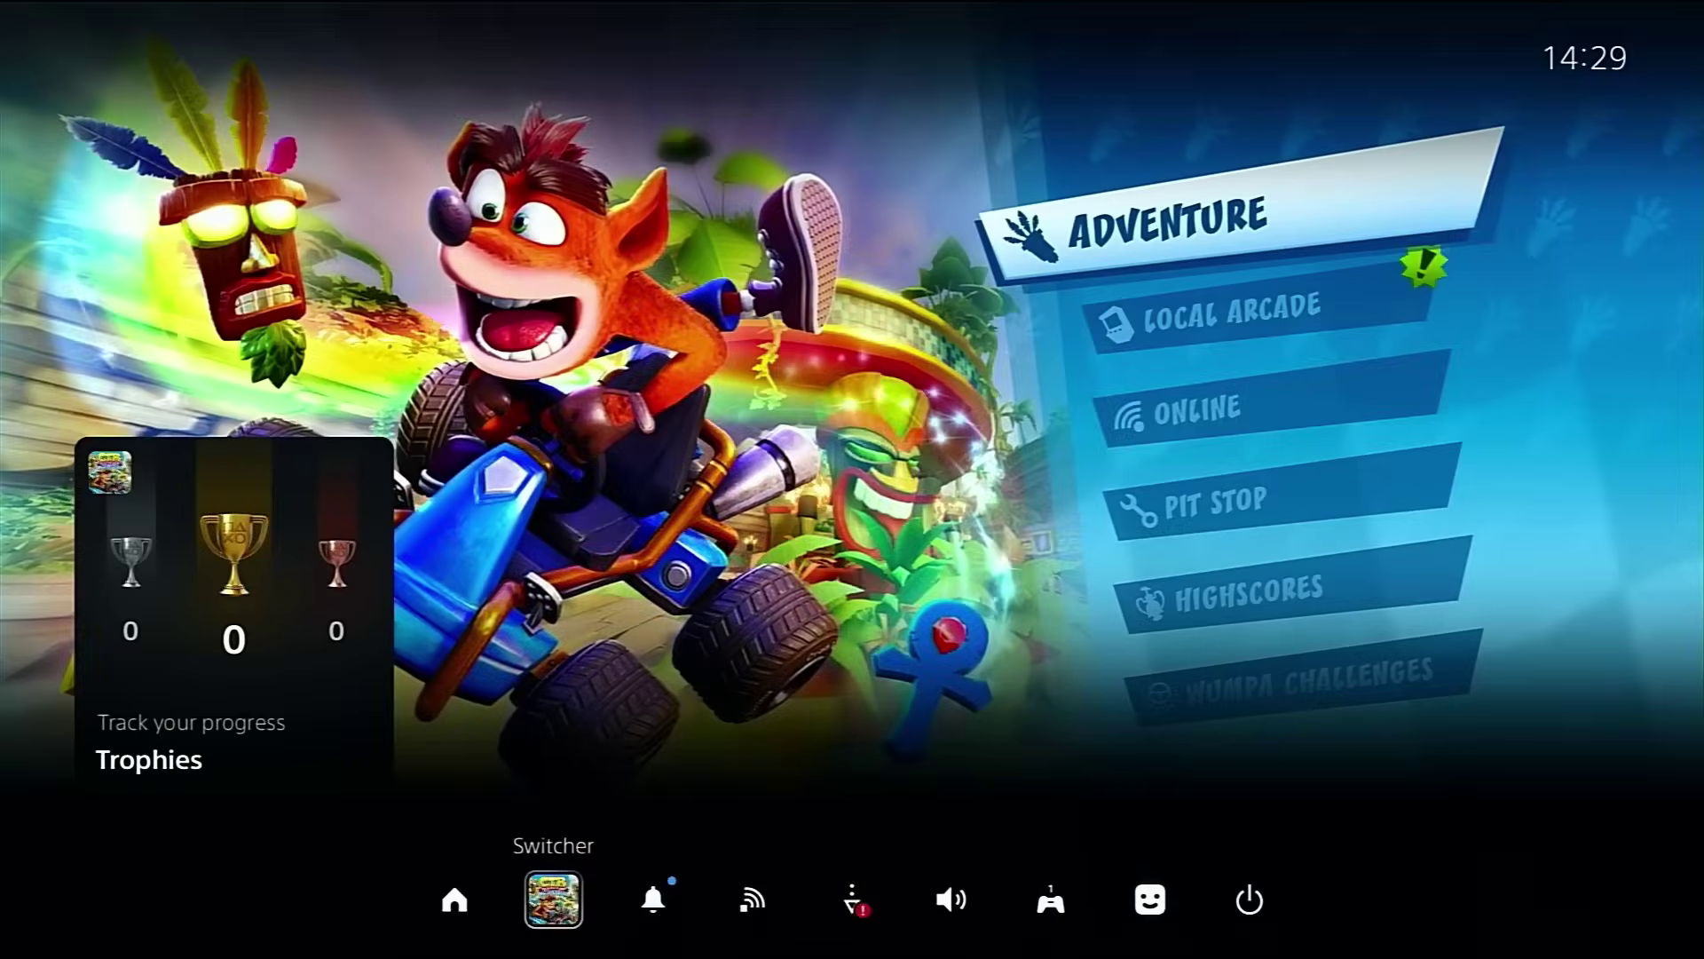
# Step: Close the running Crash Team Racing Nitro-Fueled game from the Switcher
pyautogui.press('Return')
pyautogui.press('Menu')
pyautogui.press('Down')
pyautogui.press('Down')
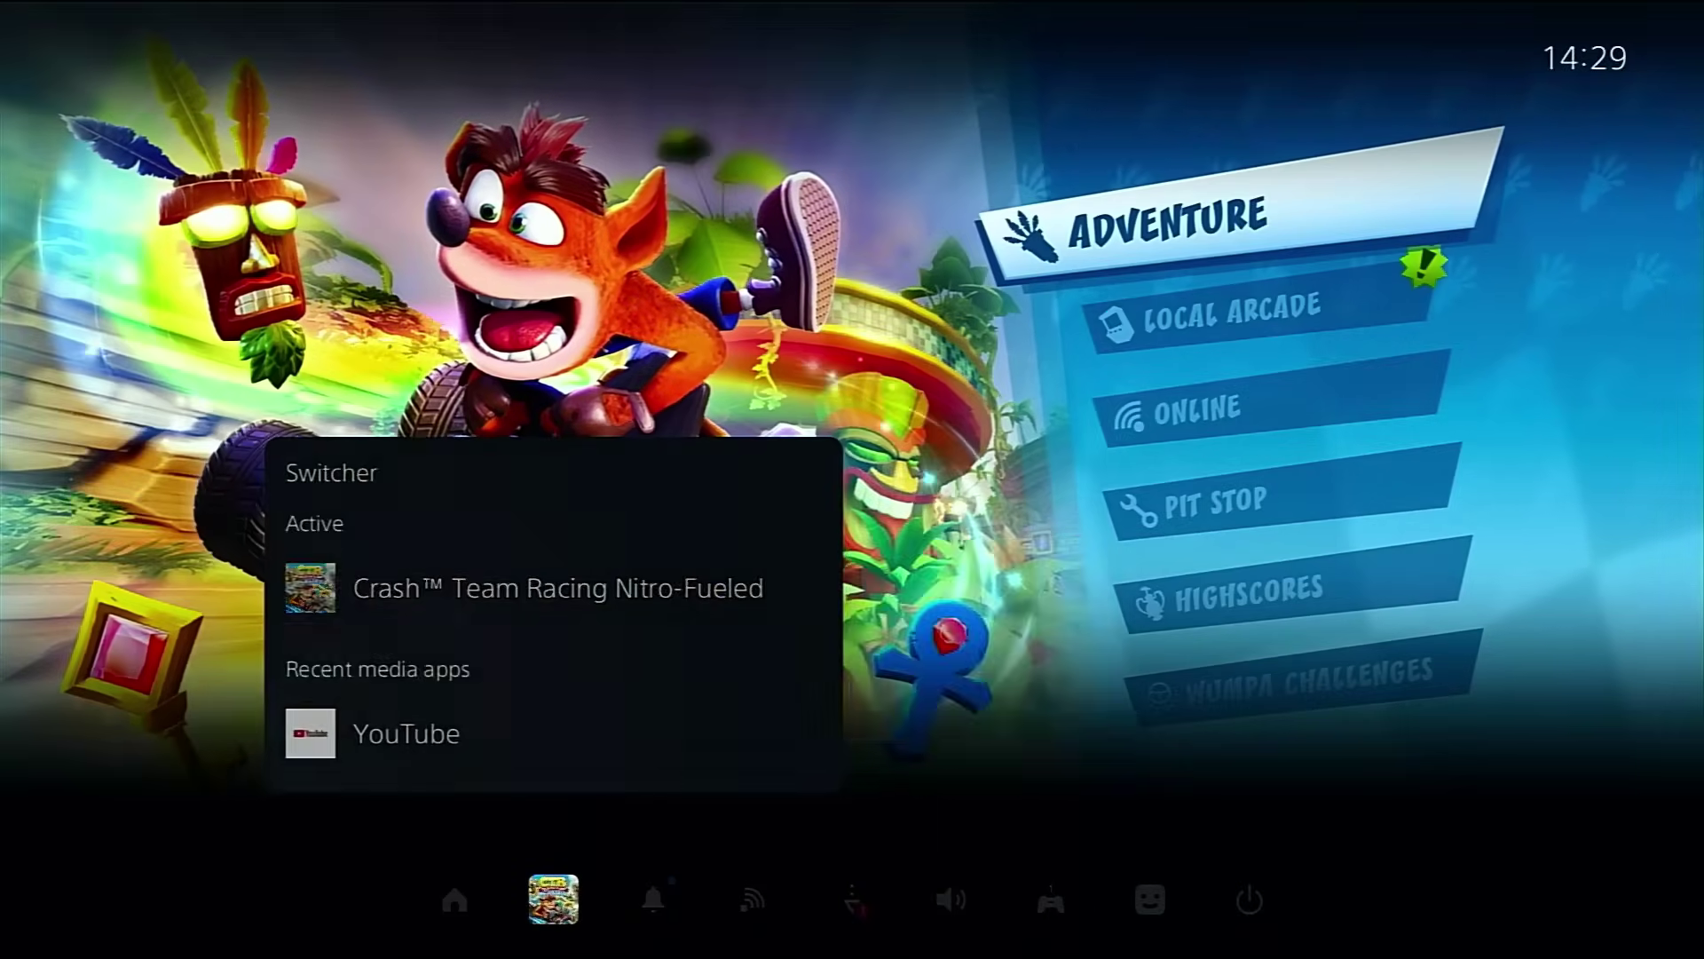
pyautogui.press('Return')
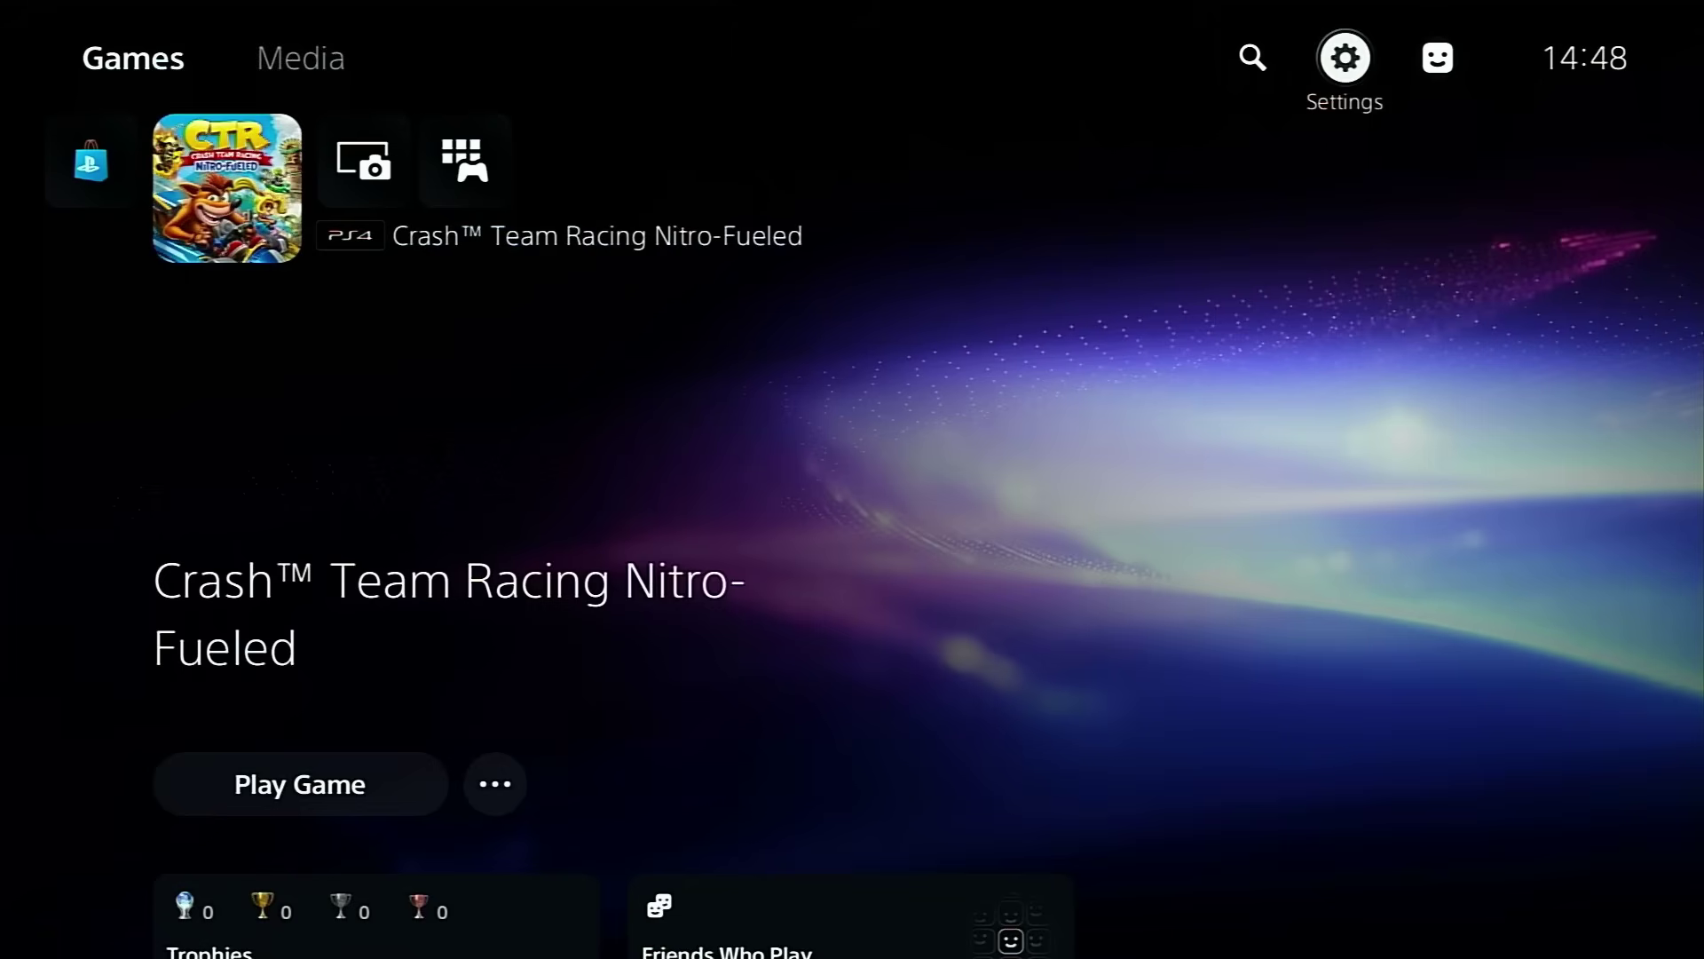
# Step: Install PS5_ITEM00001_v1.12.pkg with the etaHEN Toolbox's Package Installer and return to the home screen
pyautogui.press('Return')
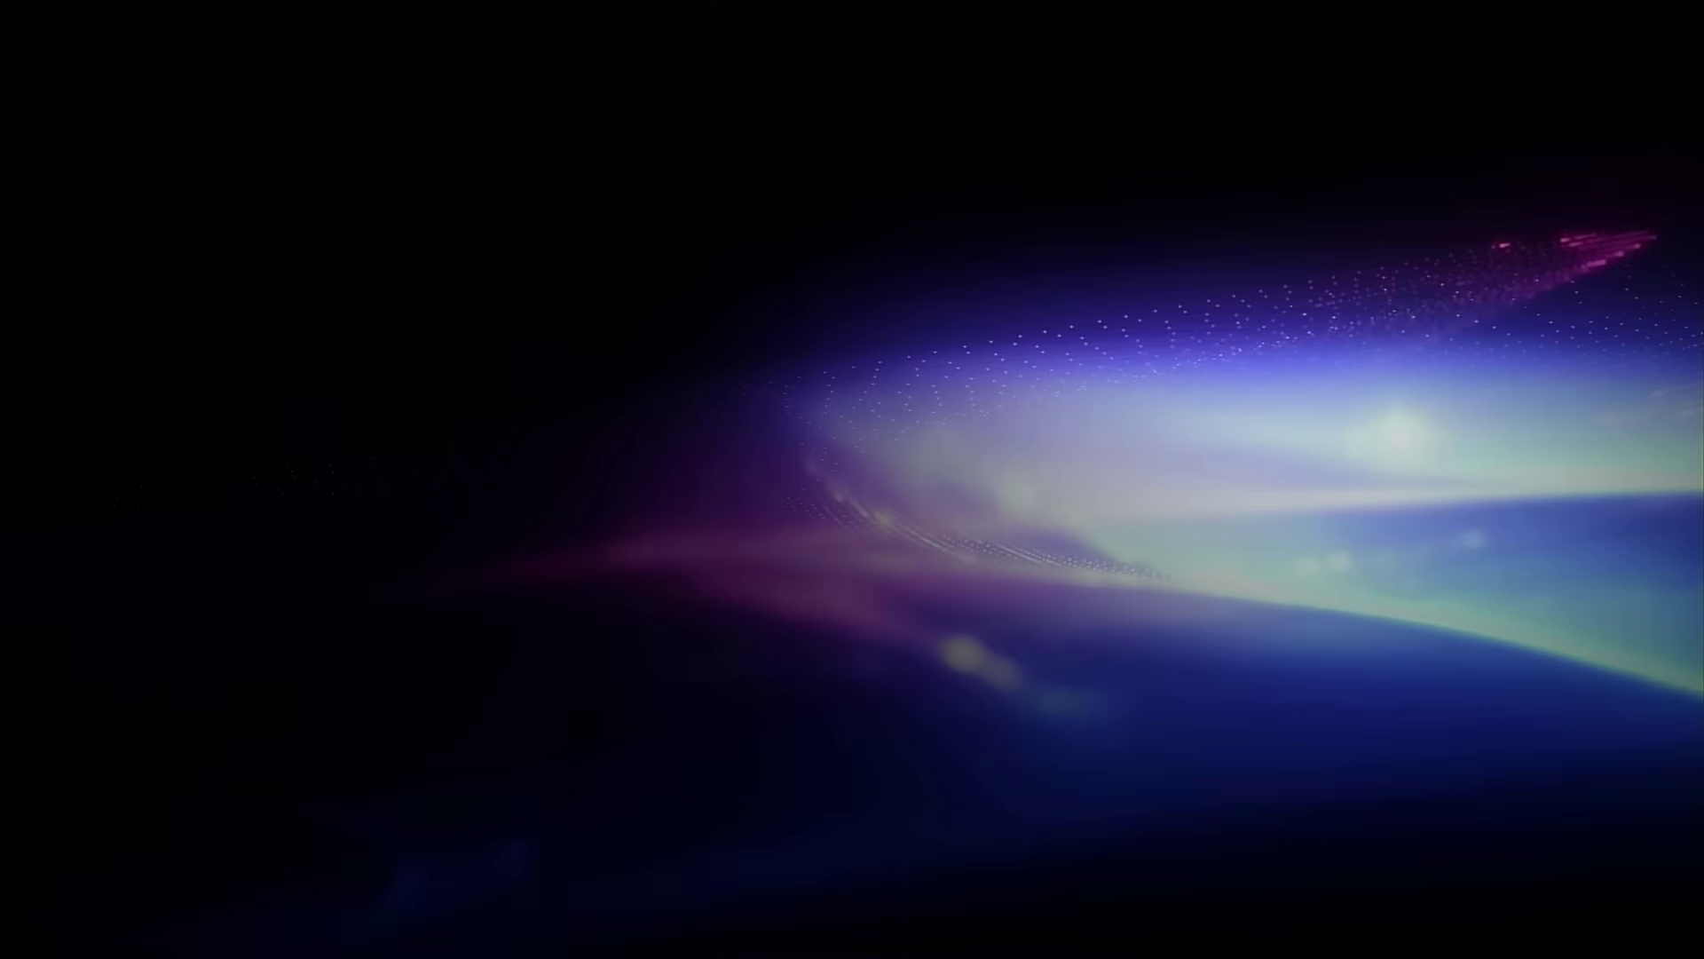
pyautogui.press('Down')
pyautogui.press('Down')
pyautogui.press('Down')
pyautogui.press('Down')
pyautogui.press('Down')
pyautogui.press('Down')
pyautogui.press('Down')
pyautogui.press('Down')
pyautogui.press('Down')
pyautogui.press('Down')
pyautogui.press('Down')
pyautogui.press('Down')
pyautogui.press('Down')
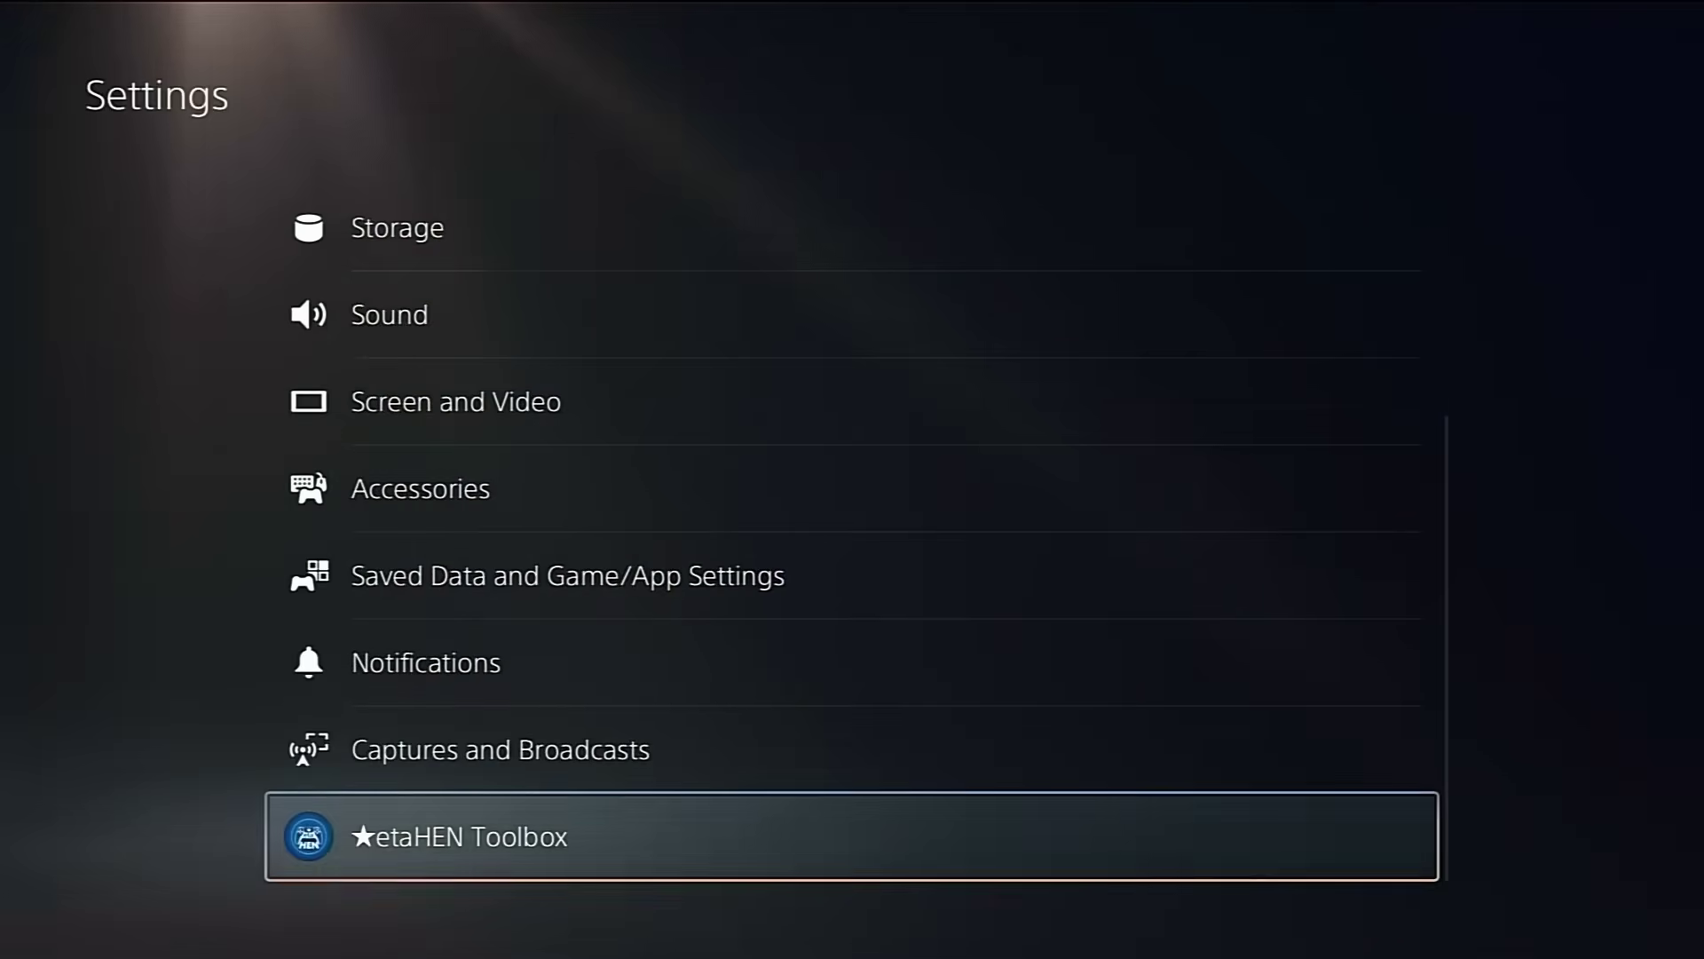
pyautogui.press('Return')
pyautogui.press('Return')
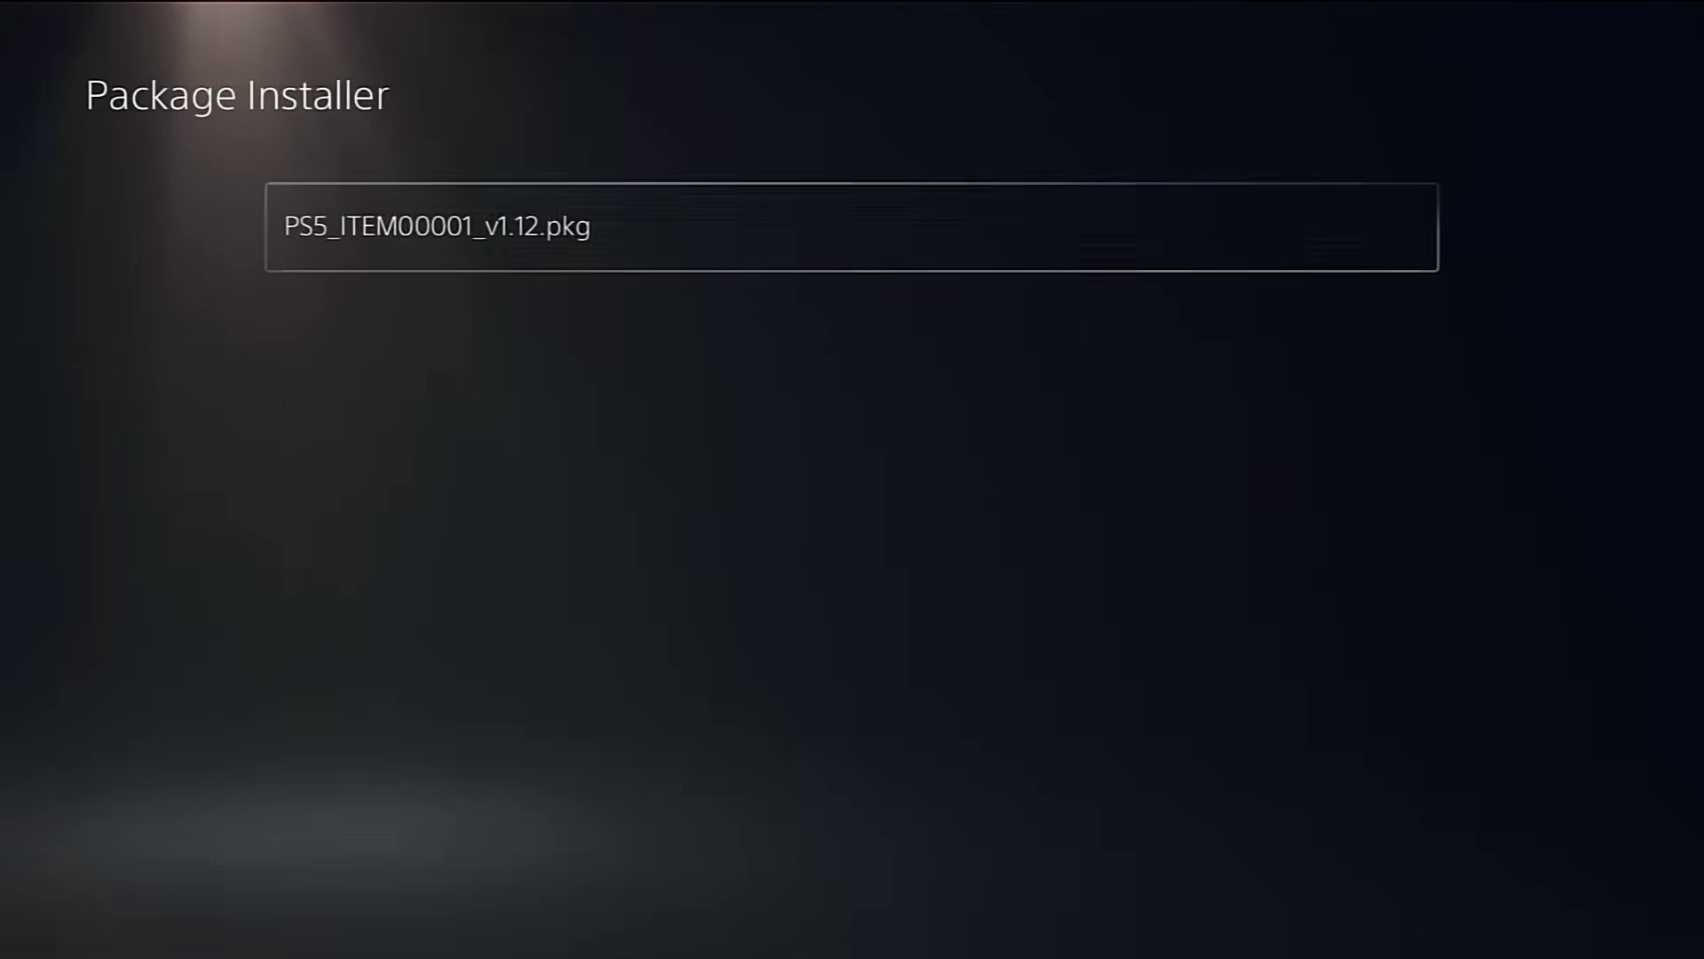
pyautogui.press('Return')
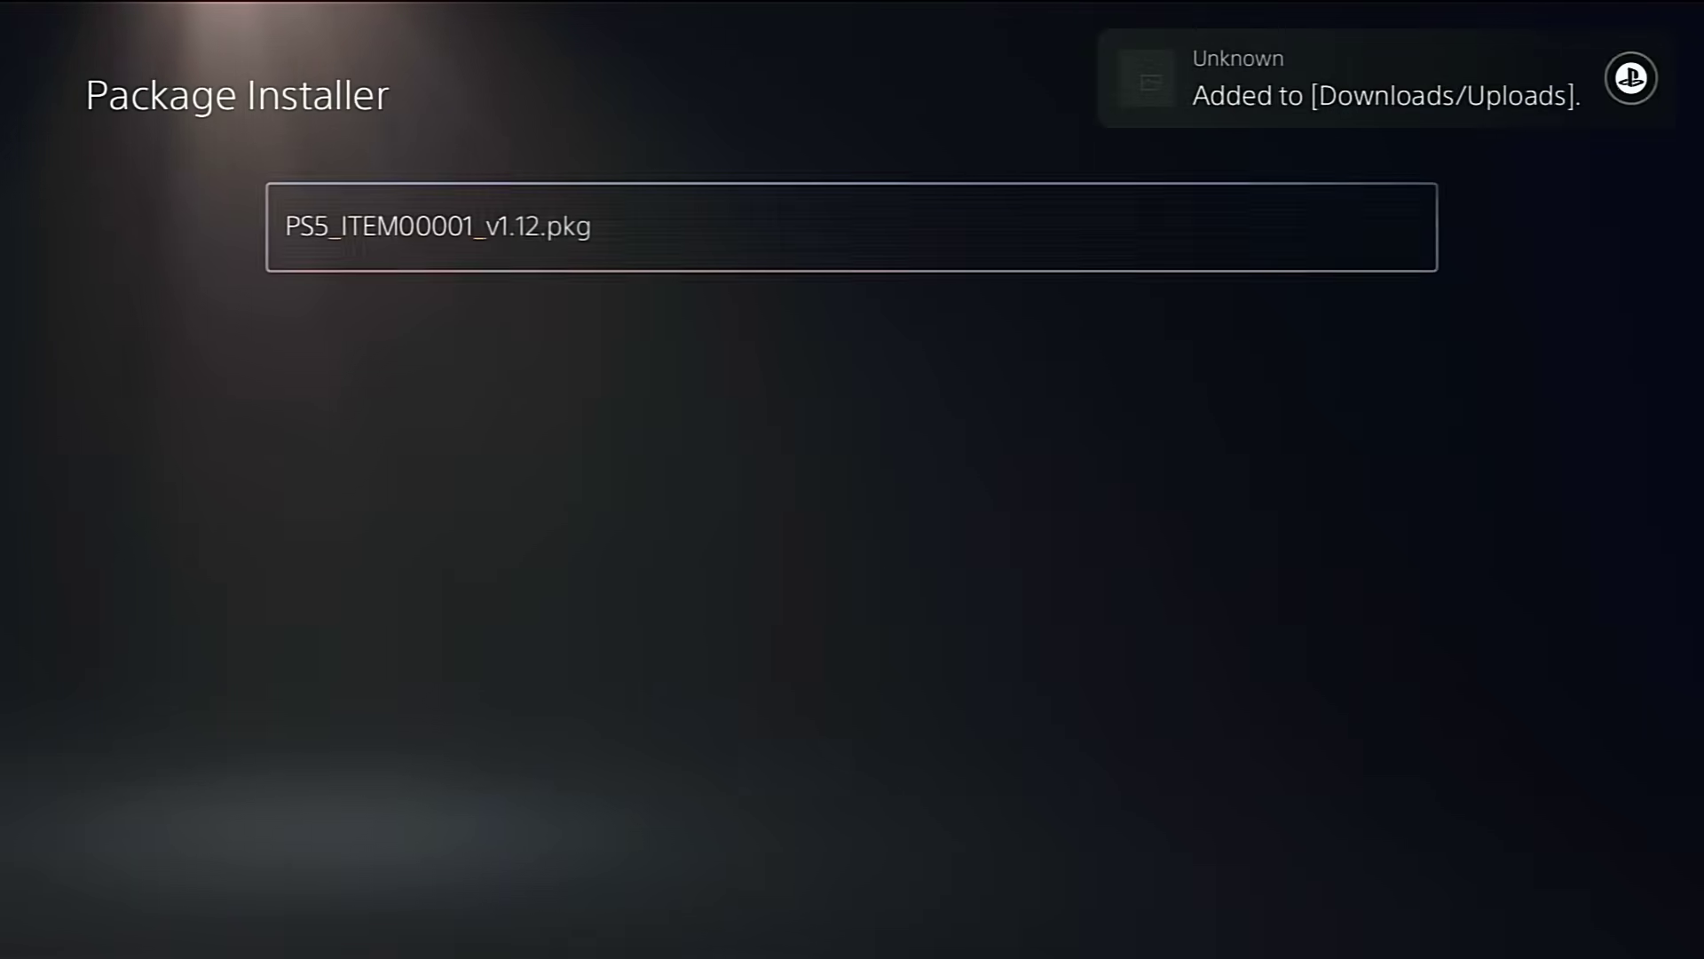
pyautogui.press('Escape')
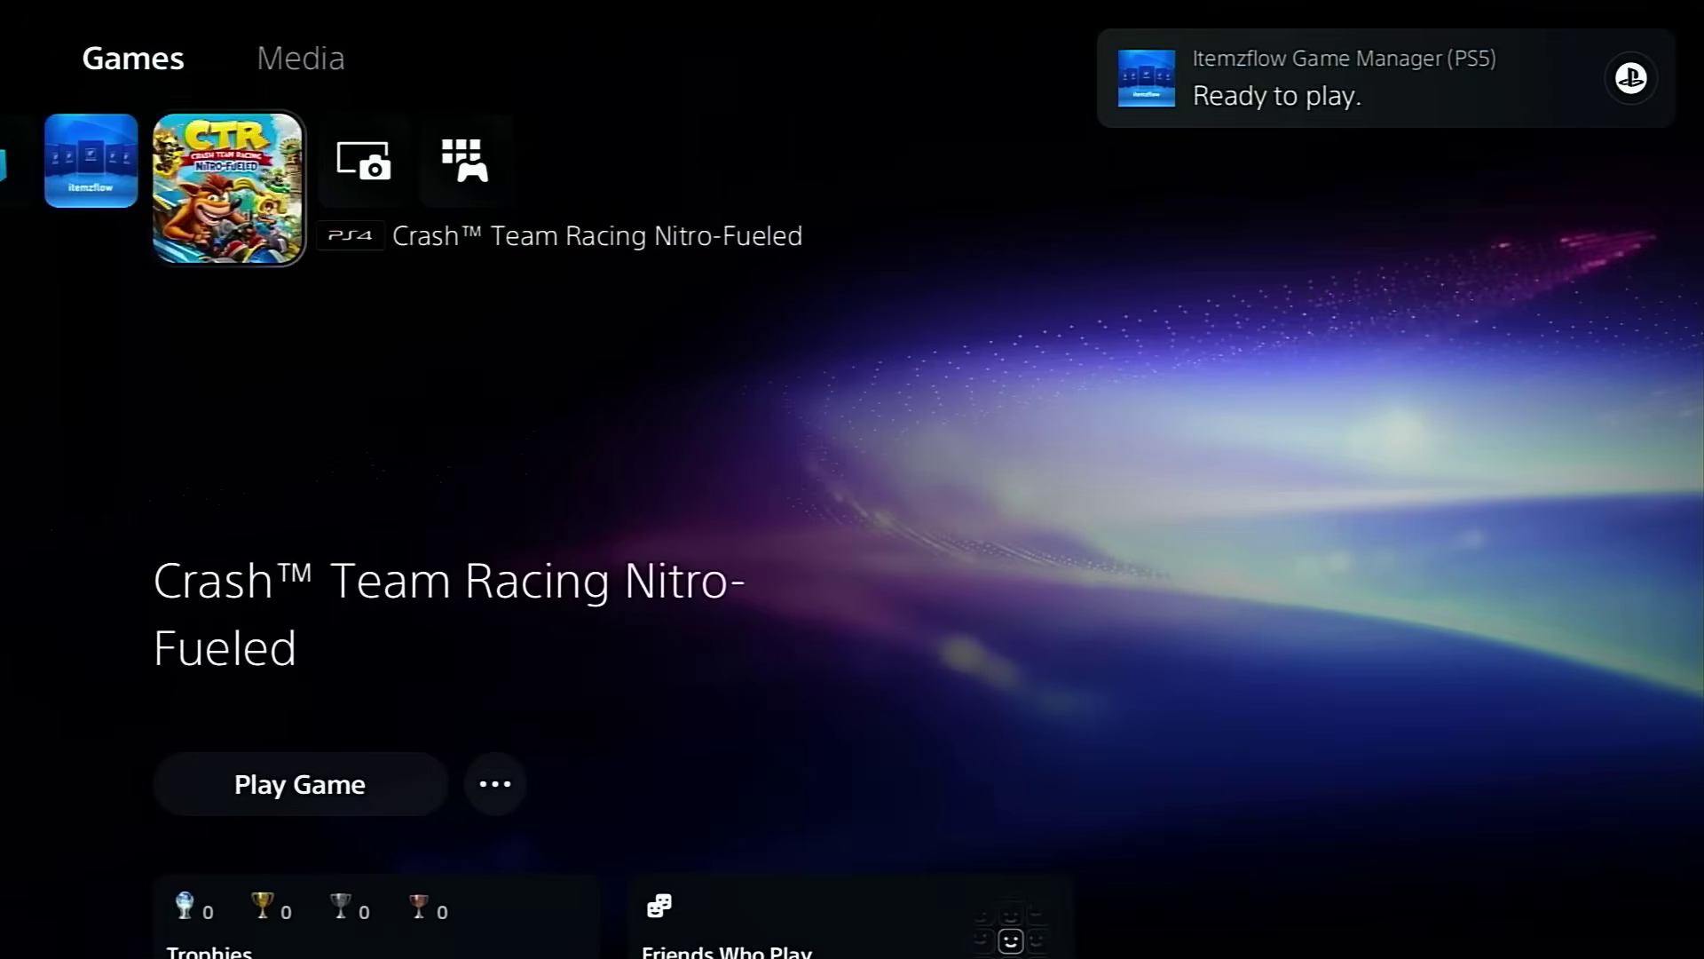
# Step: Launch Itemzflow Game Manager, scan the whole PS5 for apps from its PS5 App entry and accept the scan summary
pyautogui.press('Left')
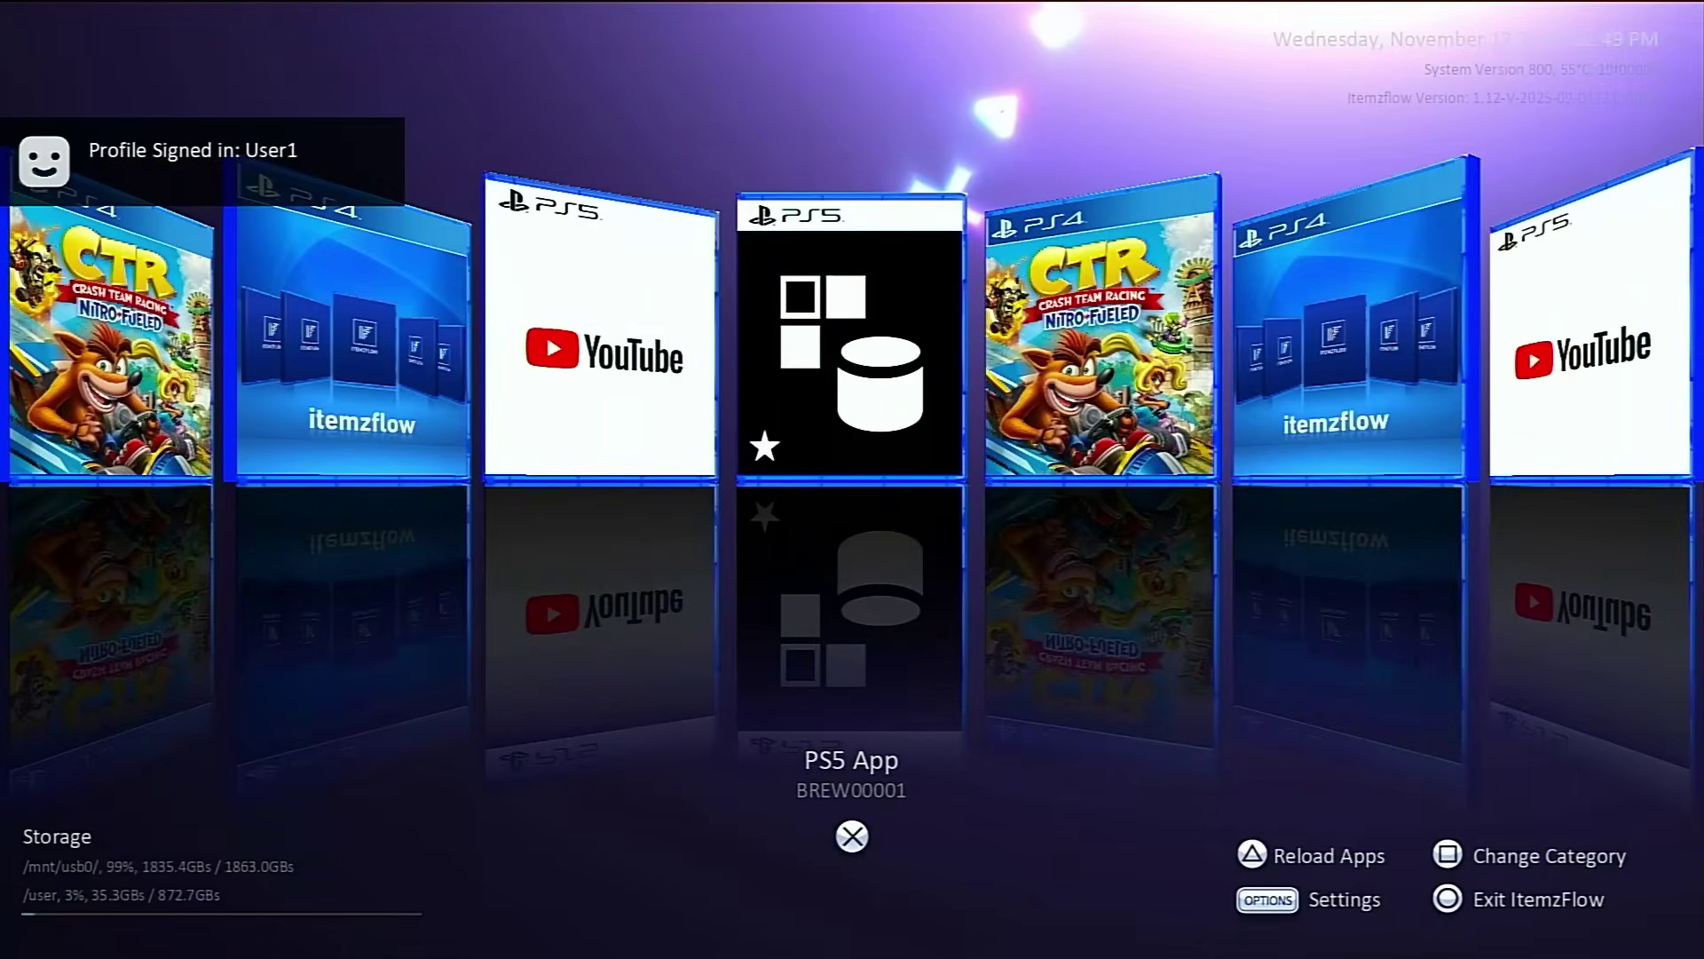
pyautogui.press('Return')
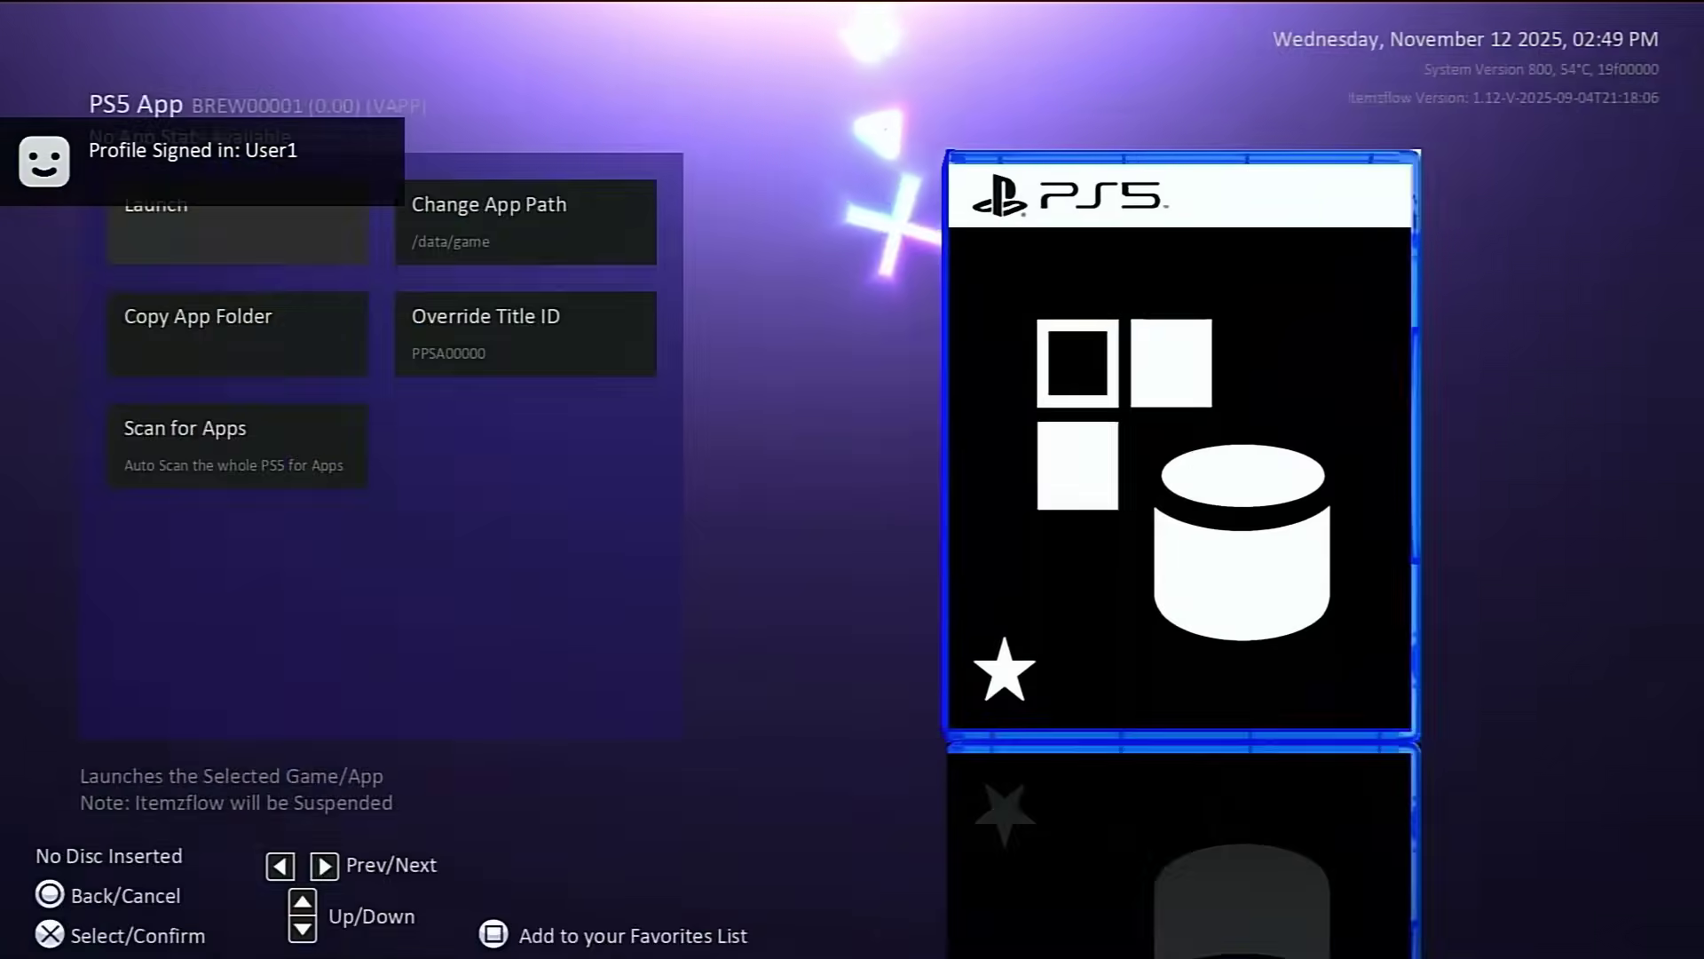
pyautogui.press('Down')
pyautogui.press('Down')
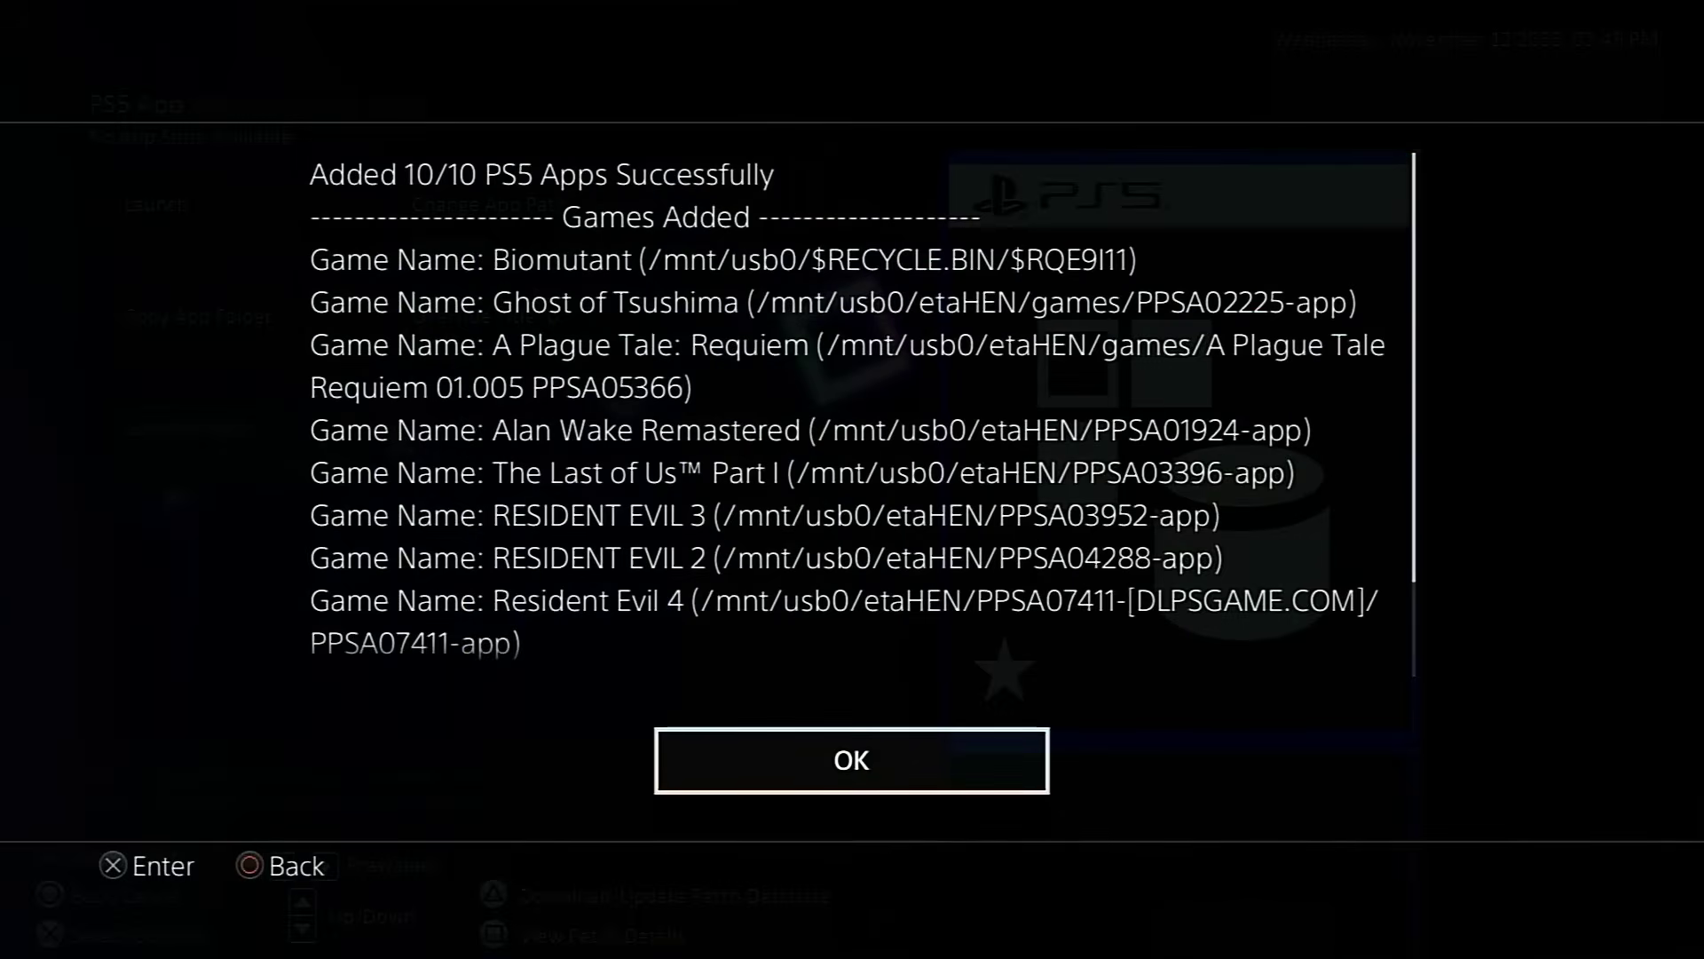
pyautogui.press('Return')
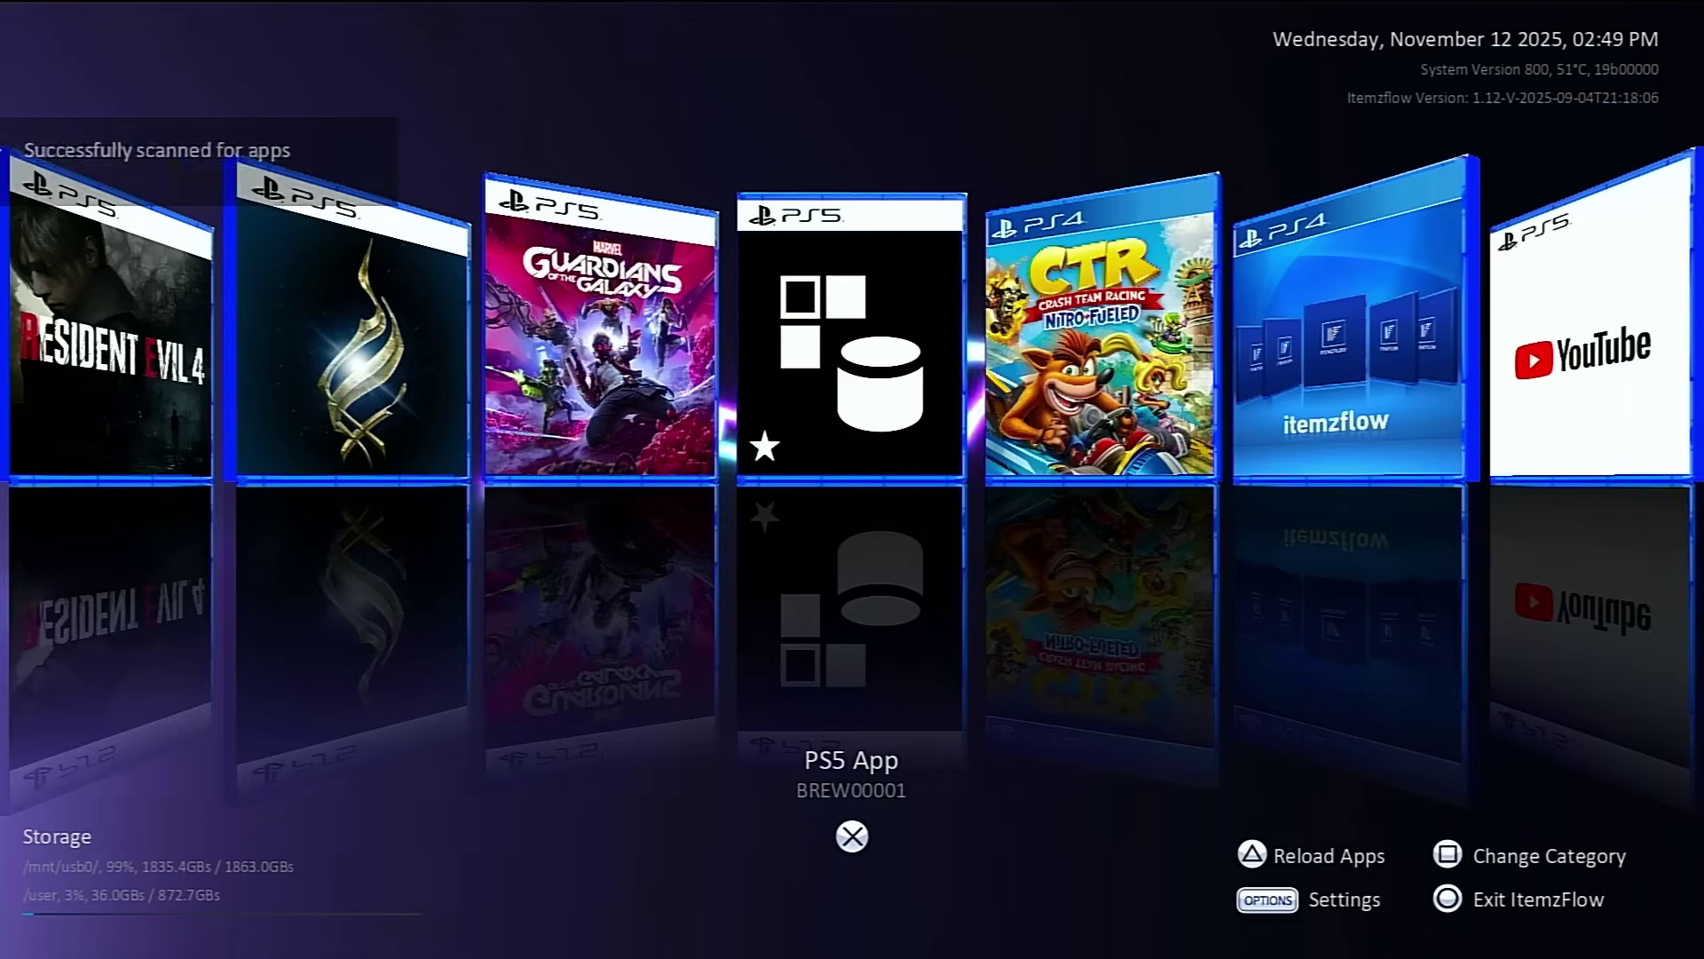
# Step: Launch Marvel's Guardians of the Galaxy from Itemzflow and accept English as the voice and text language
pyautogui.press('Left')
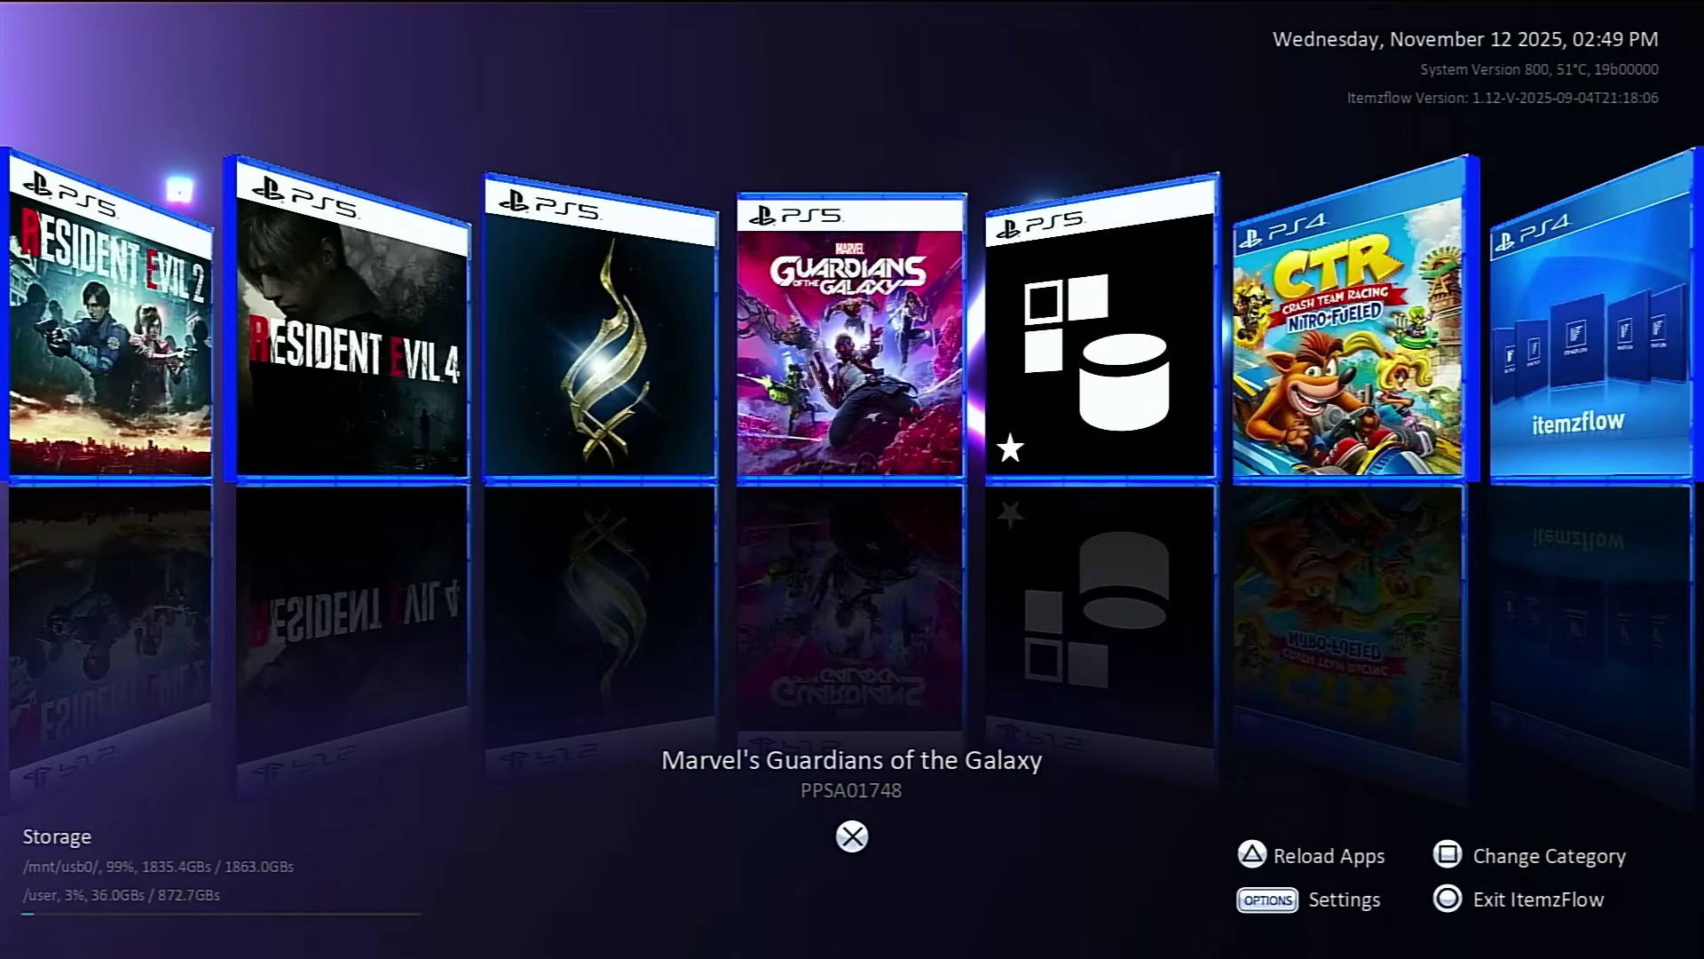
pyautogui.press('Return')
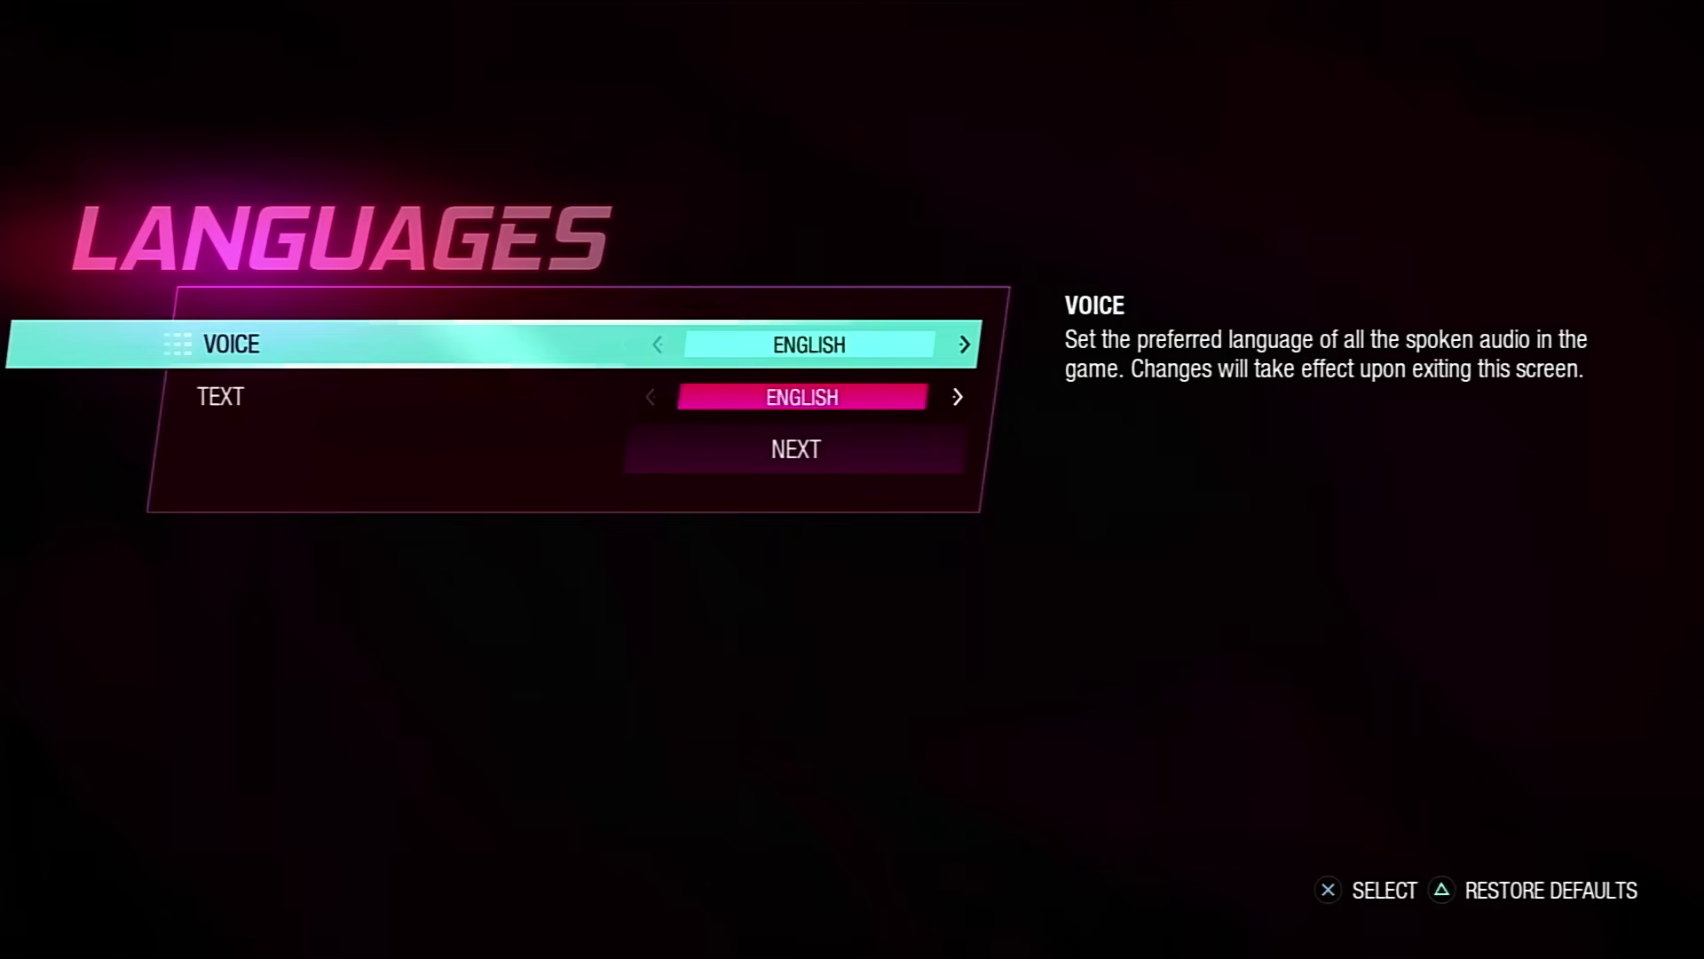
pyautogui.press('Down')
pyautogui.press('Down')
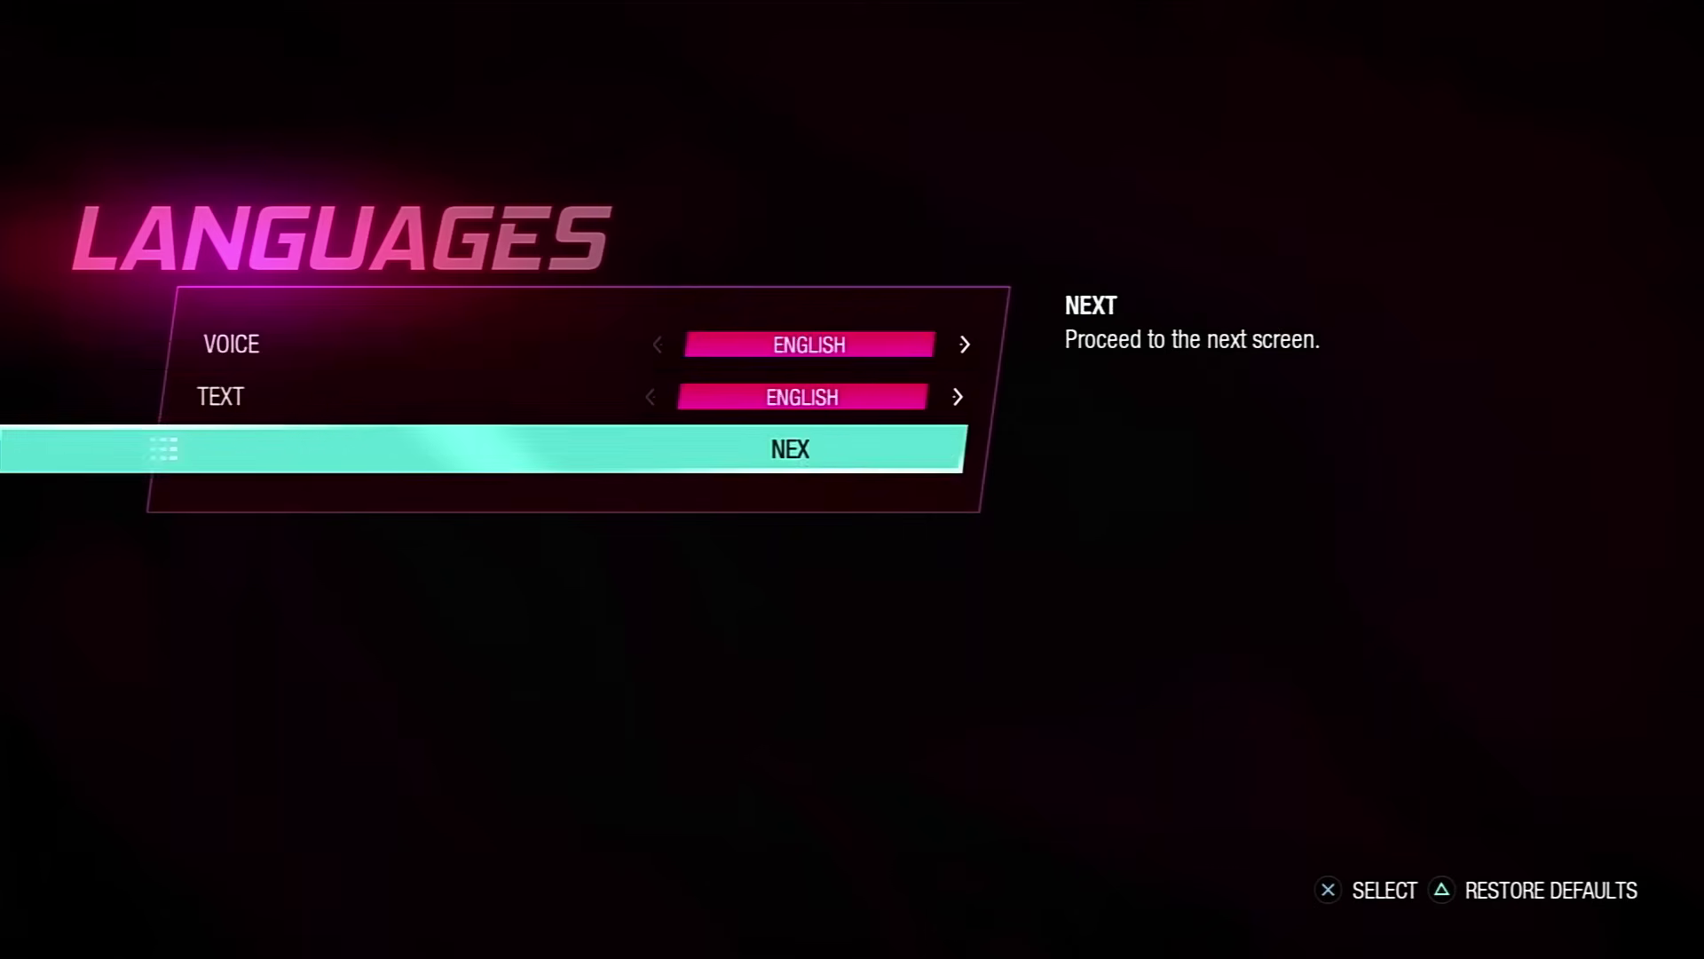
pyautogui.press('Return')
pyautogui.press('Return')
pyautogui.press('Return')
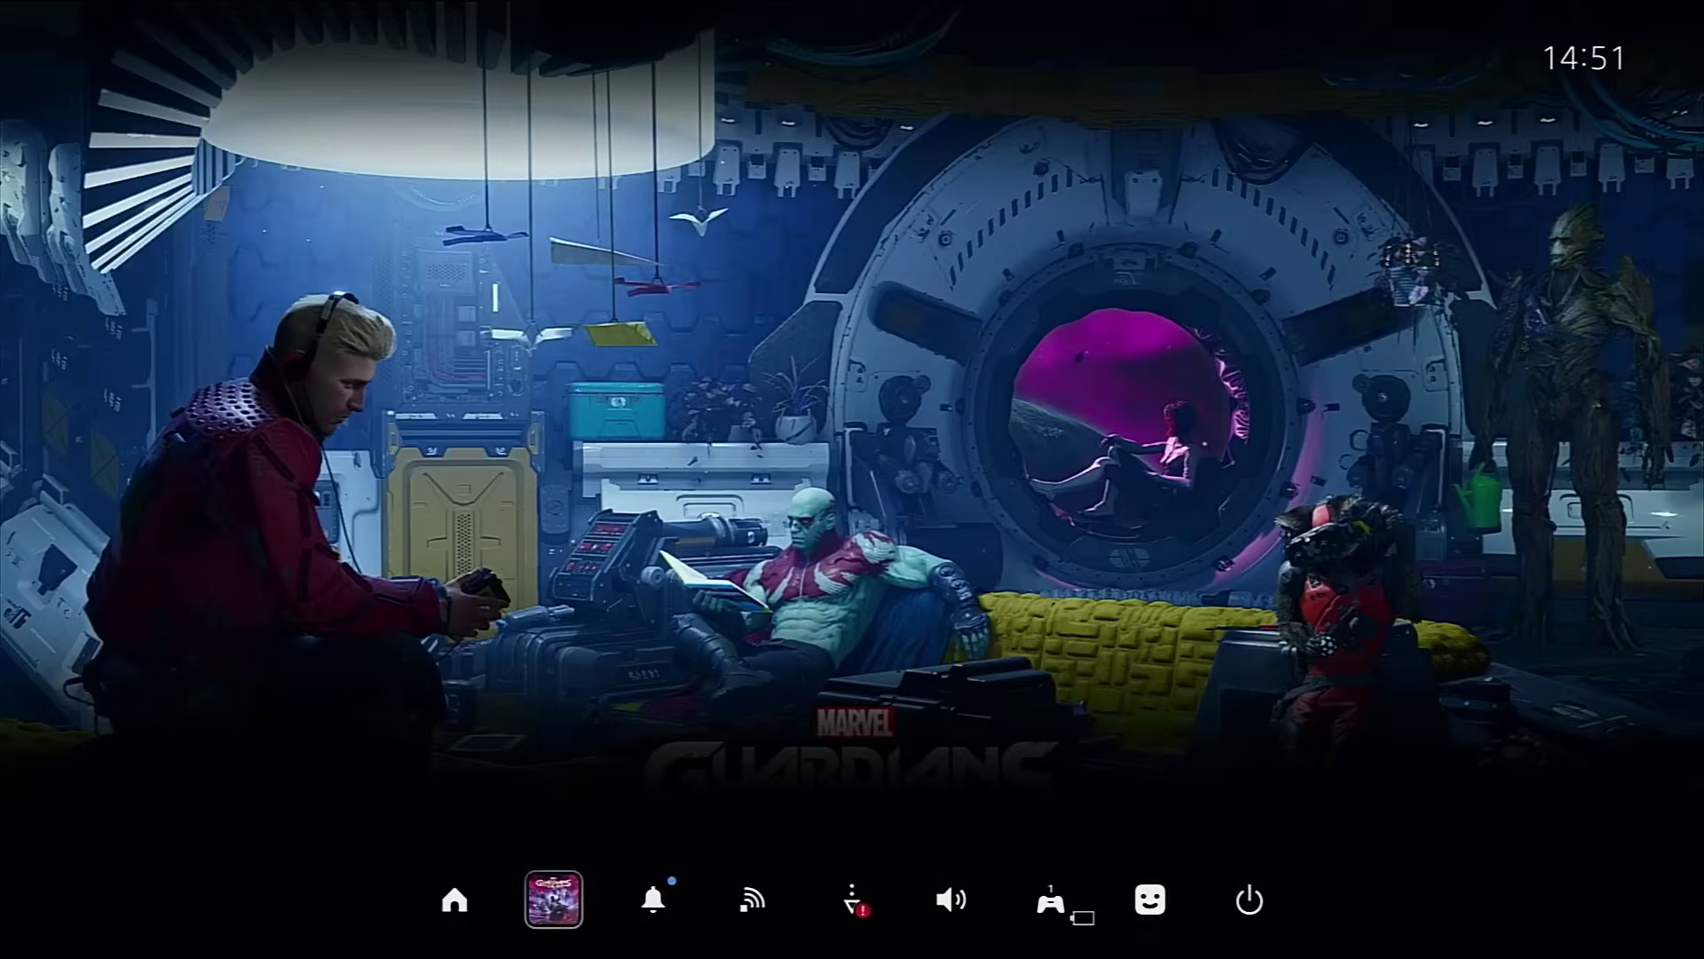
# Step: Close the running Marvel's Guardians of the Galaxy game from the Switcher
pyautogui.press('Return')
pyautogui.press('Menu')
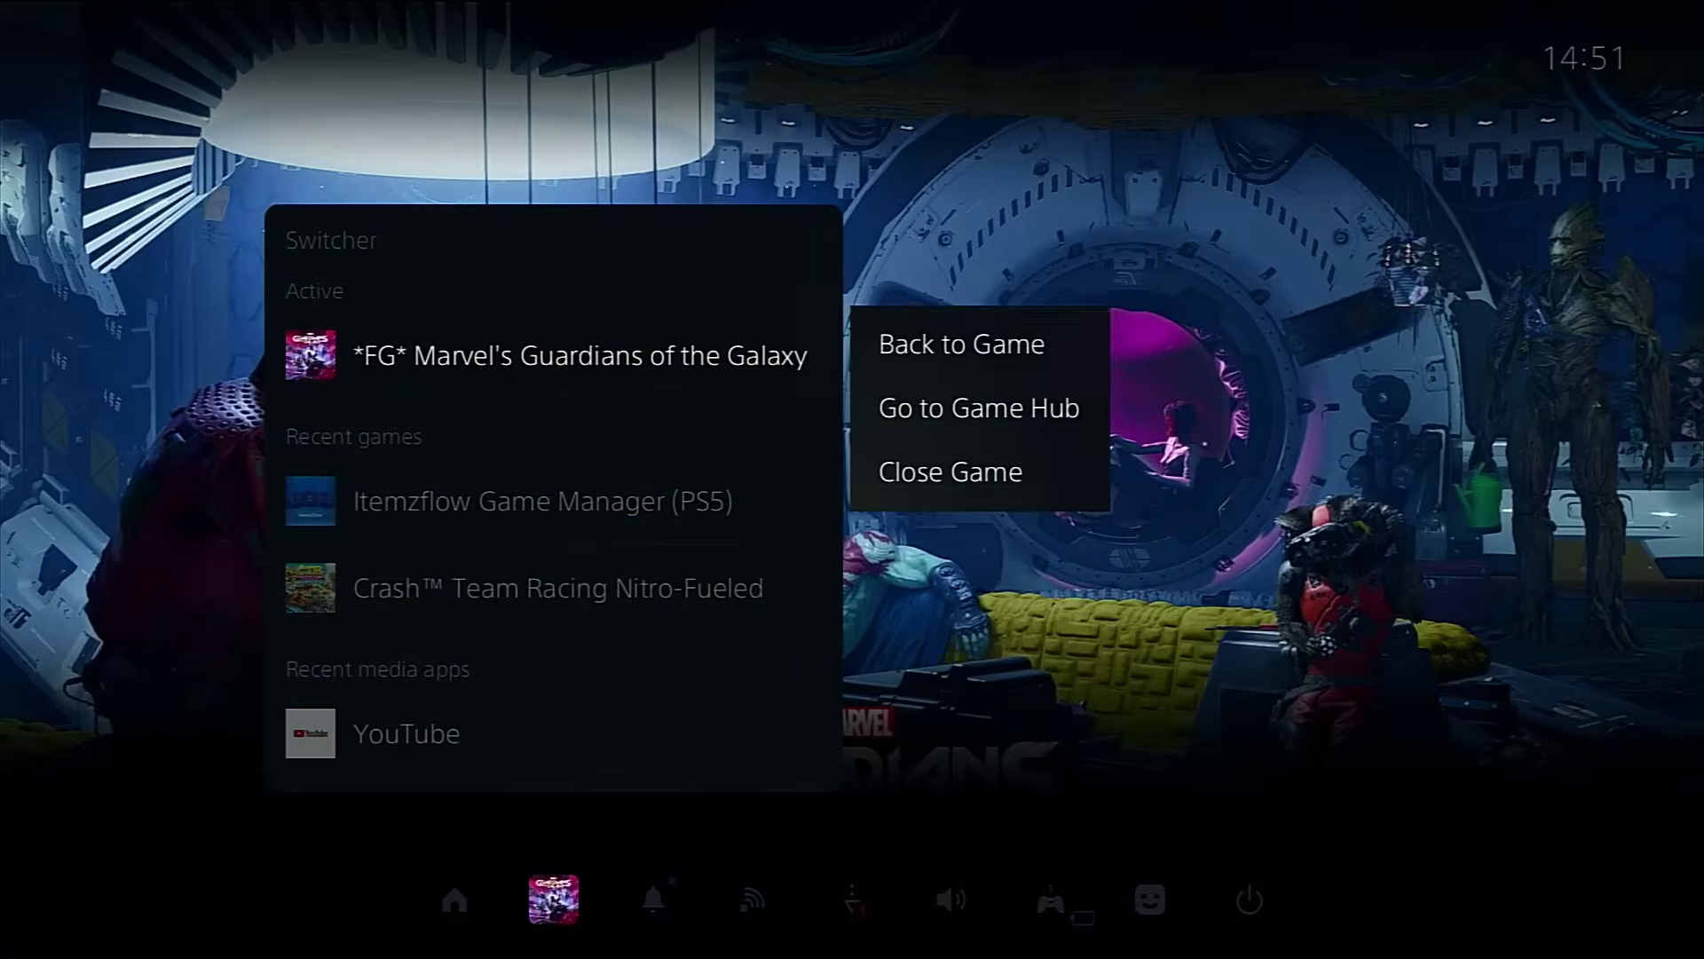
pyautogui.press('Down')
pyautogui.press('Down')
pyautogui.press('Return')
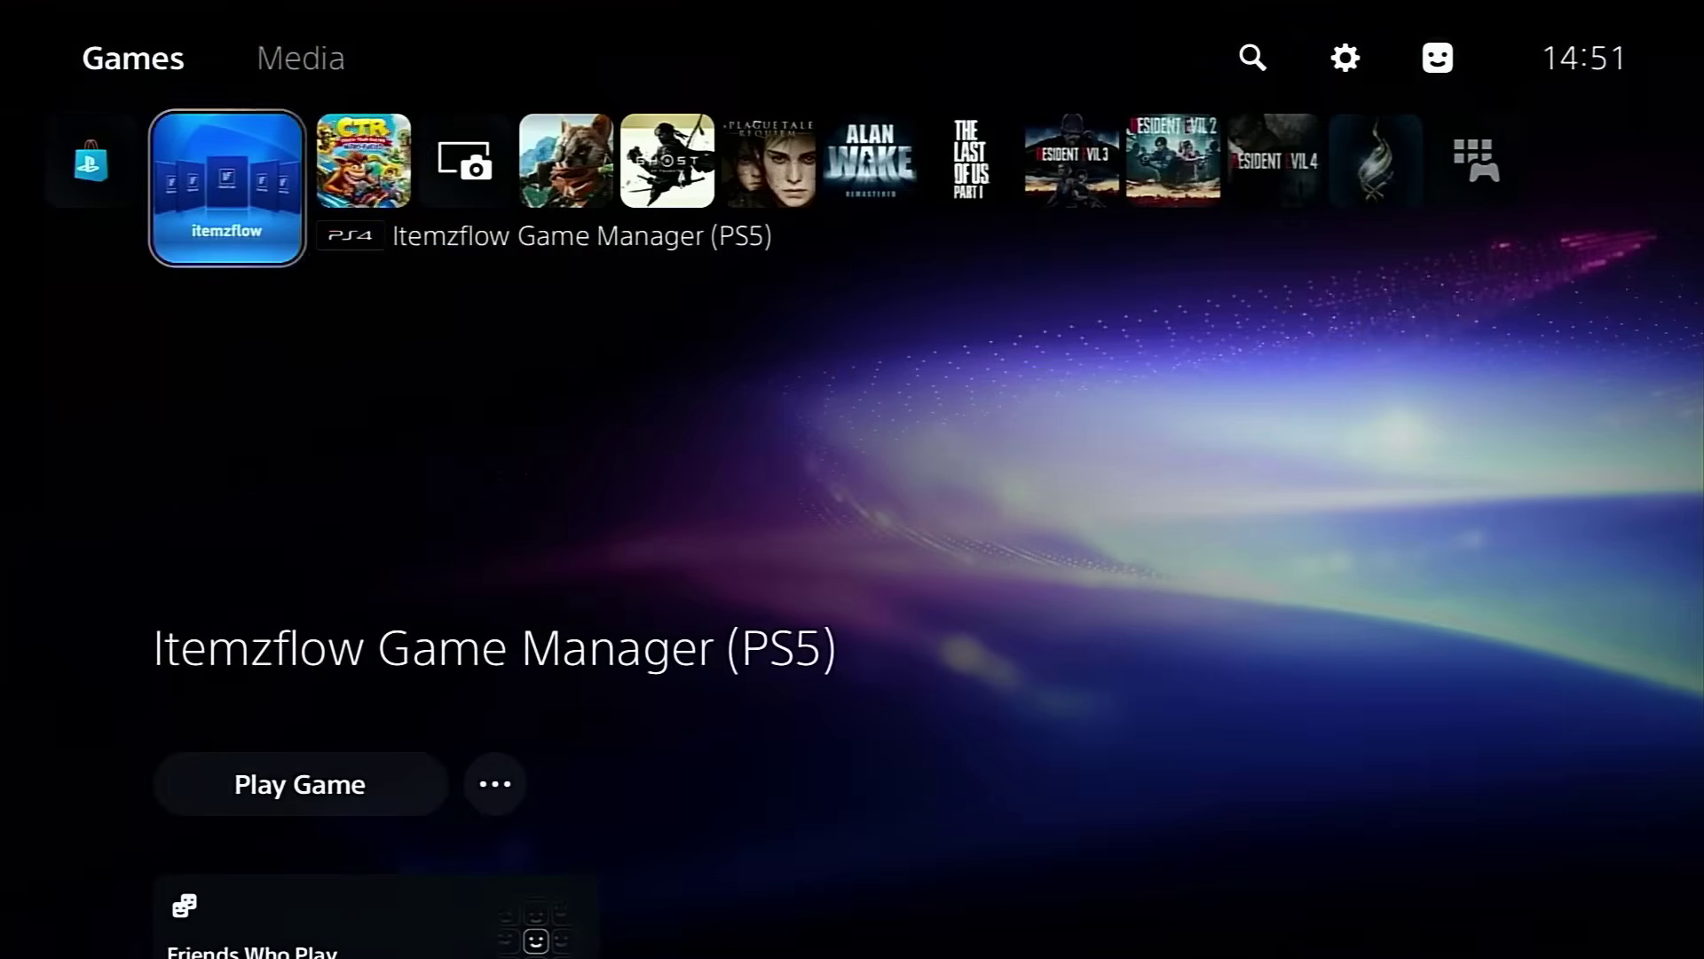
# Step: Look through the PS5 games in the home screen's Games row and switch to the Media section
pyautogui.press('Down')
pyautogui.press('Right')
pyautogui.press('Right')
pyautogui.press('Right')
pyautogui.press('Right')
pyautogui.press('Right')
pyautogui.press('Right')
pyautogui.press('Right')
pyautogui.press('Right')
pyautogui.press('Right')
pyautogui.press('Right')
pyautogui.press('Right')
pyautogui.press('Right')
pyautogui.press('Left')
pyautogui.press('Left')
pyautogui.press('Left')
pyautogui.press('Left')
pyautogui.press('Left')
pyautogui.press('Left')
pyautogui.press('Left')
pyautogui.press('Left')
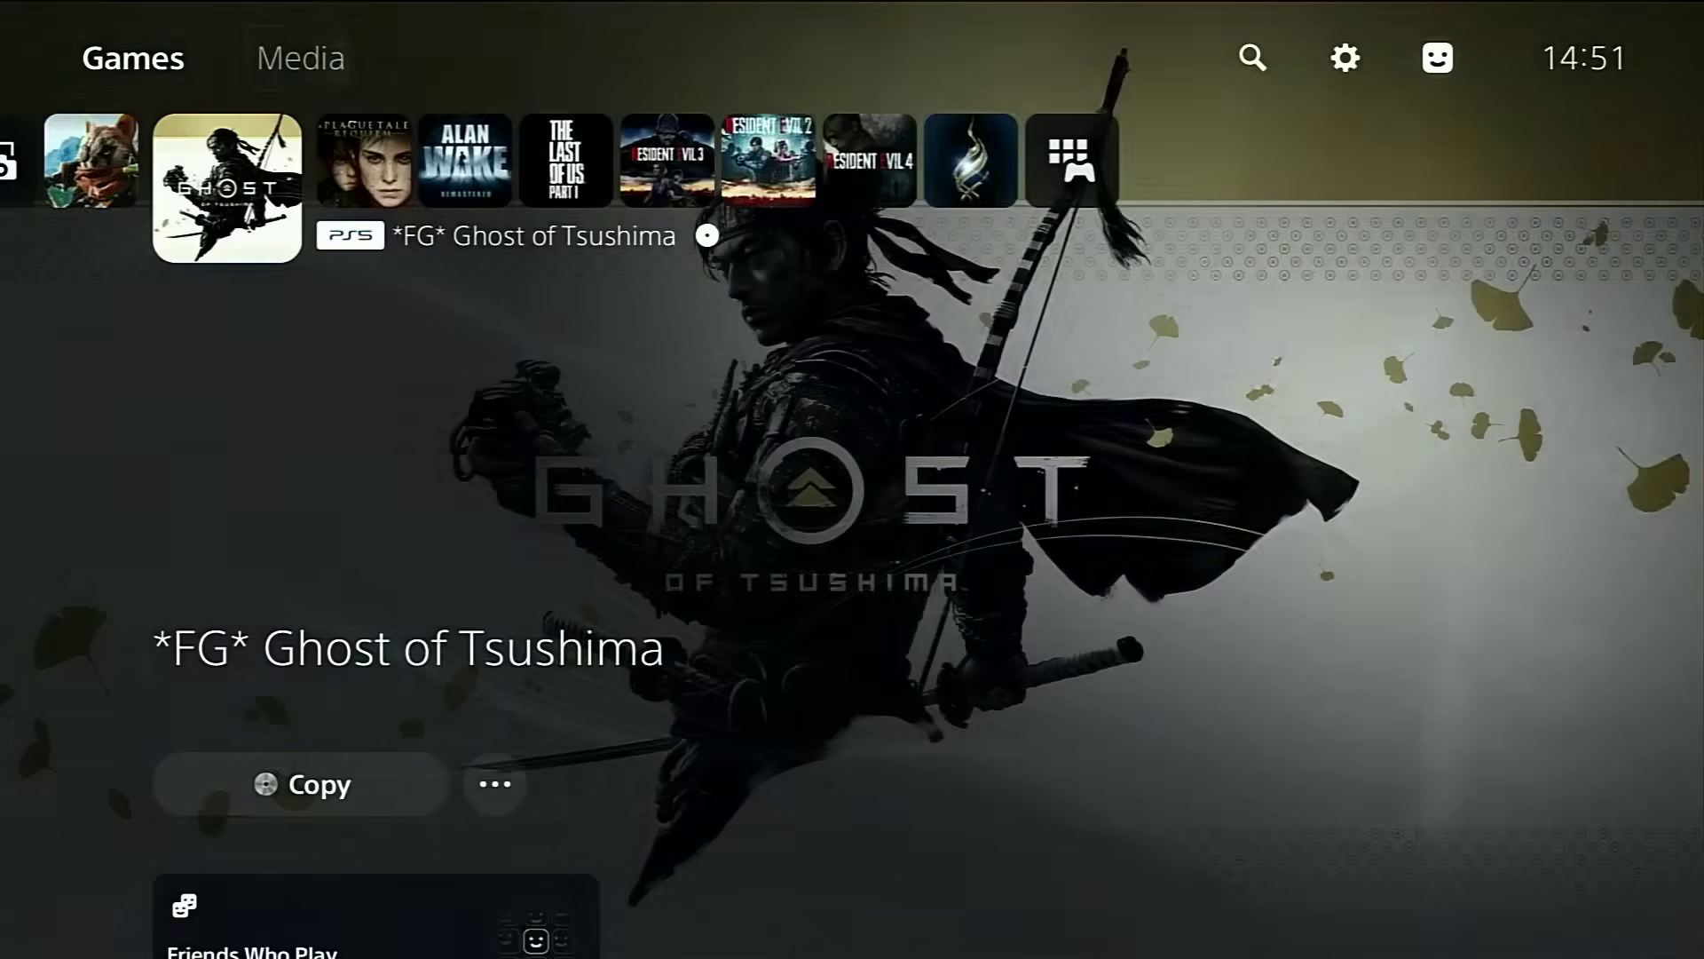
pyautogui.press('Right')
pyautogui.press('Down')
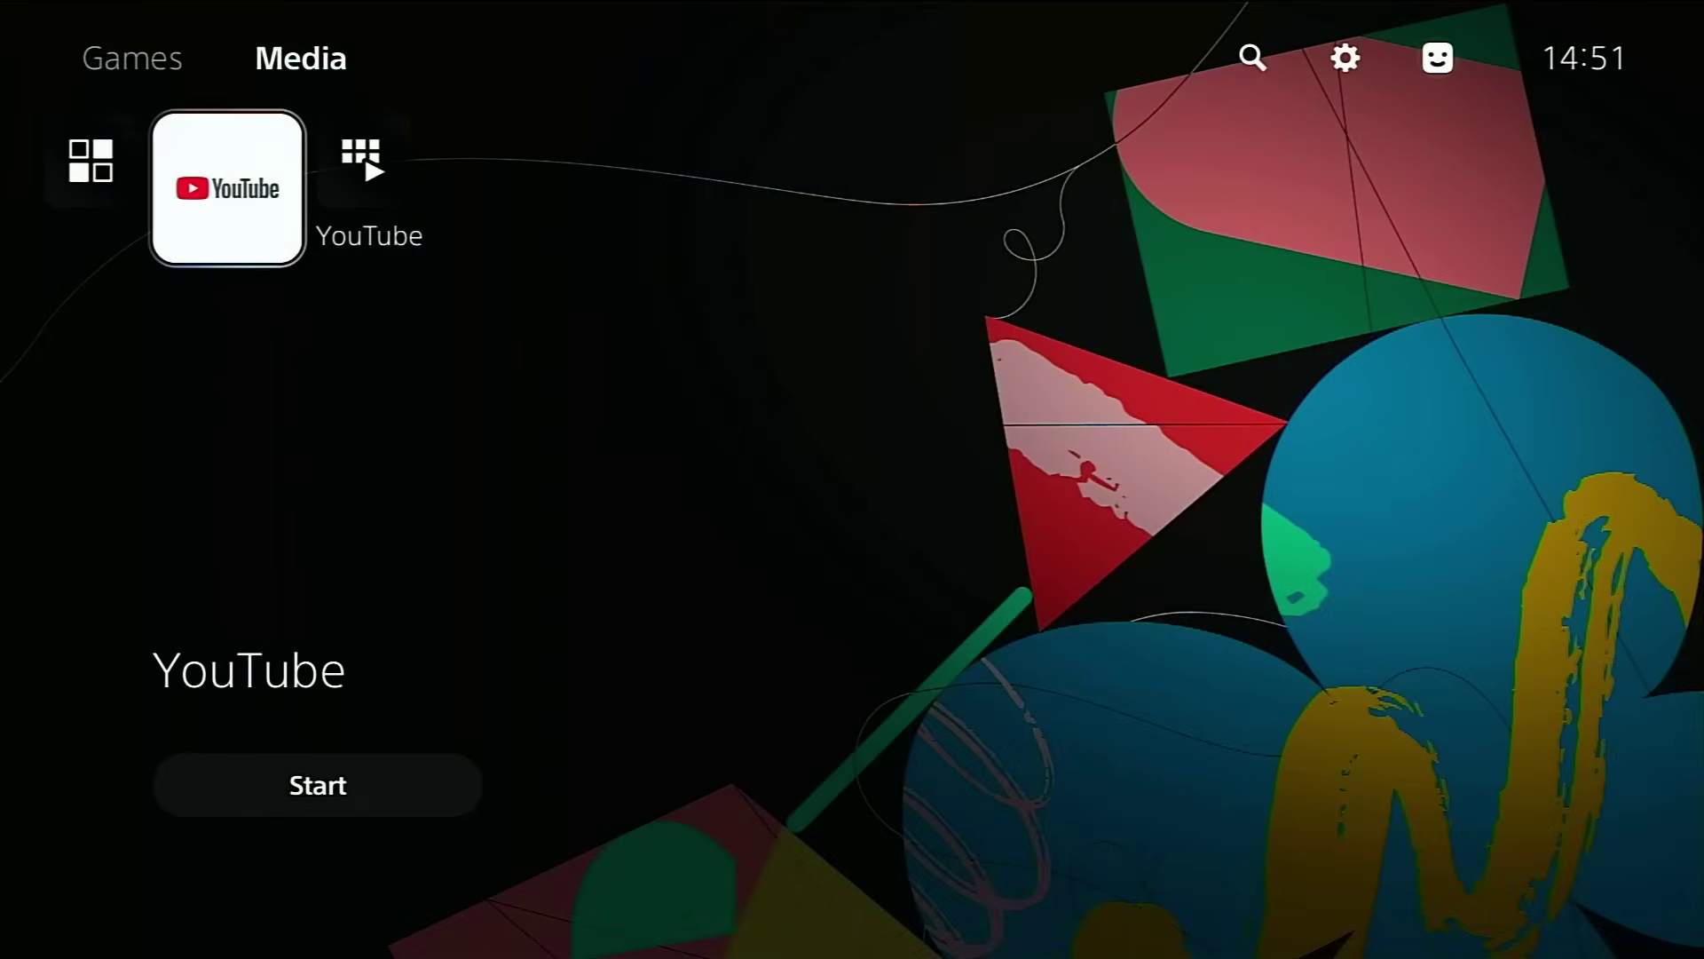